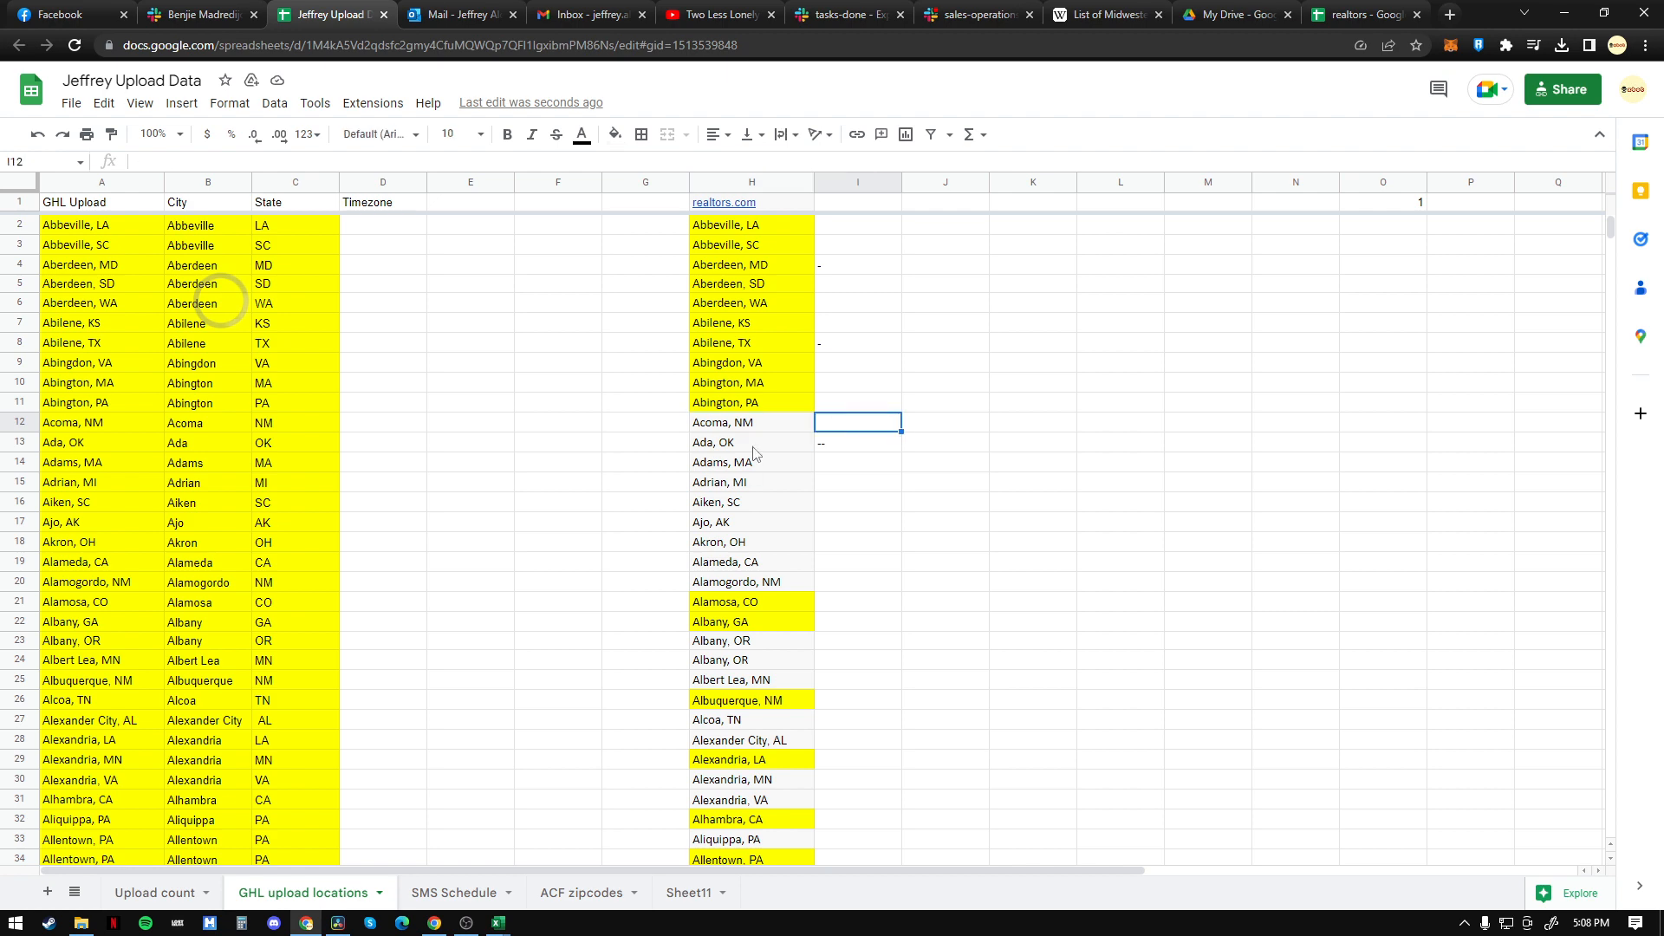
pyautogui.scroll(-5, 739, 485)
pyautogui.scroll(5, 757, 566)
pyautogui.click(722, 427)
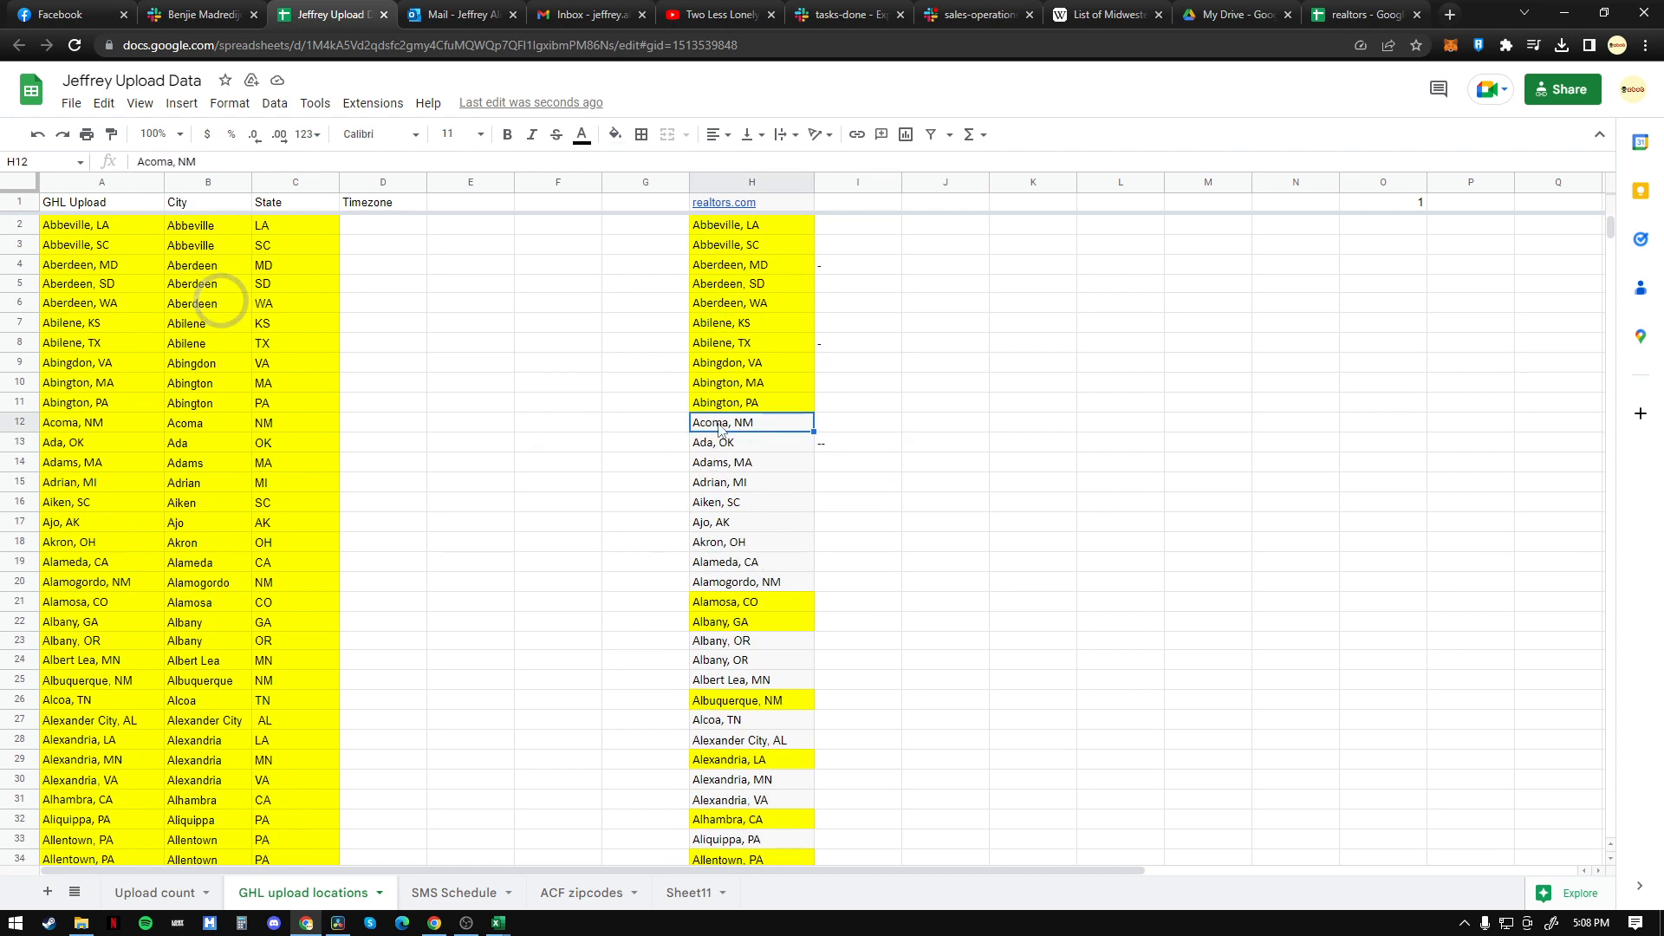
pyautogui.click(834, 424)
pyautogui.click(774, 422)
pyautogui.click(726, 455)
pyautogui.click(737, 425)
pyautogui.click(847, 425)
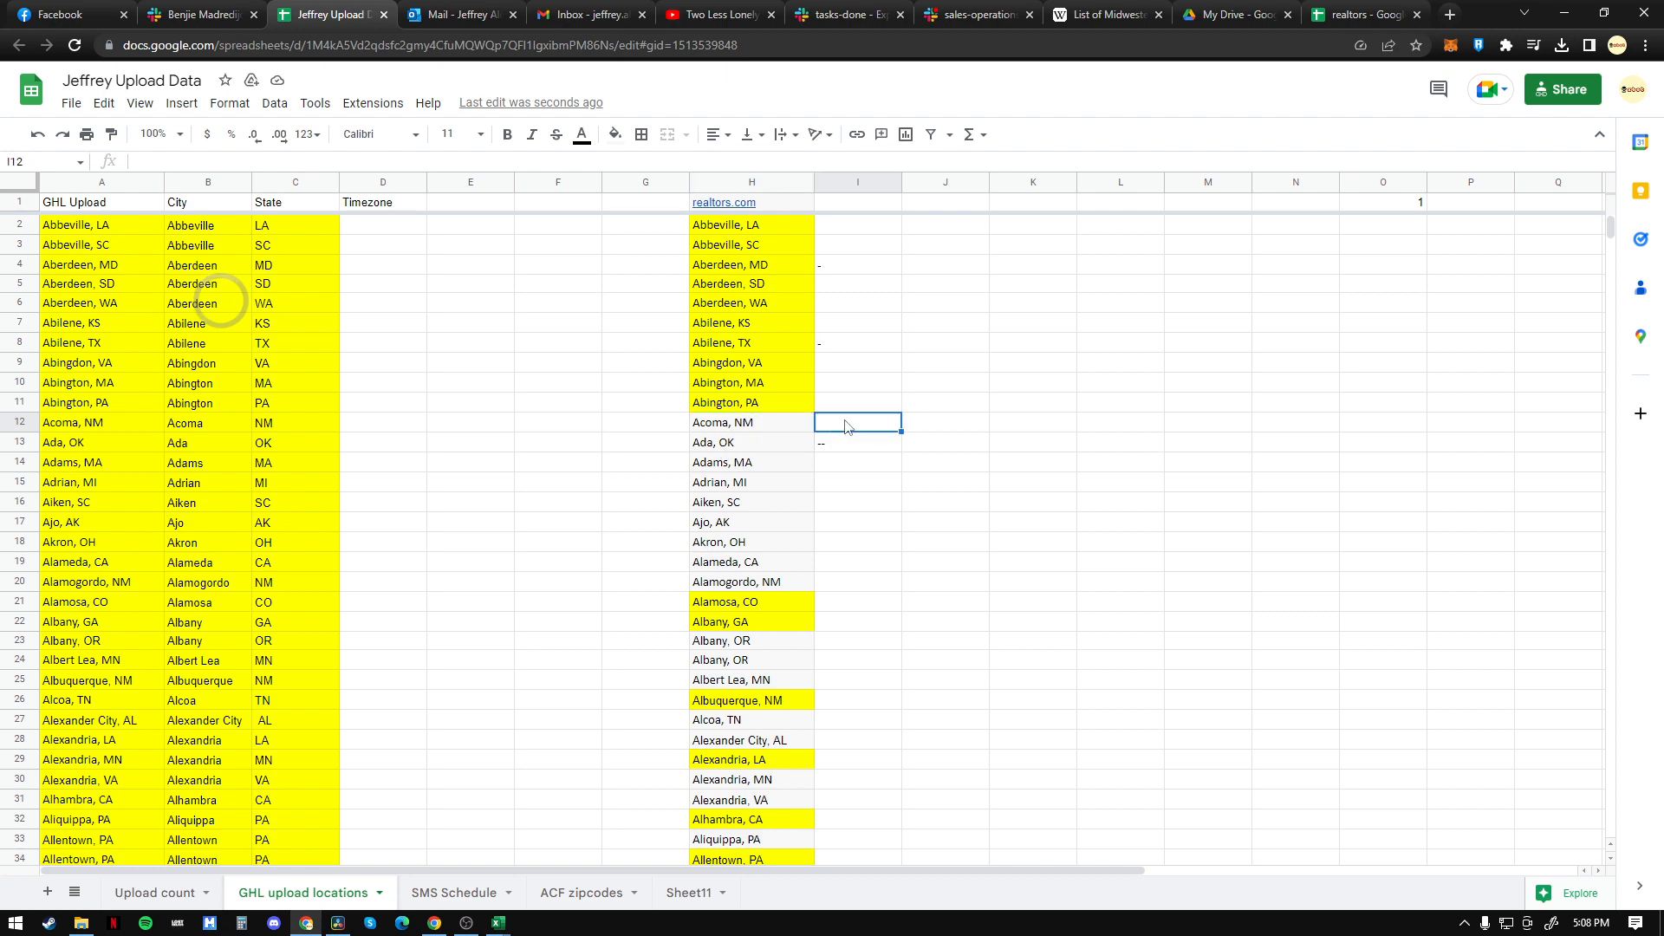
pyautogui.click(750, 464)
# Step: Copy the Acoma, NM entry from the realtors.com column, then switch to Browse AI and open the realtor.com robot's Run Task page
pyautogui.click(744, 425)
pyautogui.hotkey('alt', 'Tab')
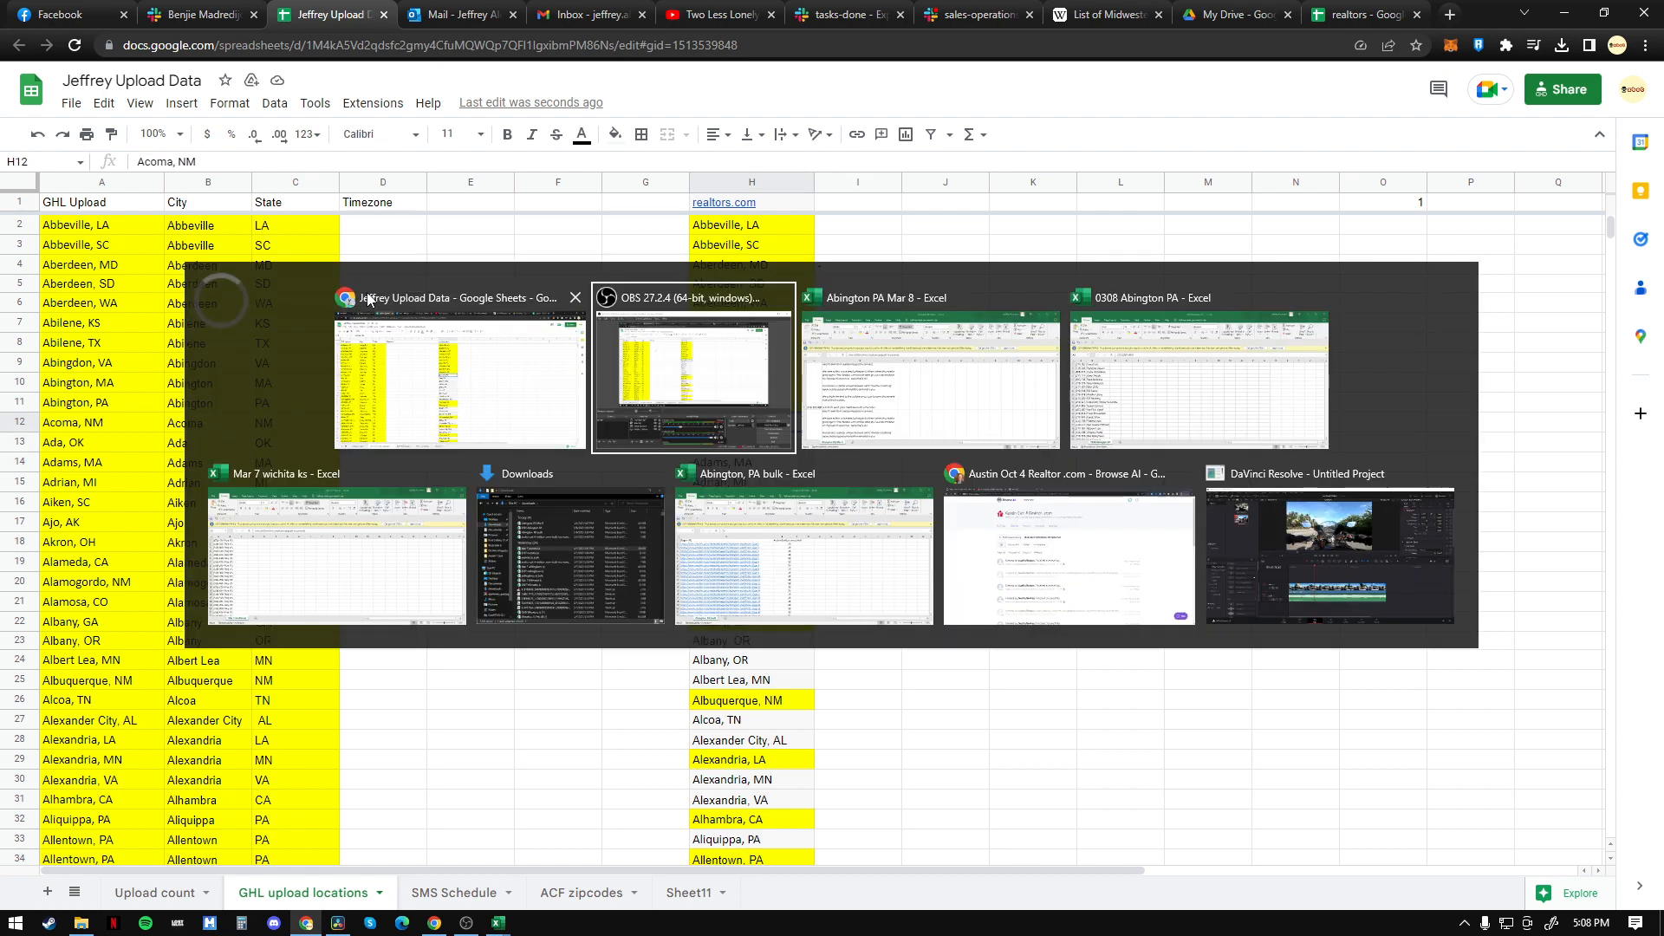
pyautogui.hotkey('alt', 'Tab')
pyautogui.hotkey('alt', 'Tab')
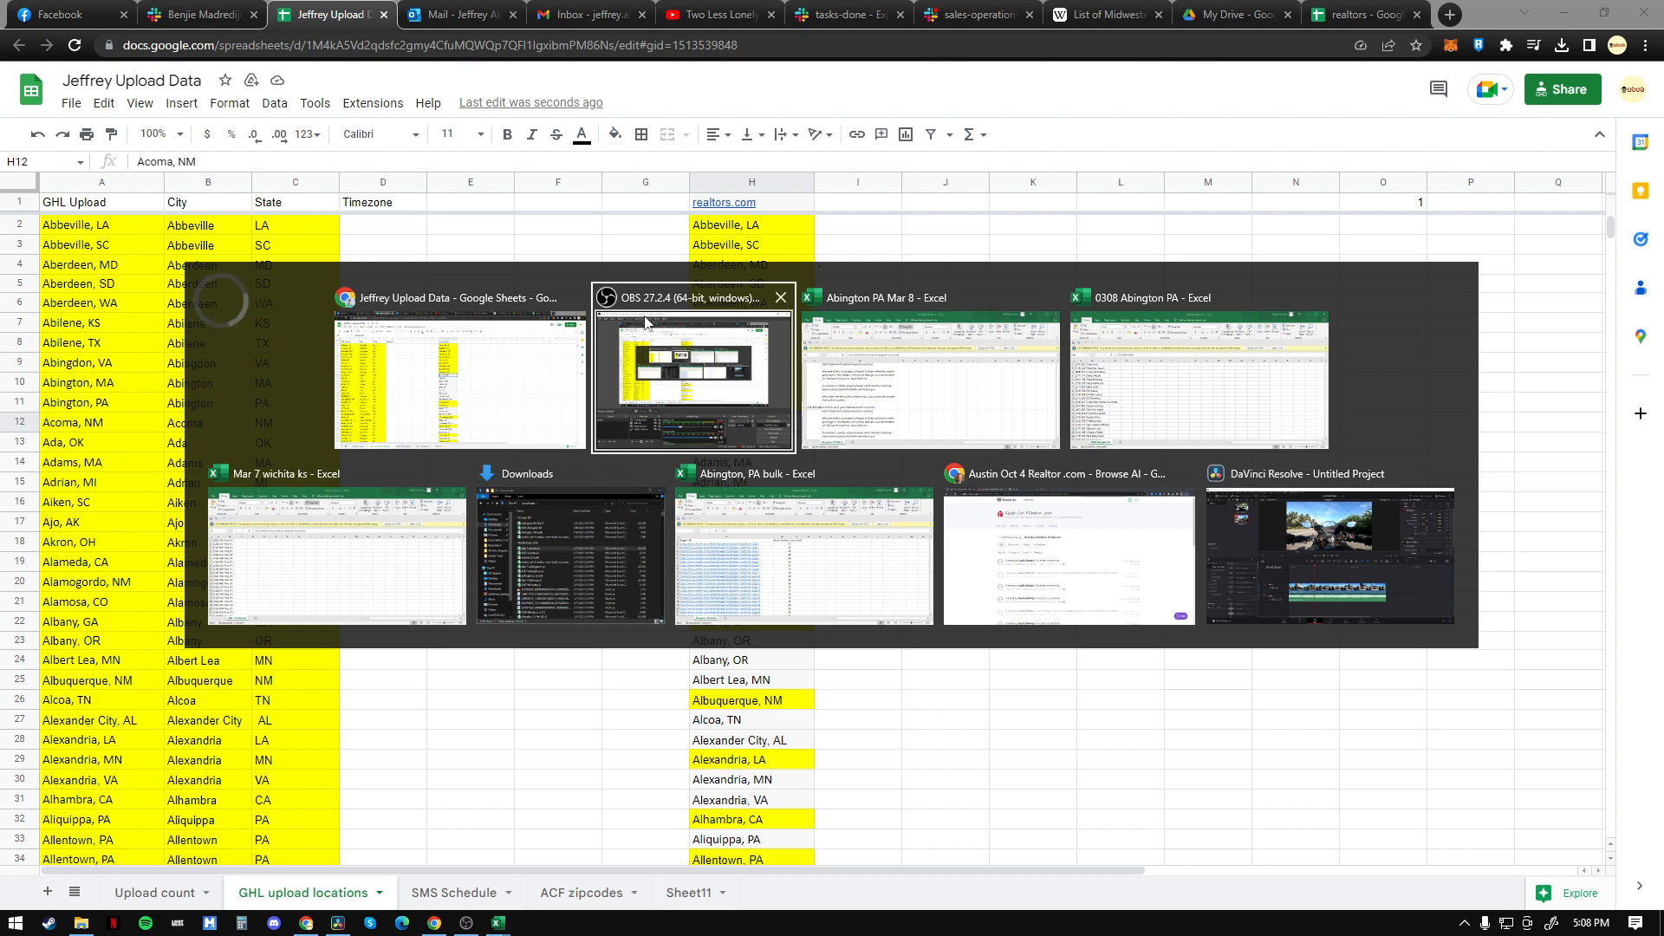
pyautogui.click(1069, 555)
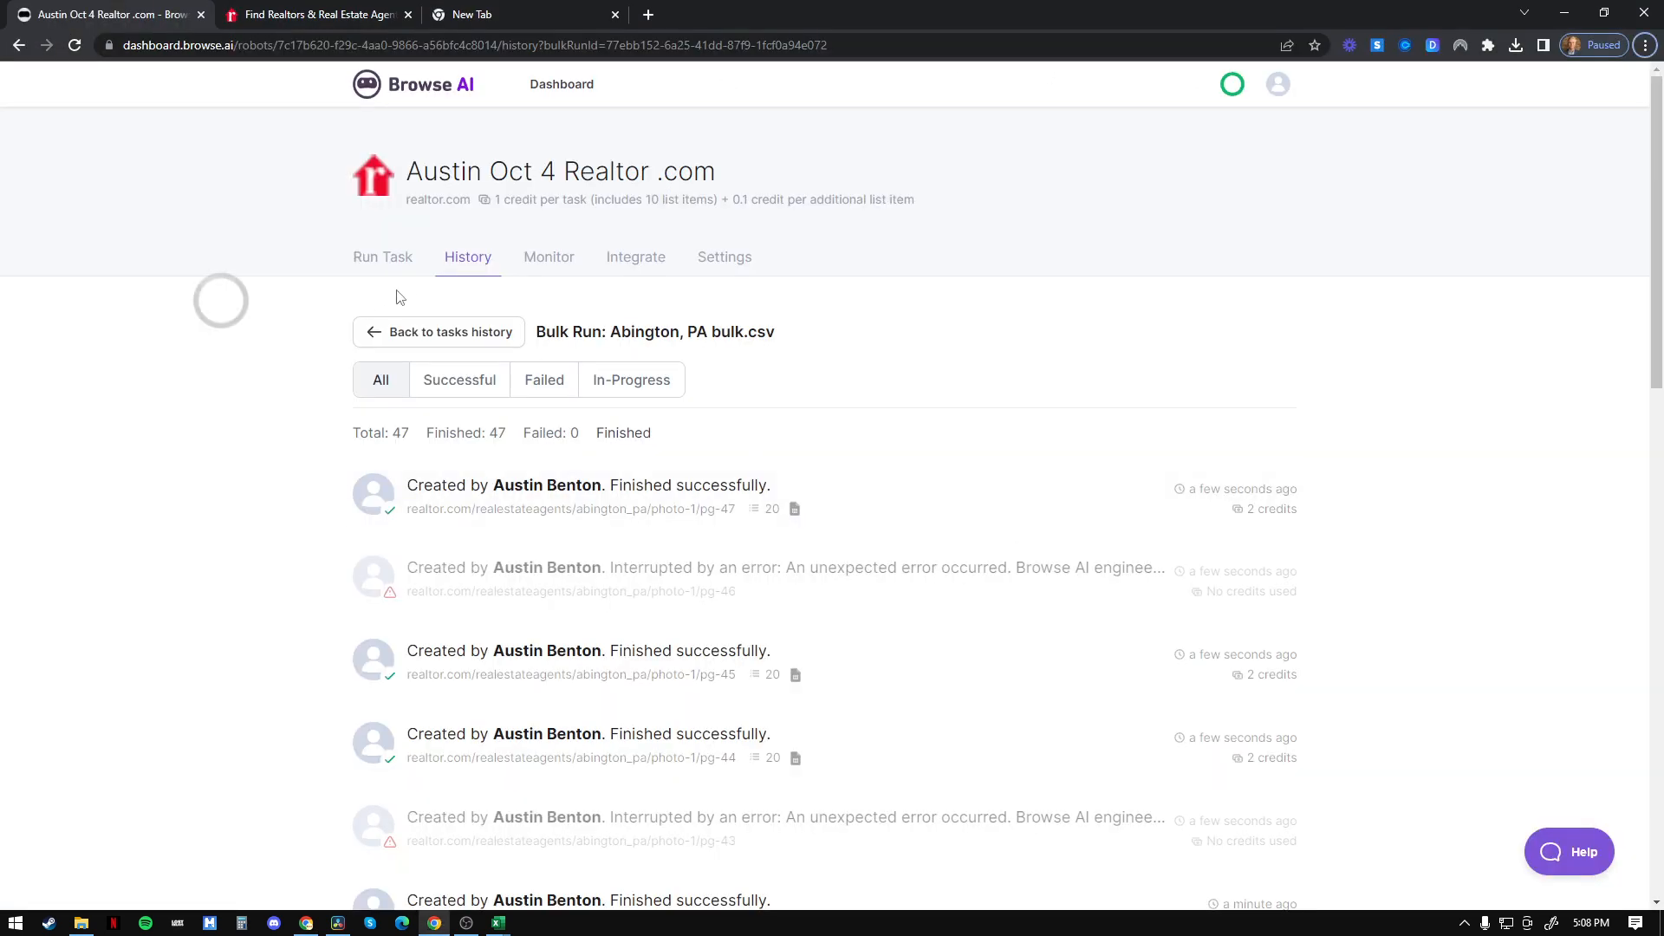
pyautogui.click(395, 258)
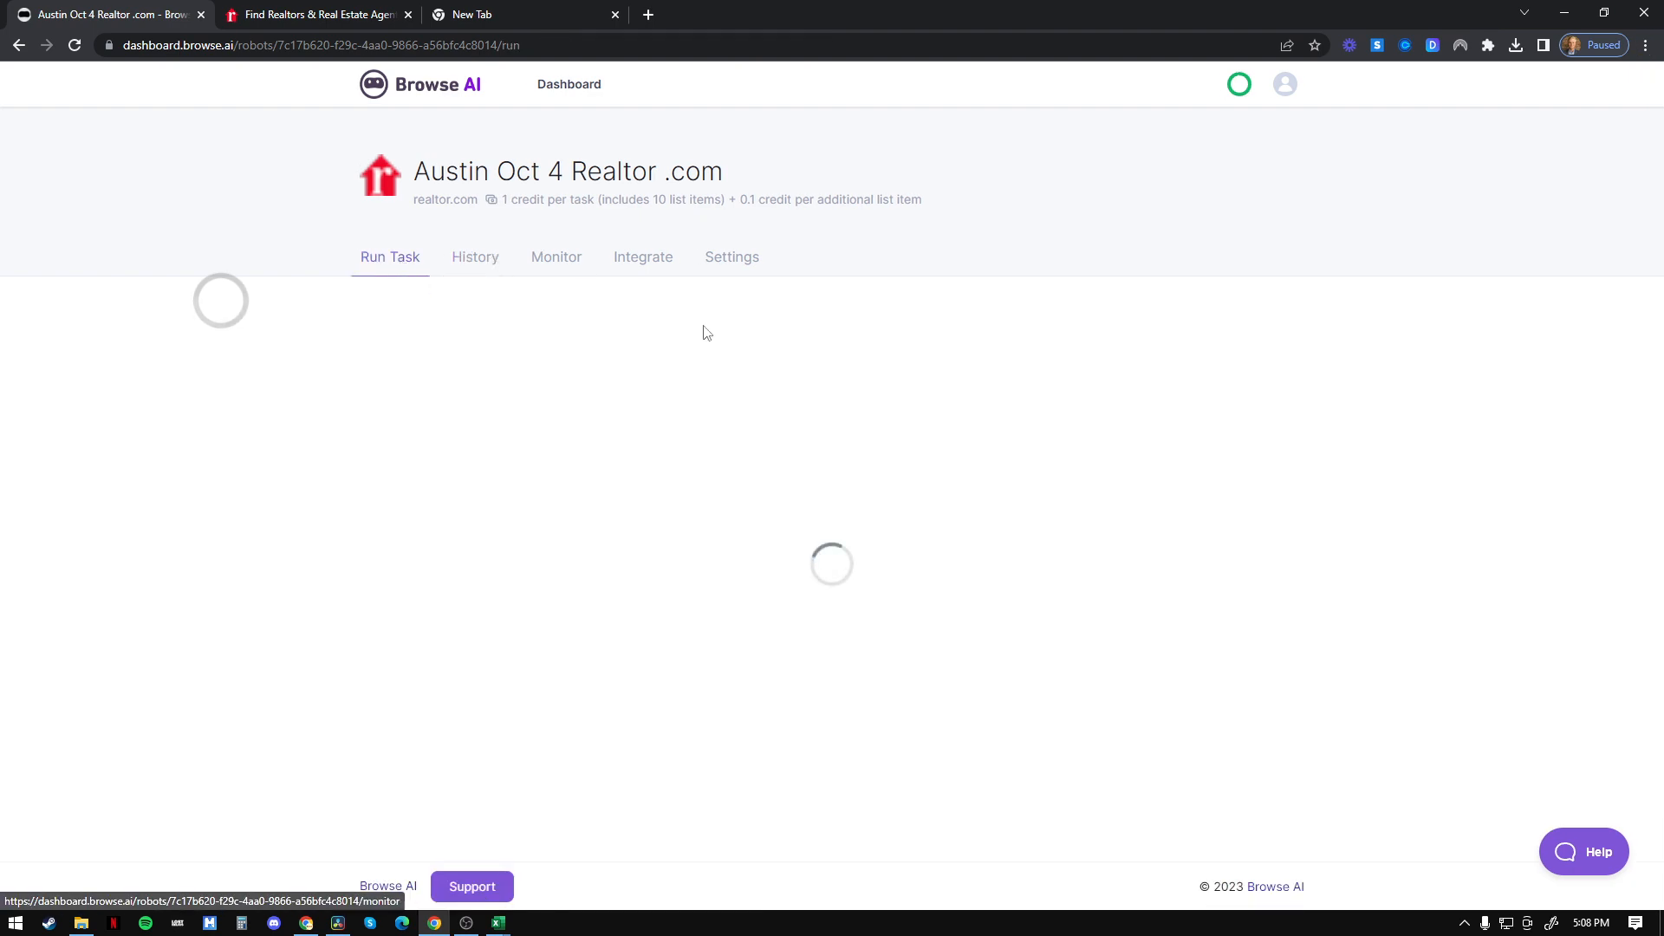
# Step: Switch to the realtor.com agent finder and search for agents in Acoma, NM
pyautogui.hotkey('ctrl', 'Tab')
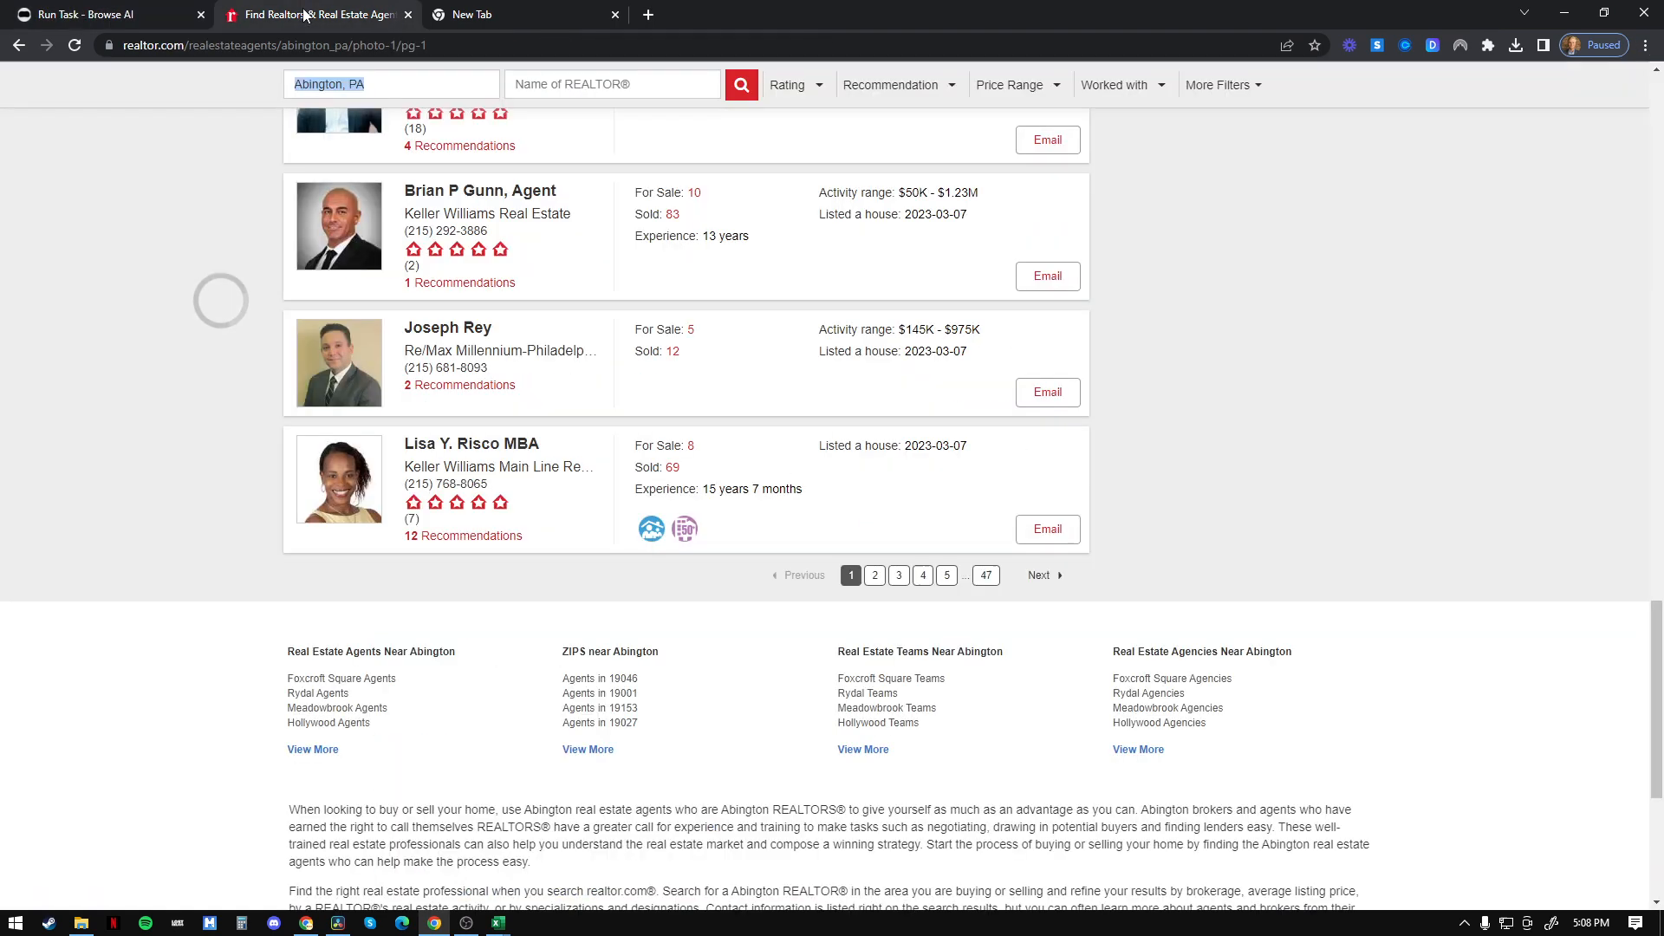
pyautogui.scroll(6, 490, 146)
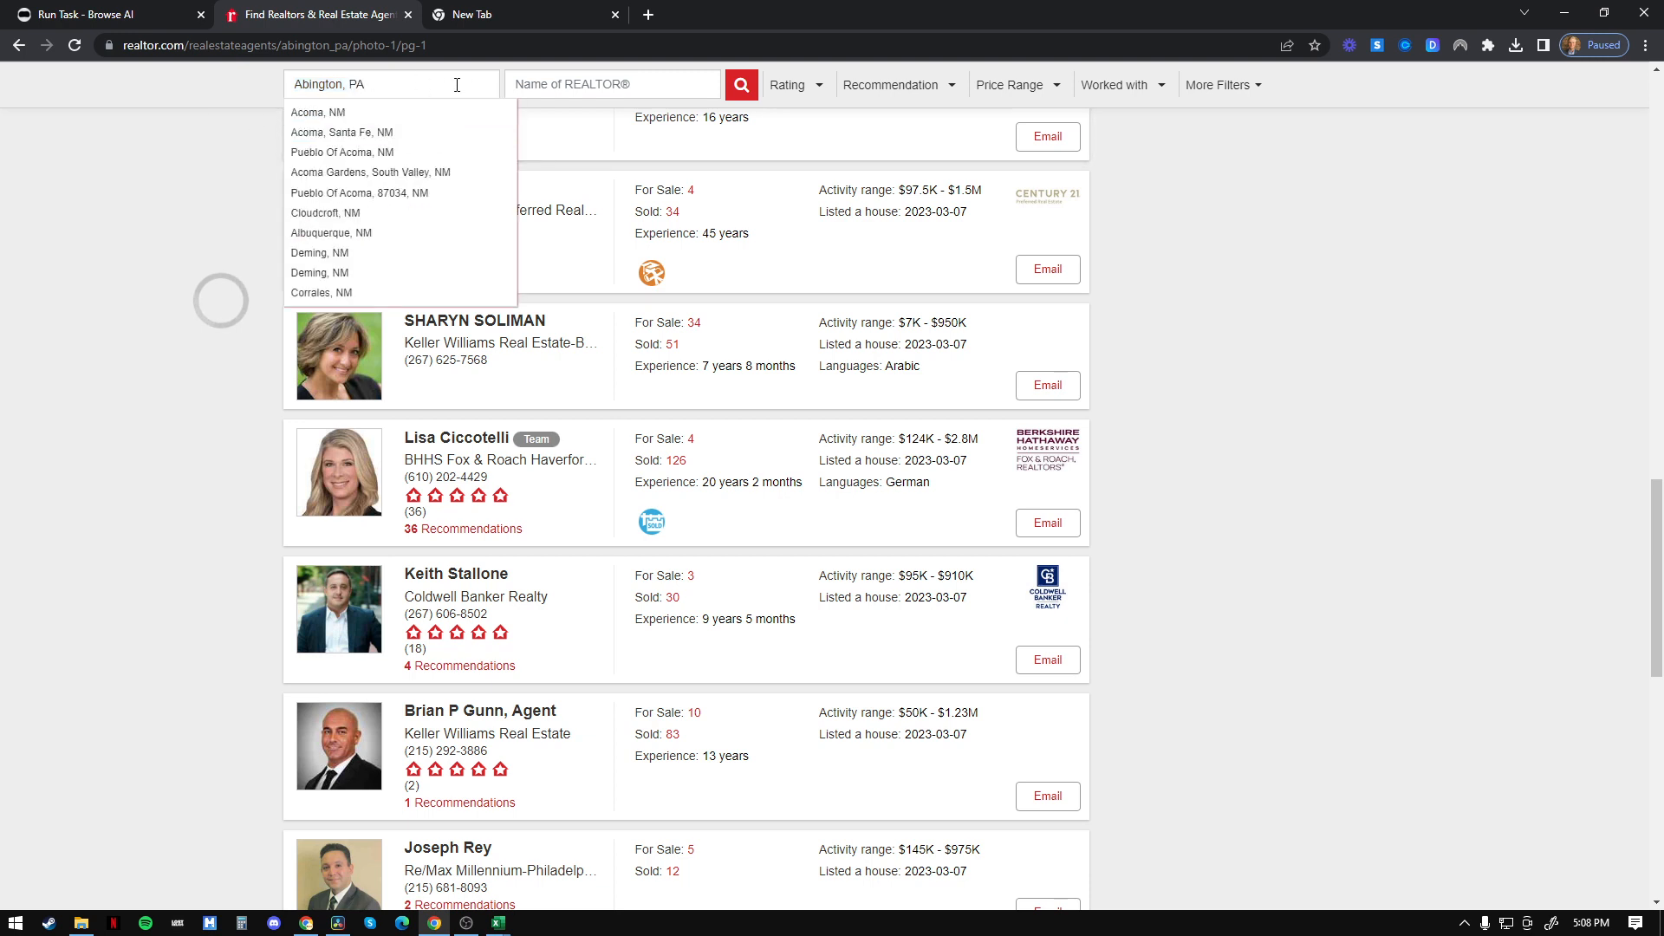
pyautogui.moveTo(457, 86); pyautogui.dragTo(188, 92)
pyautogui.write('Acoma, NM')
pyautogui.click(741, 84)
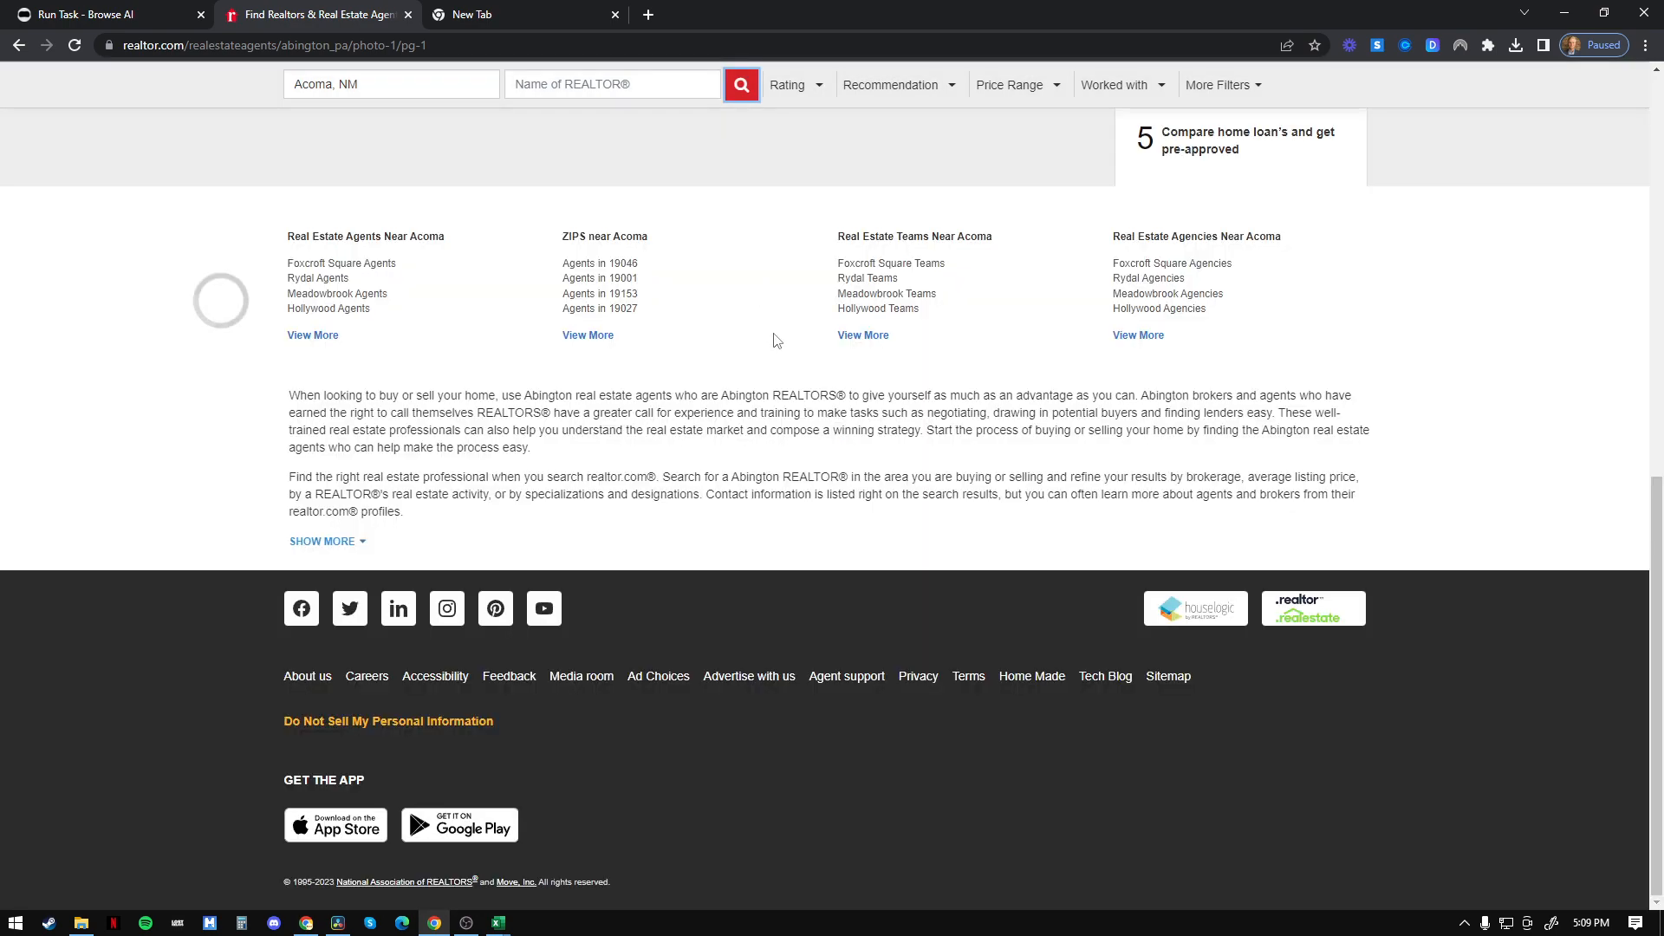
# Step: Return to the Google Sheets list and fill the Acoma, NM cell in the realtors.com column with yellow
pyautogui.hotkey('alt', 'Tab')
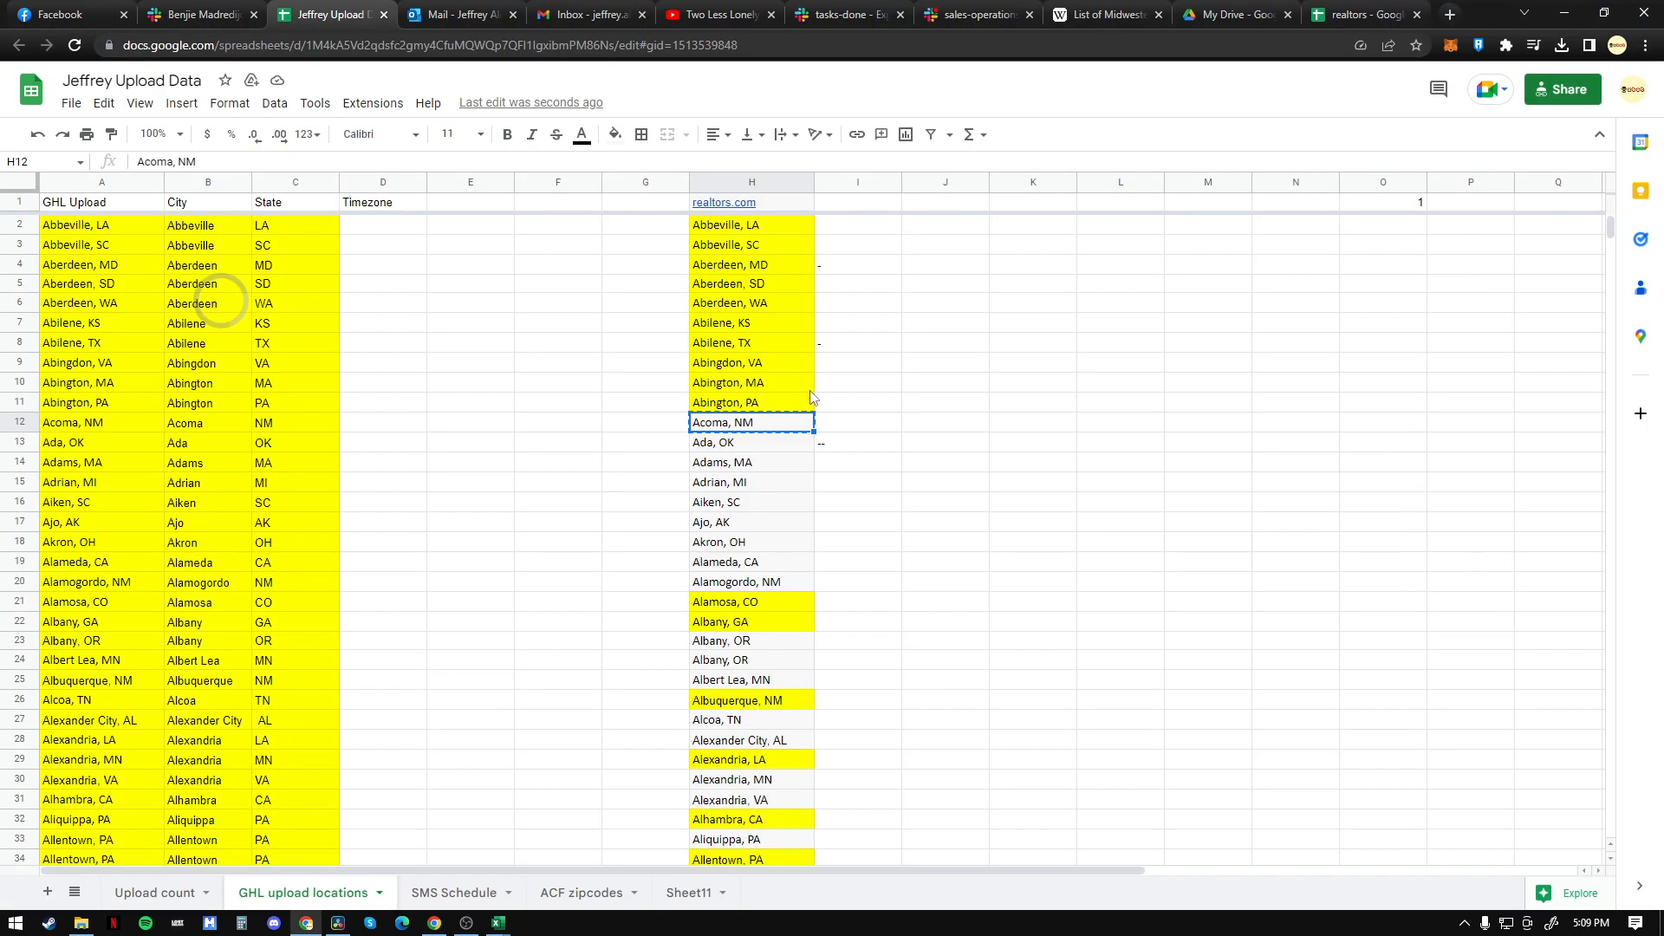
pyautogui.click(614, 134)
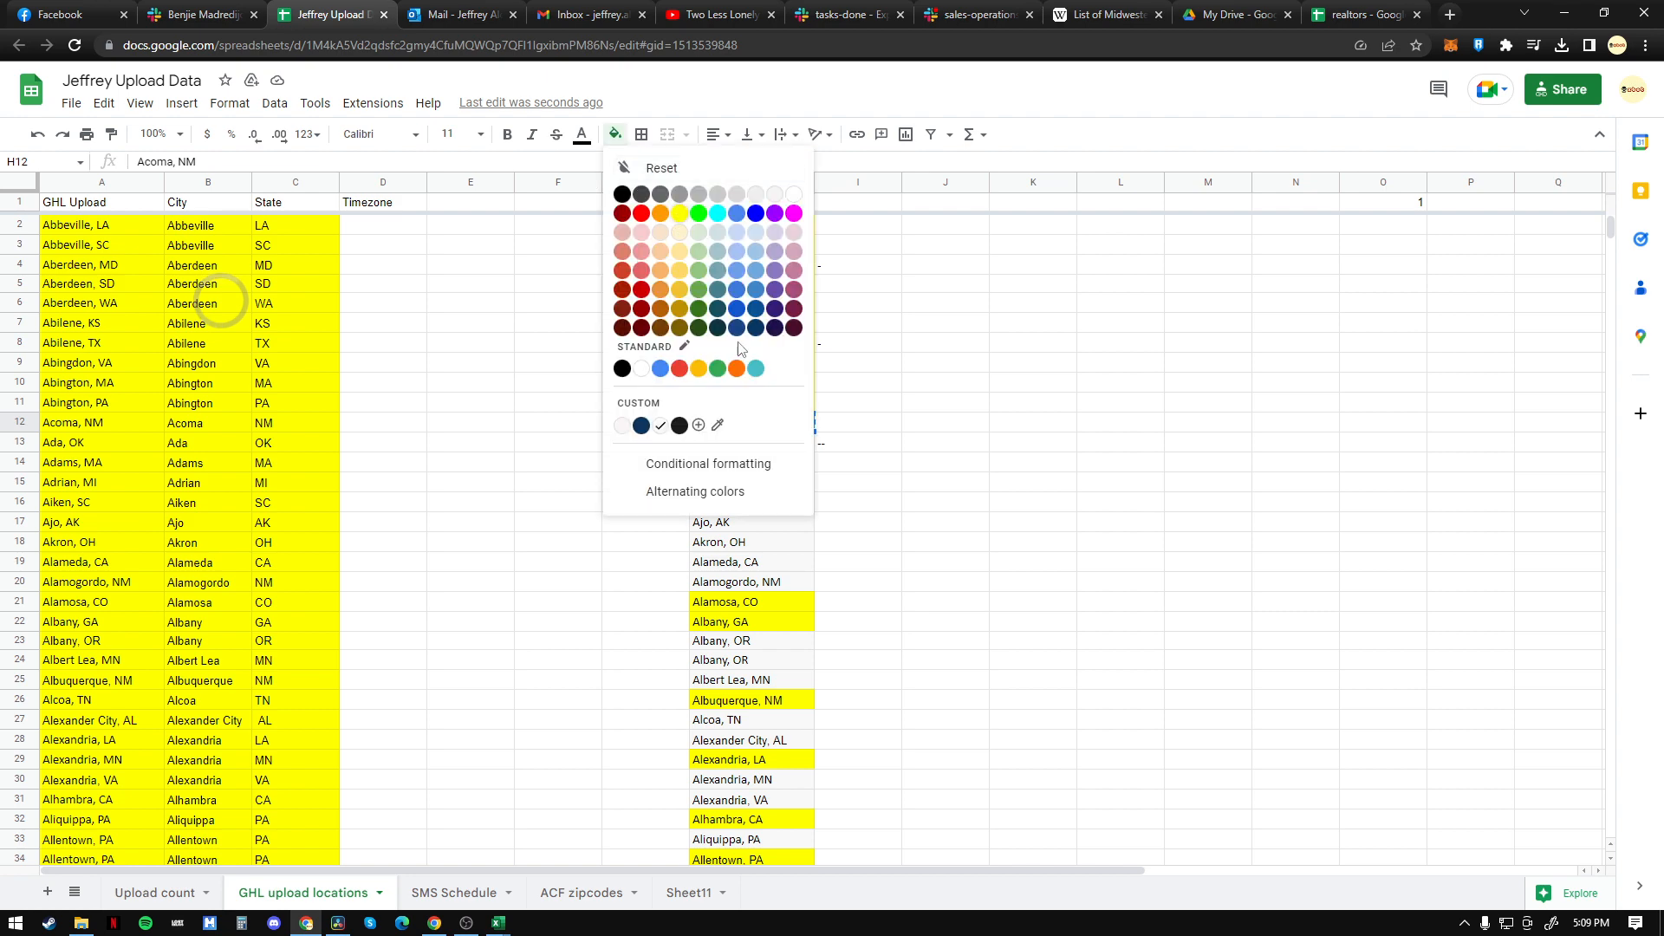
pyautogui.click(680, 213)
# Step: Copy Ada, OK from the realtors.com column and search for agents there on realtor.com
pyautogui.click(753, 447)
pyautogui.hotkey('alt', 'Tab')
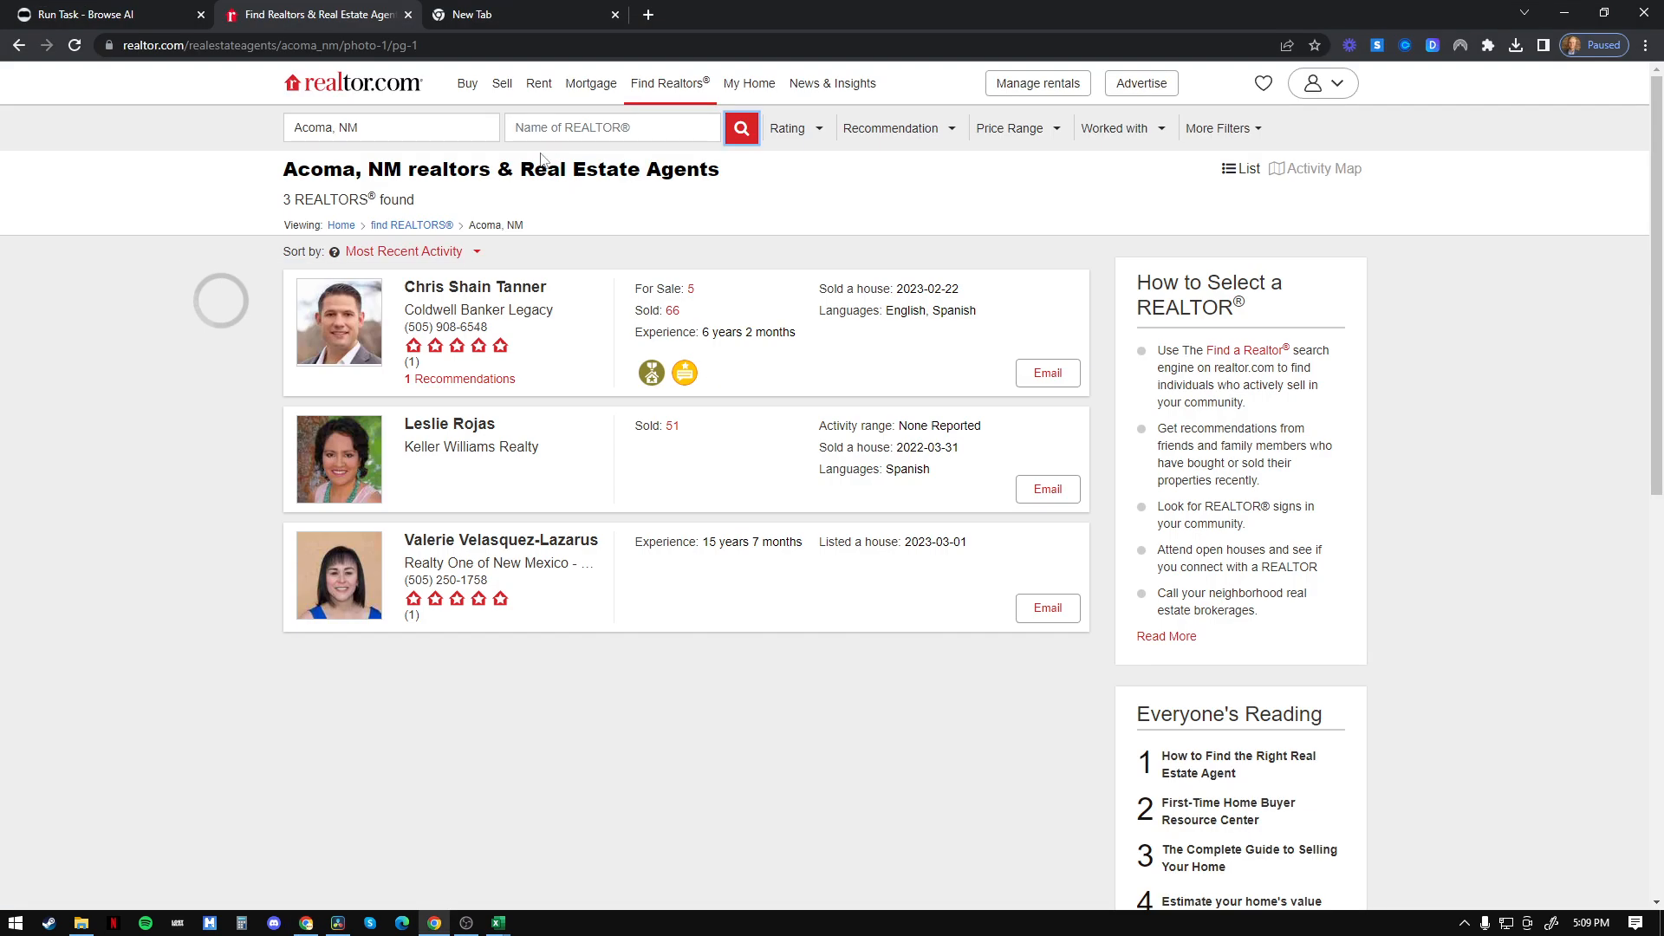
pyautogui.click(394, 129)
pyautogui.write('Ada, OK')
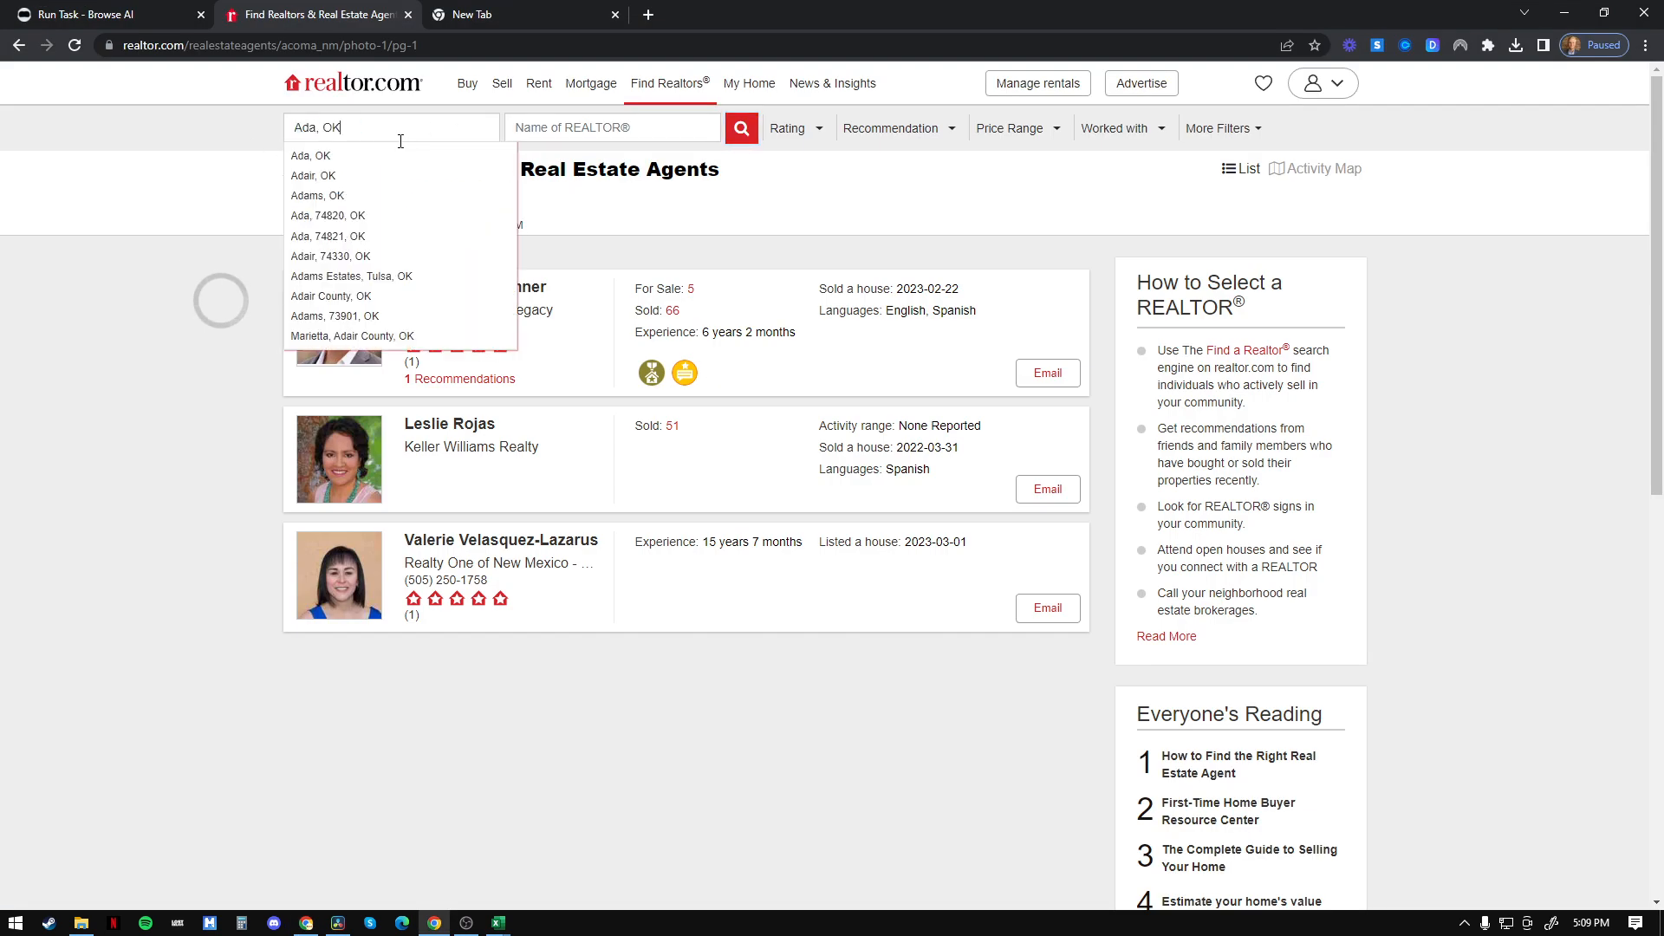
pyautogui.click(385, 149)
pyautogui.click(748, 130)
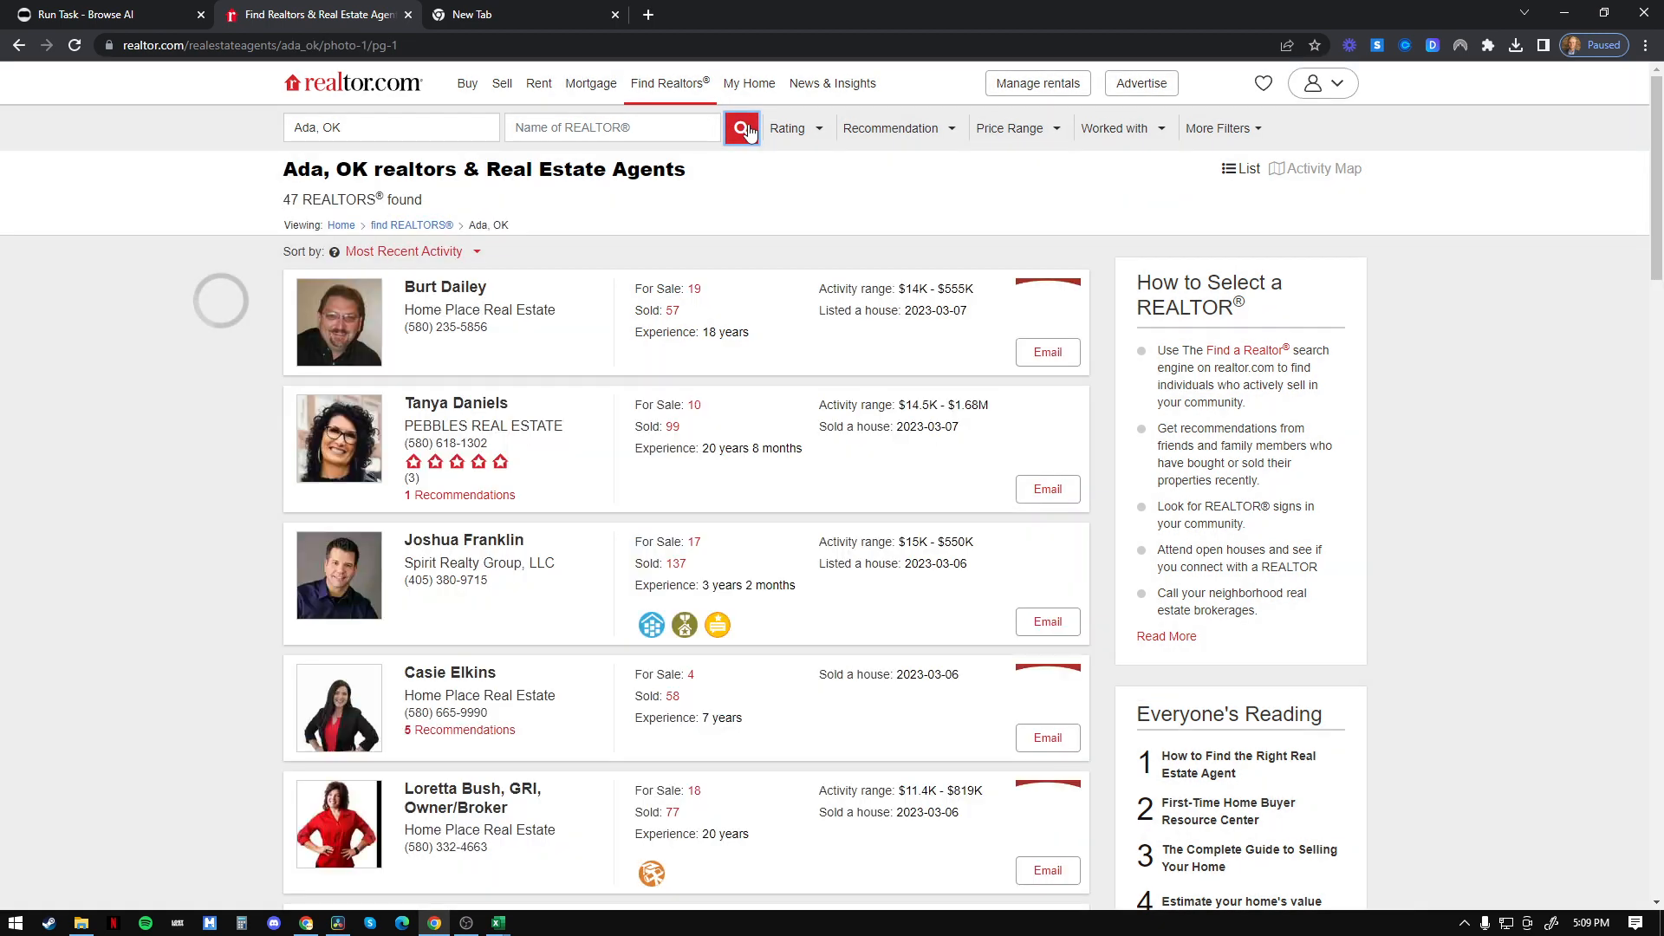
# Step: Return to the Google Sheets list and highlight the Ada, OK cell in the realtors.com column yellow
pyautogui.hotkey('alt', 'Tab')
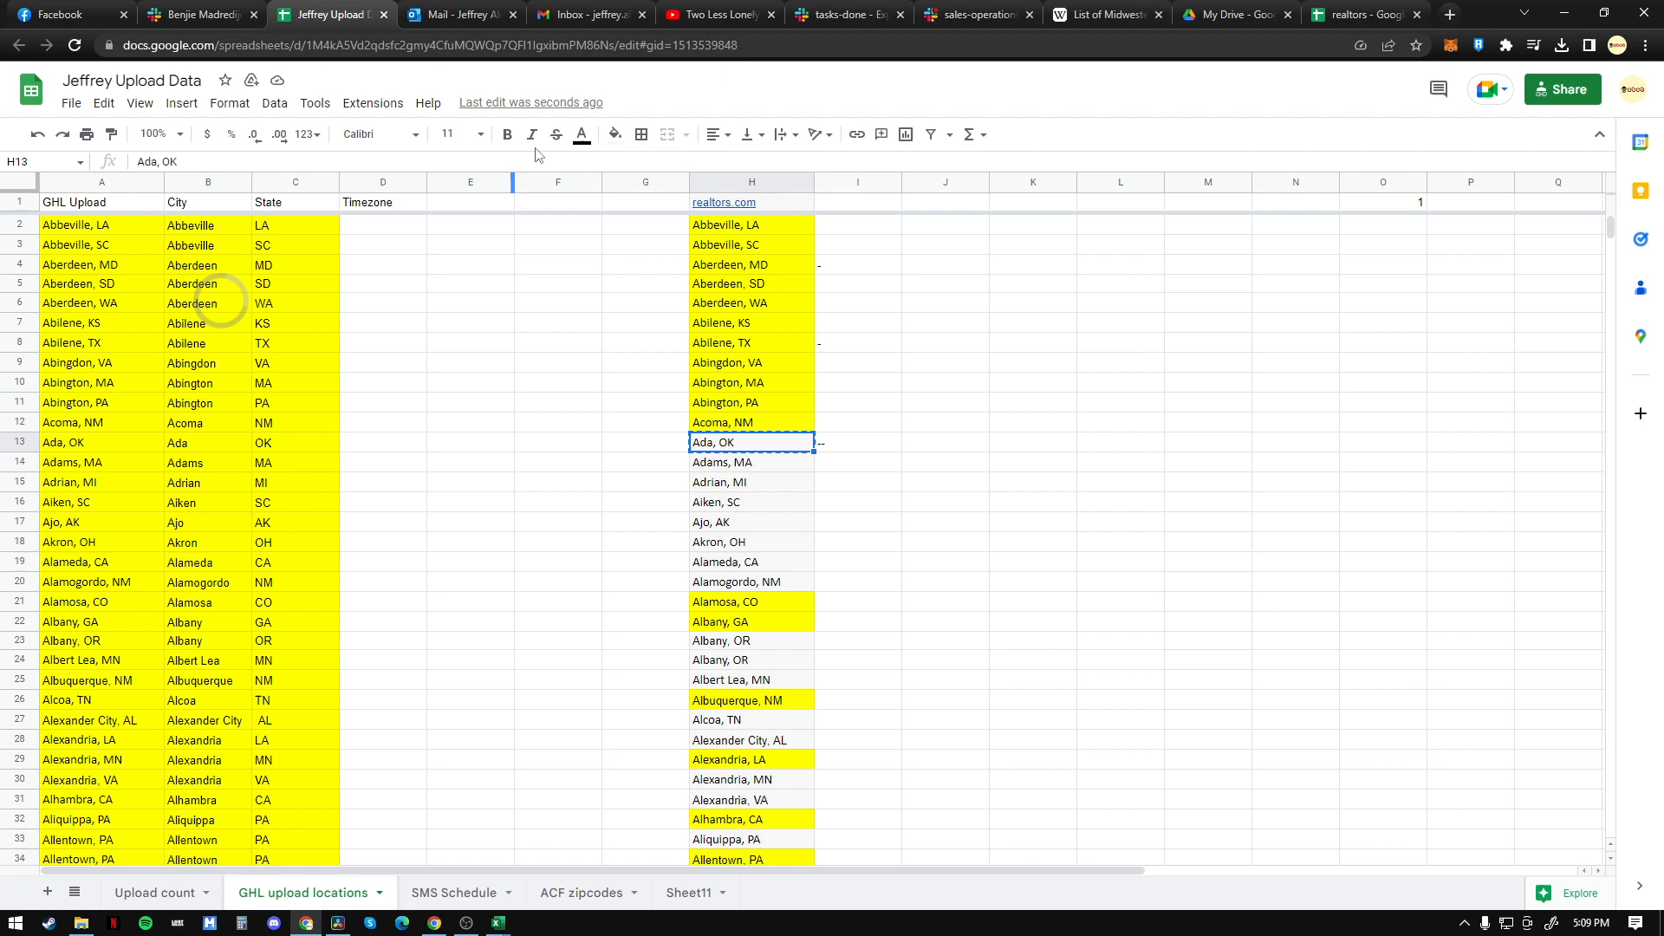
pyautogui.click(615, 134)
pyautogui.click(691, 217)
# Step: Copy Adams, MA from the realtors.com column and search for agents there on realtor.com
pyautogui.click(766, 469)
pyautogui.hotkey('ctrl', 'c')
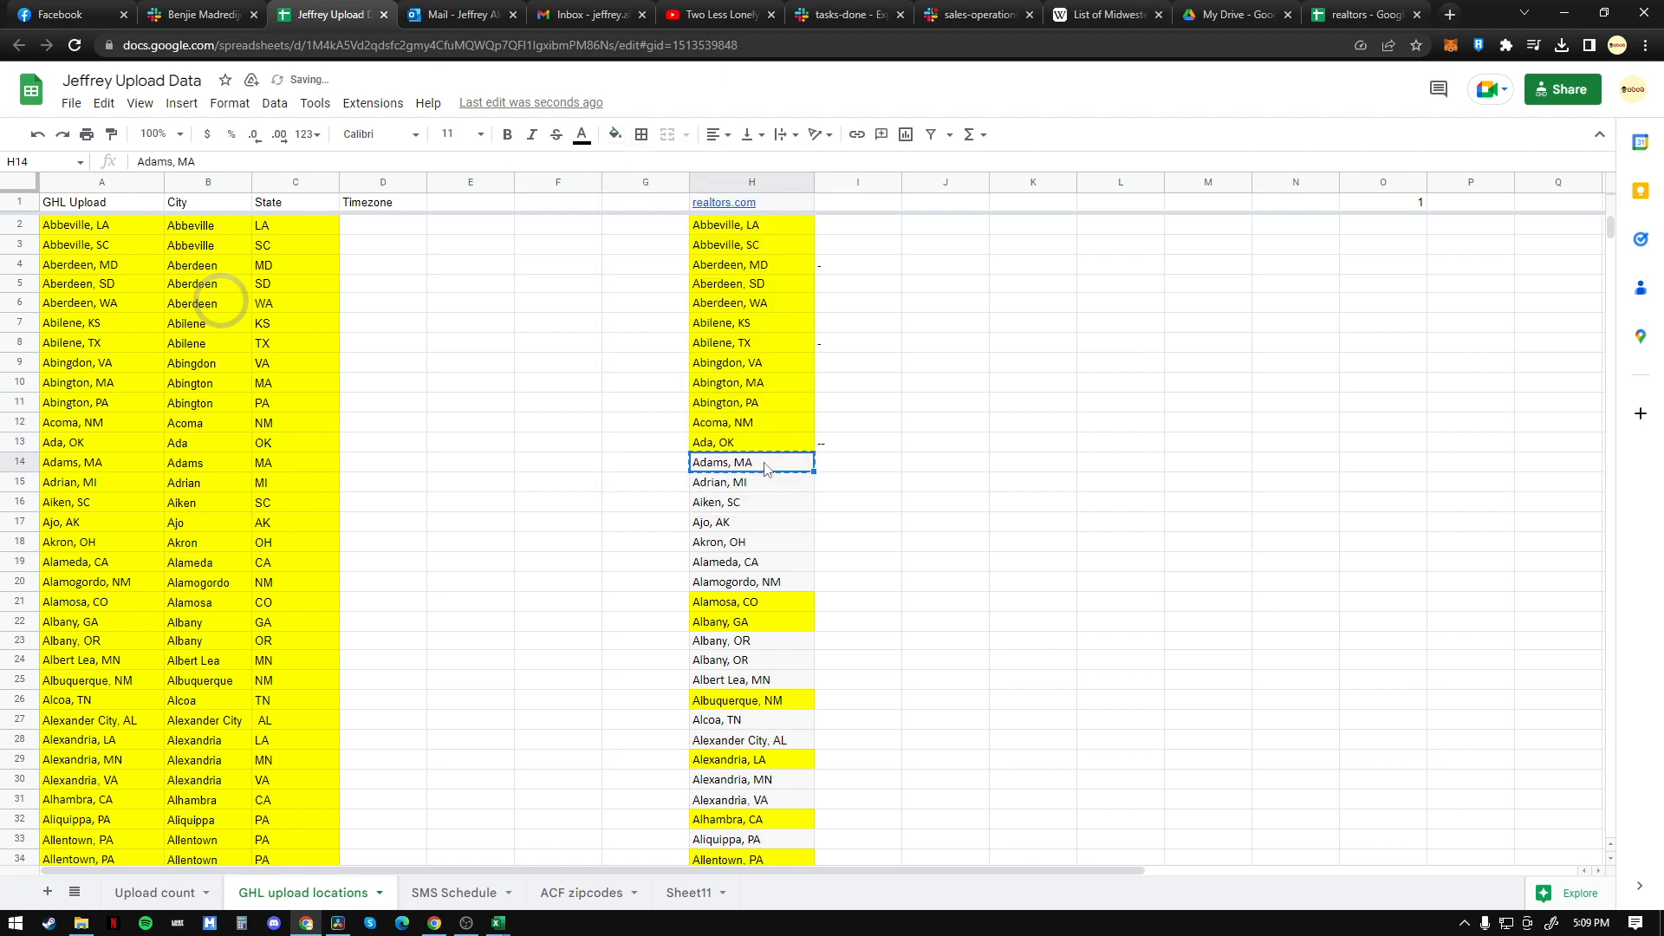
pyautogui.hotkey('alt', 'Tab')
pyautogui.hotkey('ctrl', 'a')
pyautogui.hotkey('ctrl', 'v')
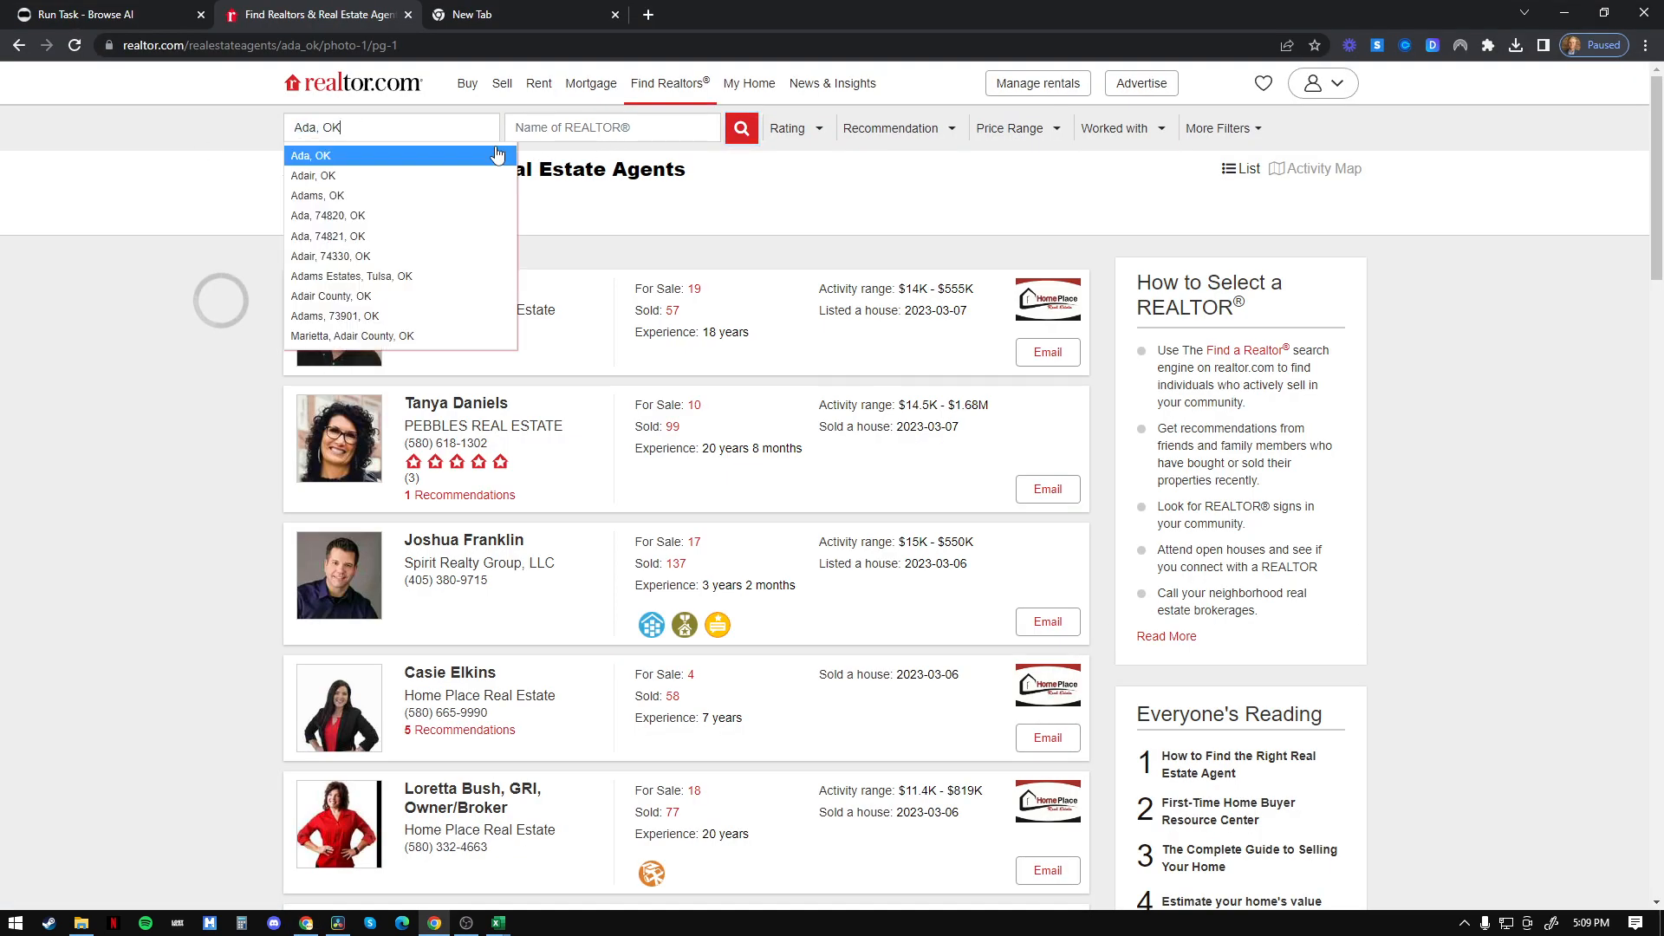
pyautogui.moveTo(456, 125); pyautogui.dragTo(295, 129)
pyautogui.hotkey('ctrl', 'v')
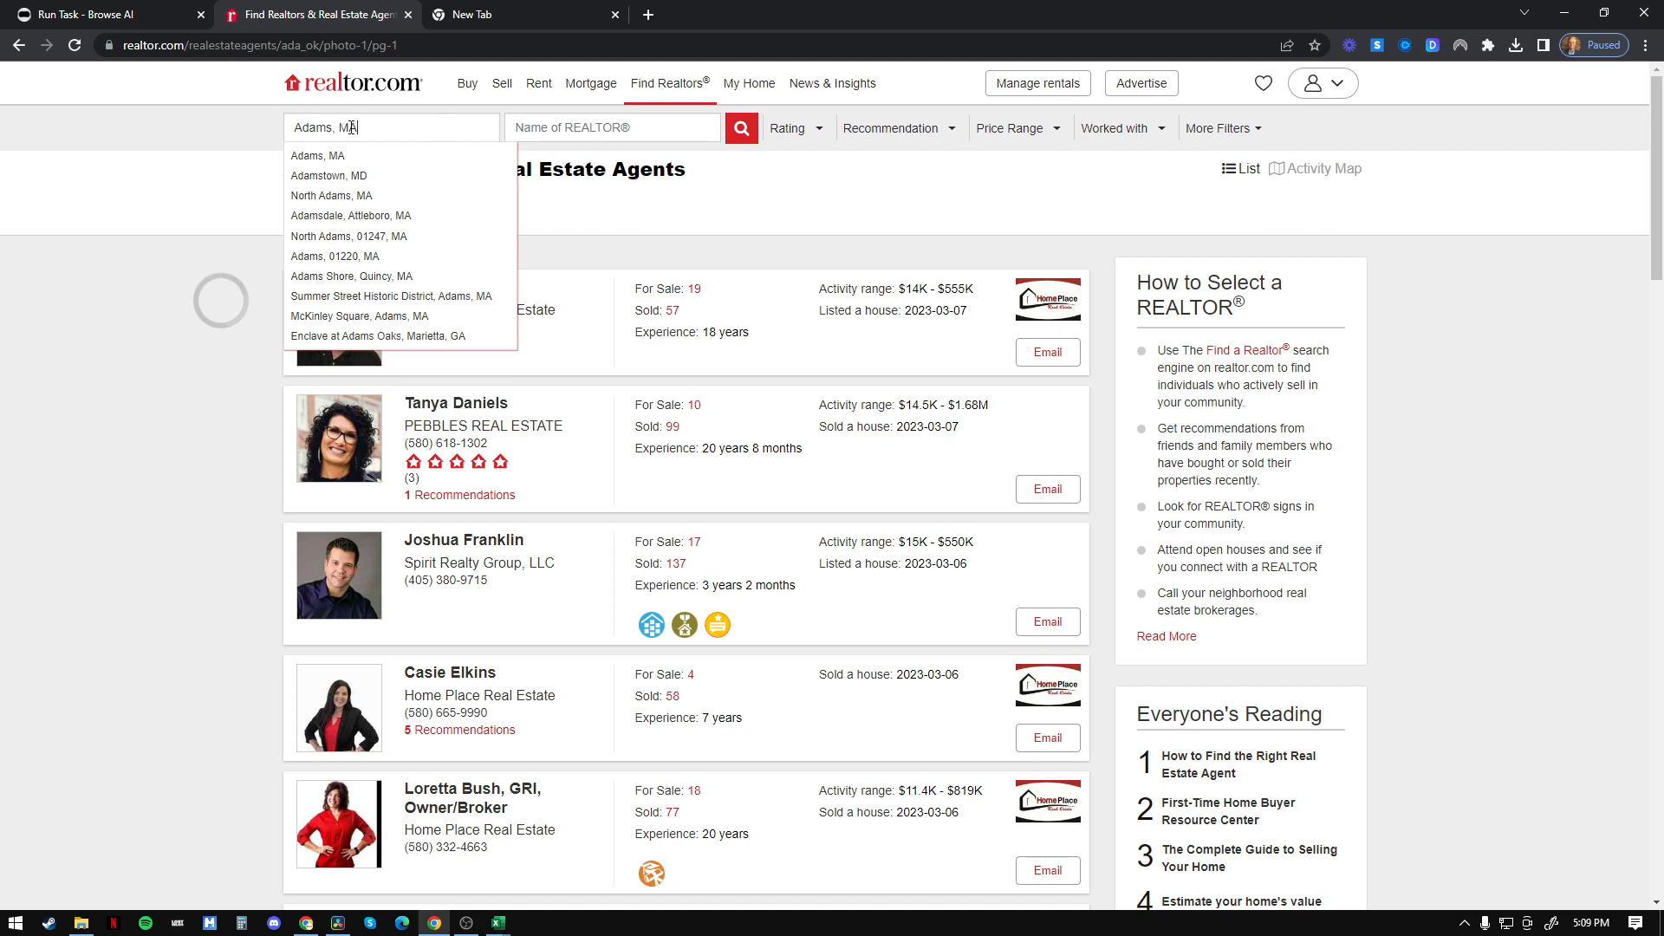
pyautogui.click(319, 156)
pyautogui.click(744, 138)
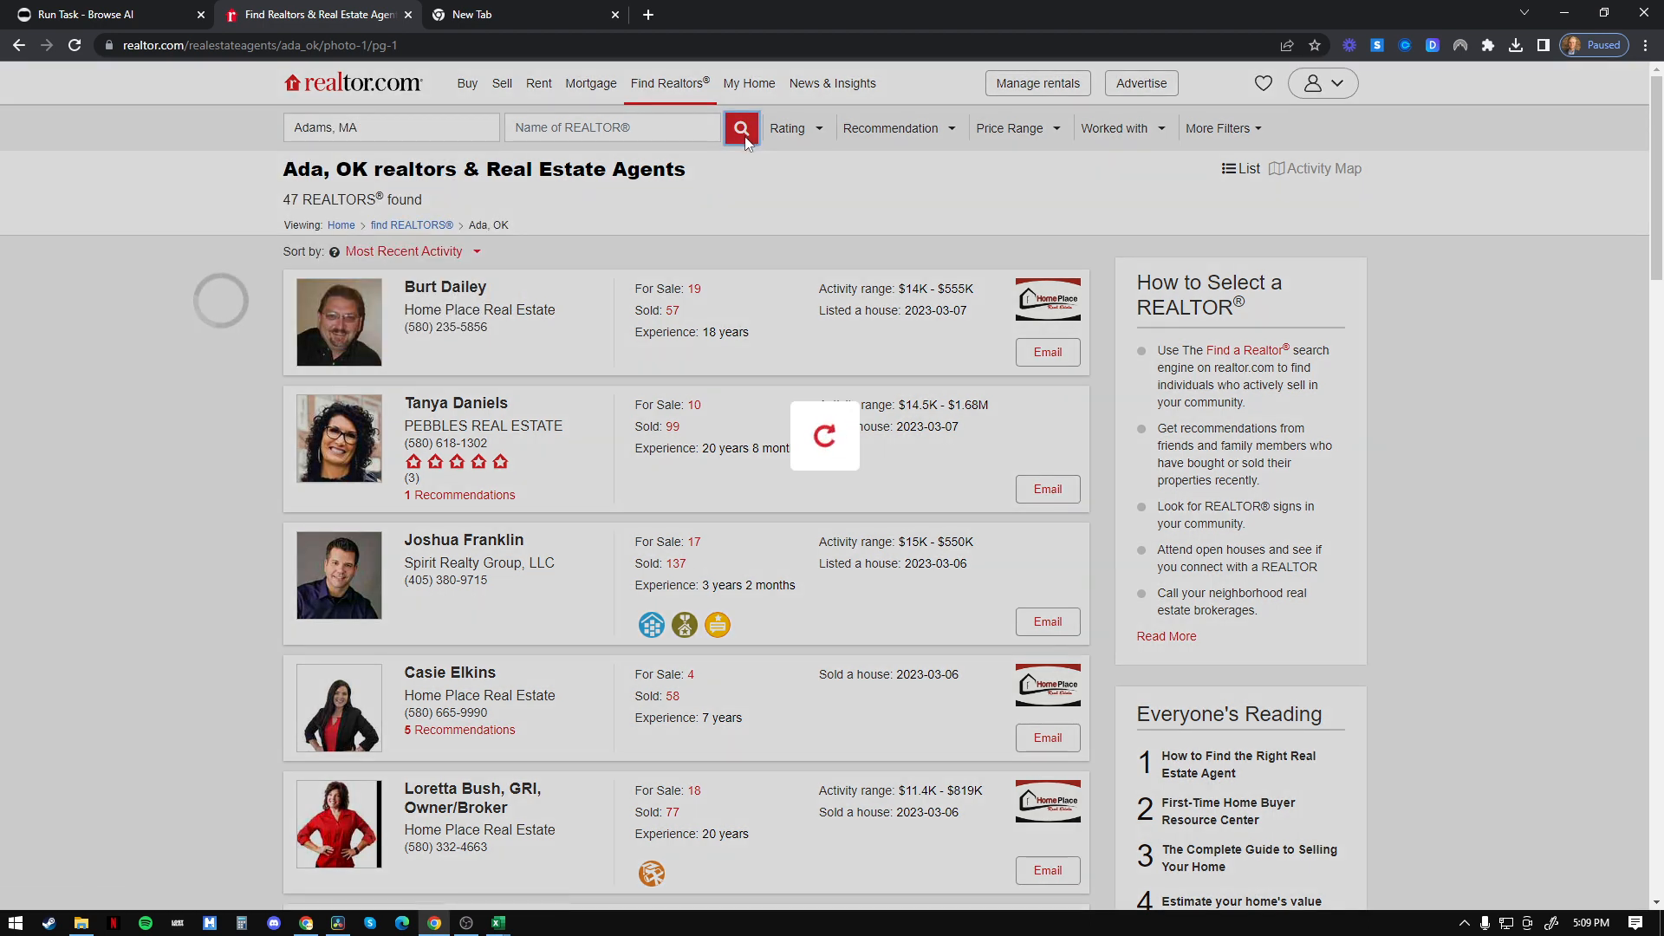
# Step: Return to the Google Sheets list and highlight the Adams, MA cell in the realtors.com column yellow
pyautogui.hotkey('alt', 'Tab')
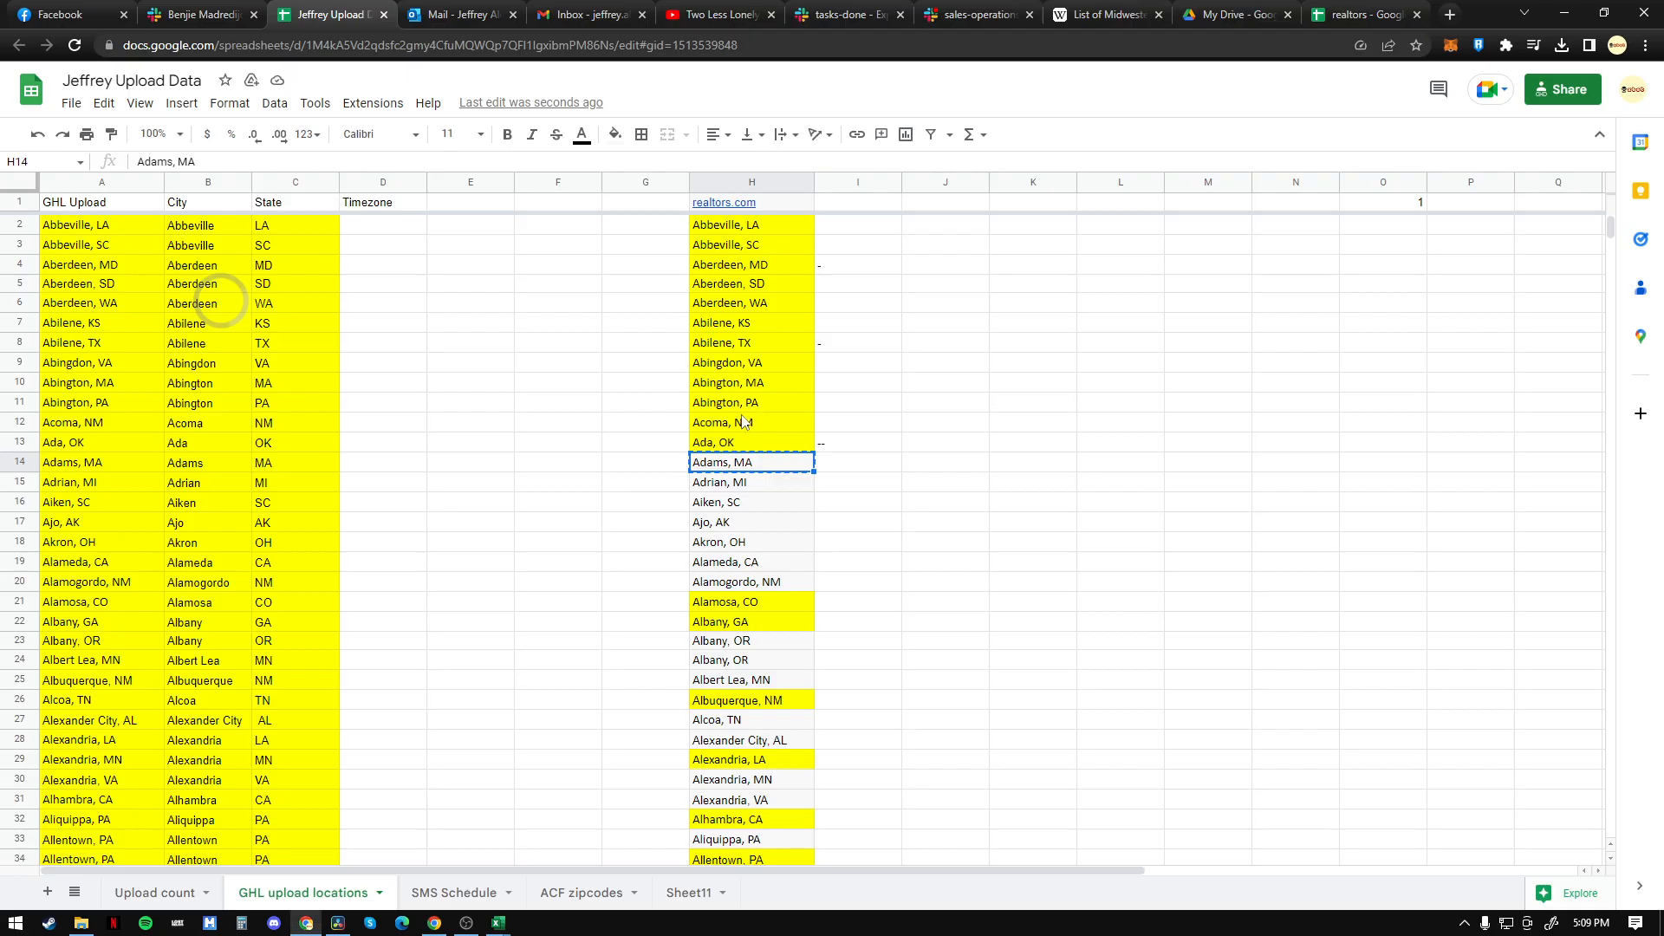
pyautogui.click(615, 133)
pyautogui.click(675, 219)
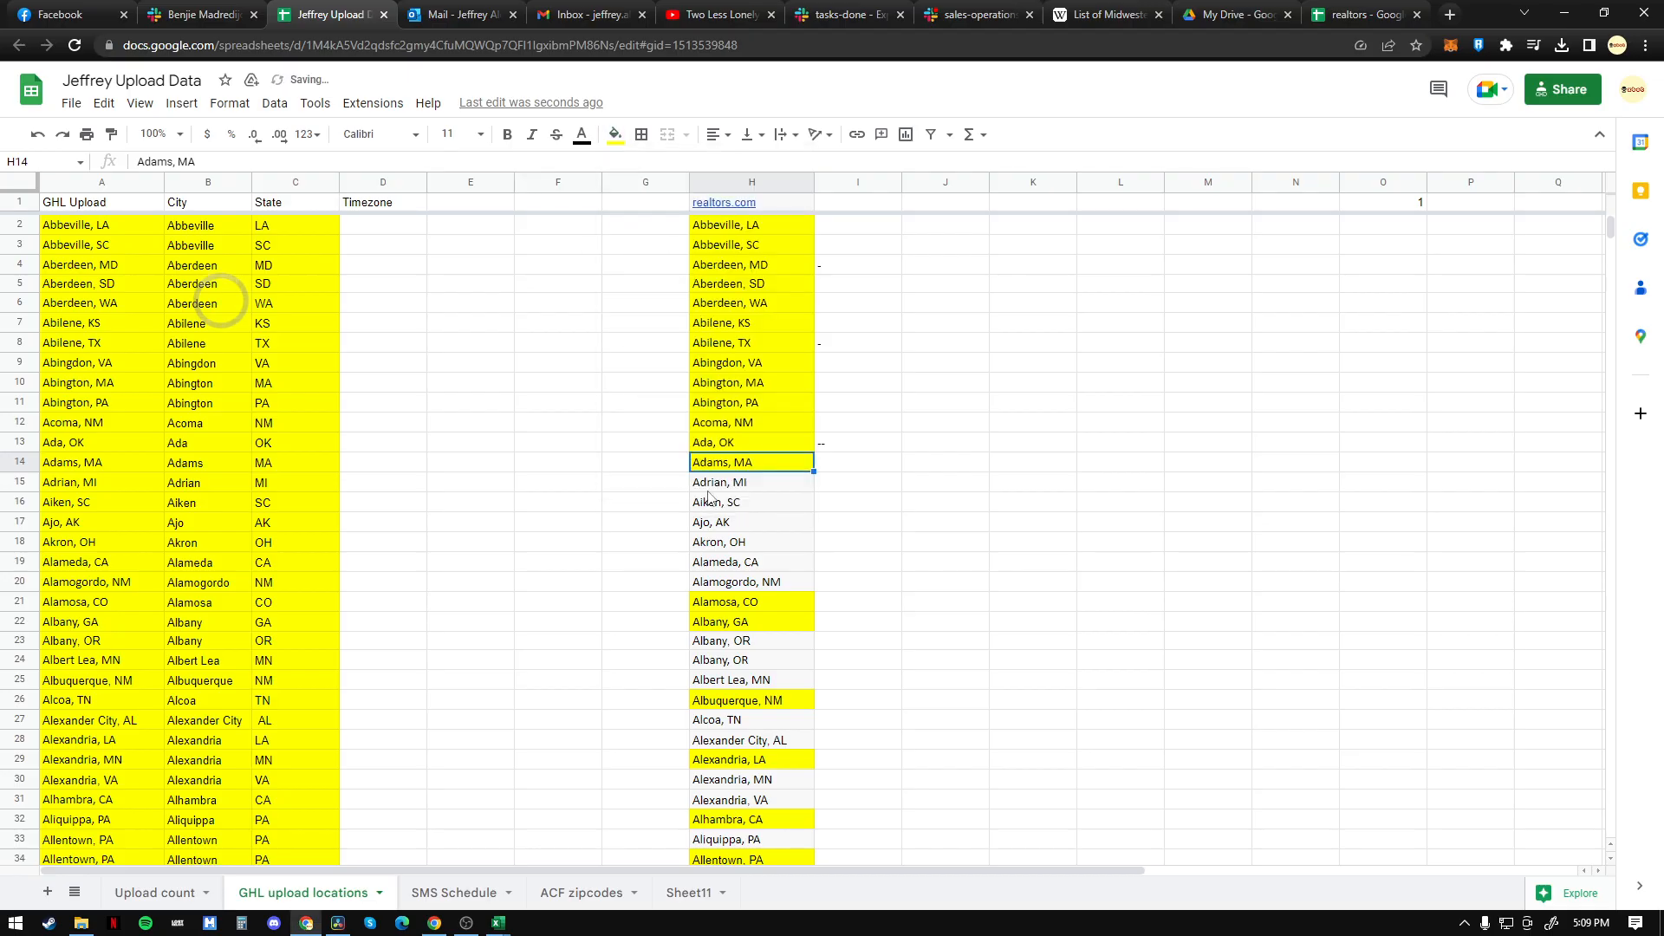
# Step: Copy Adrian, MI from the realtors.com column and search for agents there on realtor.com
pyautogui.click(725, 484)
pyautogui.hotkey('alt', 'Tab')
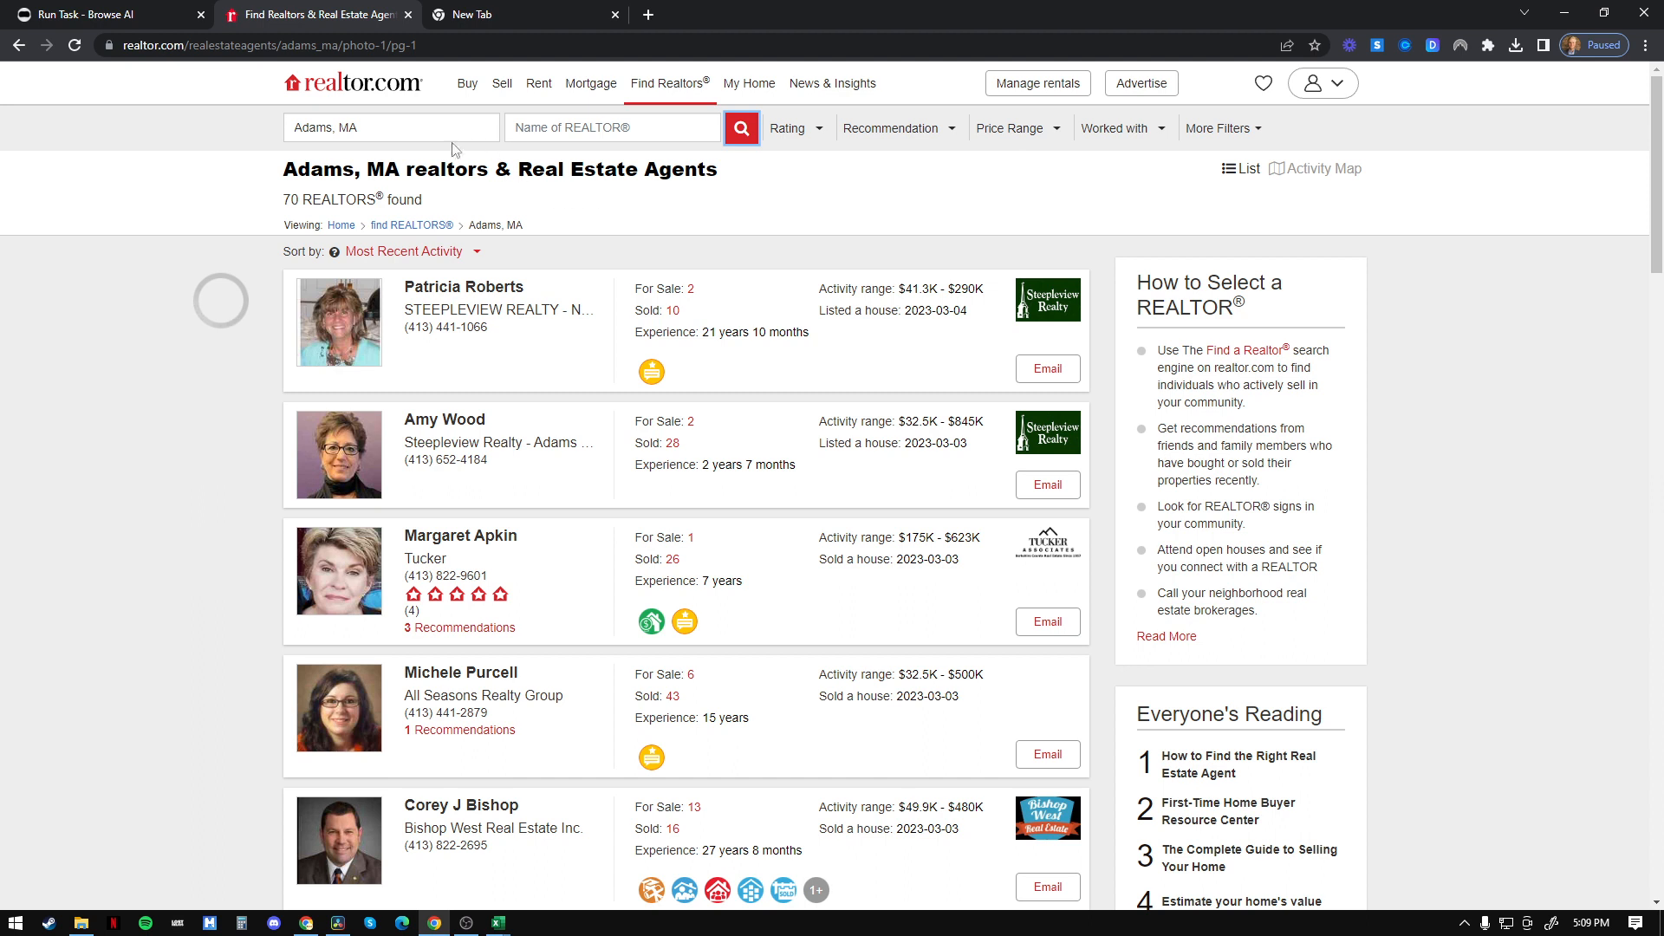
pyautogui.click(322, 130)
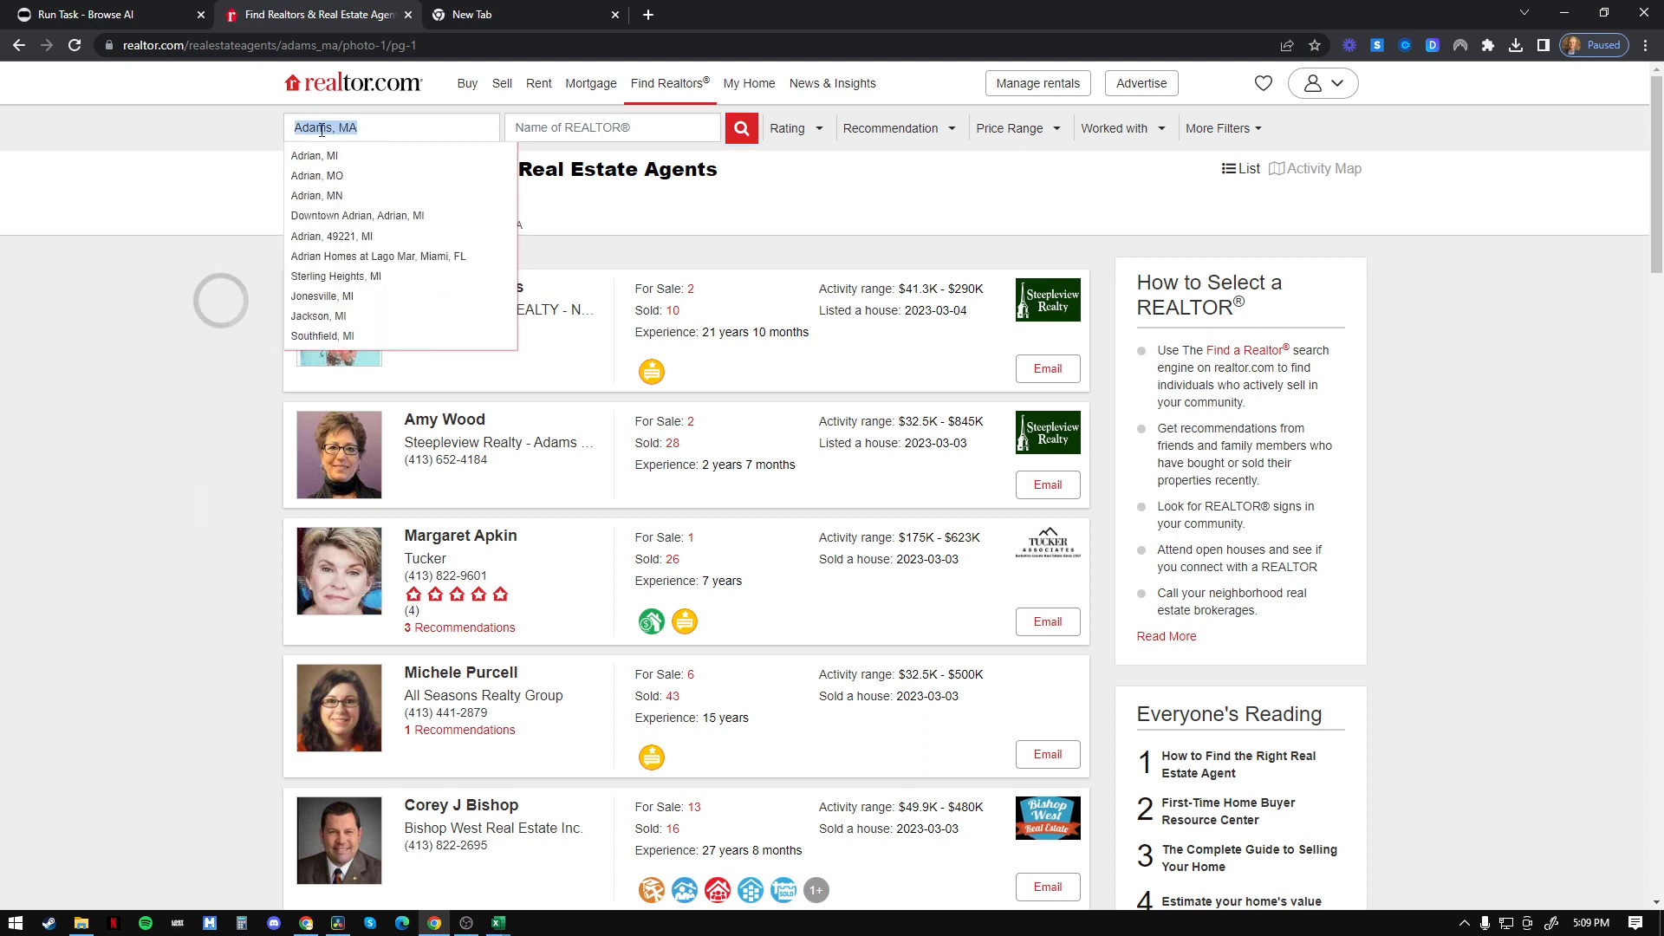
pyautogui.hotkey('ctrl', 'v')
pyautogui.click(351, 155)
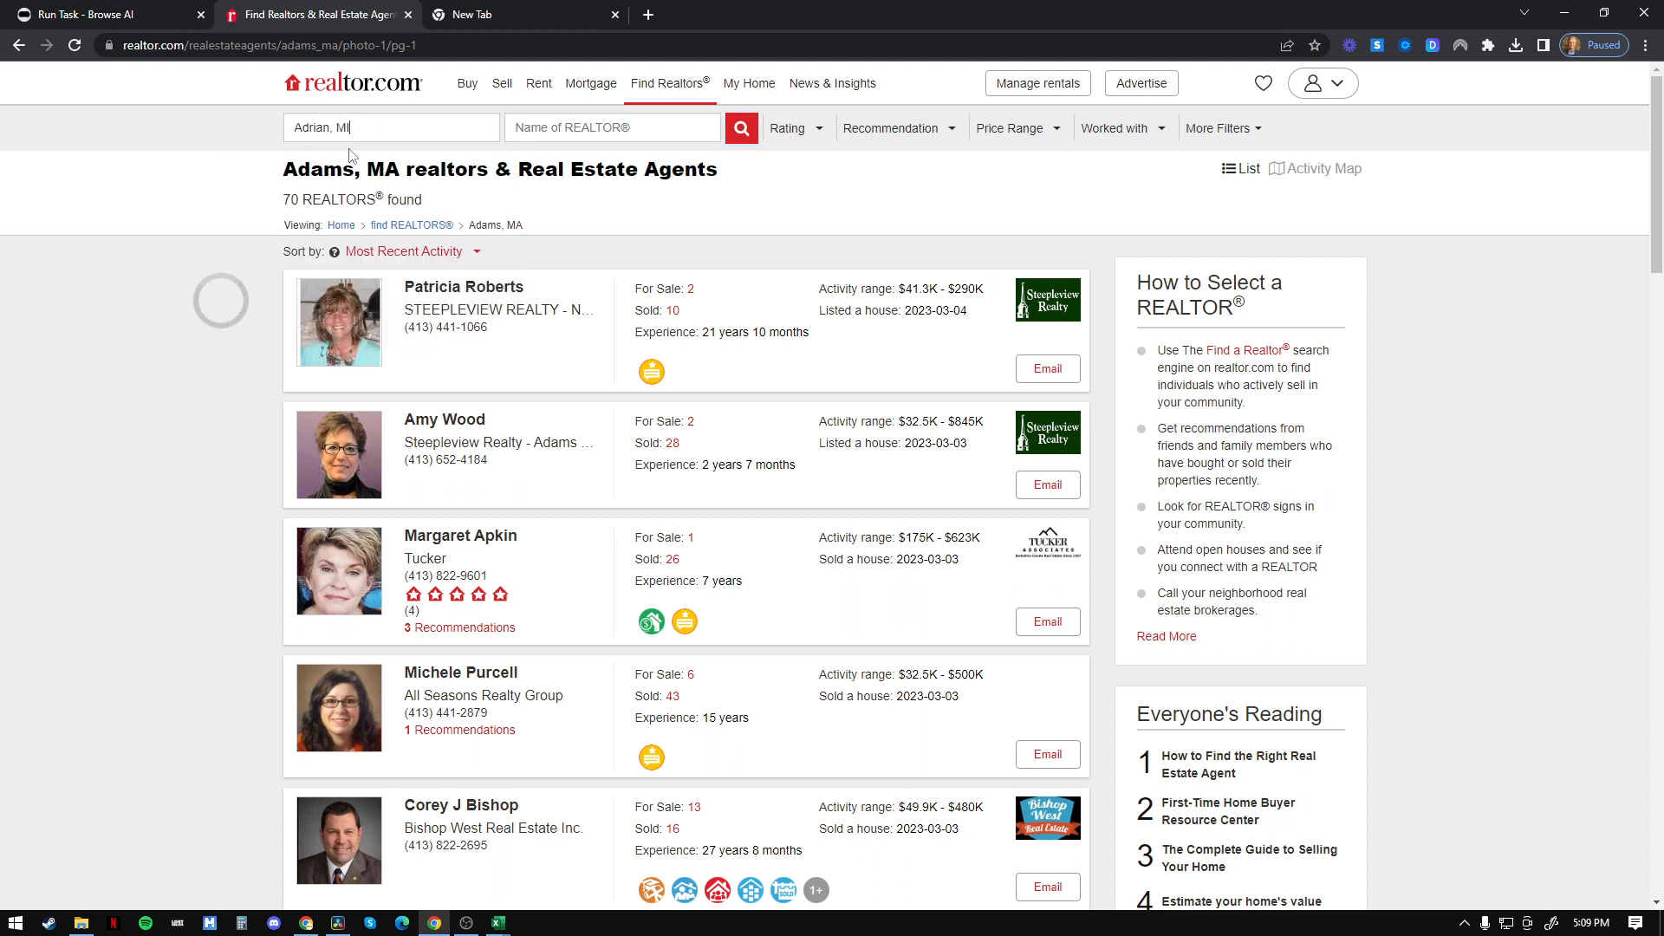
pyautogui.click(742, 132)
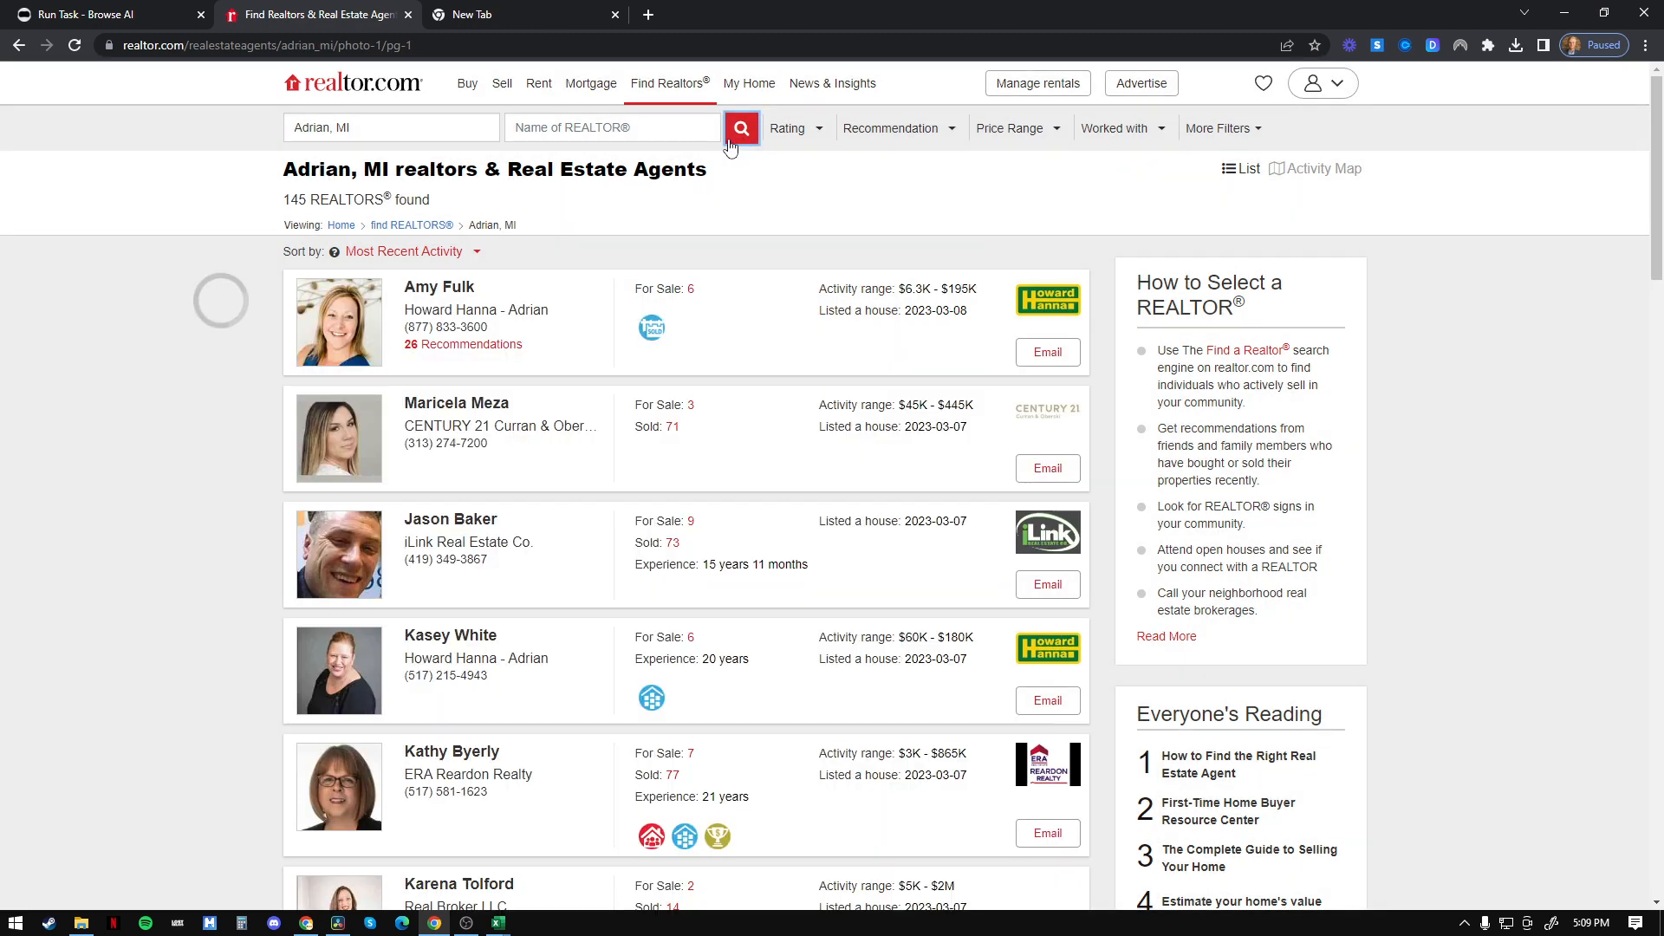
# Step: Return to the Google Sheets list and highlight the Adrian, MI cell in the realtors.com column yellow
pyautogui.hotkey('alt', 'Tab')
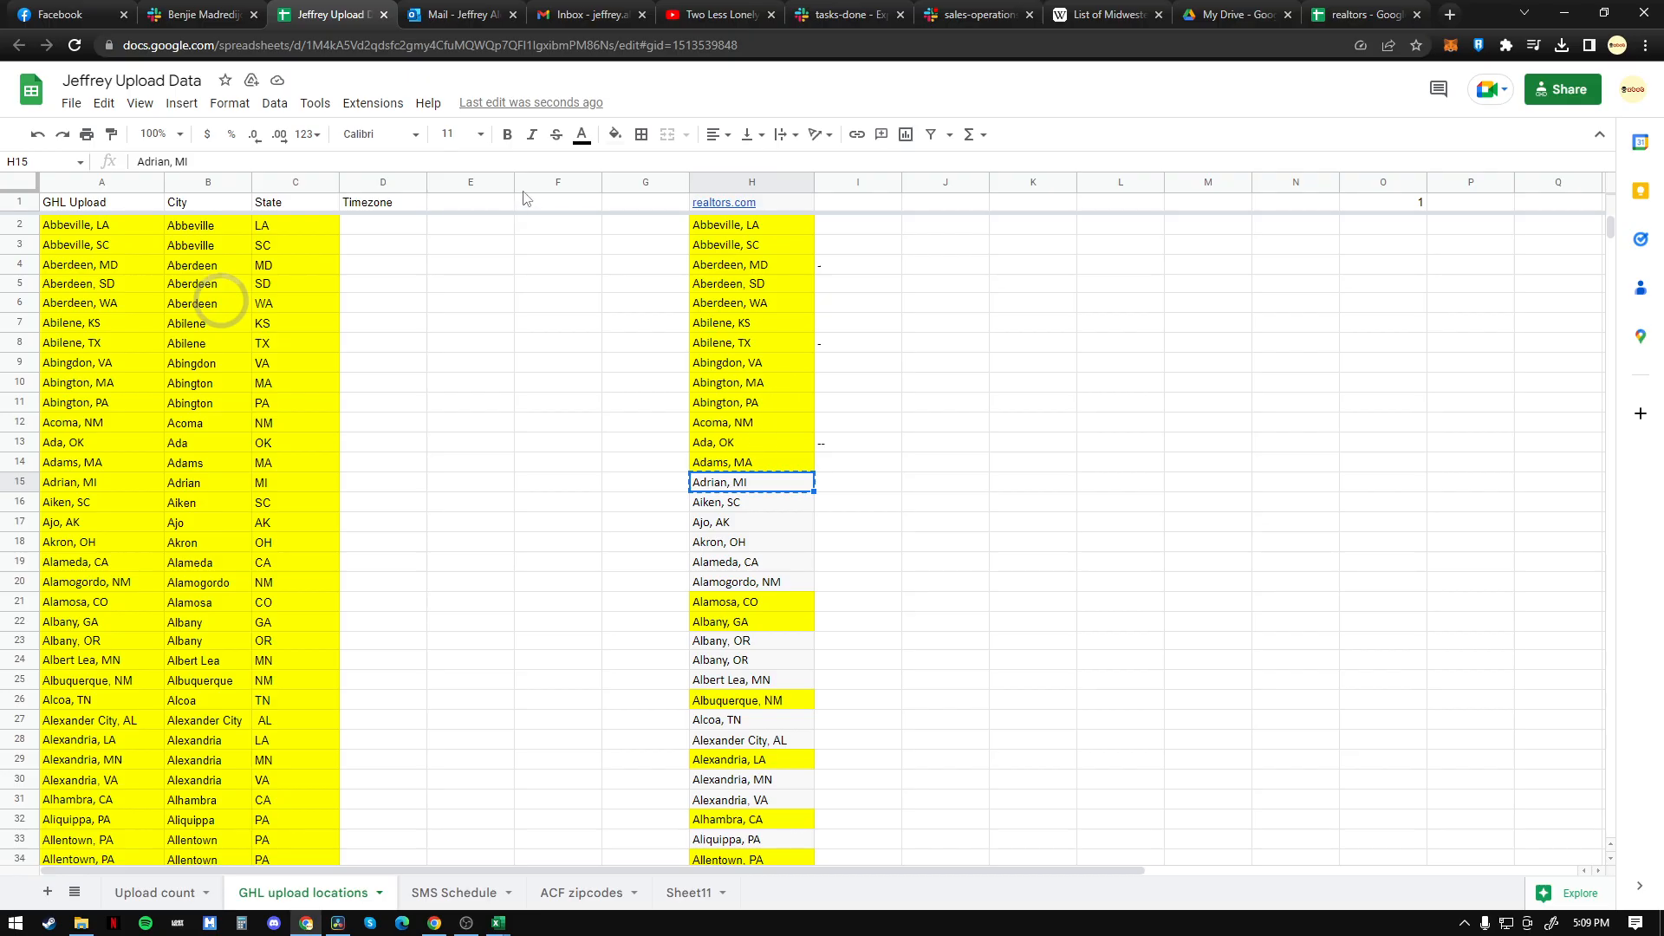
pyautogui.click(616, 134)
pyautogui.click(680, 220)
# Step: Copy Aiken, SC from the realtors.com column and search for agents there on realtor.com
pyautogui.press('Down')
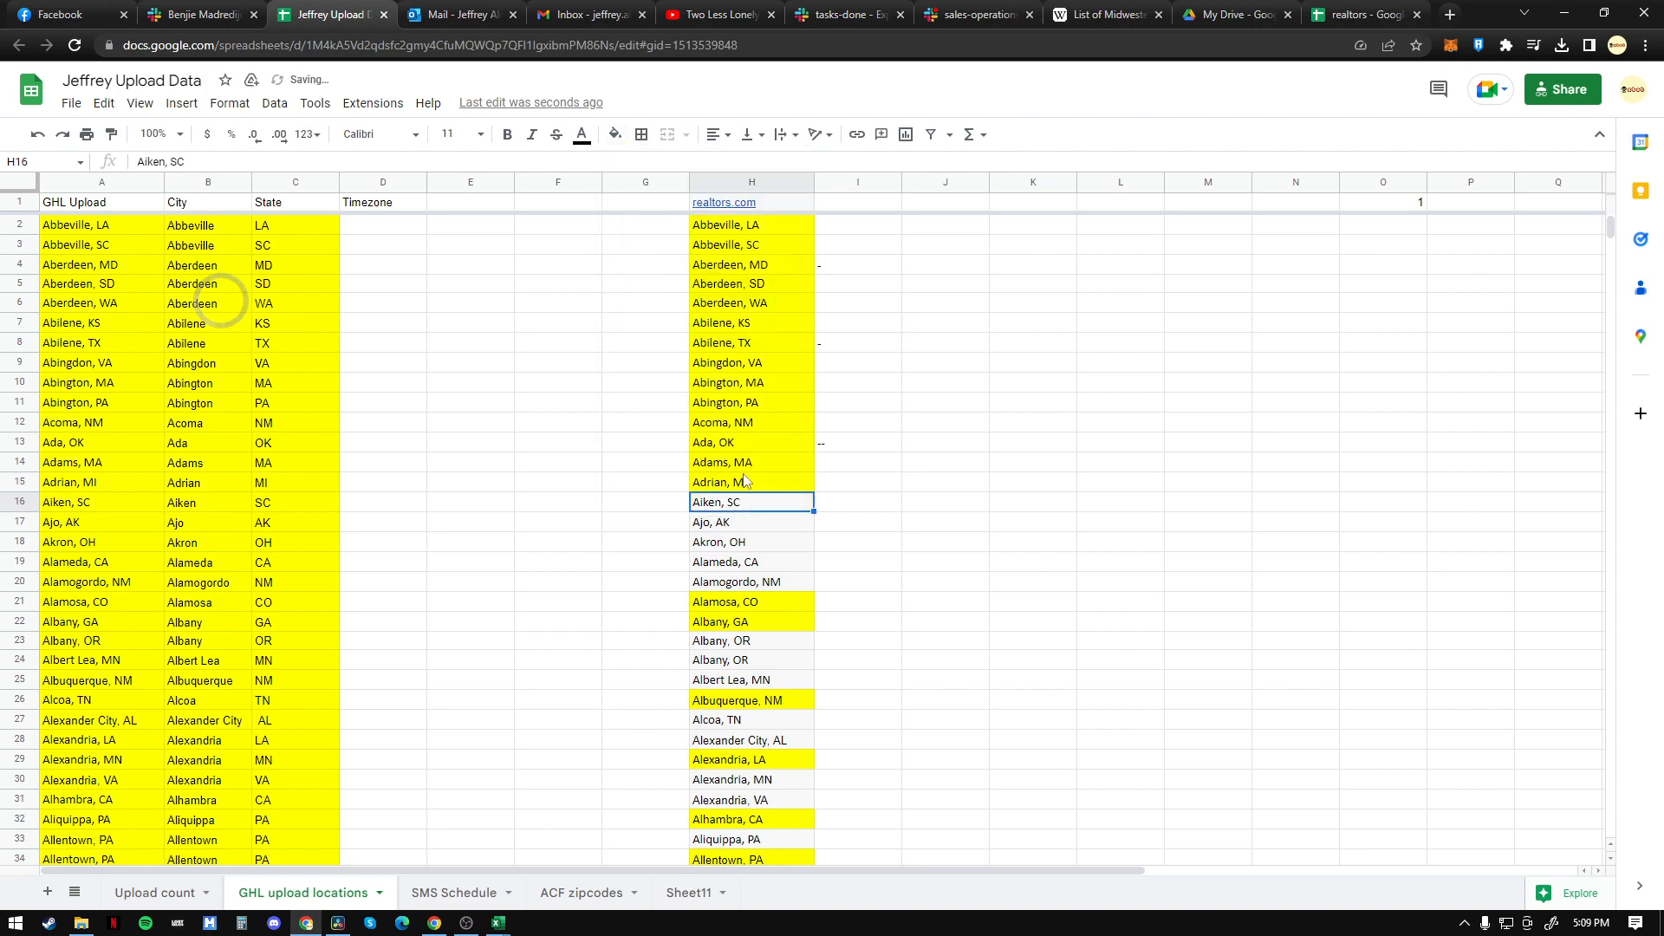
pyautogui.hotkey('alt', 'Tab')
pyautogui.click(449, 137)
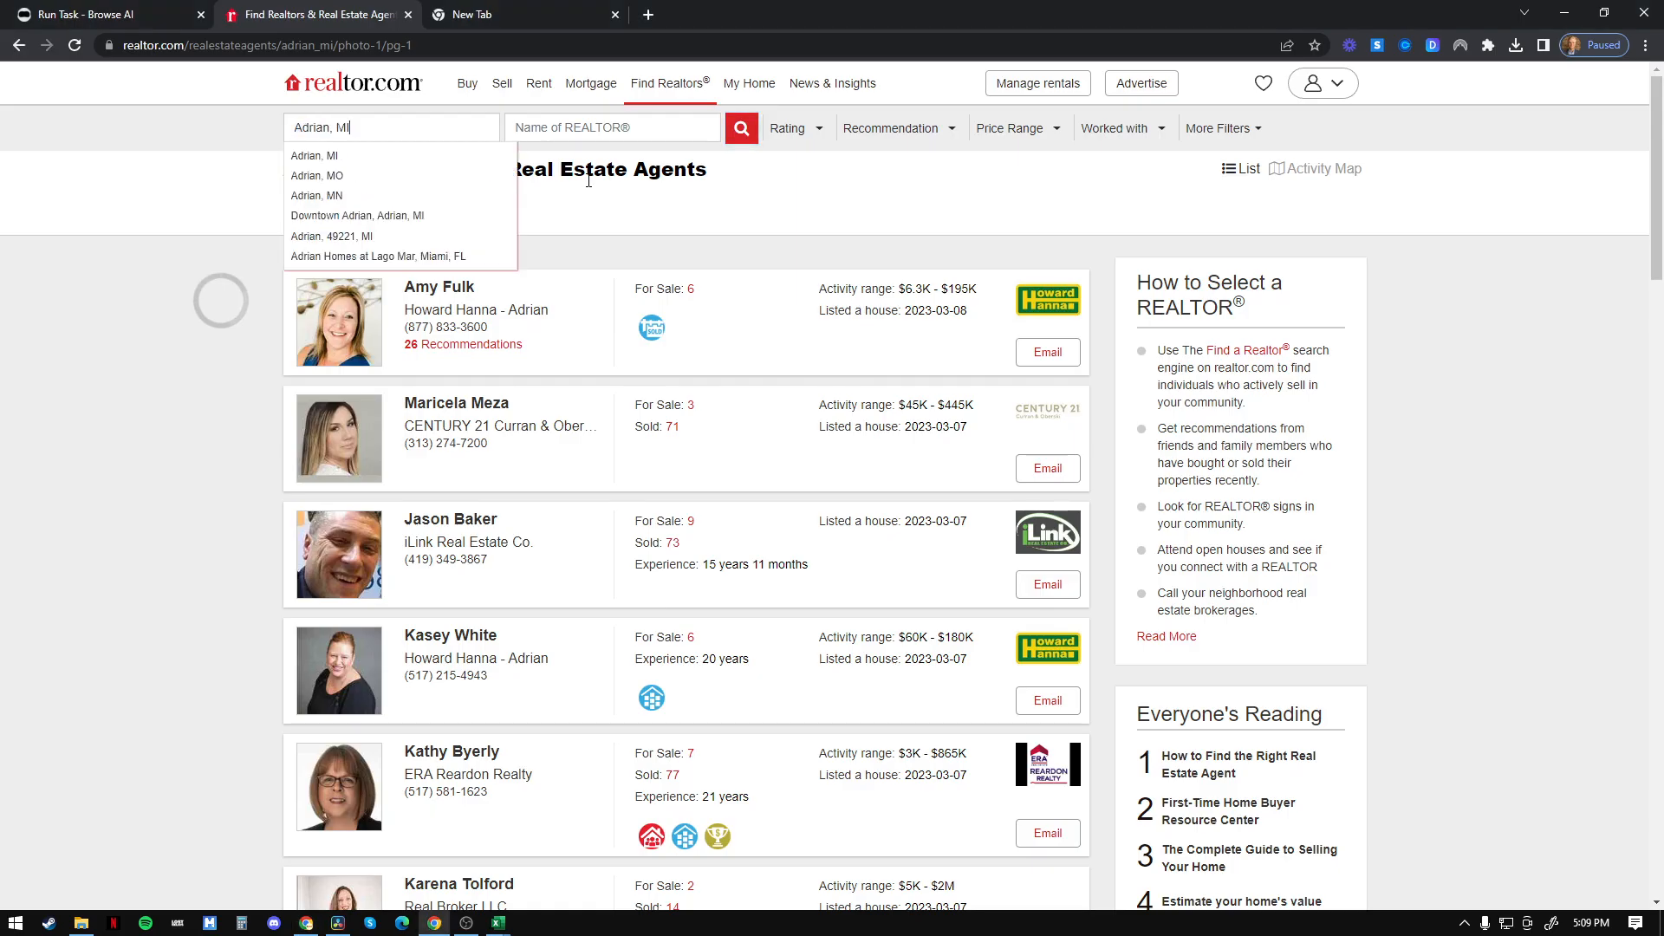
pyautogui.hotkey('ctrl', 'a')
pyautogui.hotkey('ctrl', 'v')
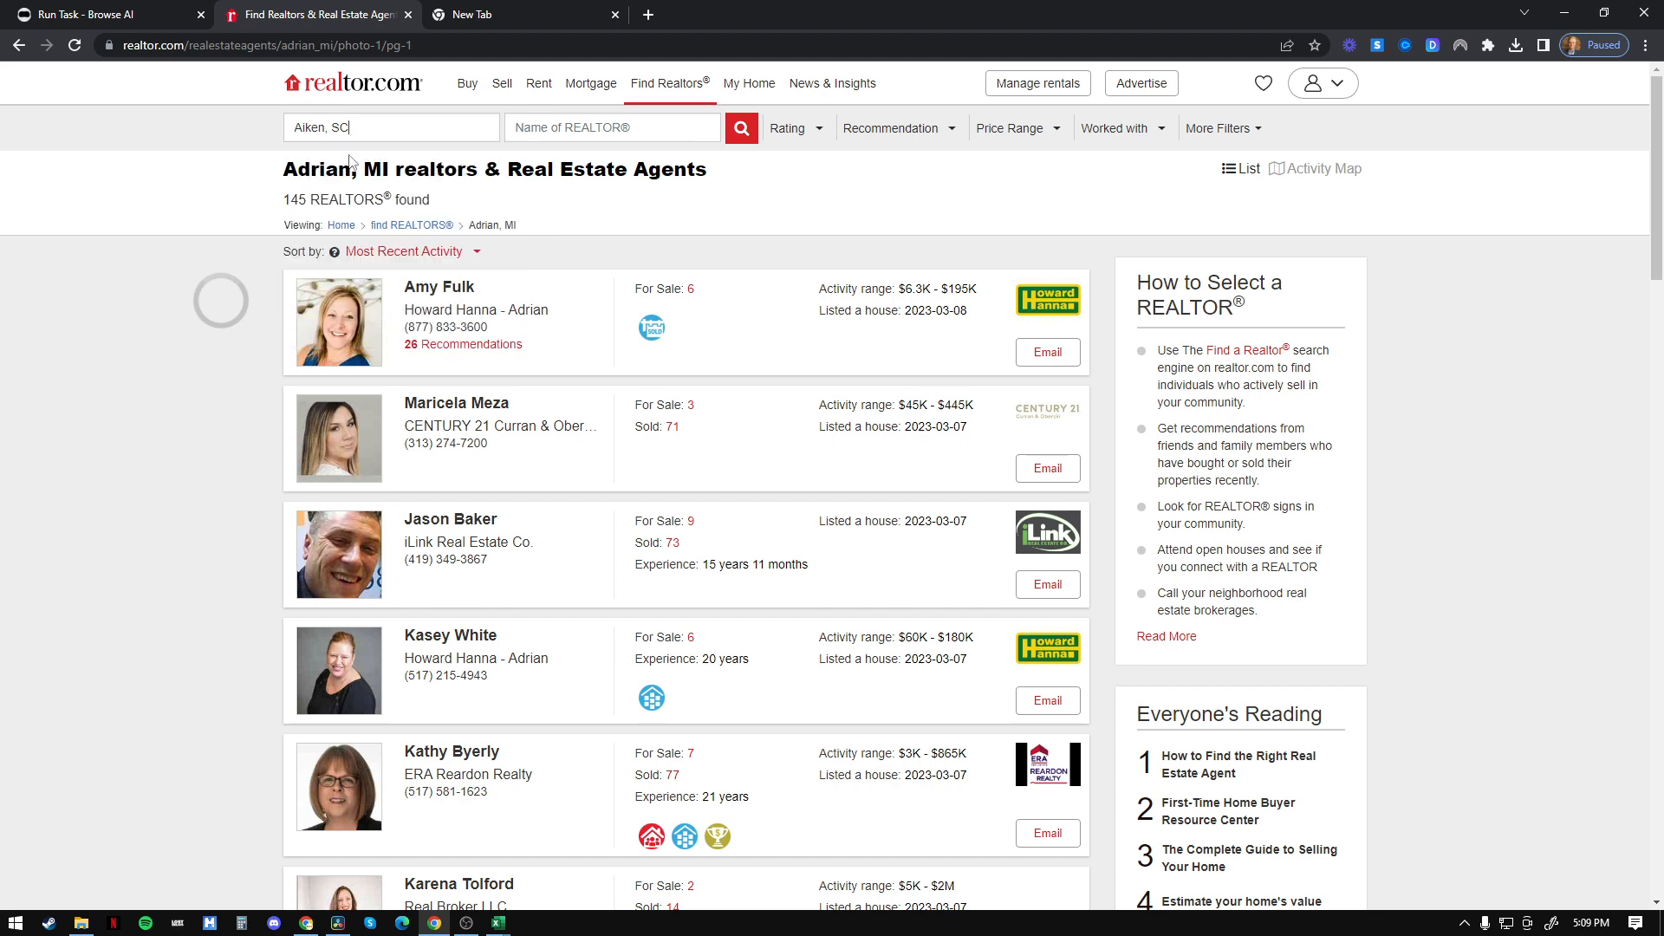
pyautogui.click(741, 130)
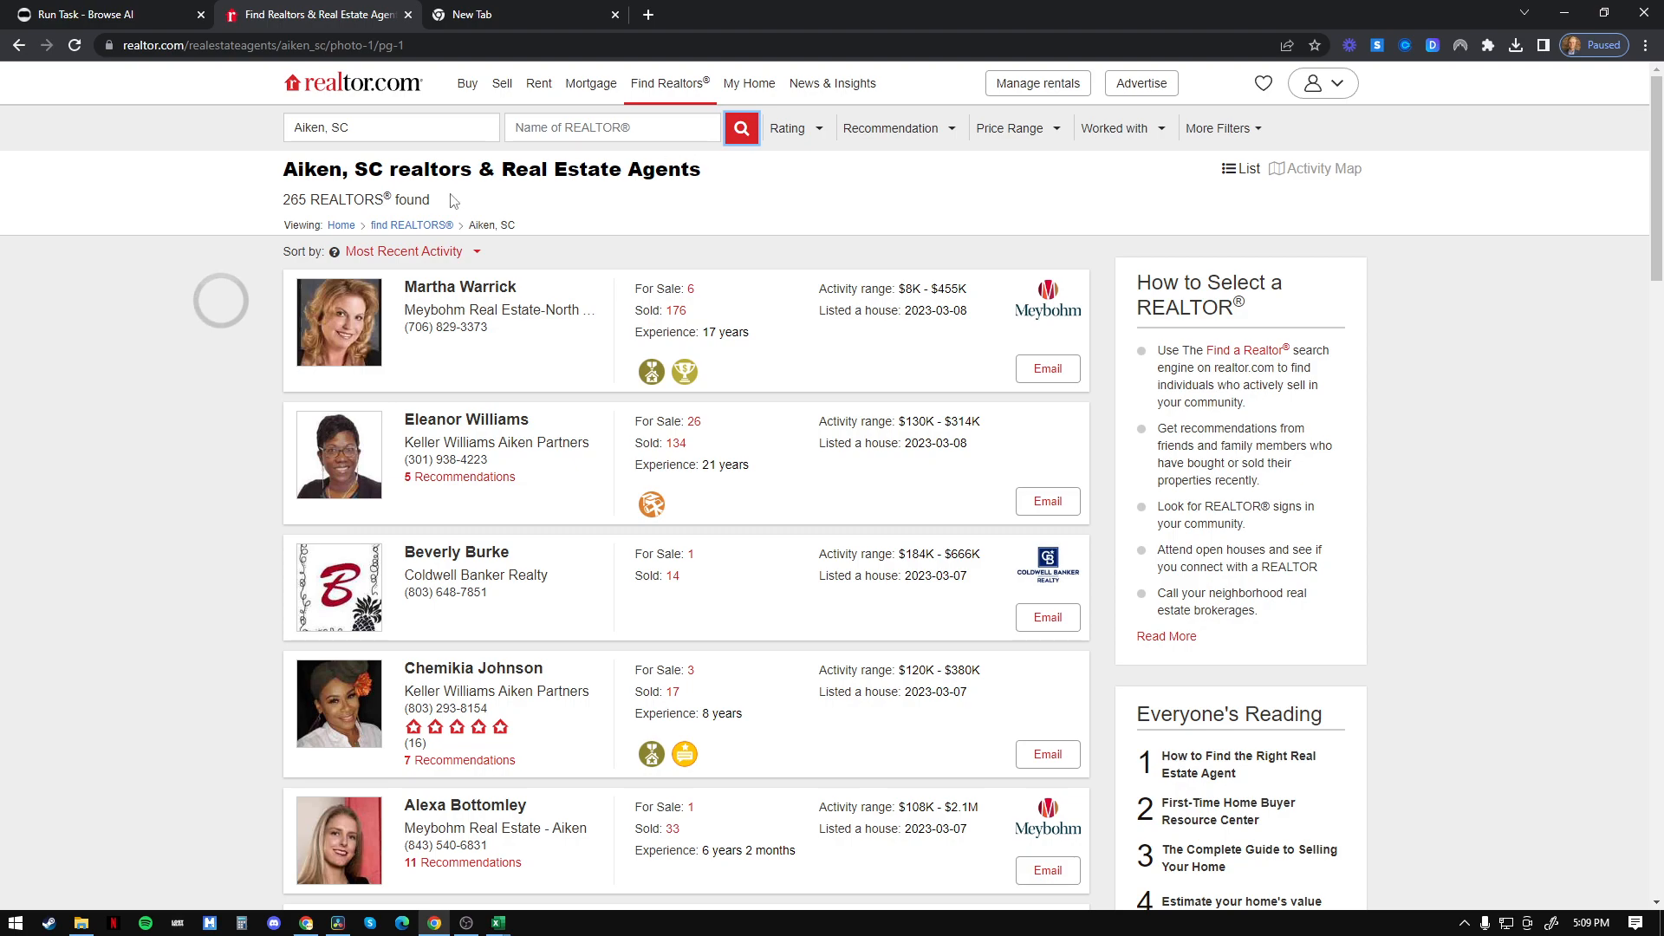
pyautogui.hotkey('alt', 'Tab')
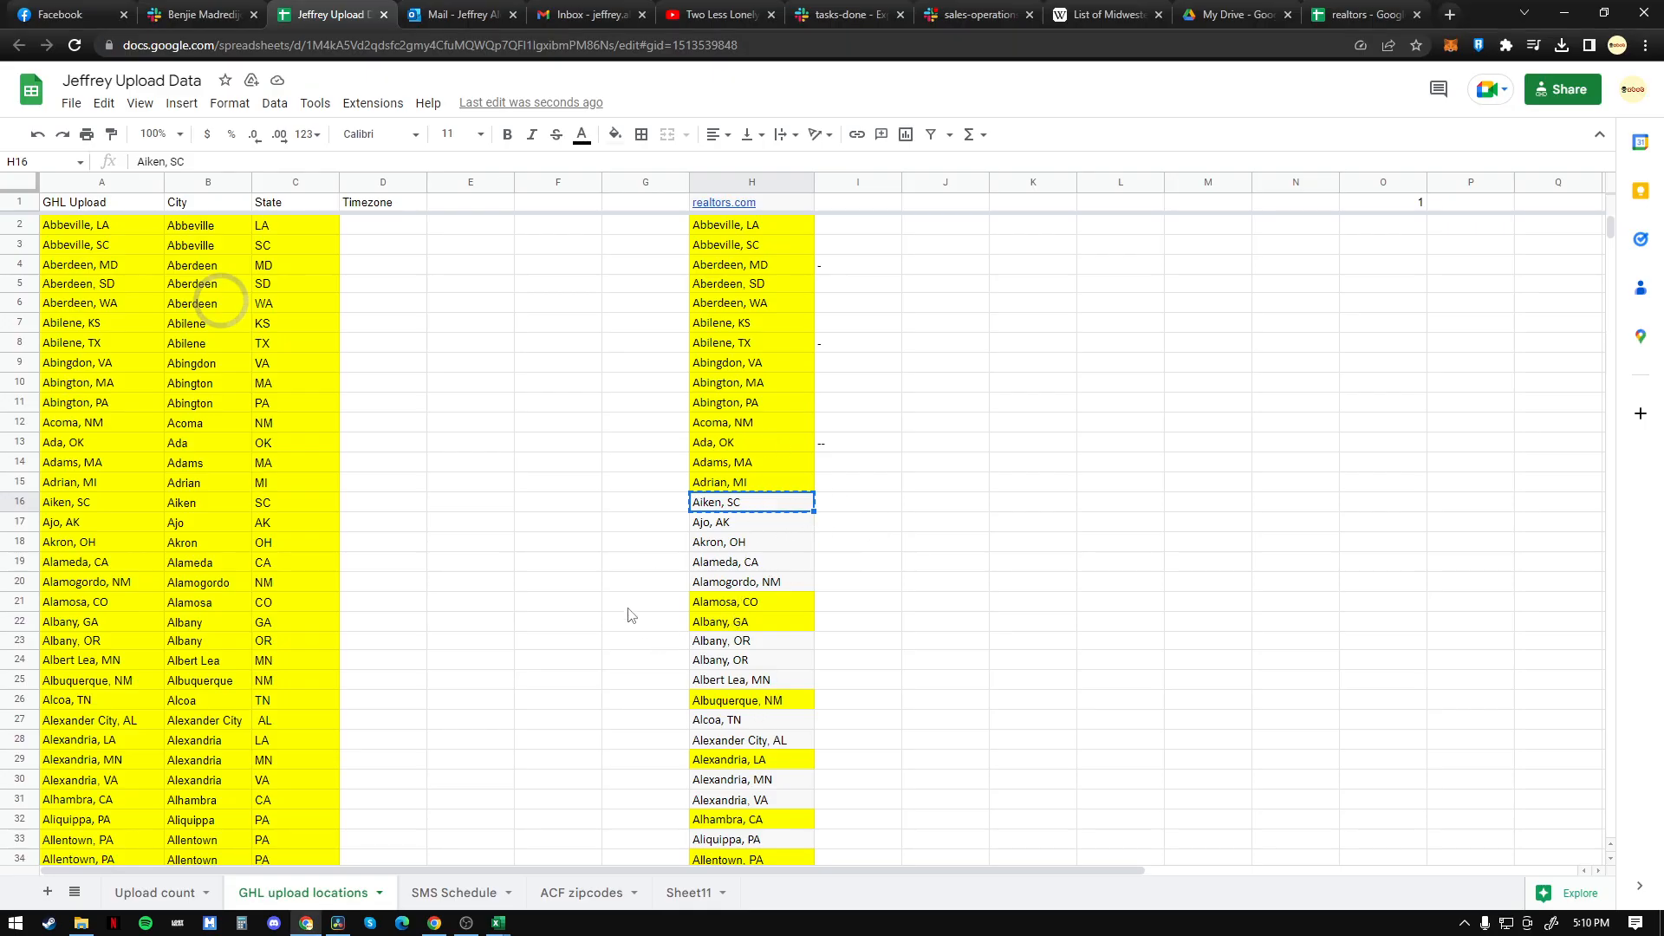
pyautogui.click(467, 923)
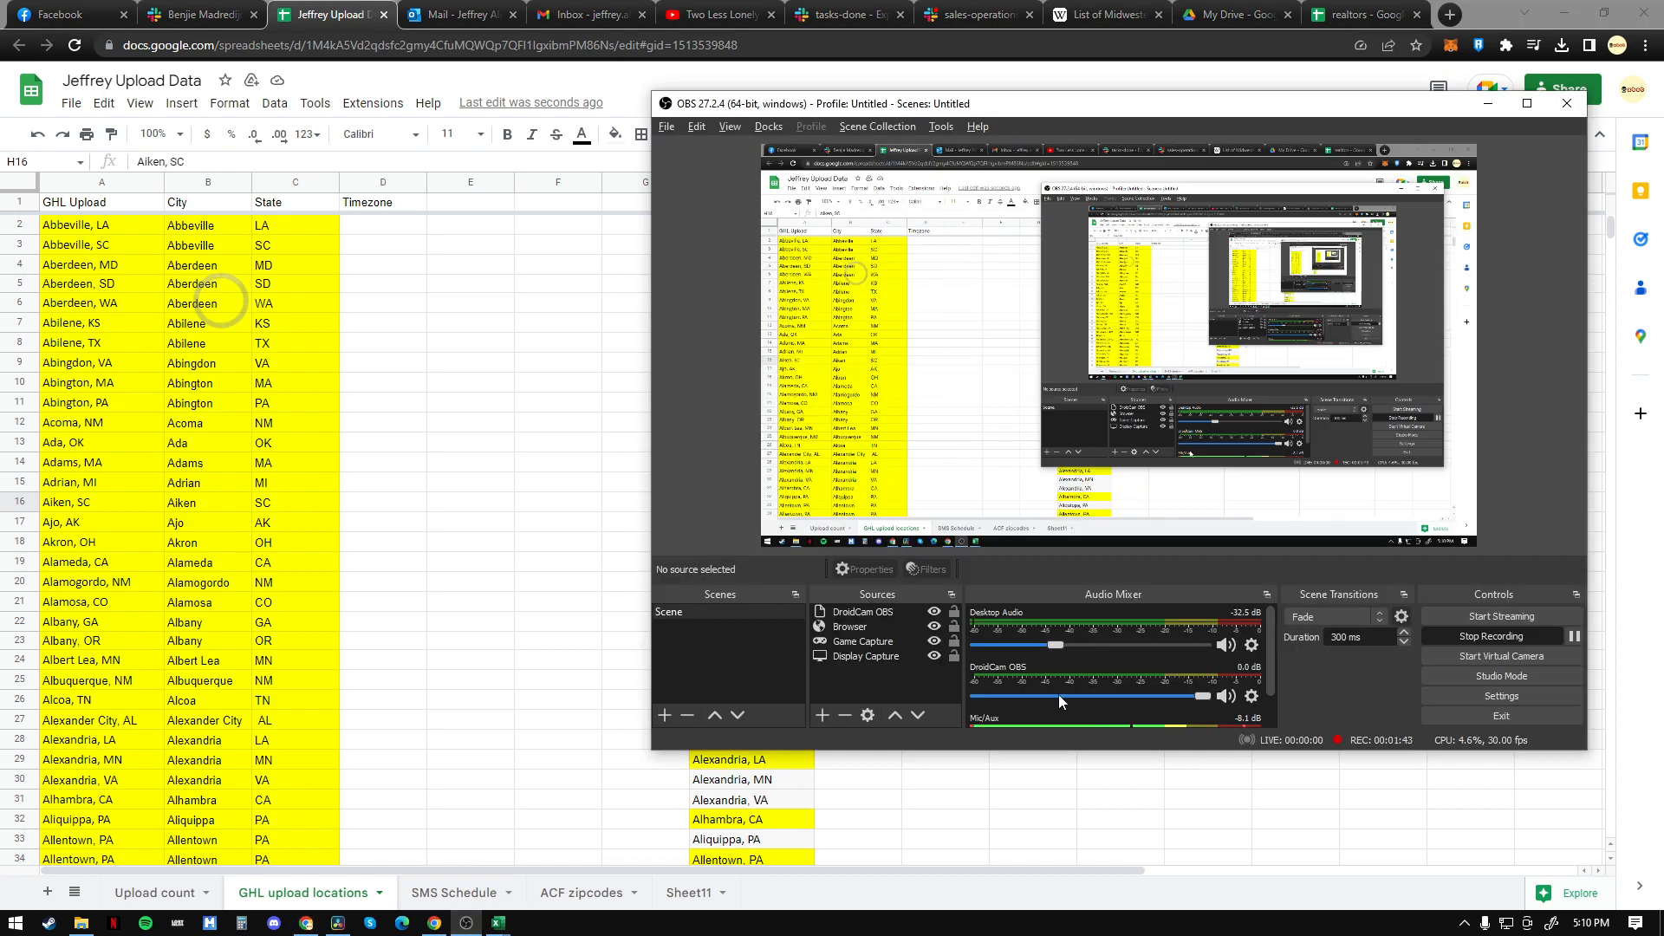
pyautogui.click(1575, 636)
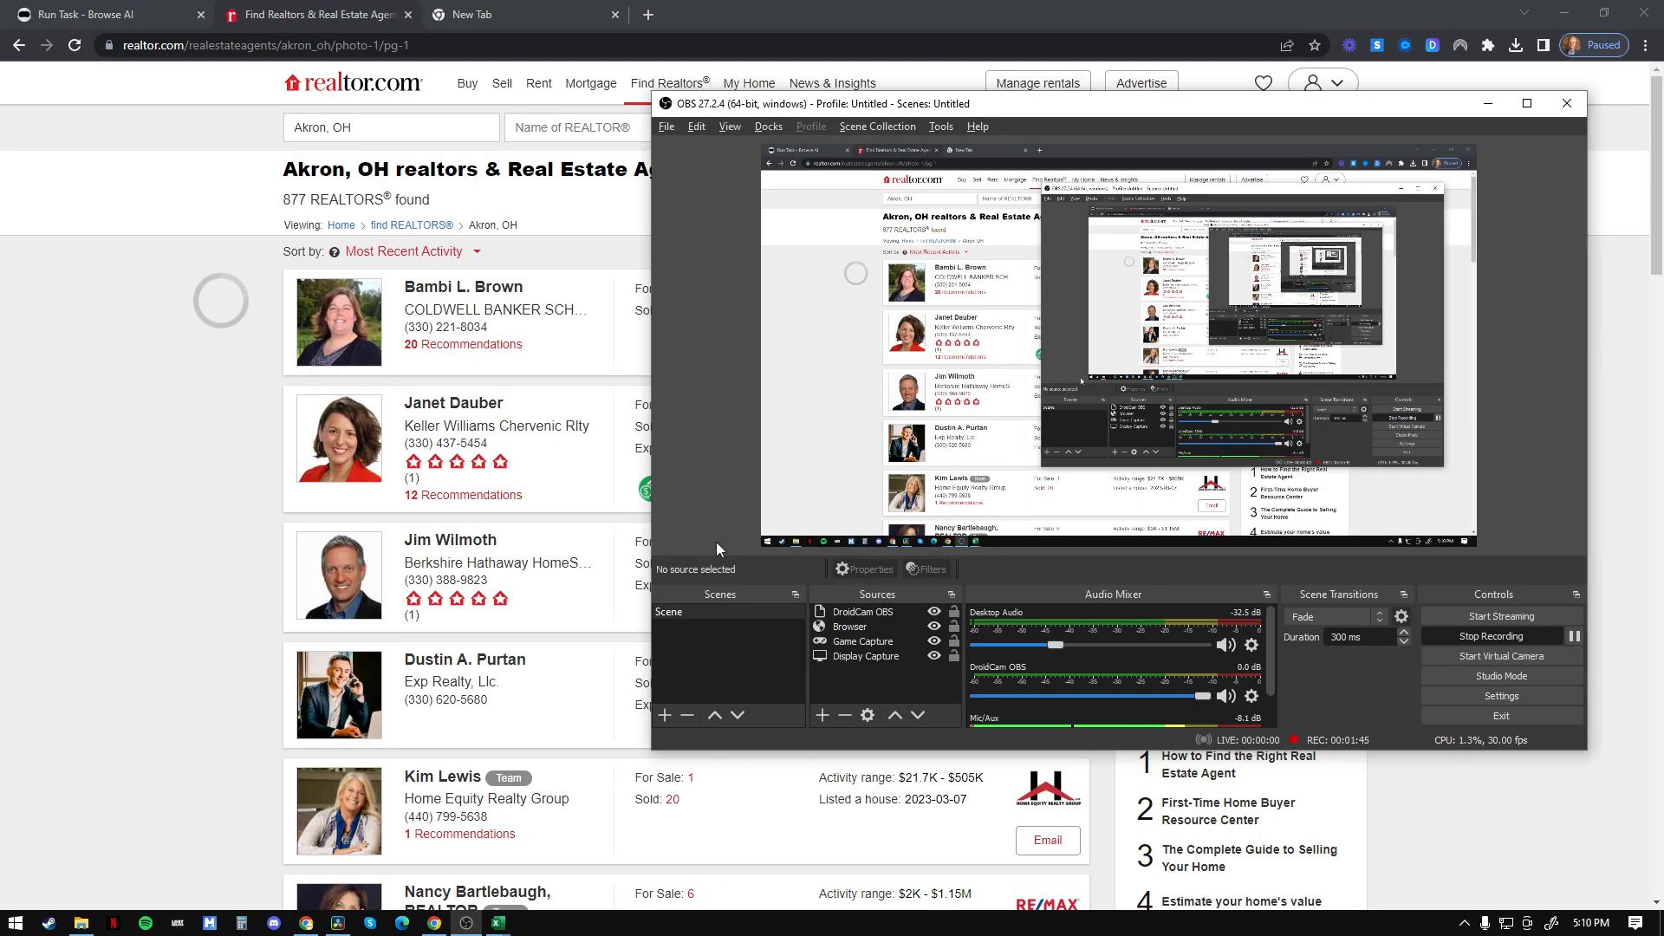
# Step: Switch from the realtor.com results for Akron, OH back to the GHL upload locations sheet in Google Sheets
pyautogui.click(558, 282)
pyautogui.hotkey('alt', 'Tab')
pyautogui.hotkey('alt', 'Tab')
pyautogui.hotkey('alt', 'Tab')
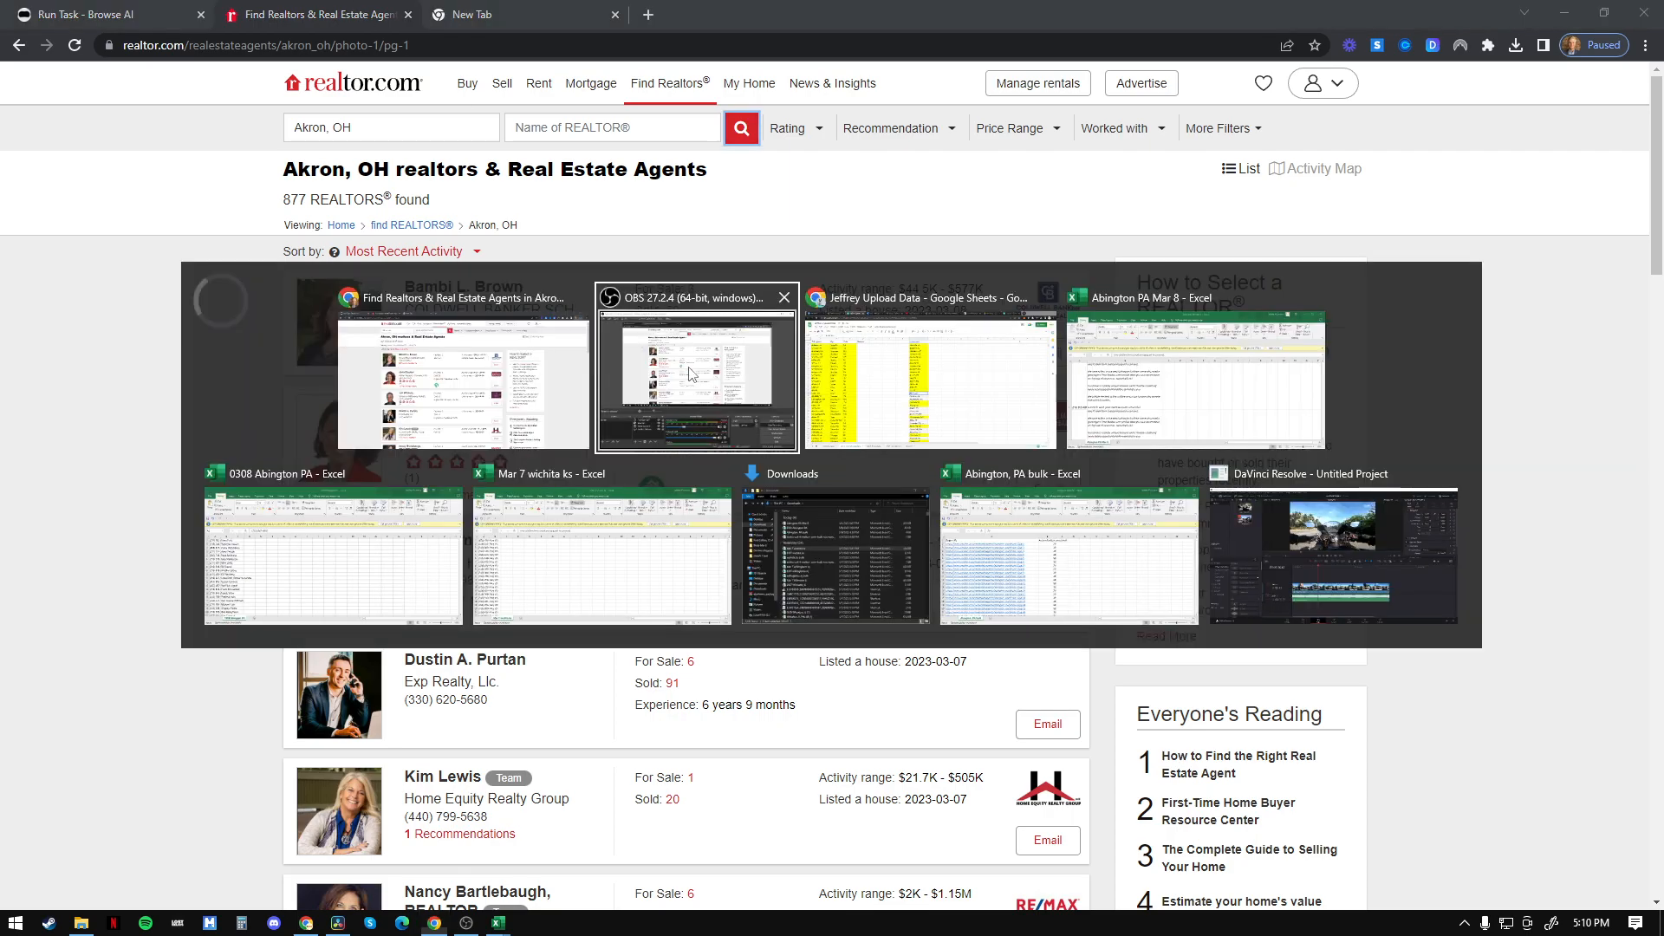
pyautogui.click(836, 413)
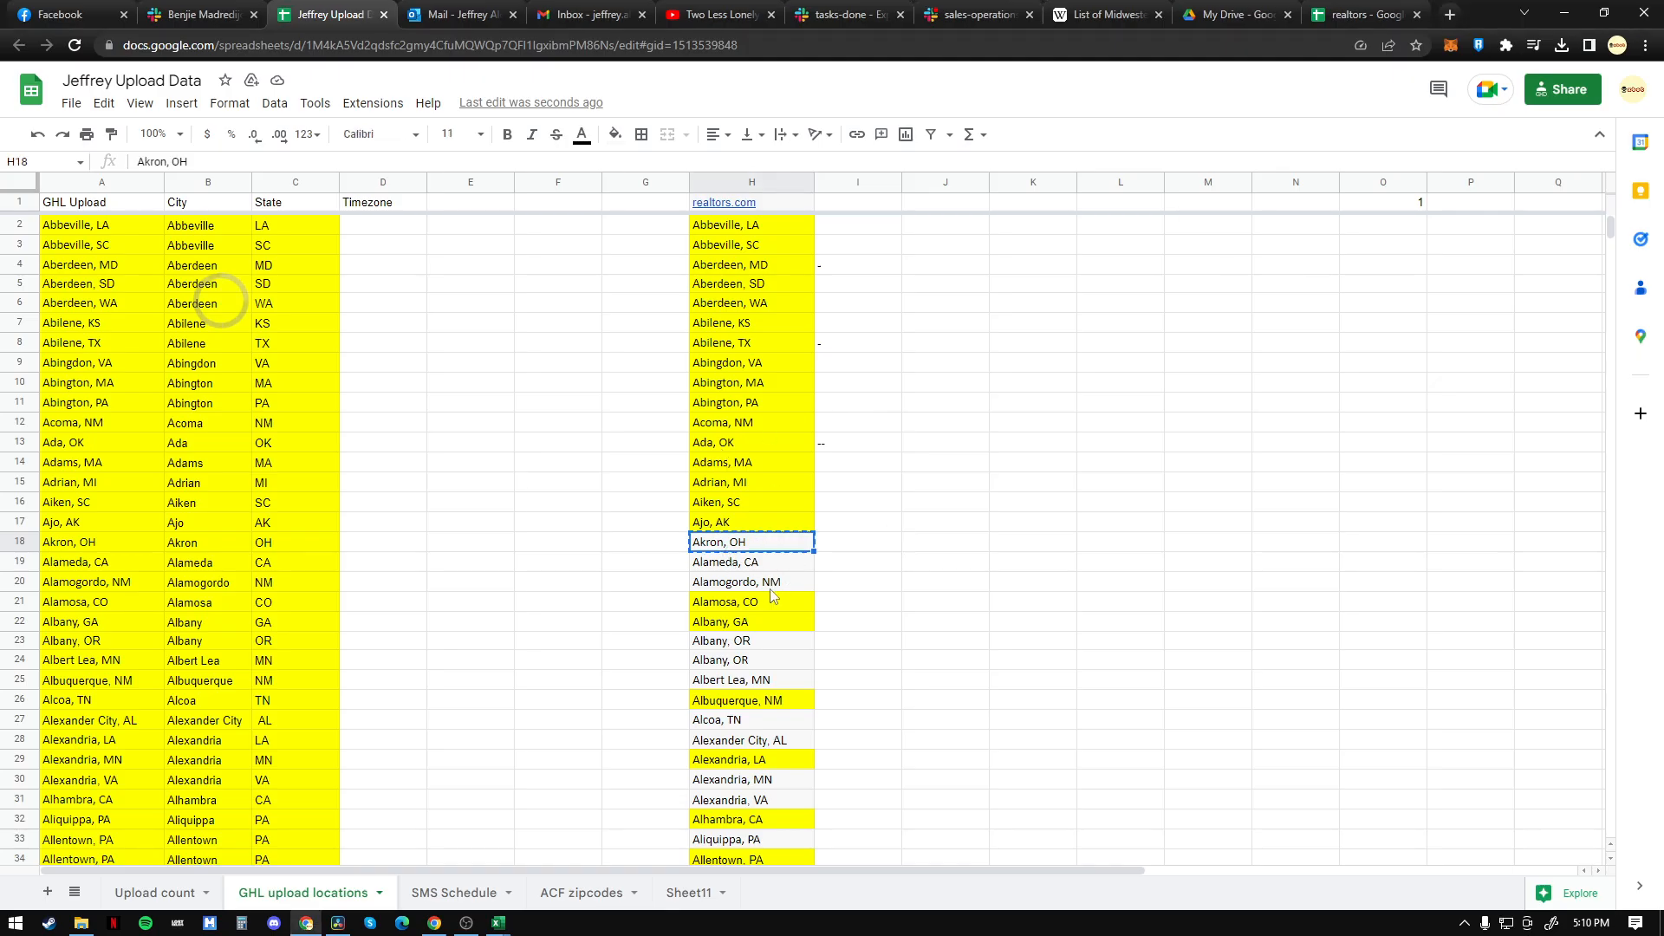
# Step: Switch to realtor.com and search for agents in Akron, OH using the copied city
pyautogui.hotkey('alt', 'Tab')
pyautogui.click(448, 131)
pyautogui.hotkey('ctrl', 'a')
pyautogui.hotkey('ctrl', 'v')
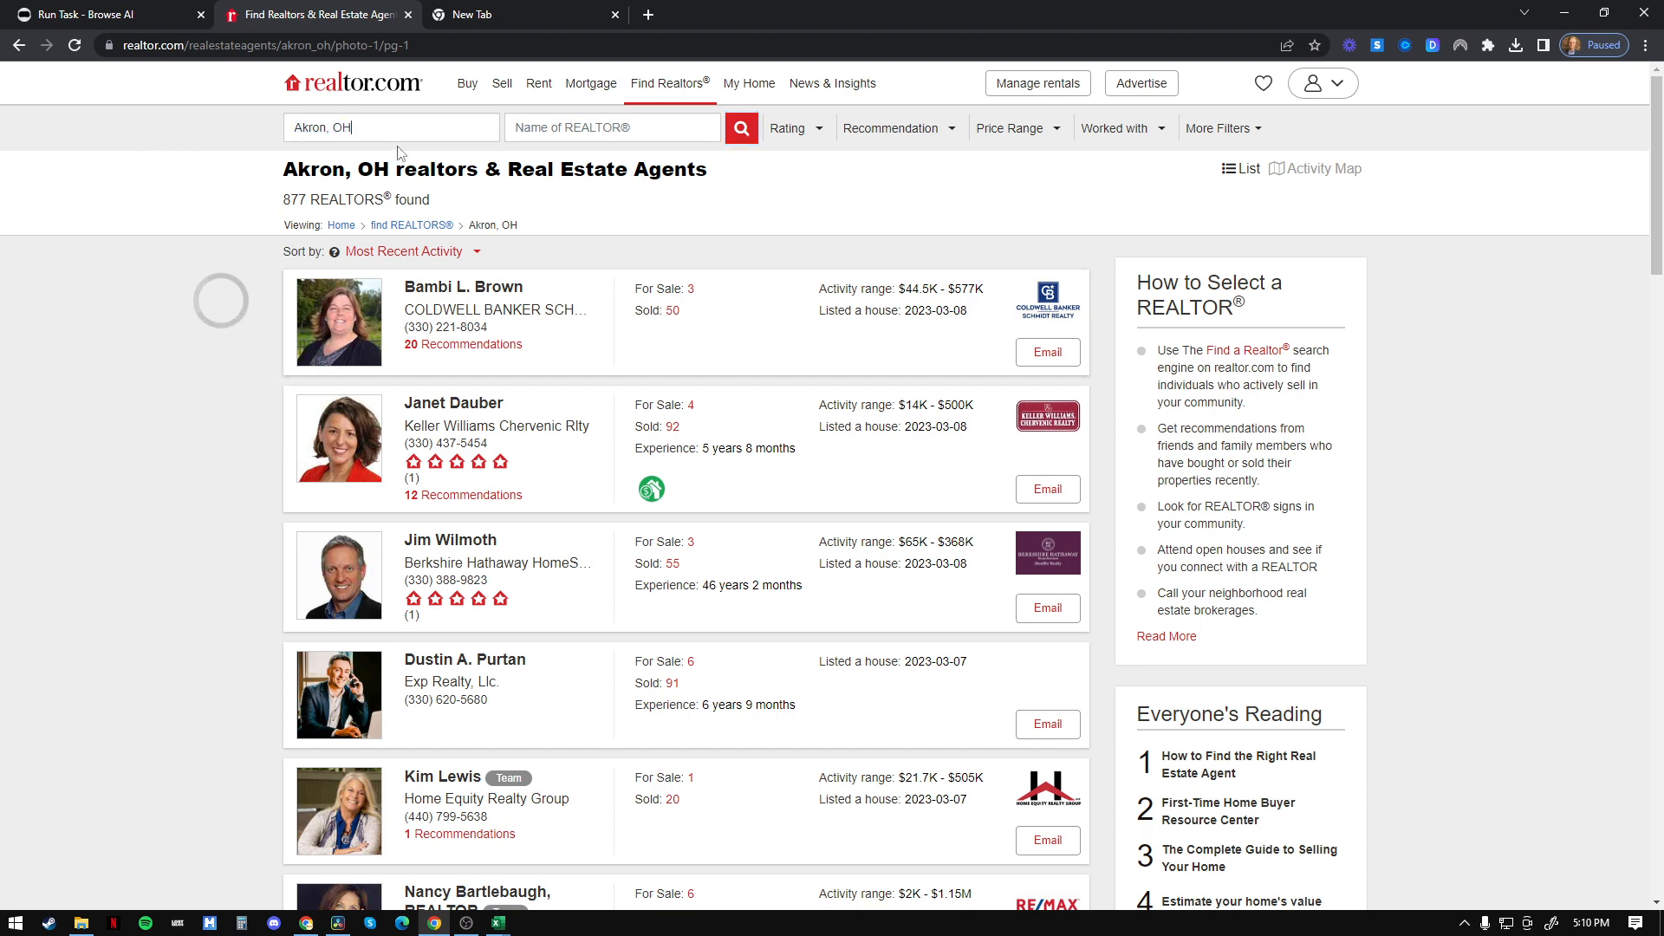
pyautogui.click(743, 129)
# Step: Download the sample bulk-run CSV for the Austin Oct 4 Realtor .com robot in Browse AI and open it in Excel
pyautogui.click(76, 16)
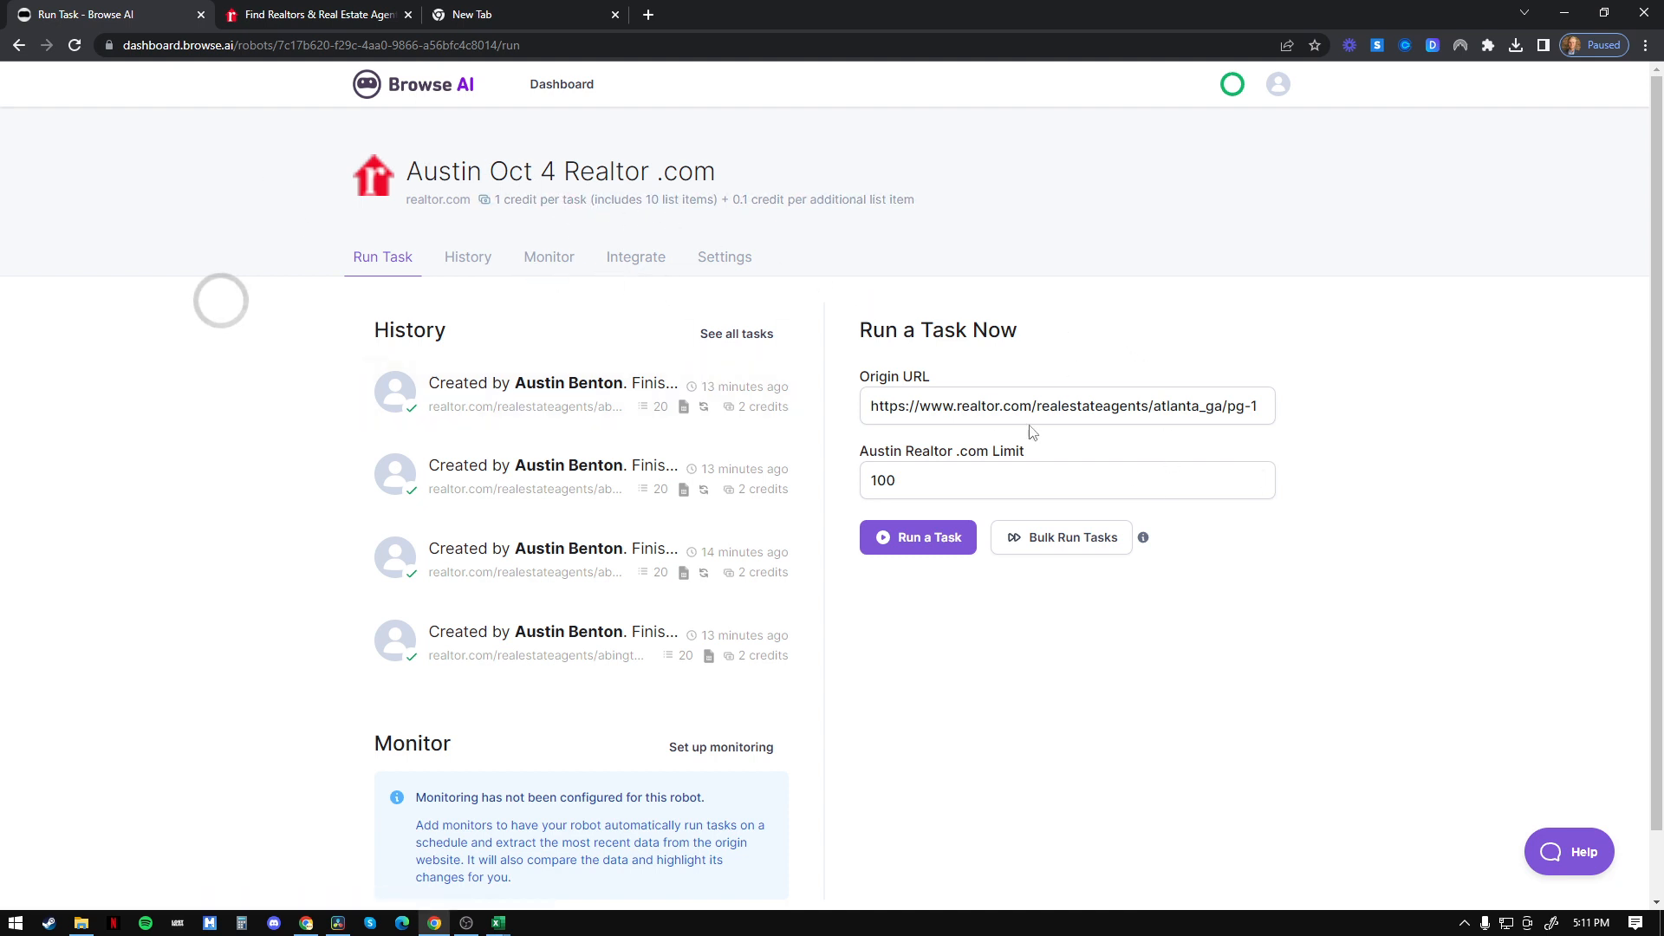
pyautogui.click(1088, 542)
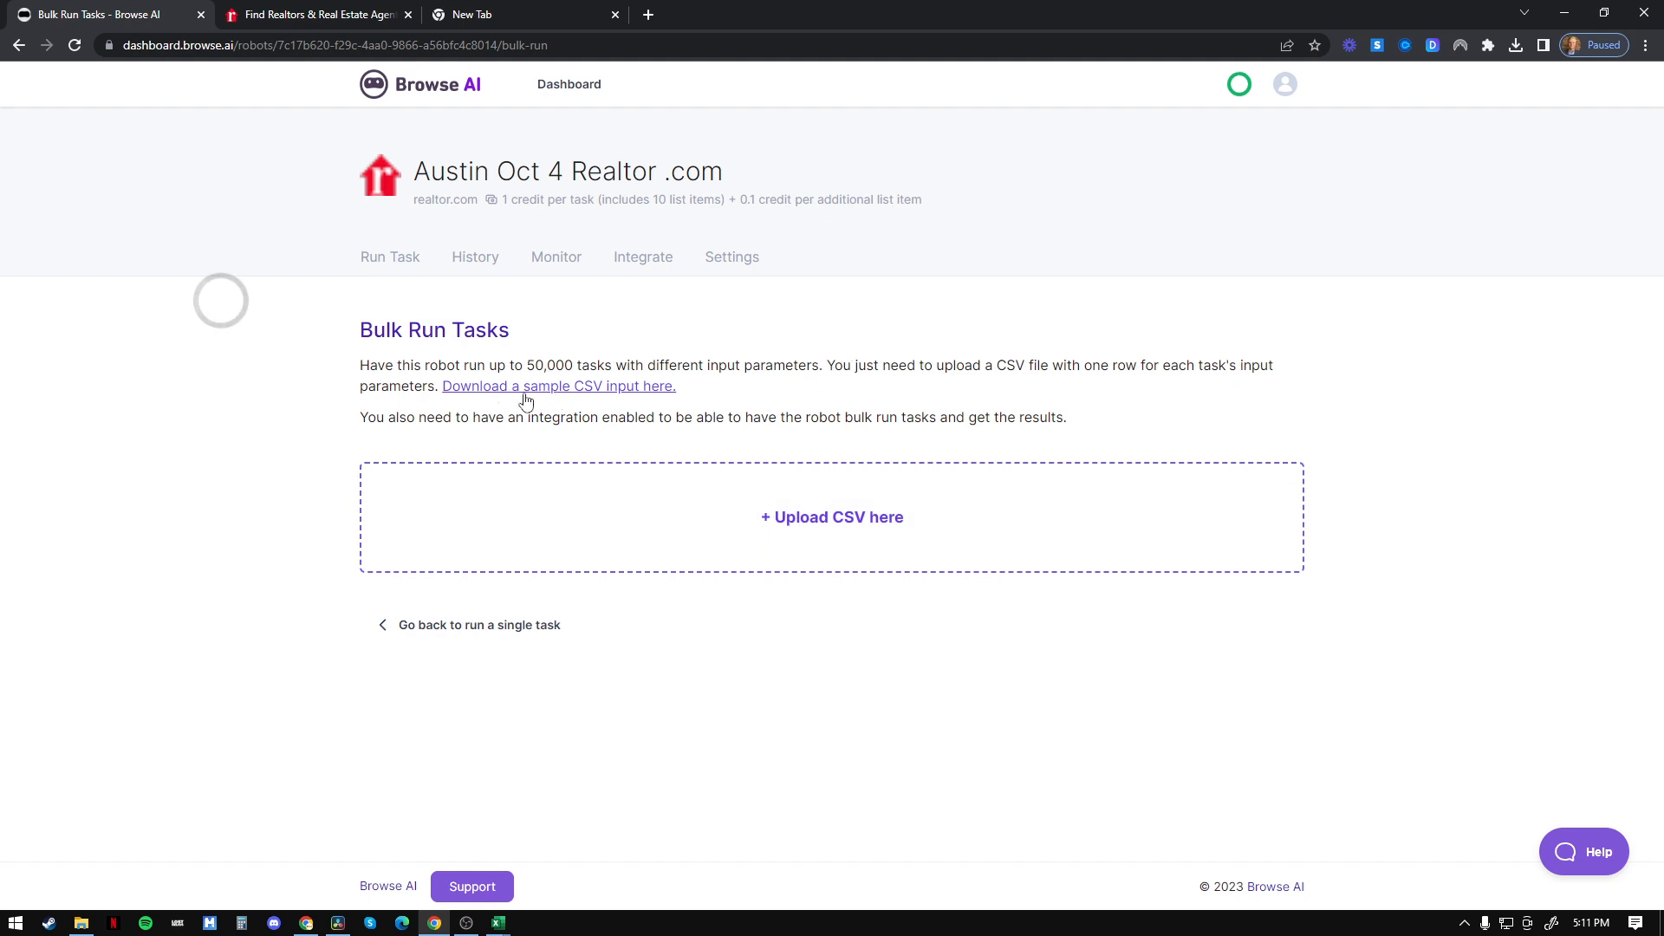
pyautogui.click(586, 395)
pyautogui.click(841, 681)
pyautogui.click(1367, 102)
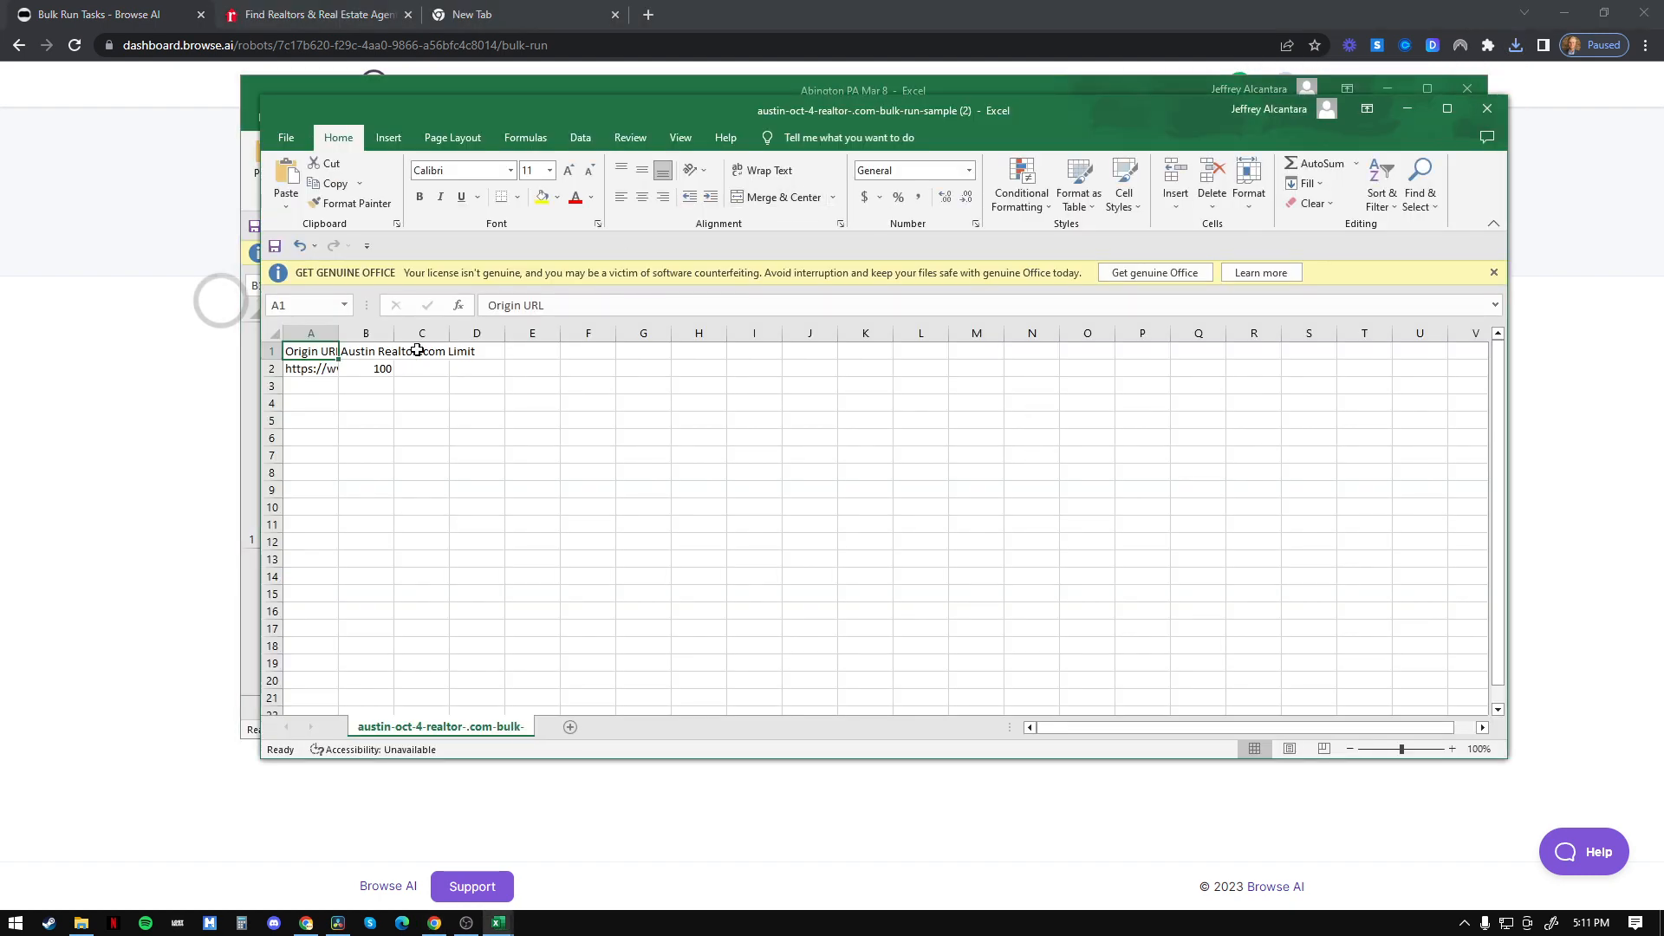
# Step: Widen the Origin URL column so the full sample URL can be read
pyautogui.moveTo(339, 332); pyautogui.dragTo(773, 333)
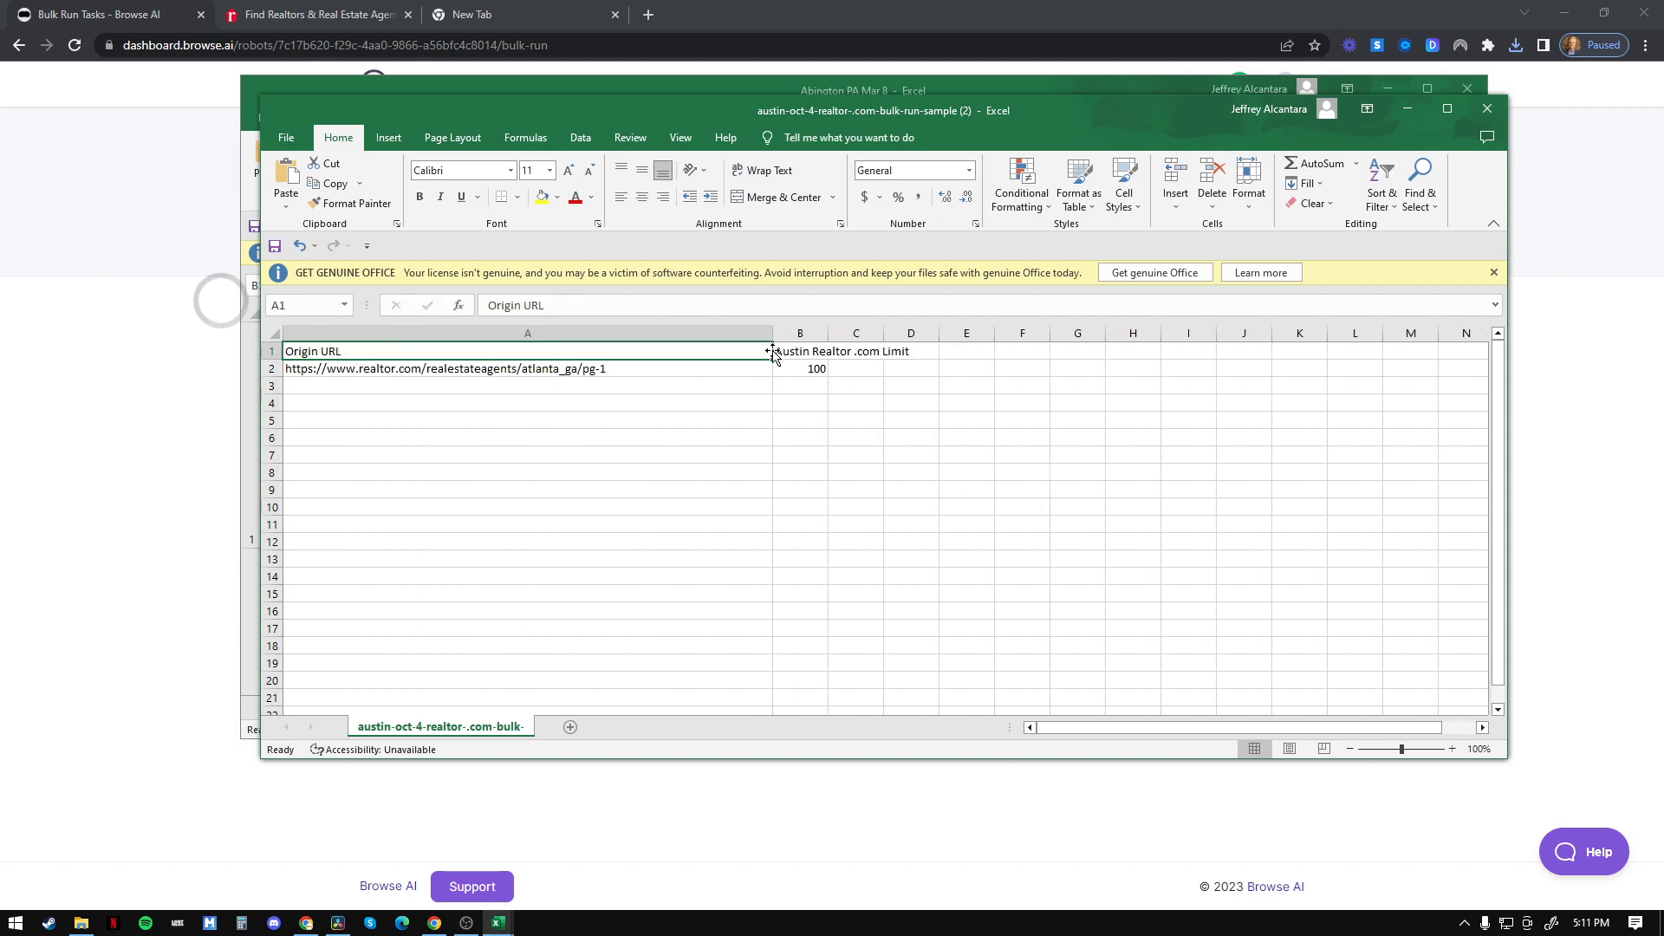
pyautogui.click(674, 371)
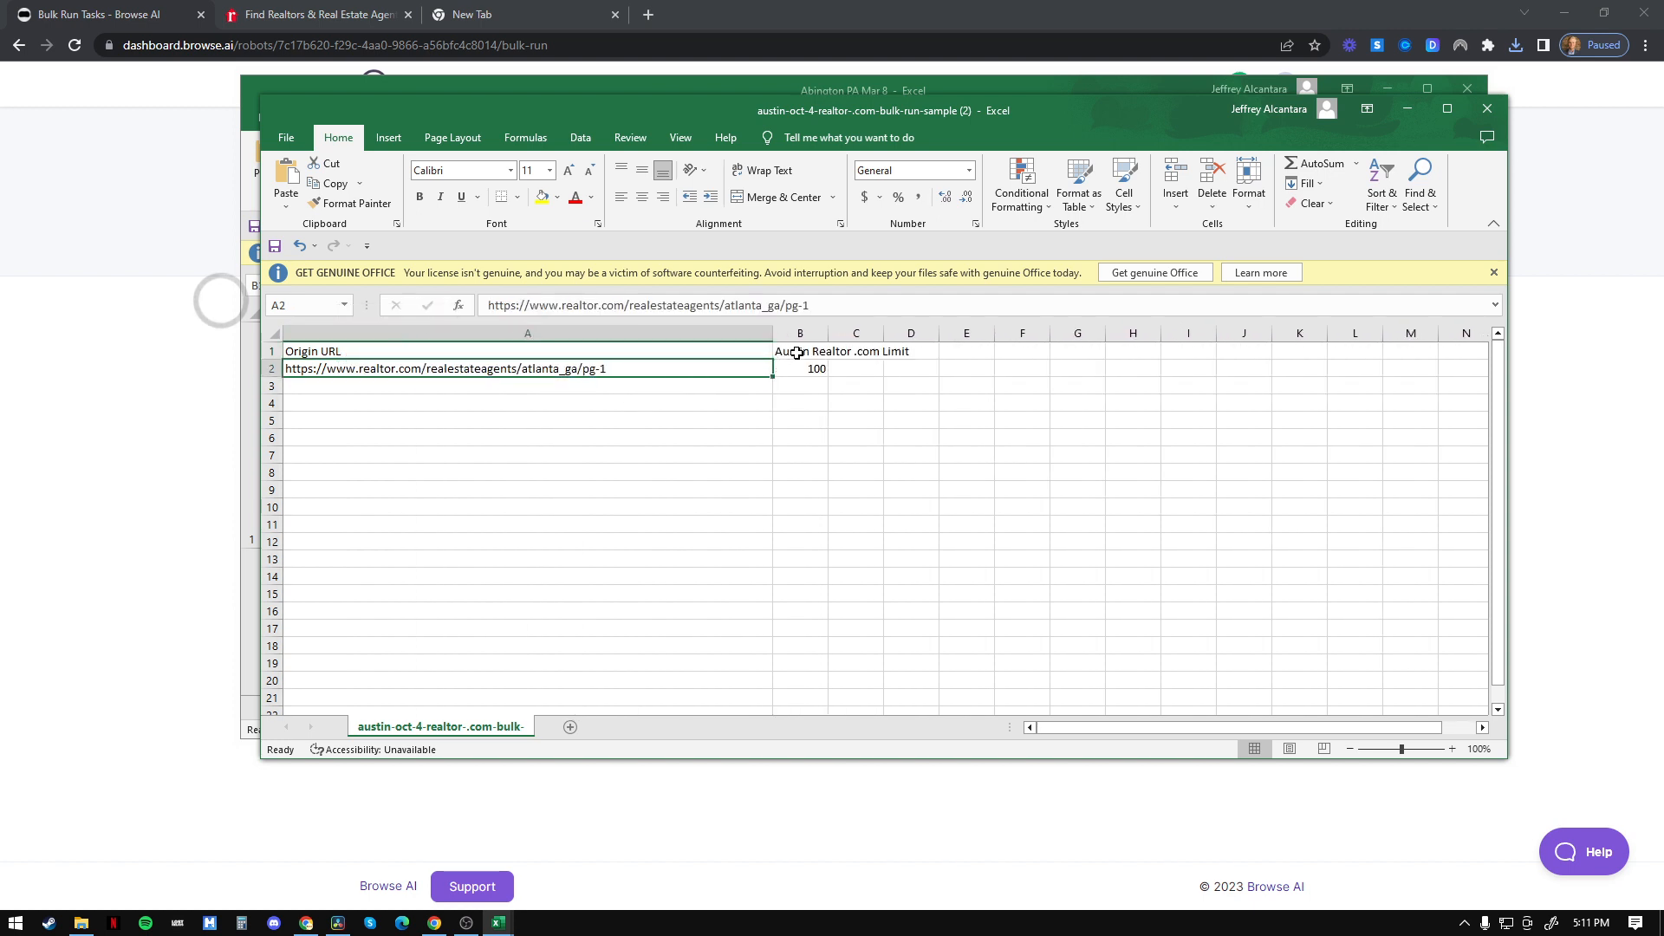
pyautogui.click(613, 437)
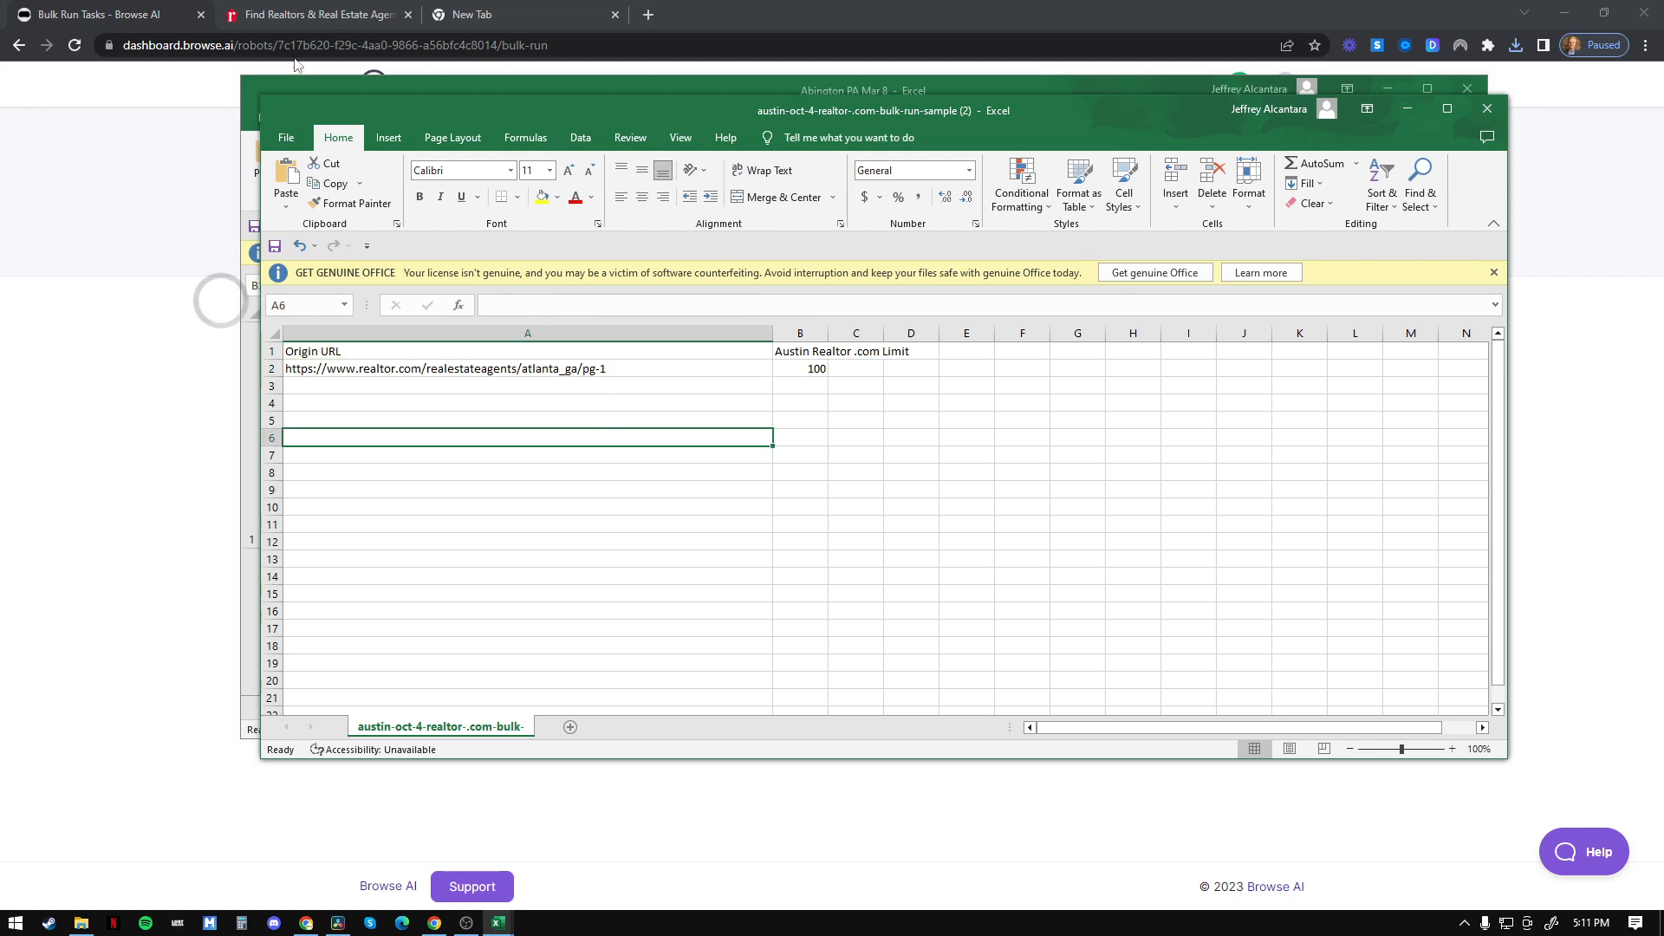
# Step: Copy the Akron, OH results URL from realtor.com and paste it over the sample URL in cell A2 of the bulk-run file
pyautogui.click(309, 18)
pyautogui.moveTo(416, 49); pyautogui.dragTo(349, 55)
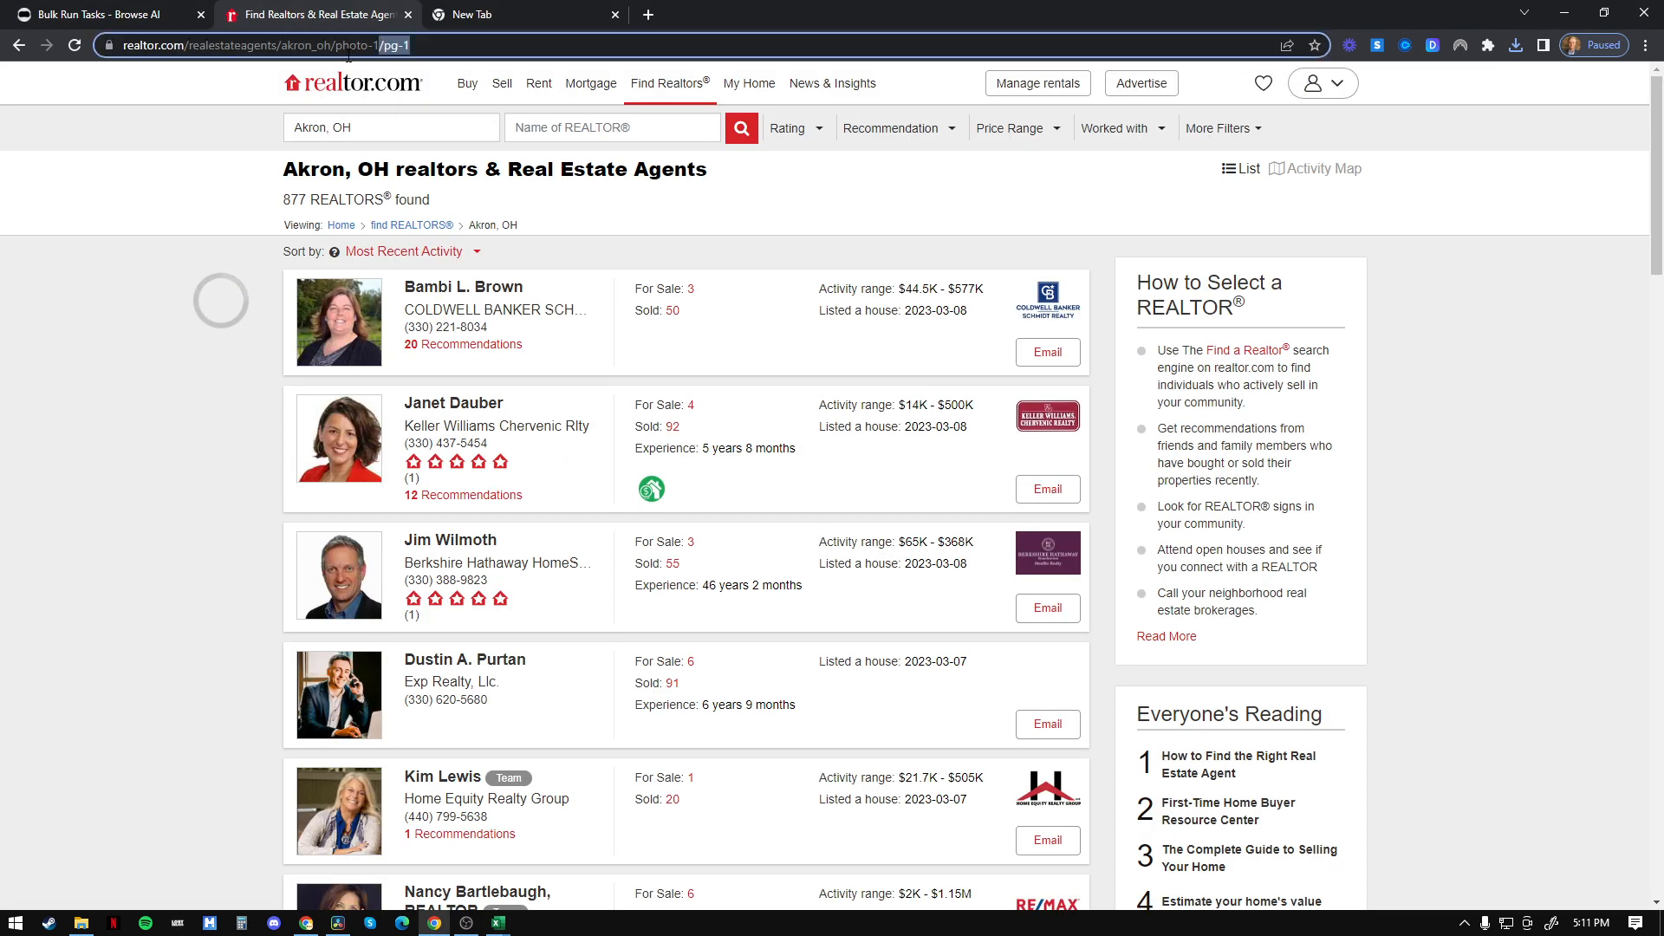
pyautogui.hotkey('ctrl', 'a')
pyautogui.hotkey('ctrl', 'c')
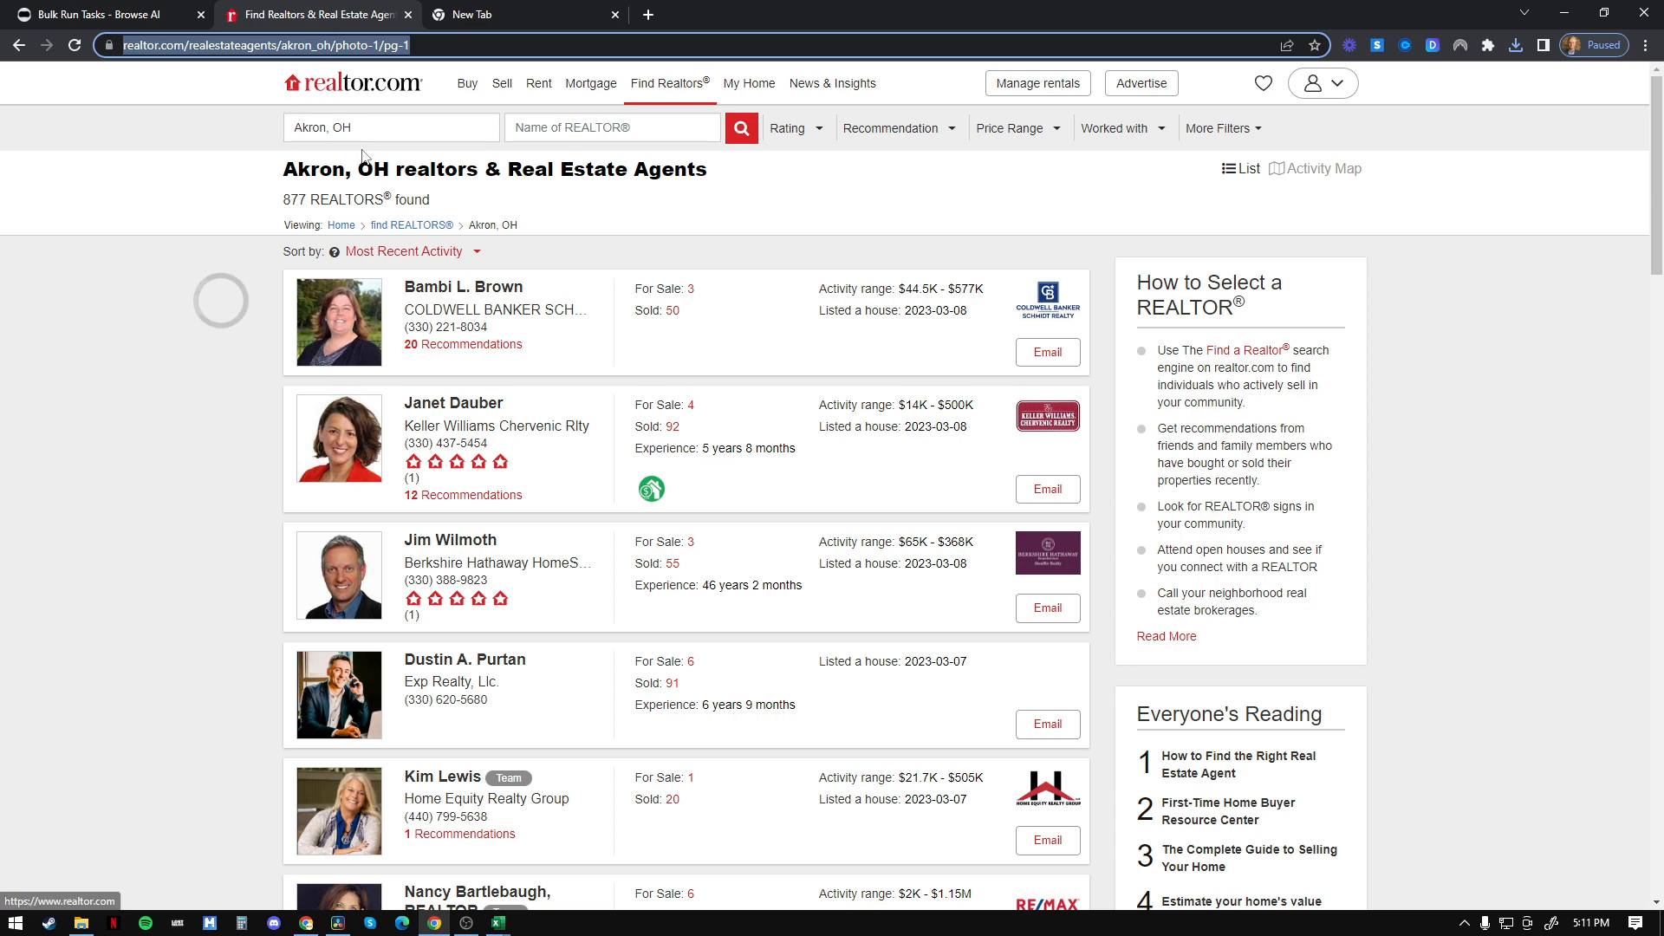
pyautogui.hotkey('alt', 'Tab')
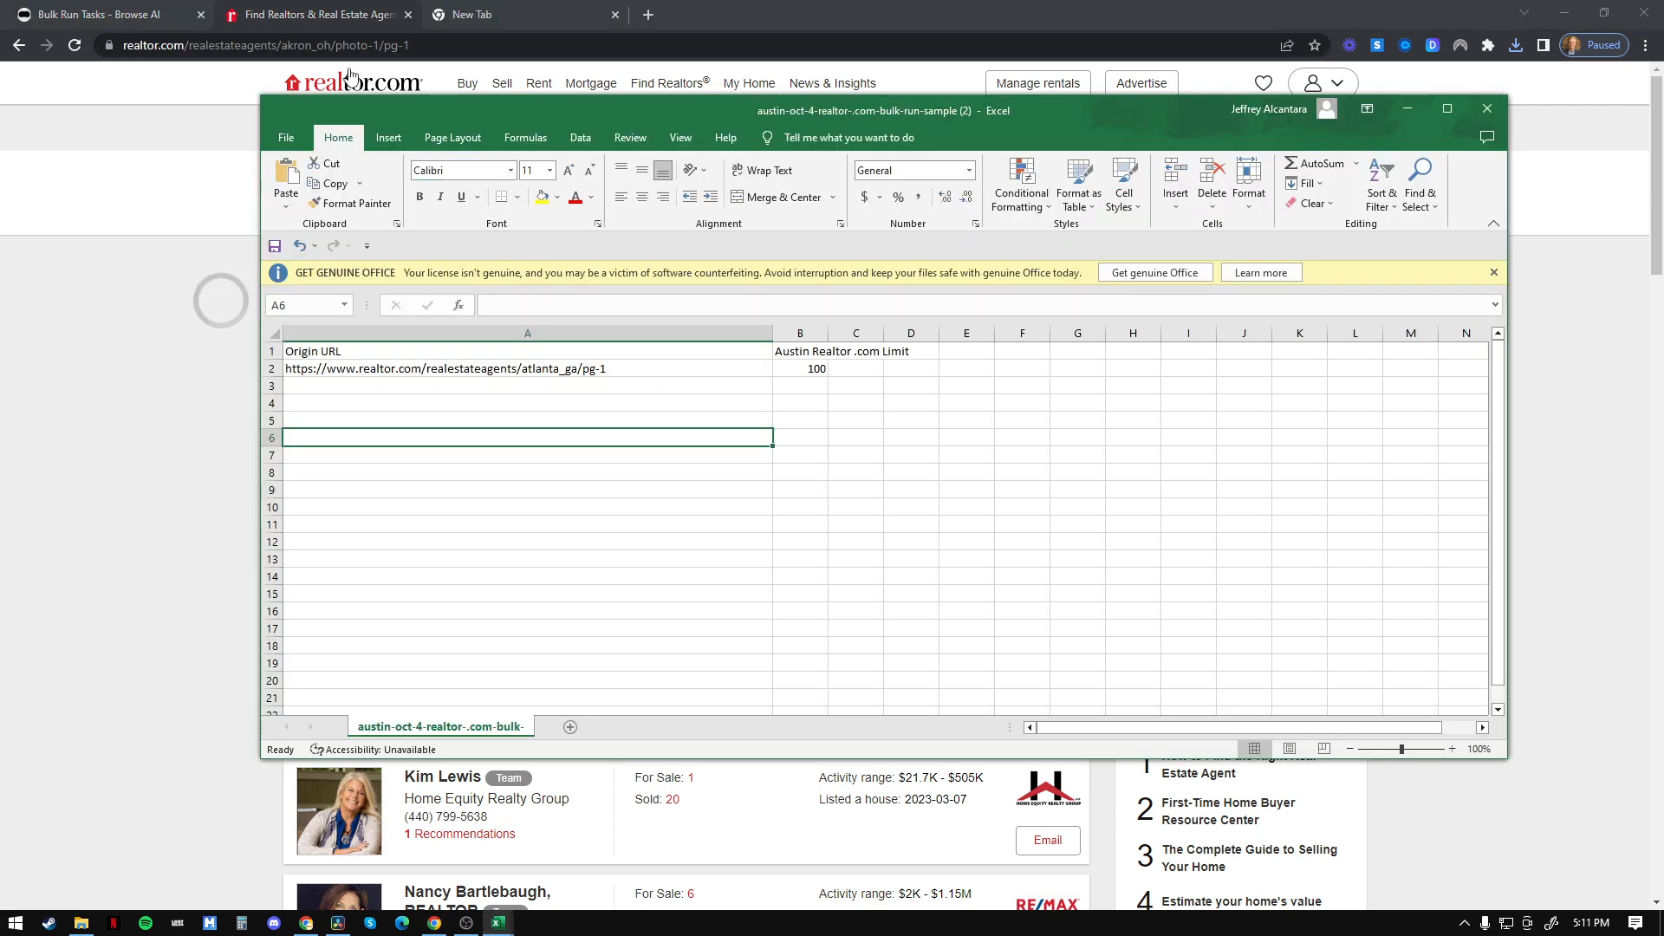
pyautogui.click(590, 405)
pyautogui.click(645, 373)
pyautogui.hotkey('ctrl', 'v')
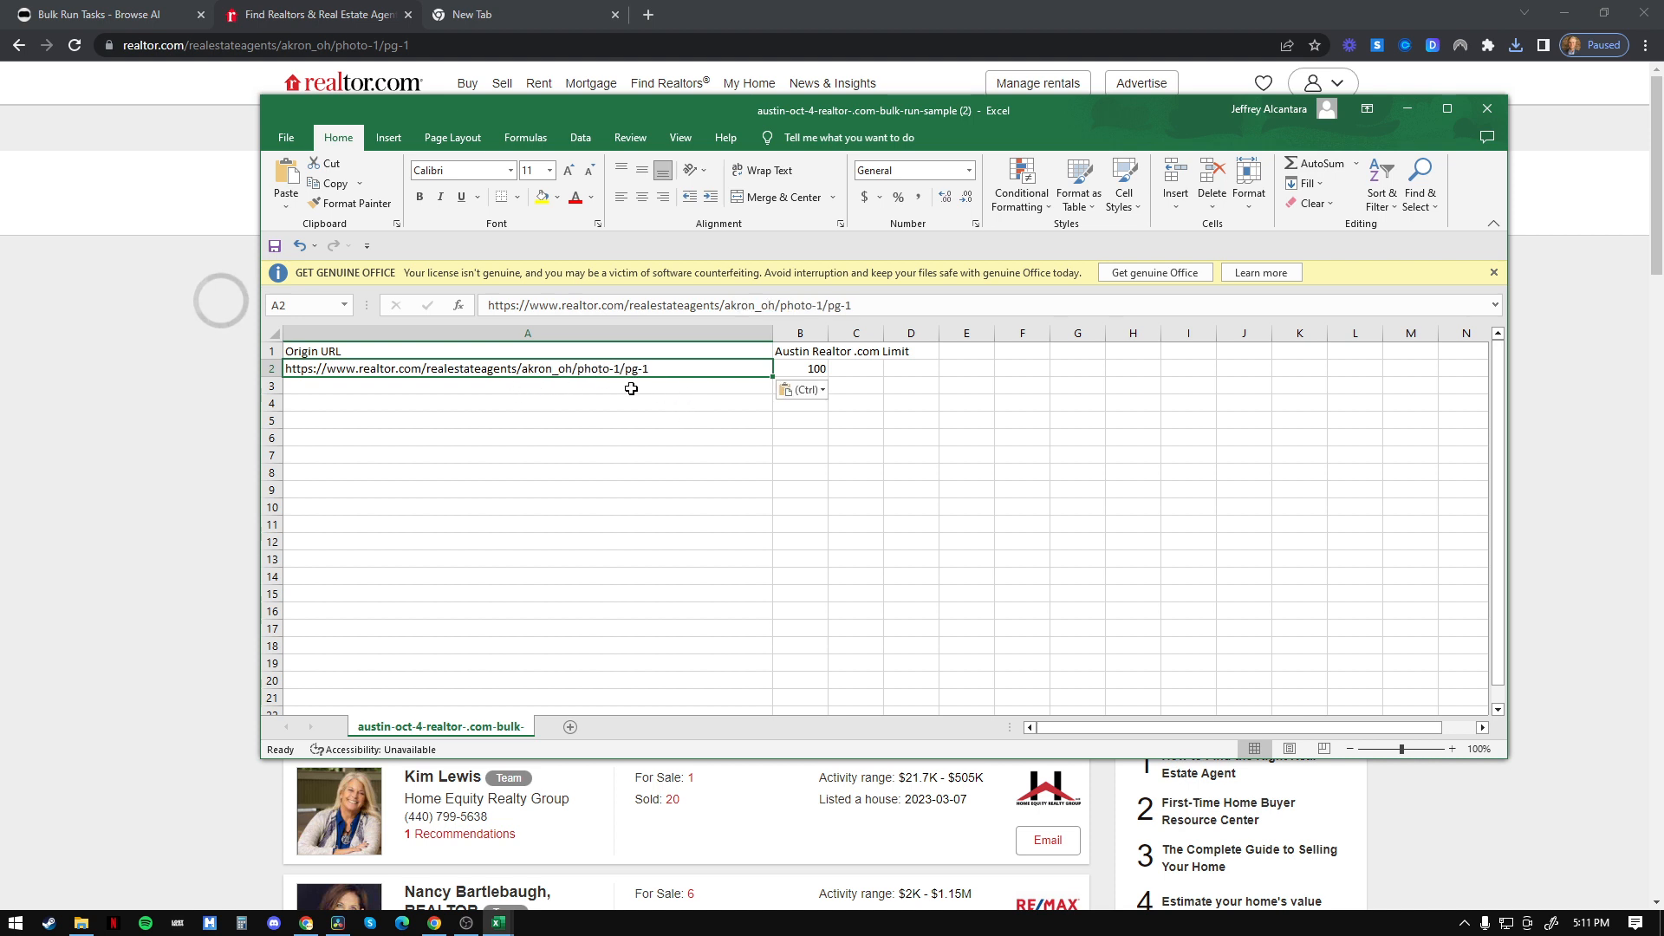
pyautogui.click(677, 403)
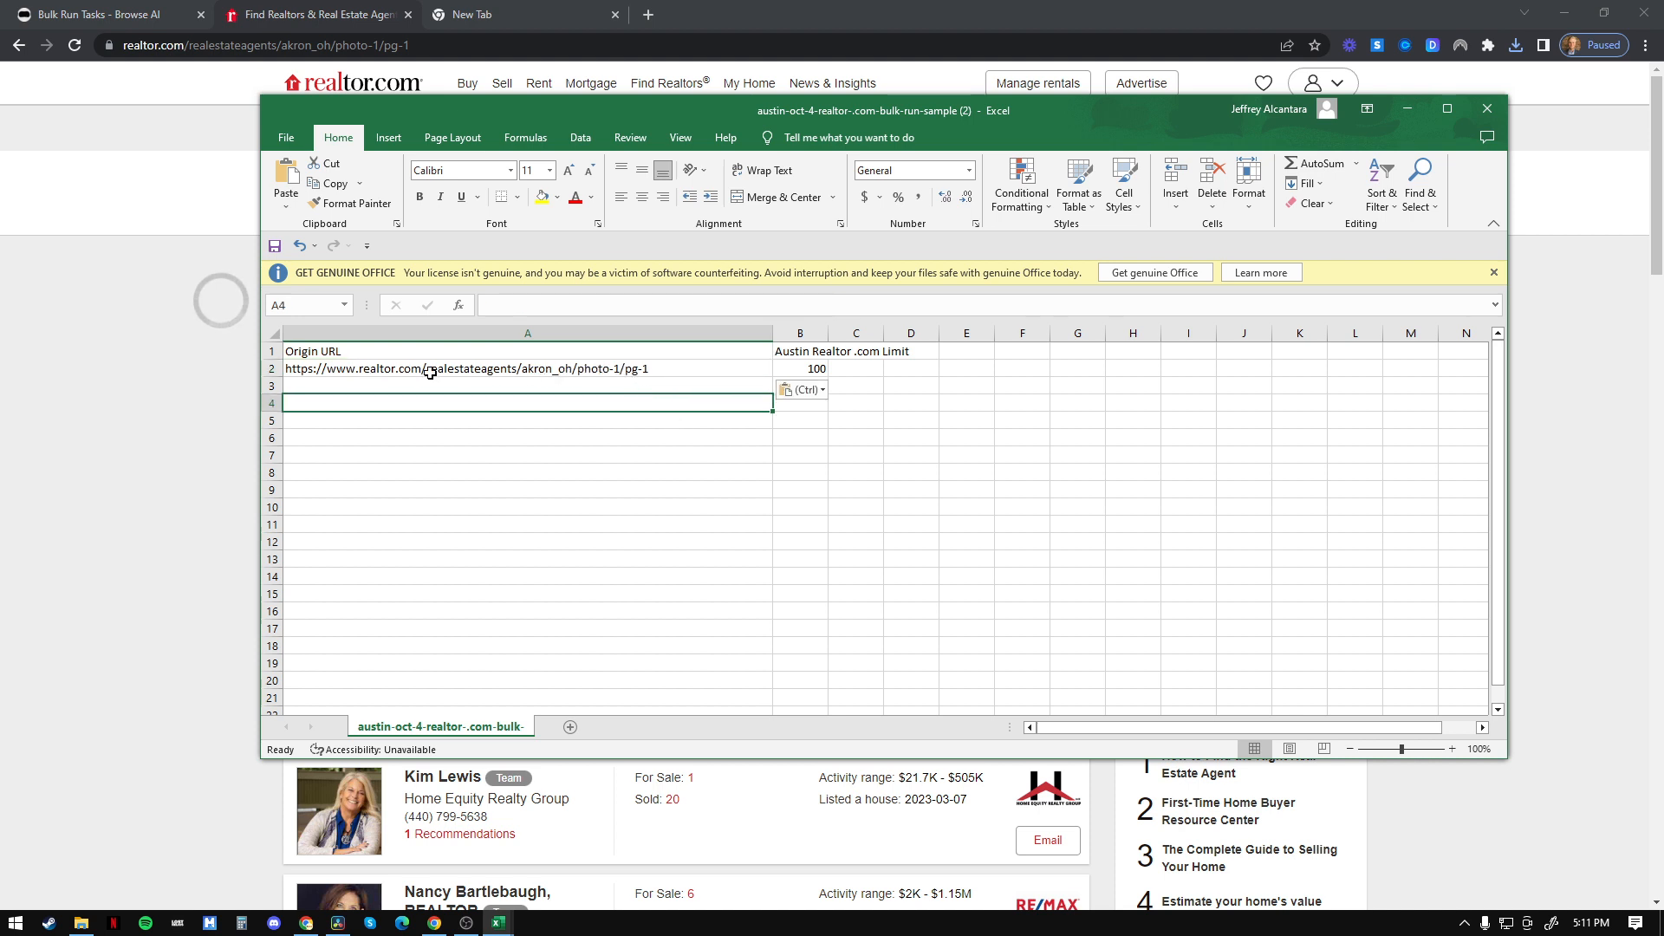
pyautogui.click(625, 374)
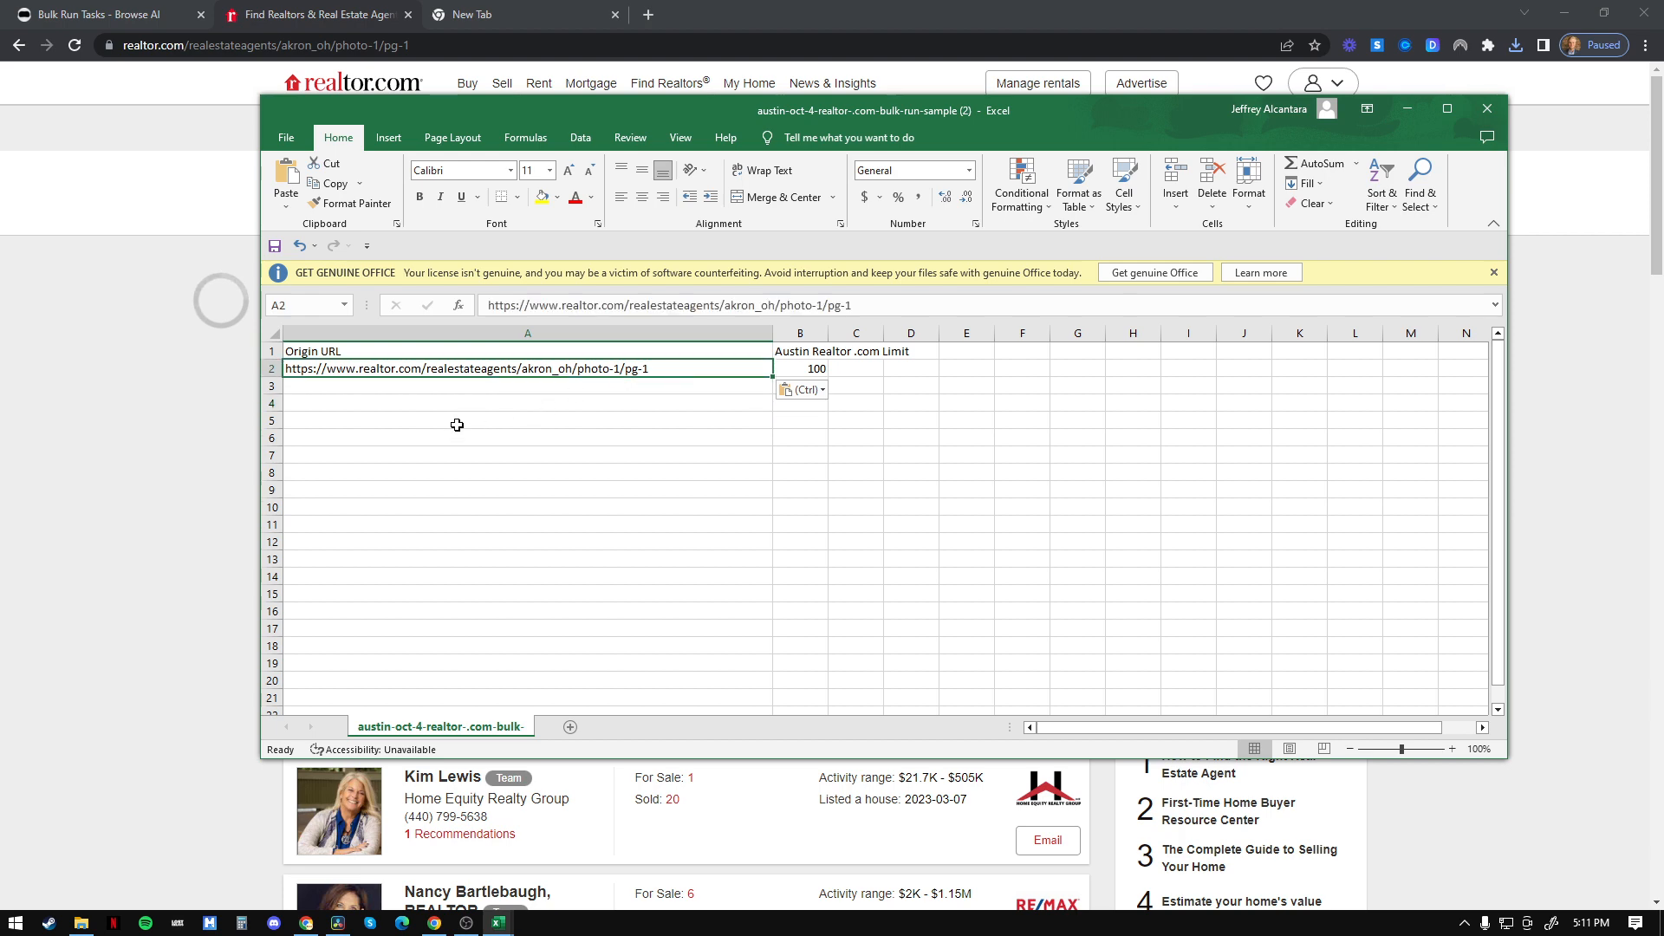
# Step: Check the last page number of the Akron, OH results on realtor.com and return to the bulk-run file in Excel
pyautogui.click(143, 408)
pyautogui.moveTo(1652, 189); pyautogui.dragTo(1604, 659)
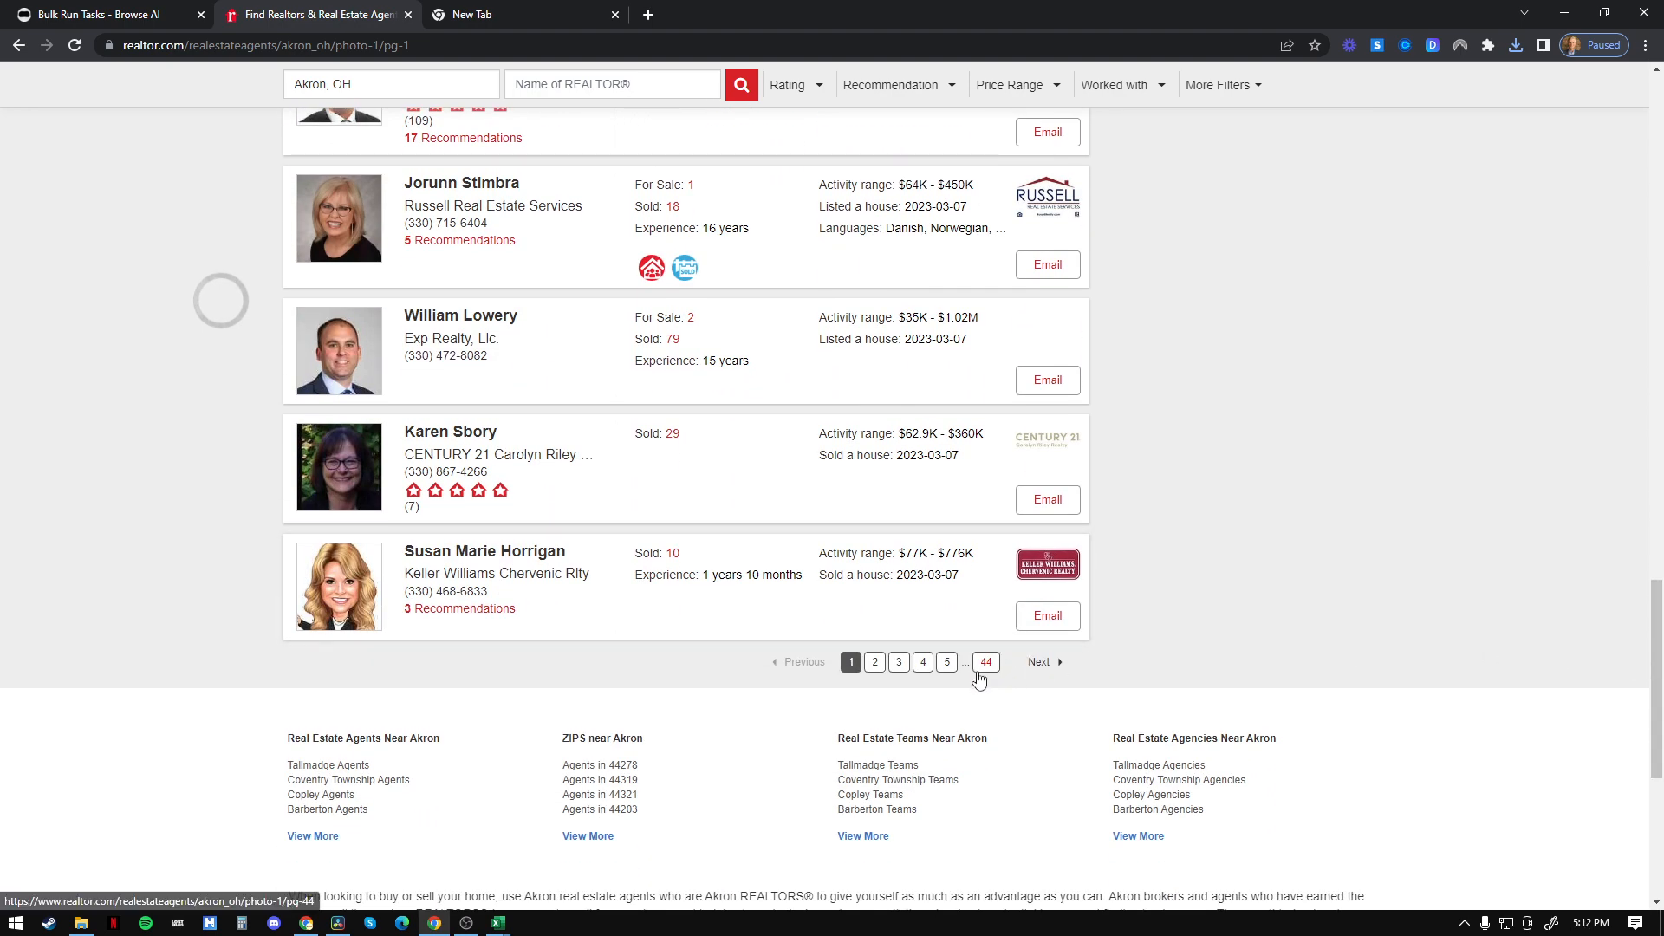
pyautogui.hotkey('alt', 'Tab')
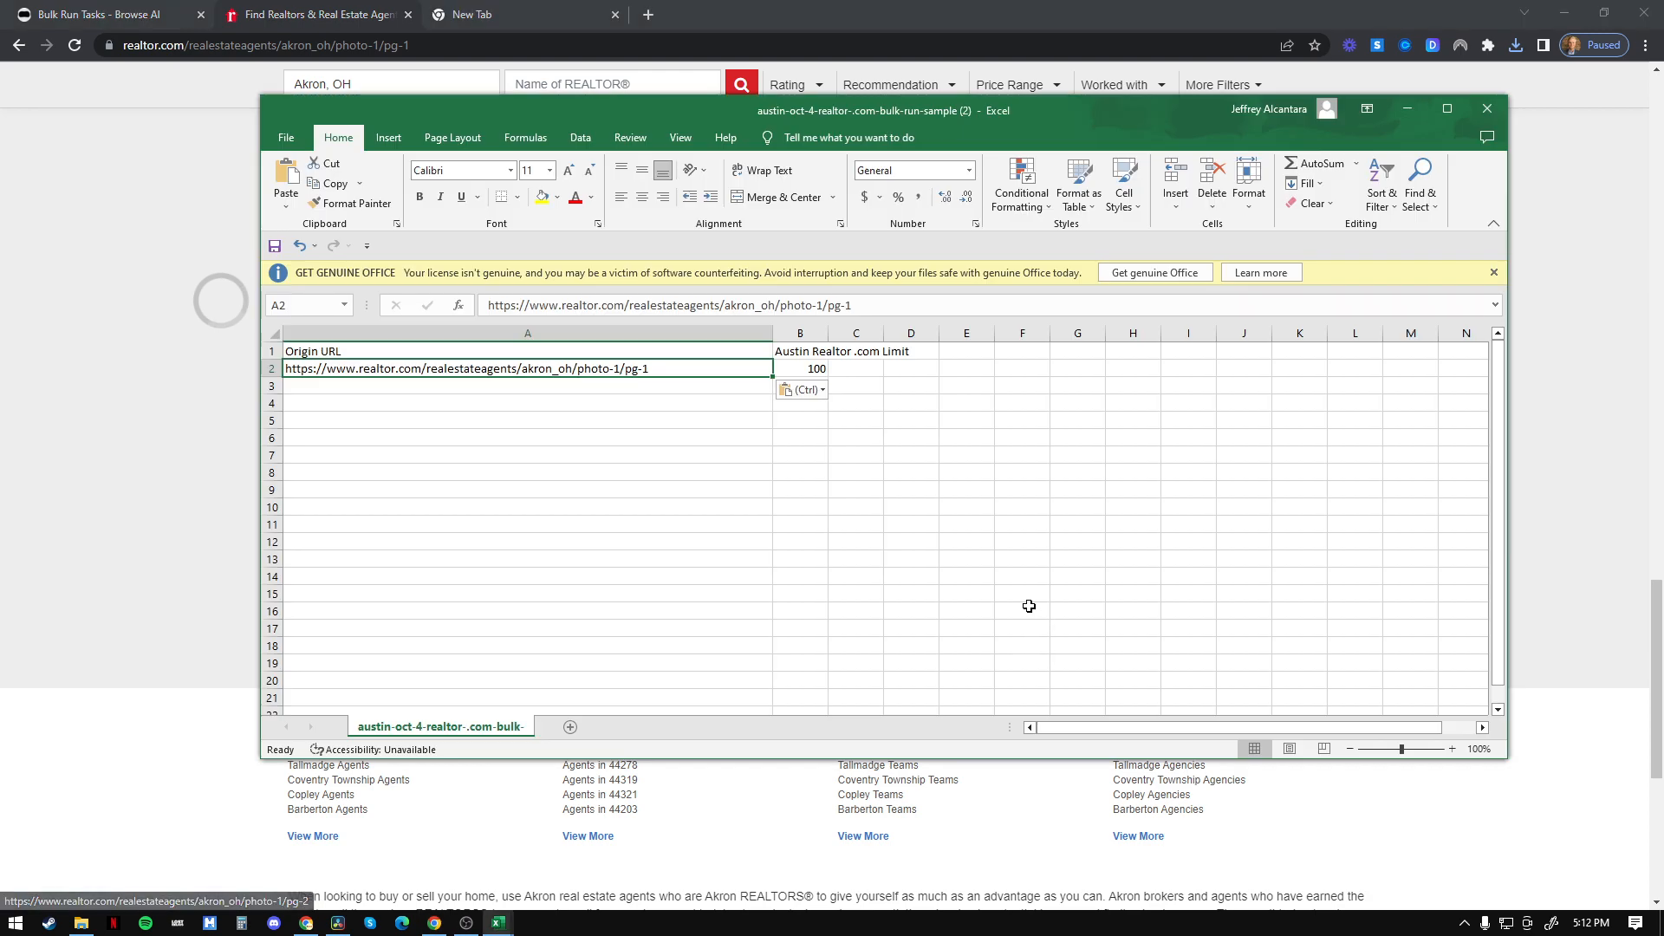
# Step: Fill the Akron URL from A2 down to A45 as a series ending at pg-44, and review the filled rows
pyautogui.click(725, 439)
pyautogui.click(723, 367)
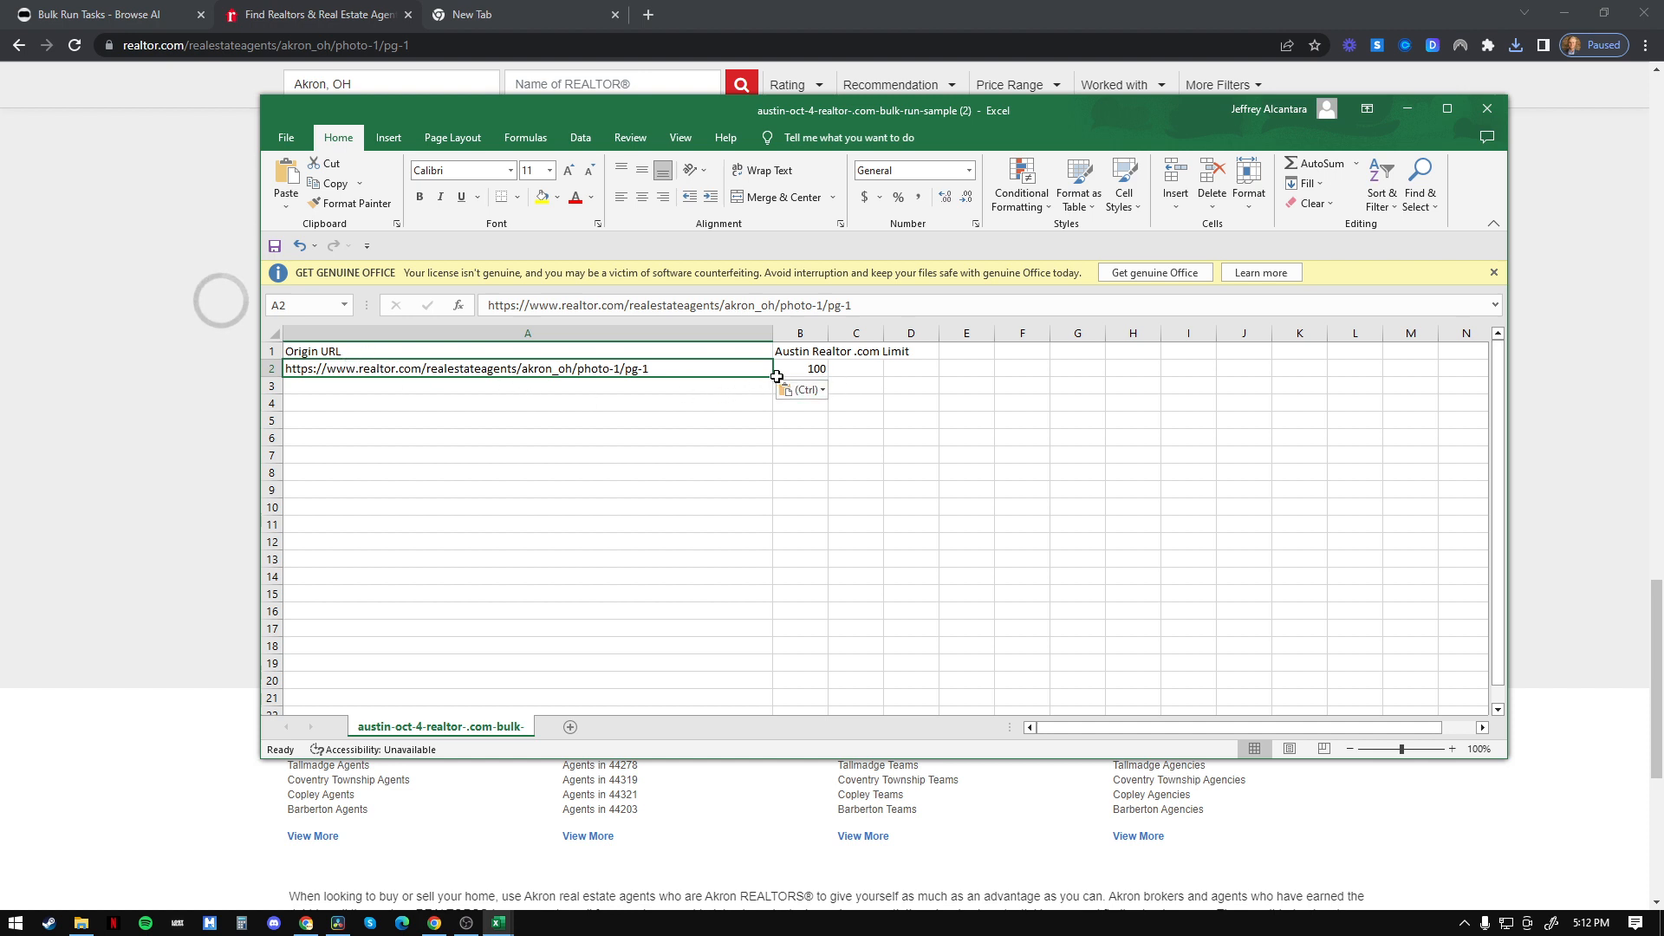
pyautogui.moveTo(776, 377); pyautogui.dragTo(747, 544)
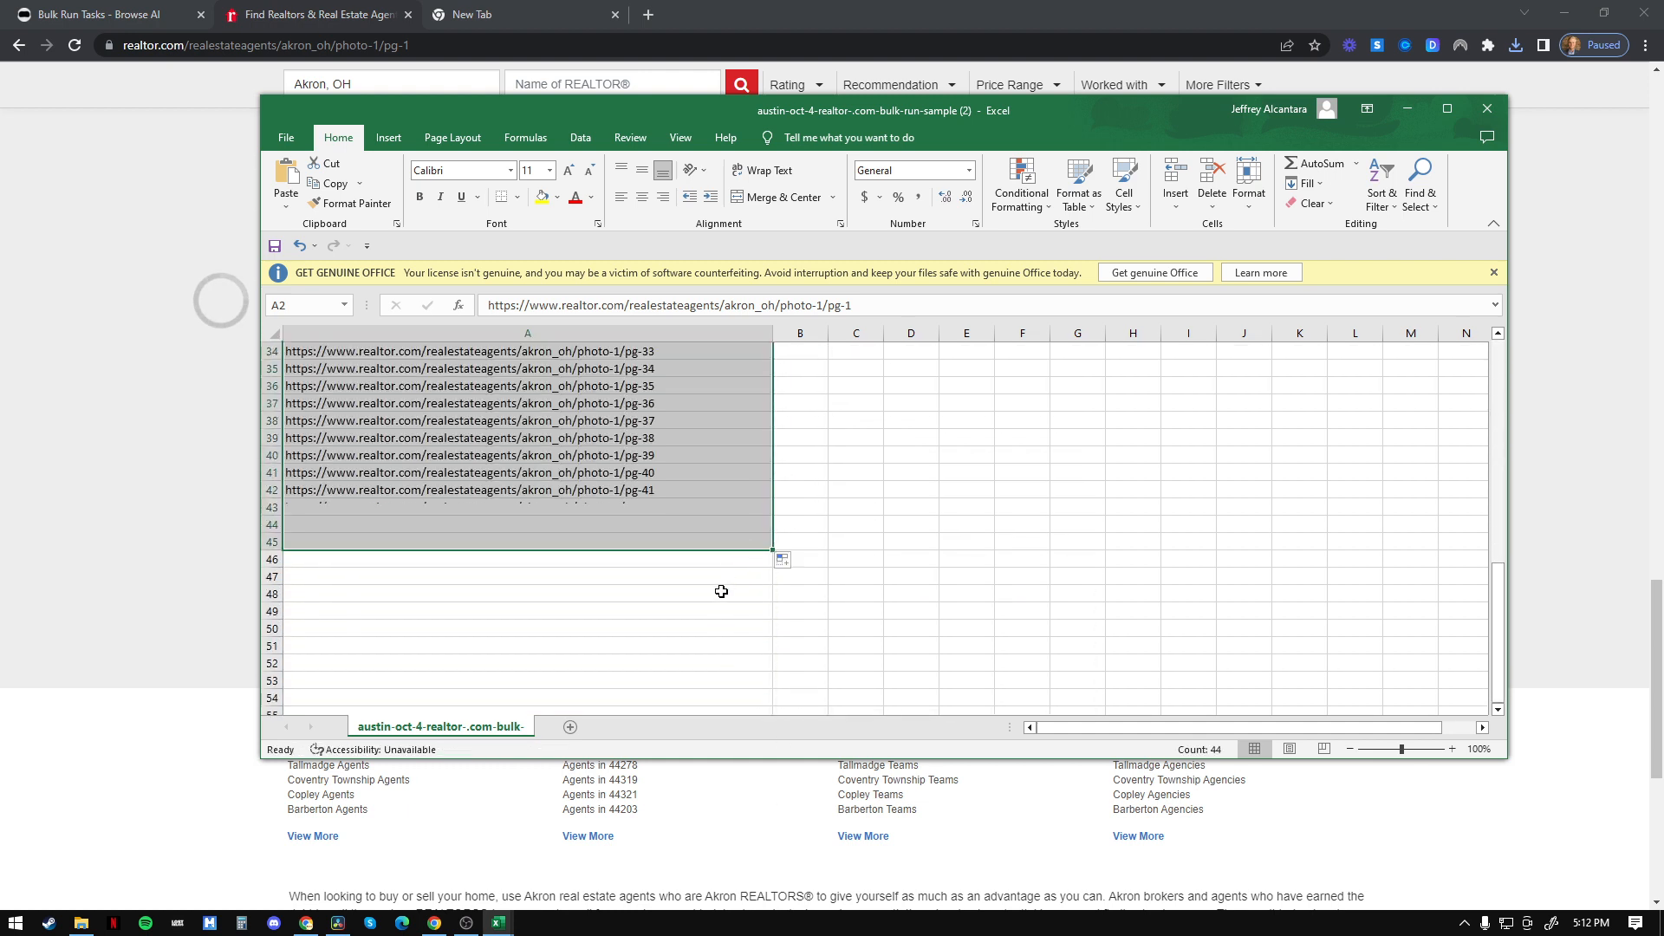
pyautogui.click(679, 569)
pyautogui.click(660, 547)
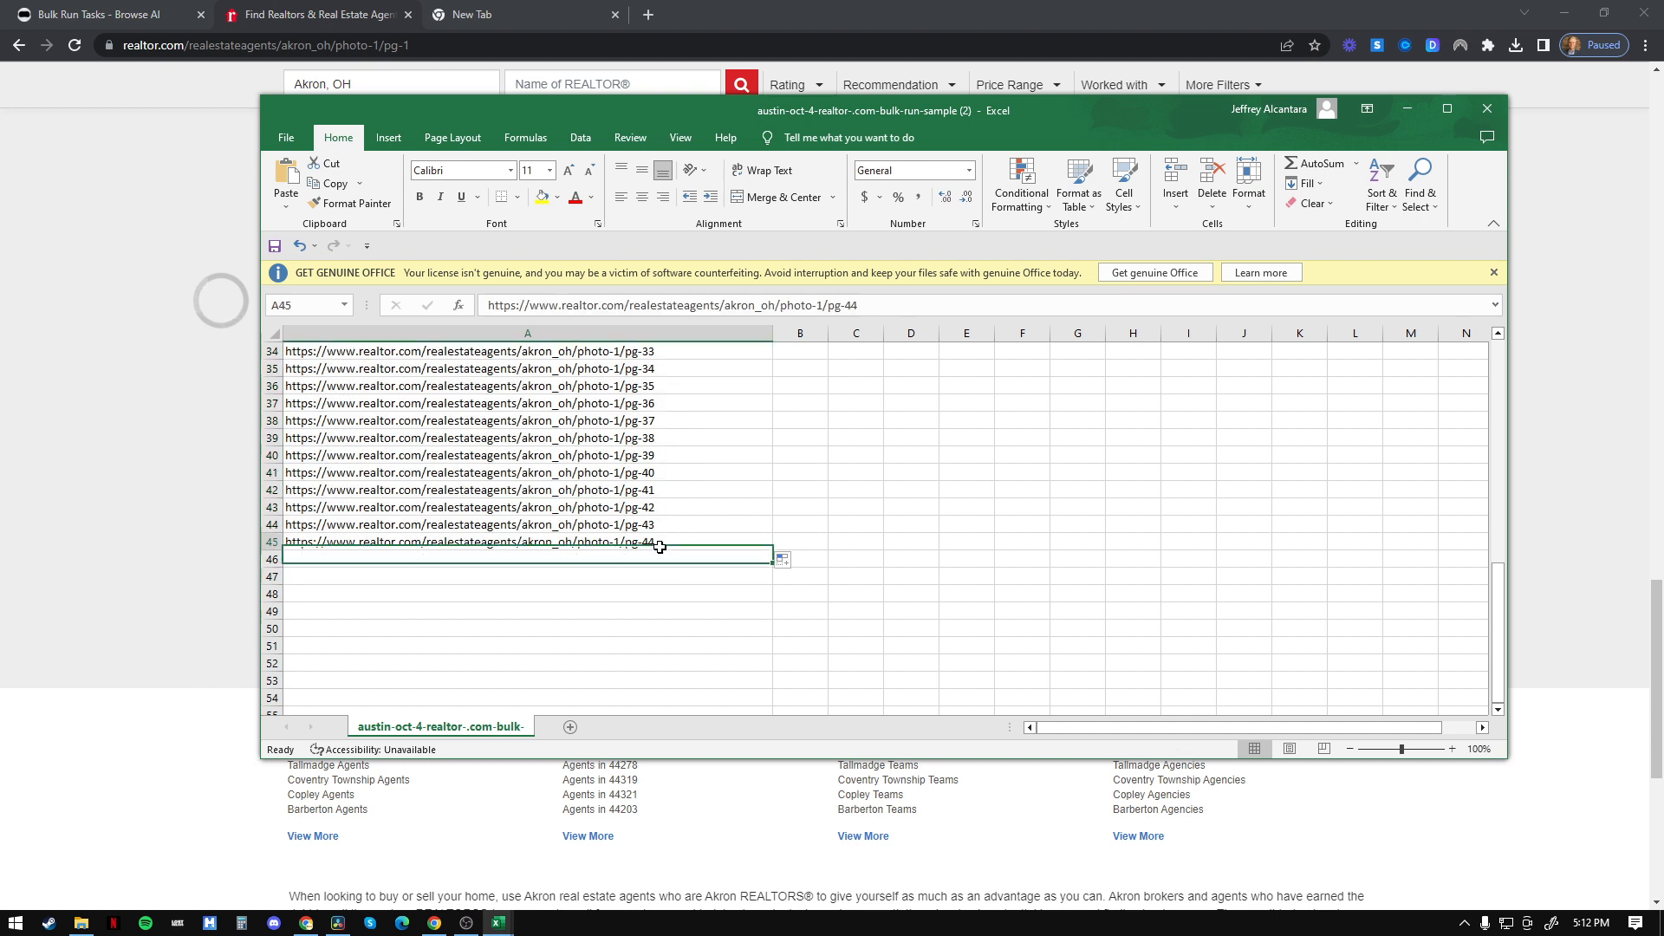
pyautogui.scroll(11, 667, 544)
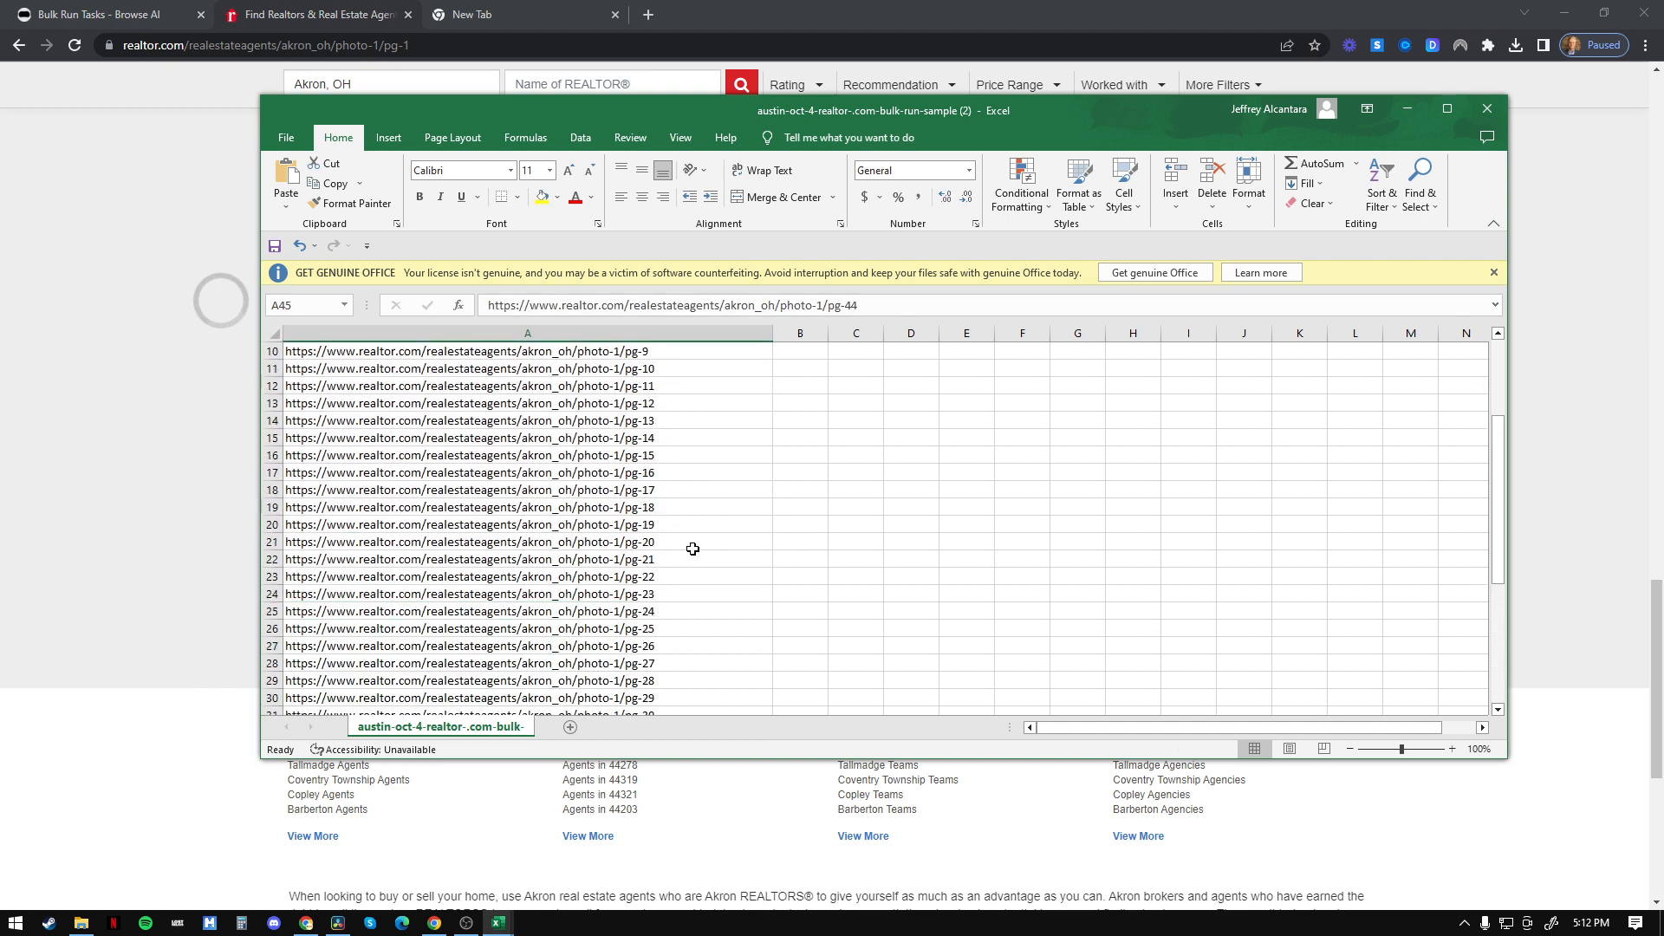
pyautogui.scroll(-10, 657, 468)
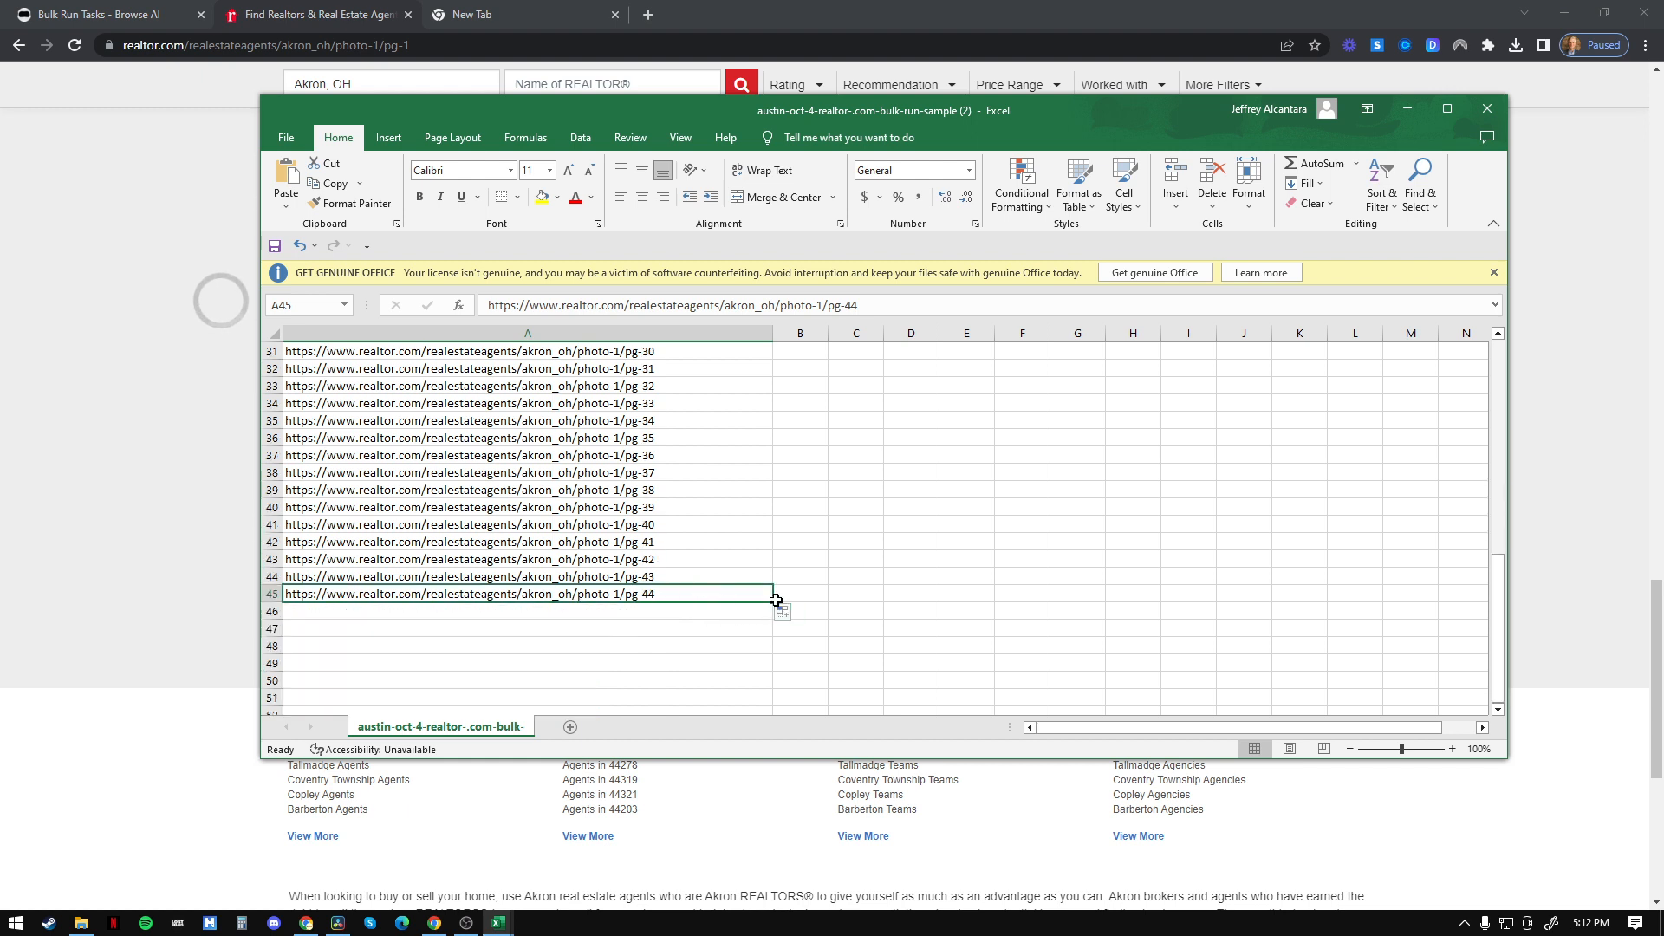
# Step: Extend the URL series past A45 to pg-48 and delete the surplus rows 46 to 49
pyautogui.moveTo(774, 601); pyautogui.dragTo(766, 666)
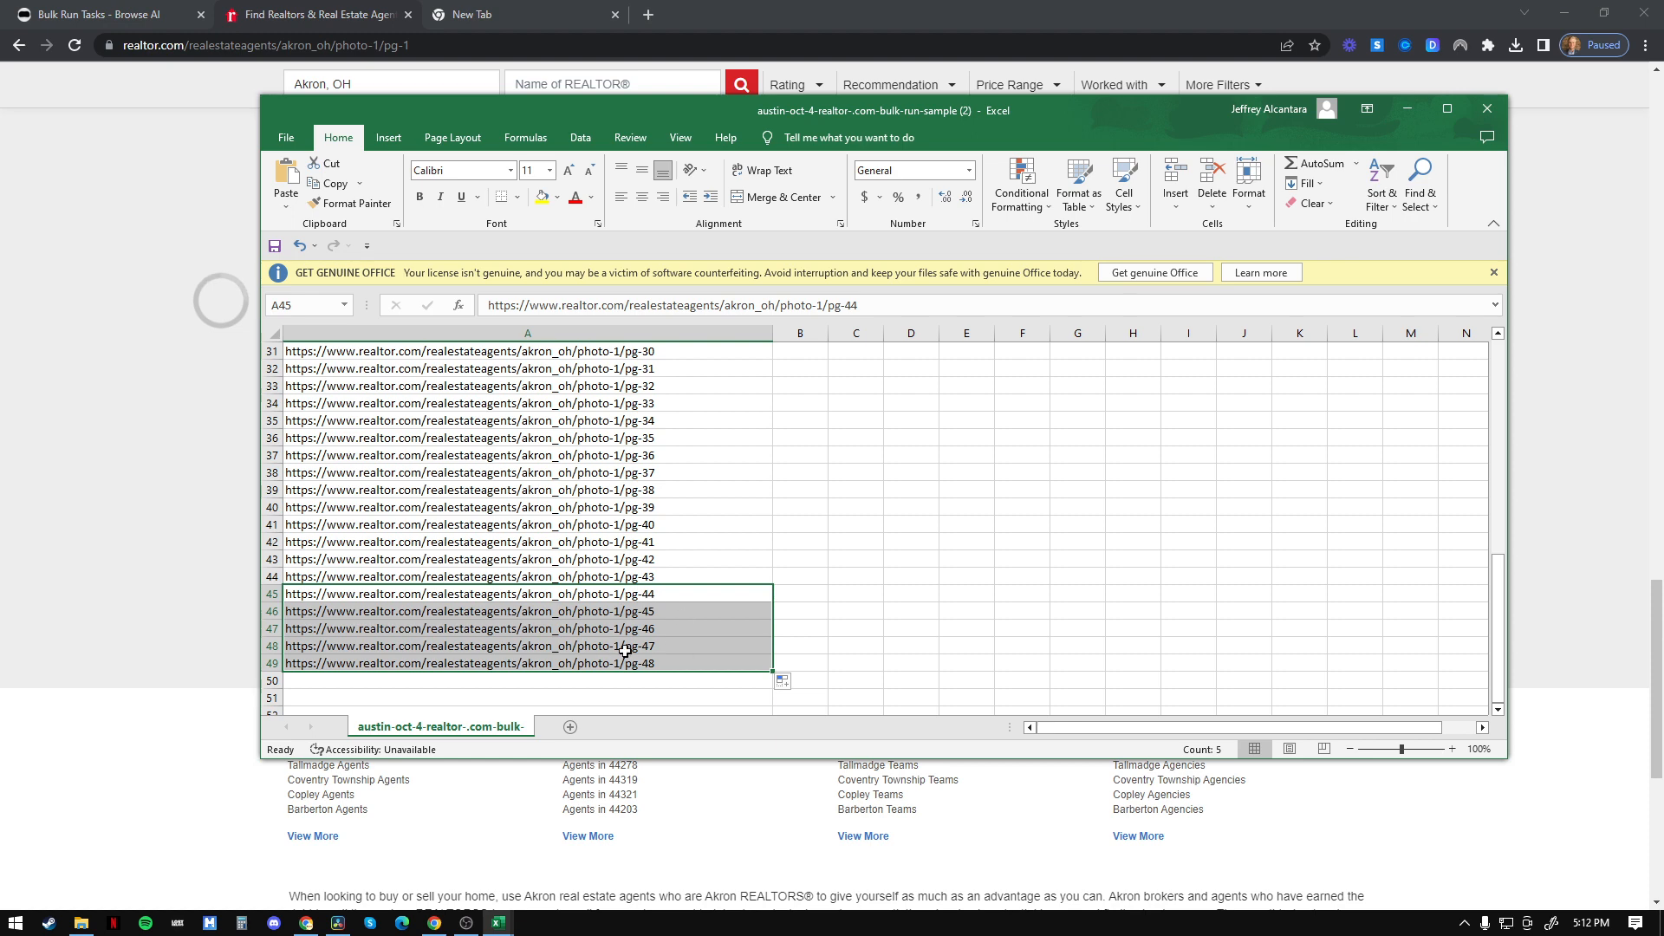
pyautogui.click(927, 611)
pyautogui.click(272, 611)
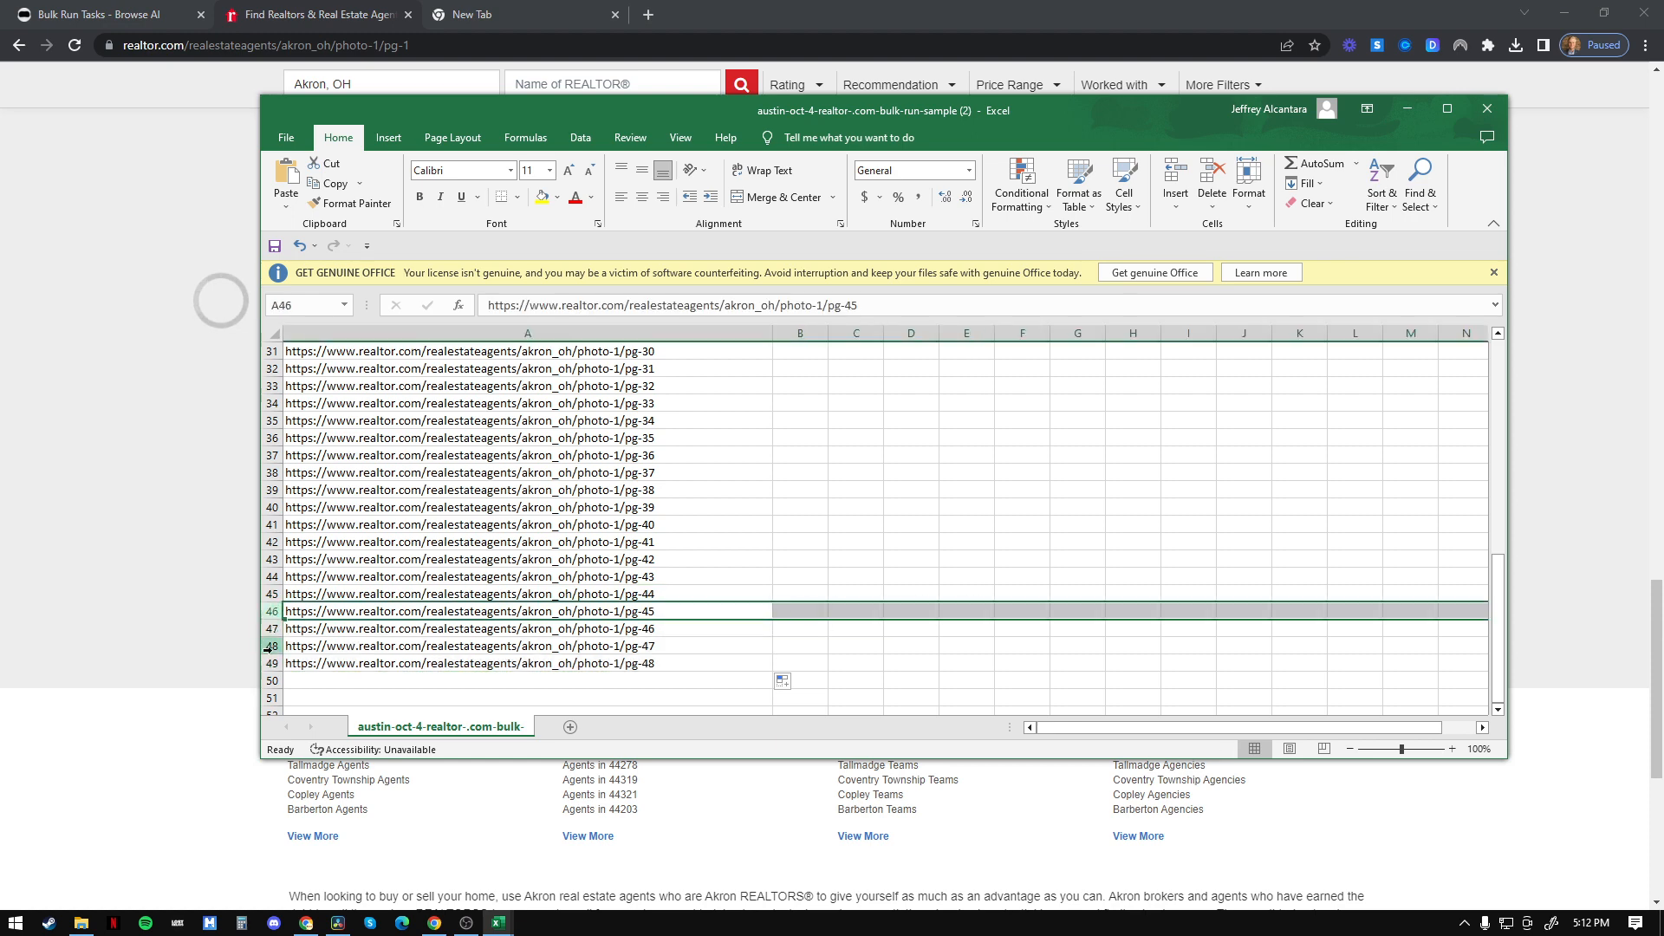
pyautogui.keyDown('shift'); pyautogui.click(272, 665); pyautogui.keyUp('shift')
pyautogui.rightClick(272, 649)
pyautogui.click(319, 529)
pyautogui.click(127, 512)
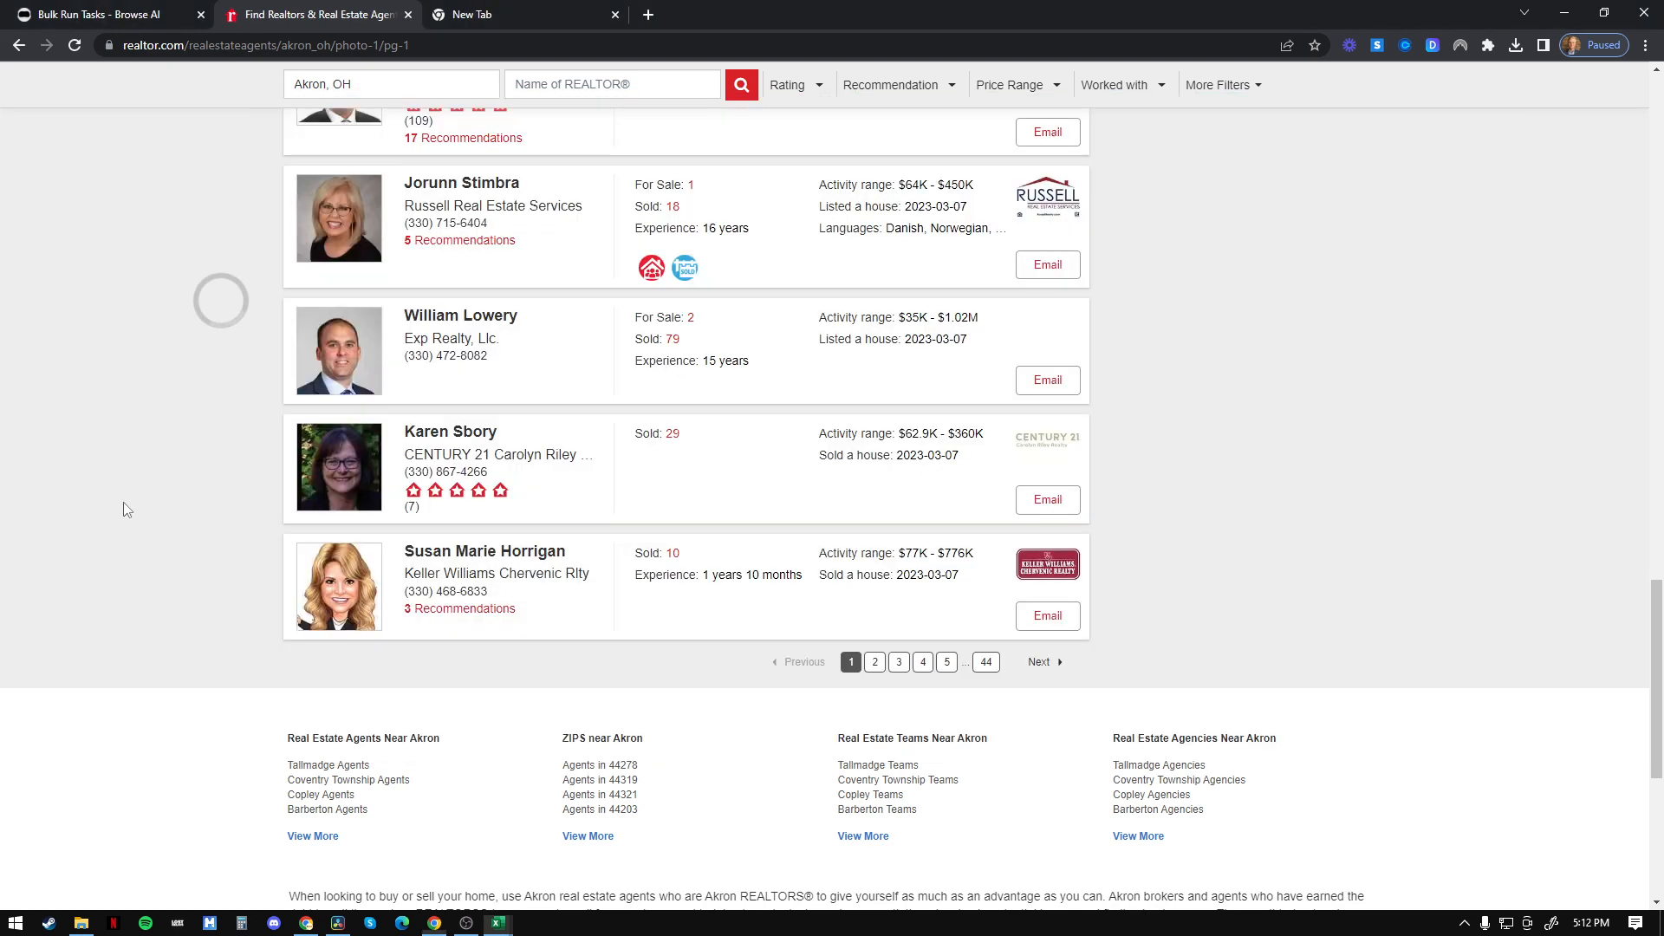
pyautogui.hotkey('alt', 'Tab')
pyautogui.click(922, 537)
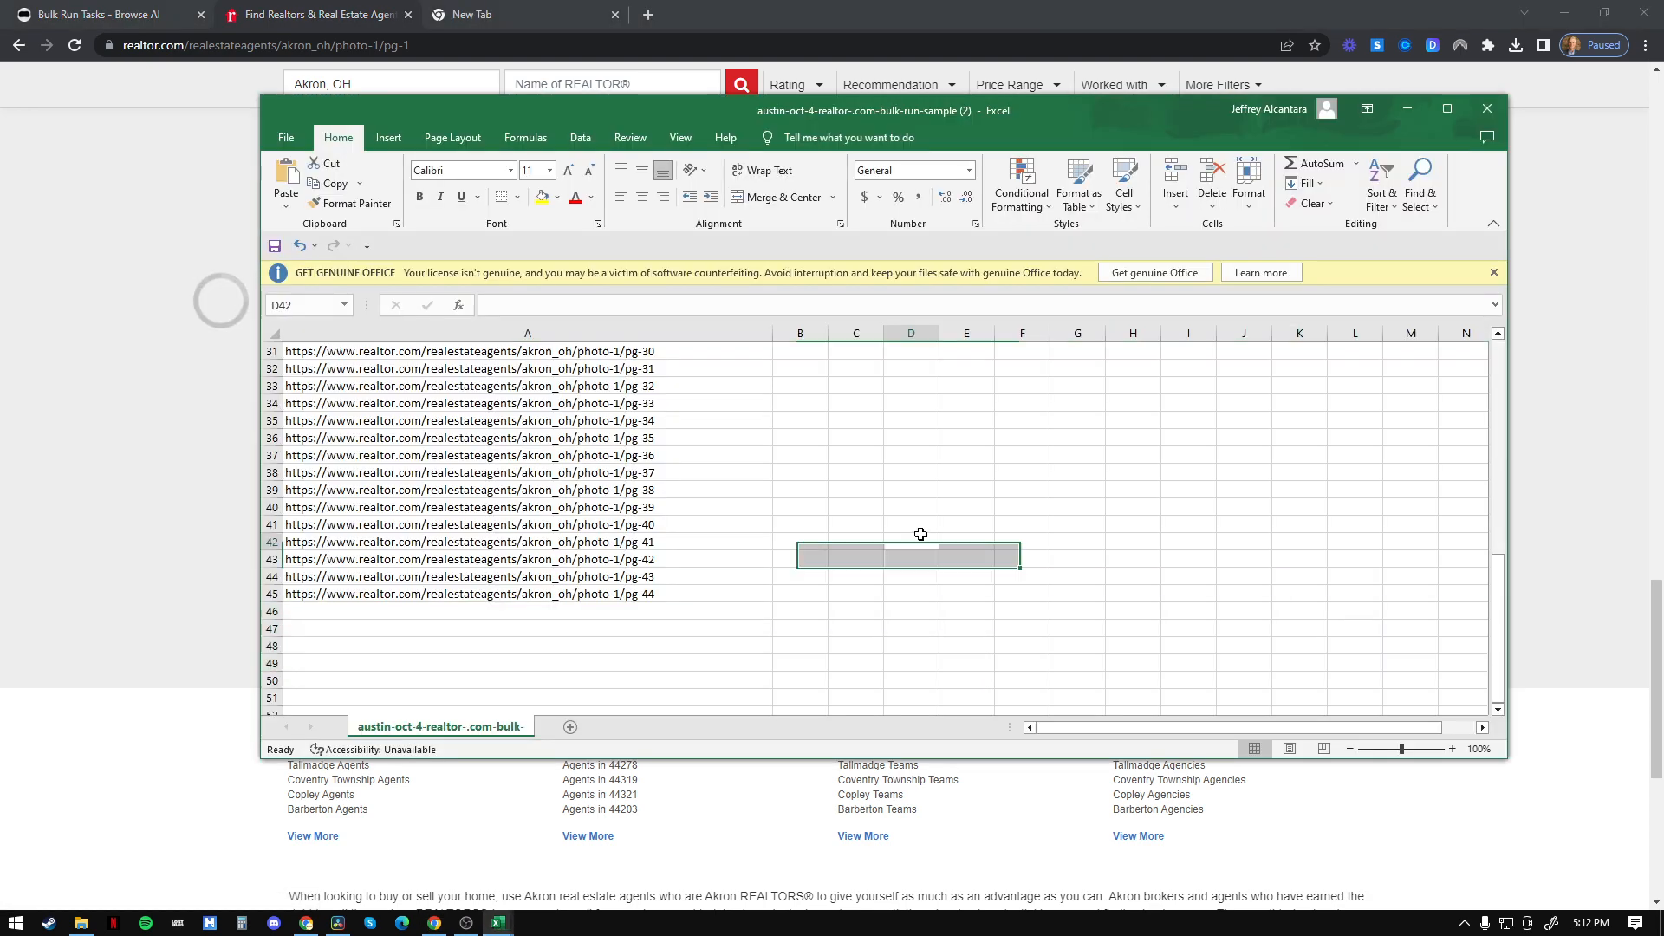
pyautogui.click(764, 592)
# Step: Set the Austin Realtor .com Limit in B2 to 20 and fill it down to row 45 for every URL
pyautogui.scroll(8, 794, 599)
pyautogui.scroll(2, 794, 599)
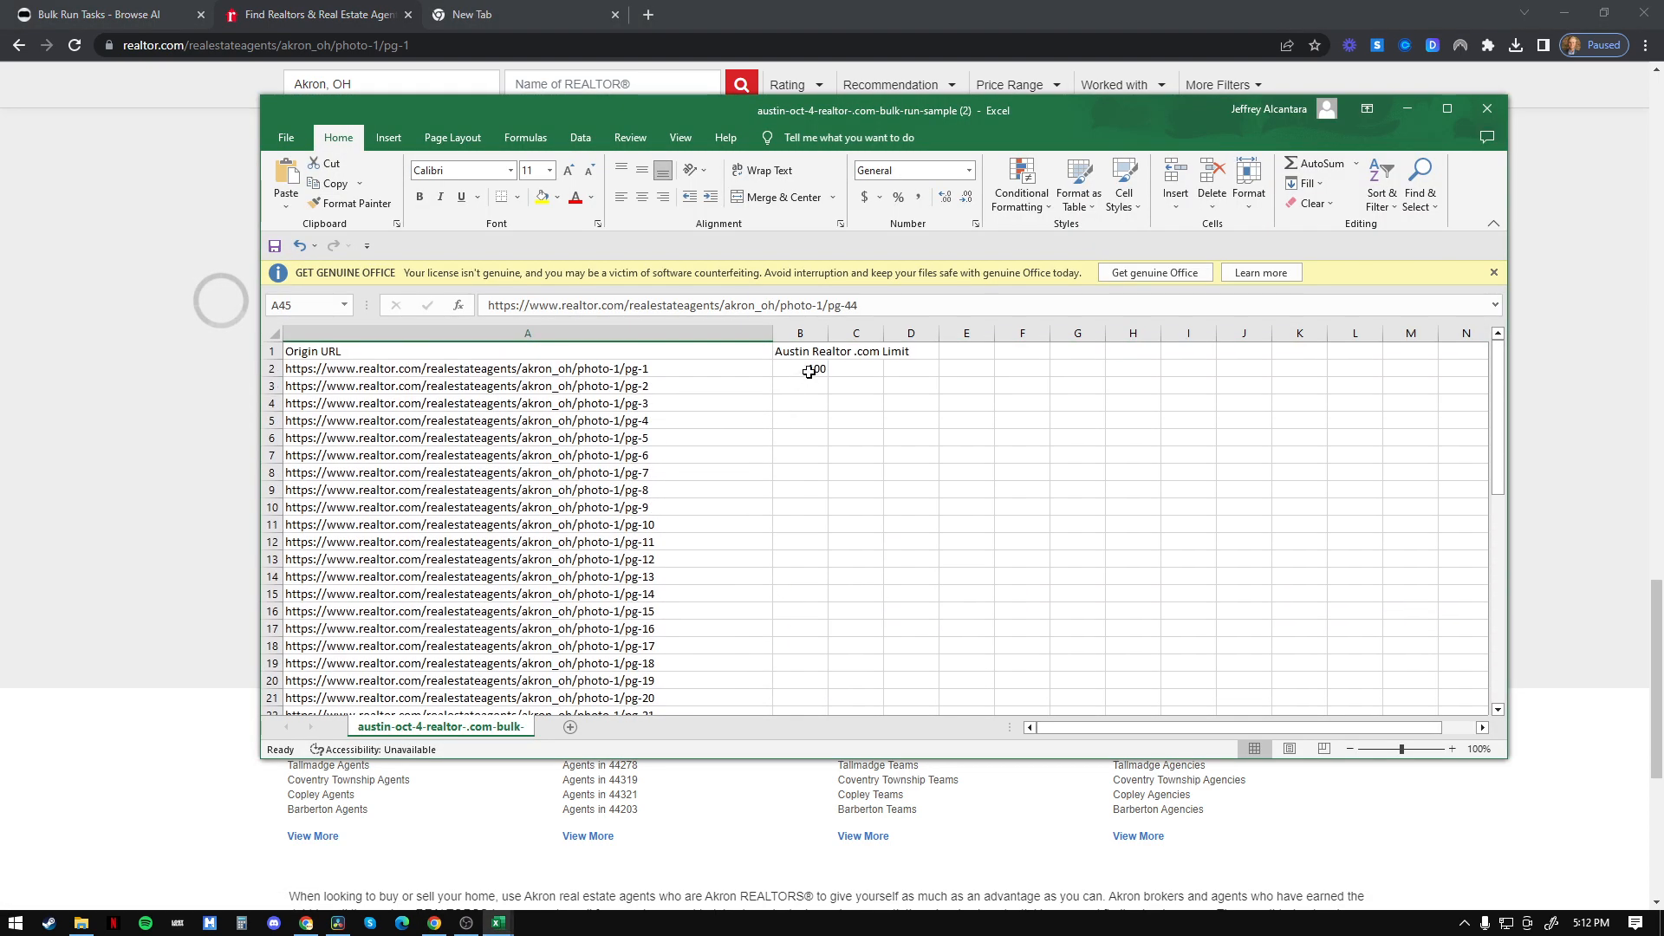
pyautogui.click(808, 371)
pyautogui.write('20')
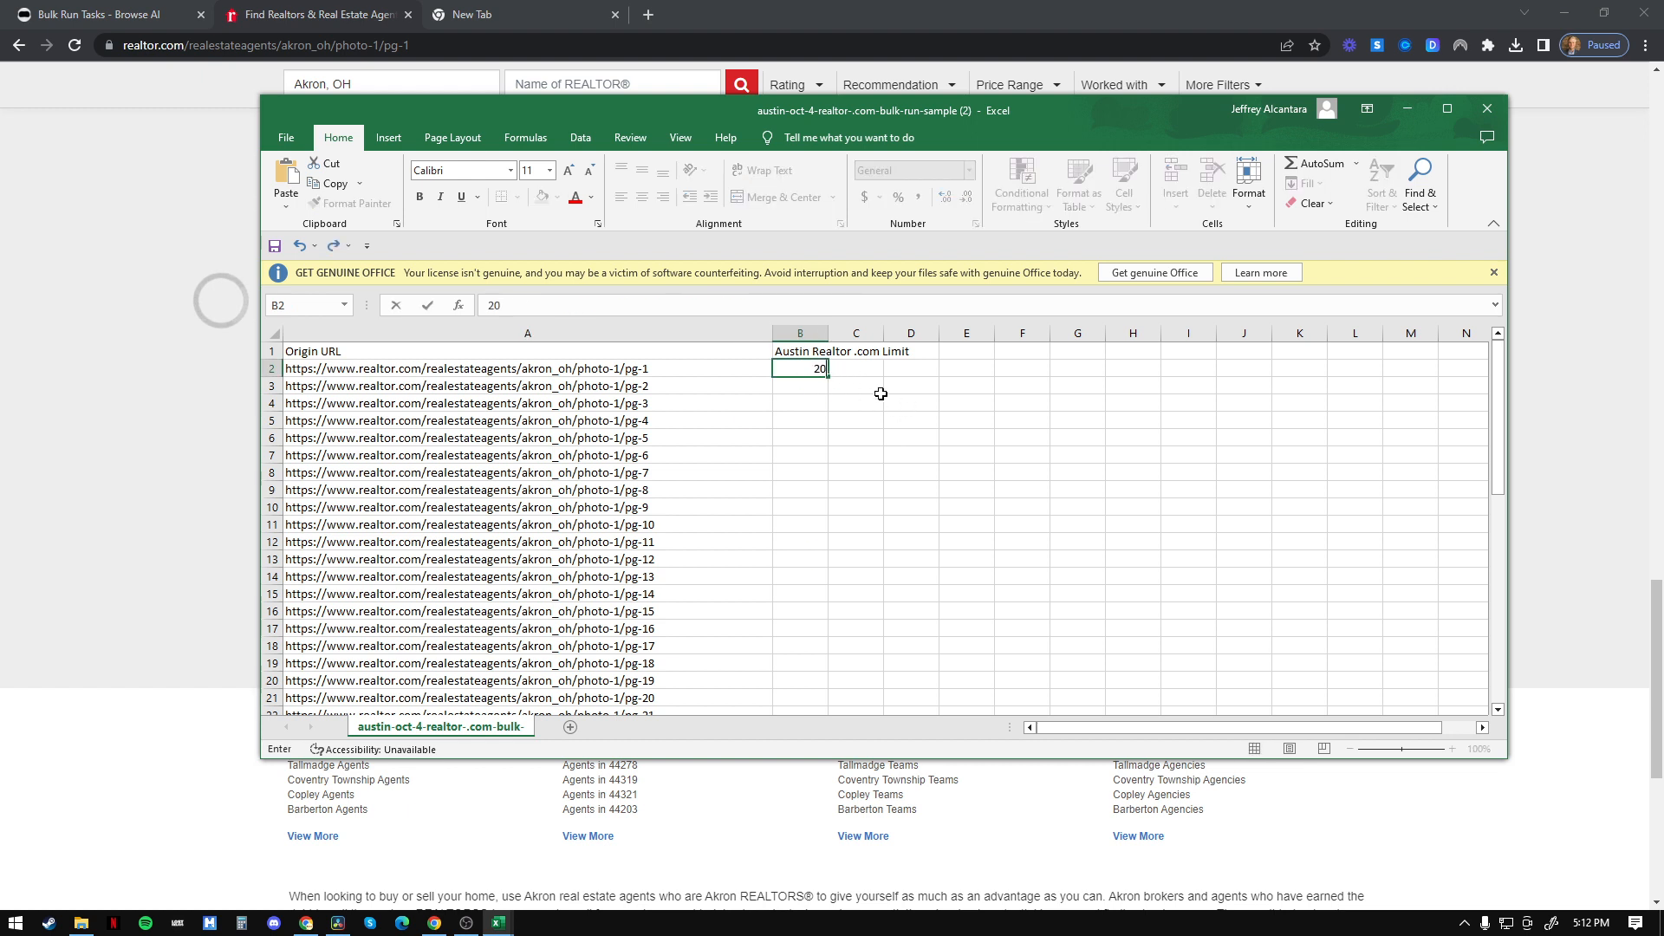
pyautogui.press('Tab')
pyautogui.click(806, 370)
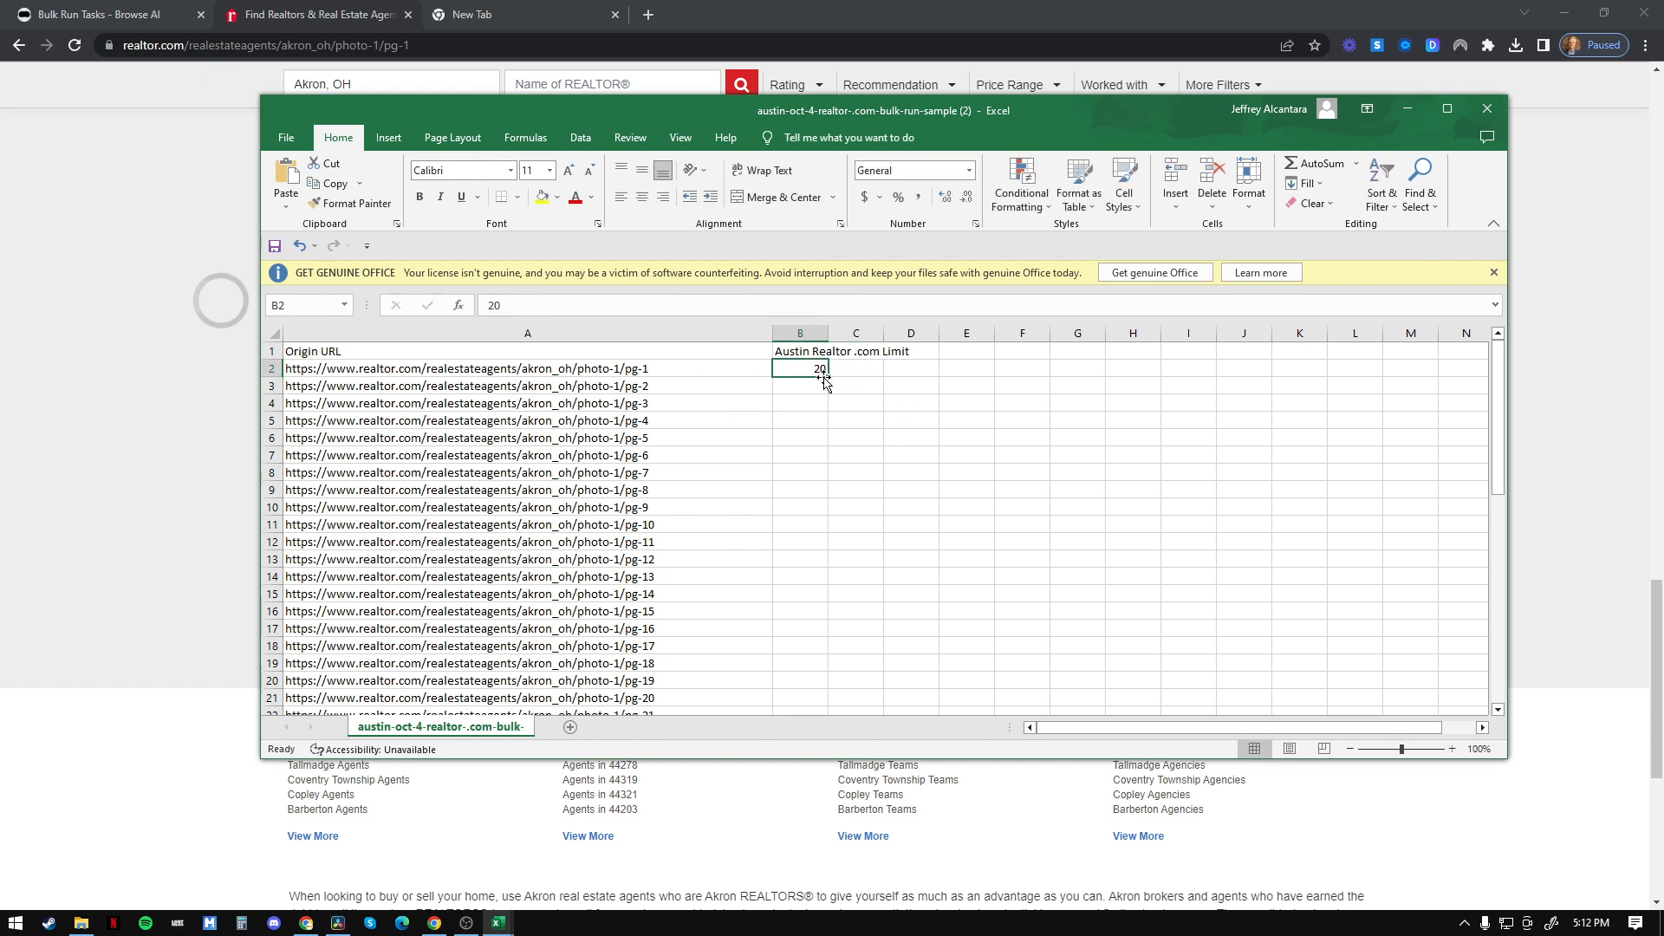
pyautogui.doubleClick(828, 377)
pyautogui.scroll(-10, 870, 517)
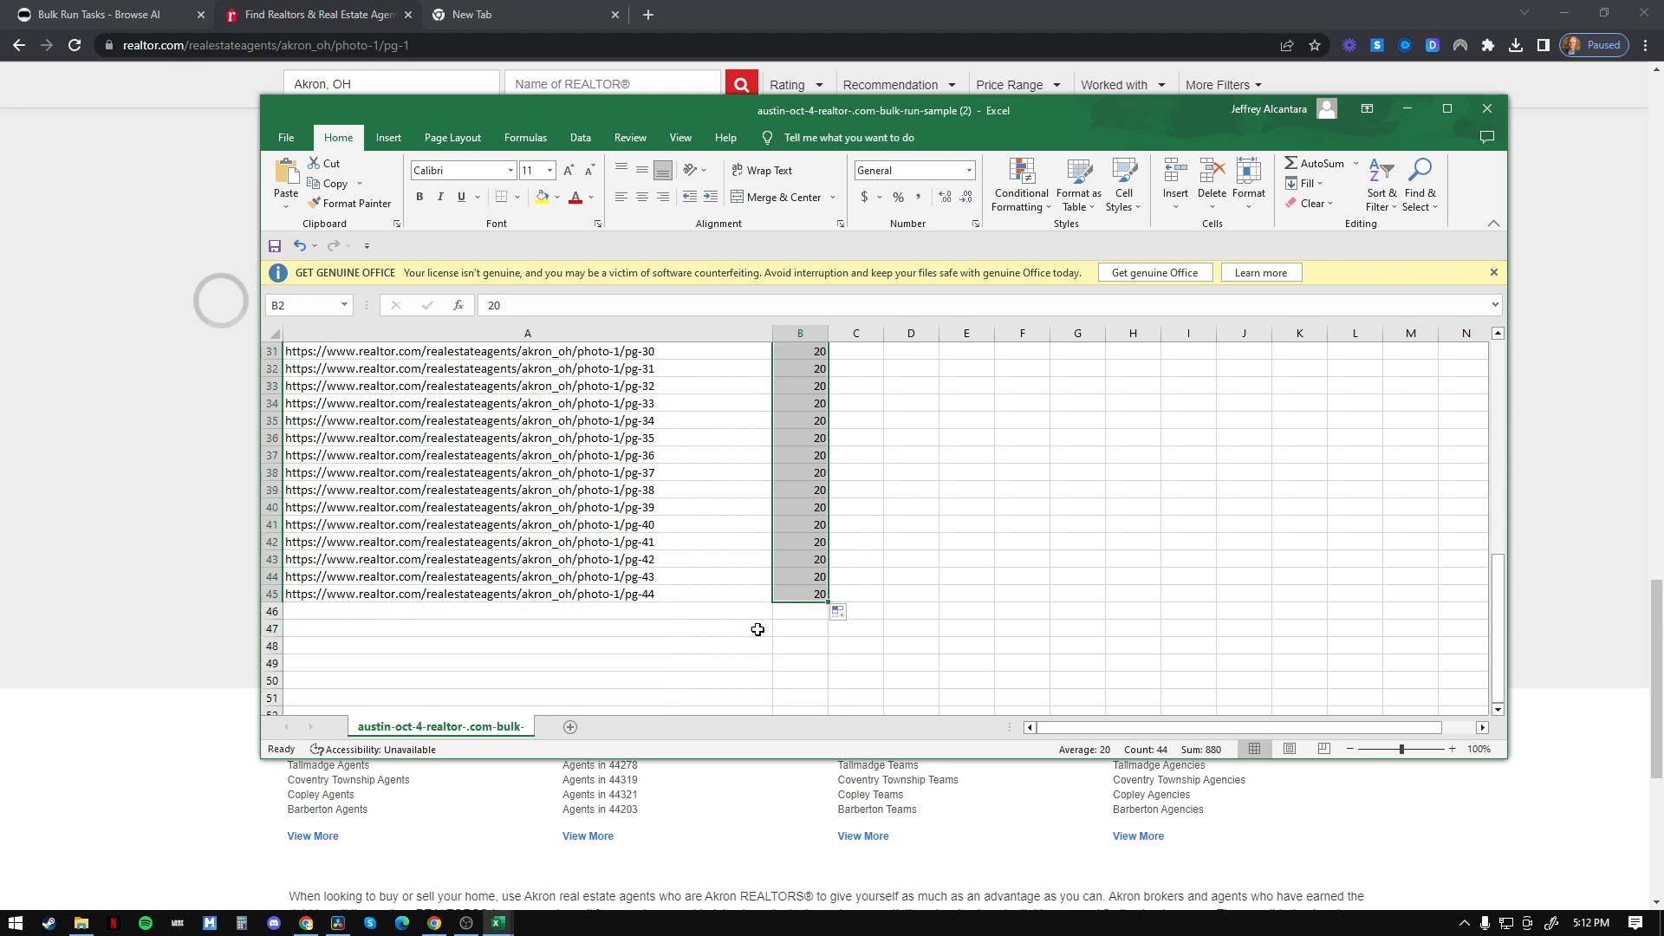
pyautogui.scroll(10, 898, 567)
pyautogui.click(902, 475)
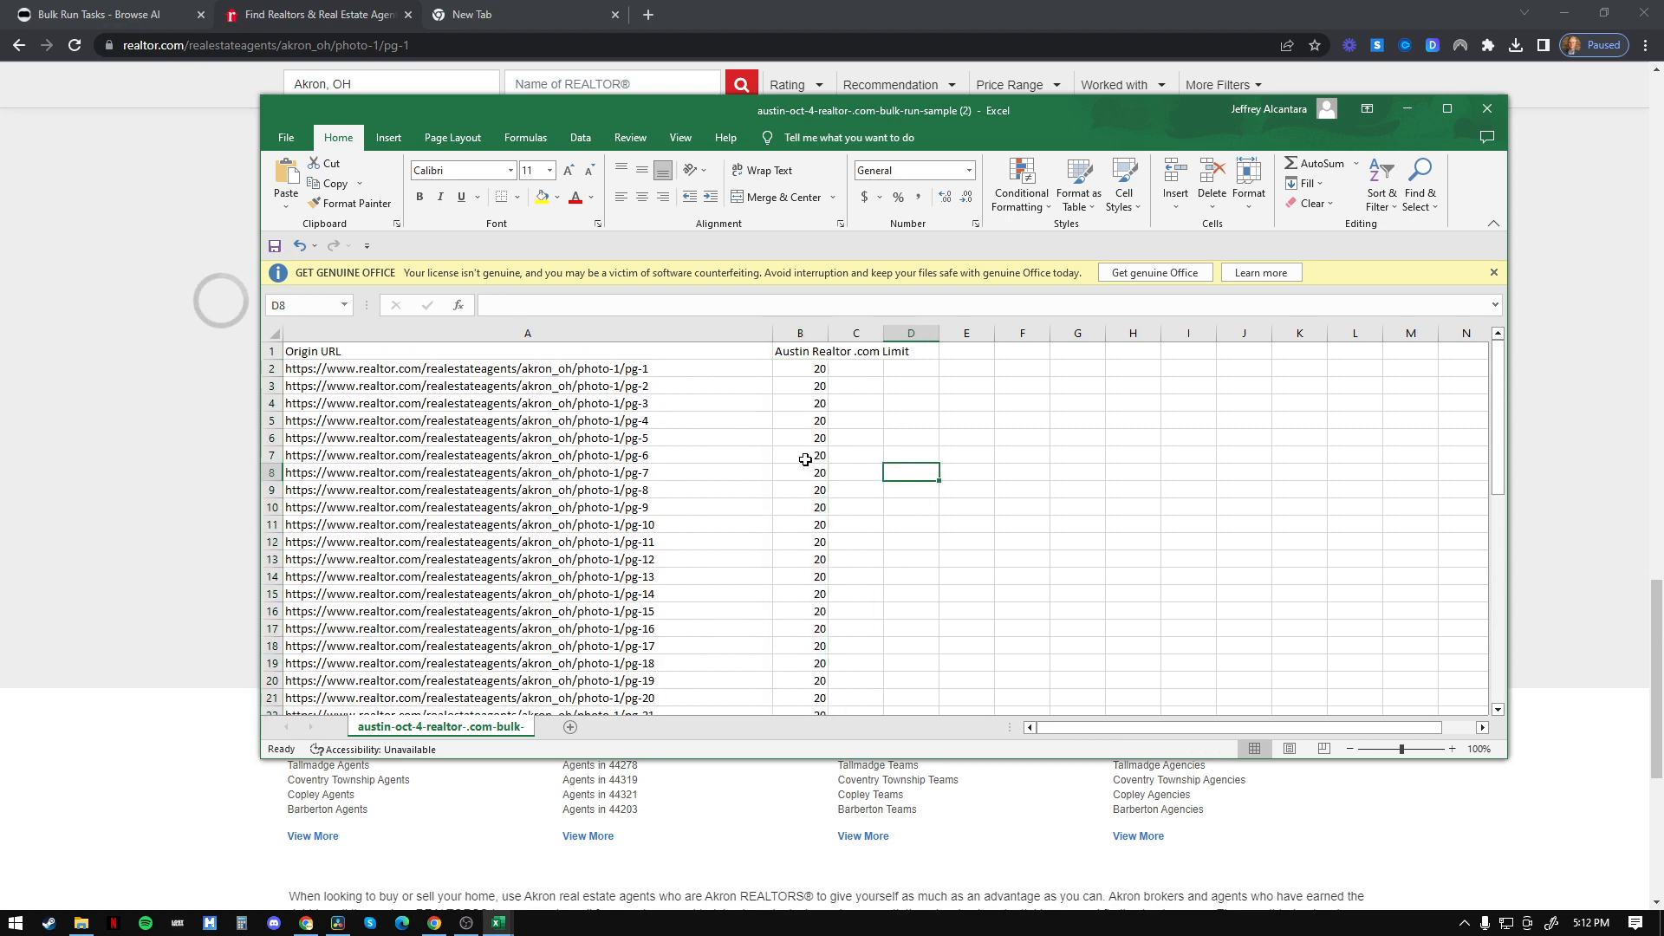
# Step: Examine how many agents the Akron results page lists on realtor.com against the limit values in the bulk-run file
pyautogui.click(757, 379)
pyautogui.click(813, 372)
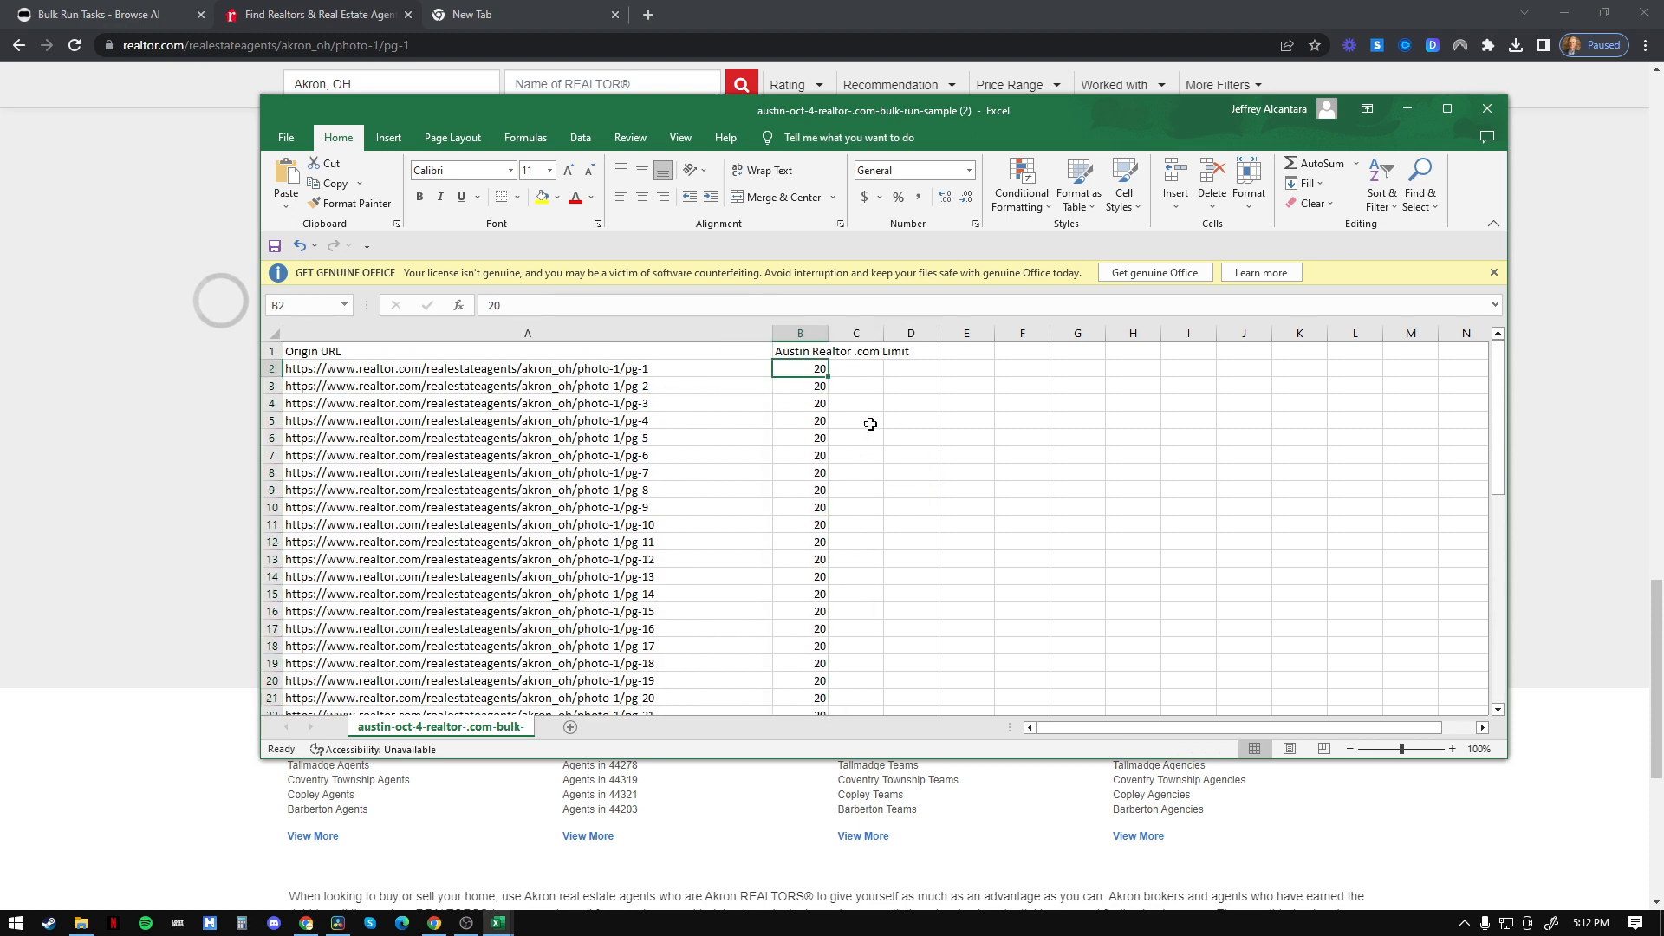
pyautogui.click(122, 505)
pyautogui.scroll(15, 661, 546)
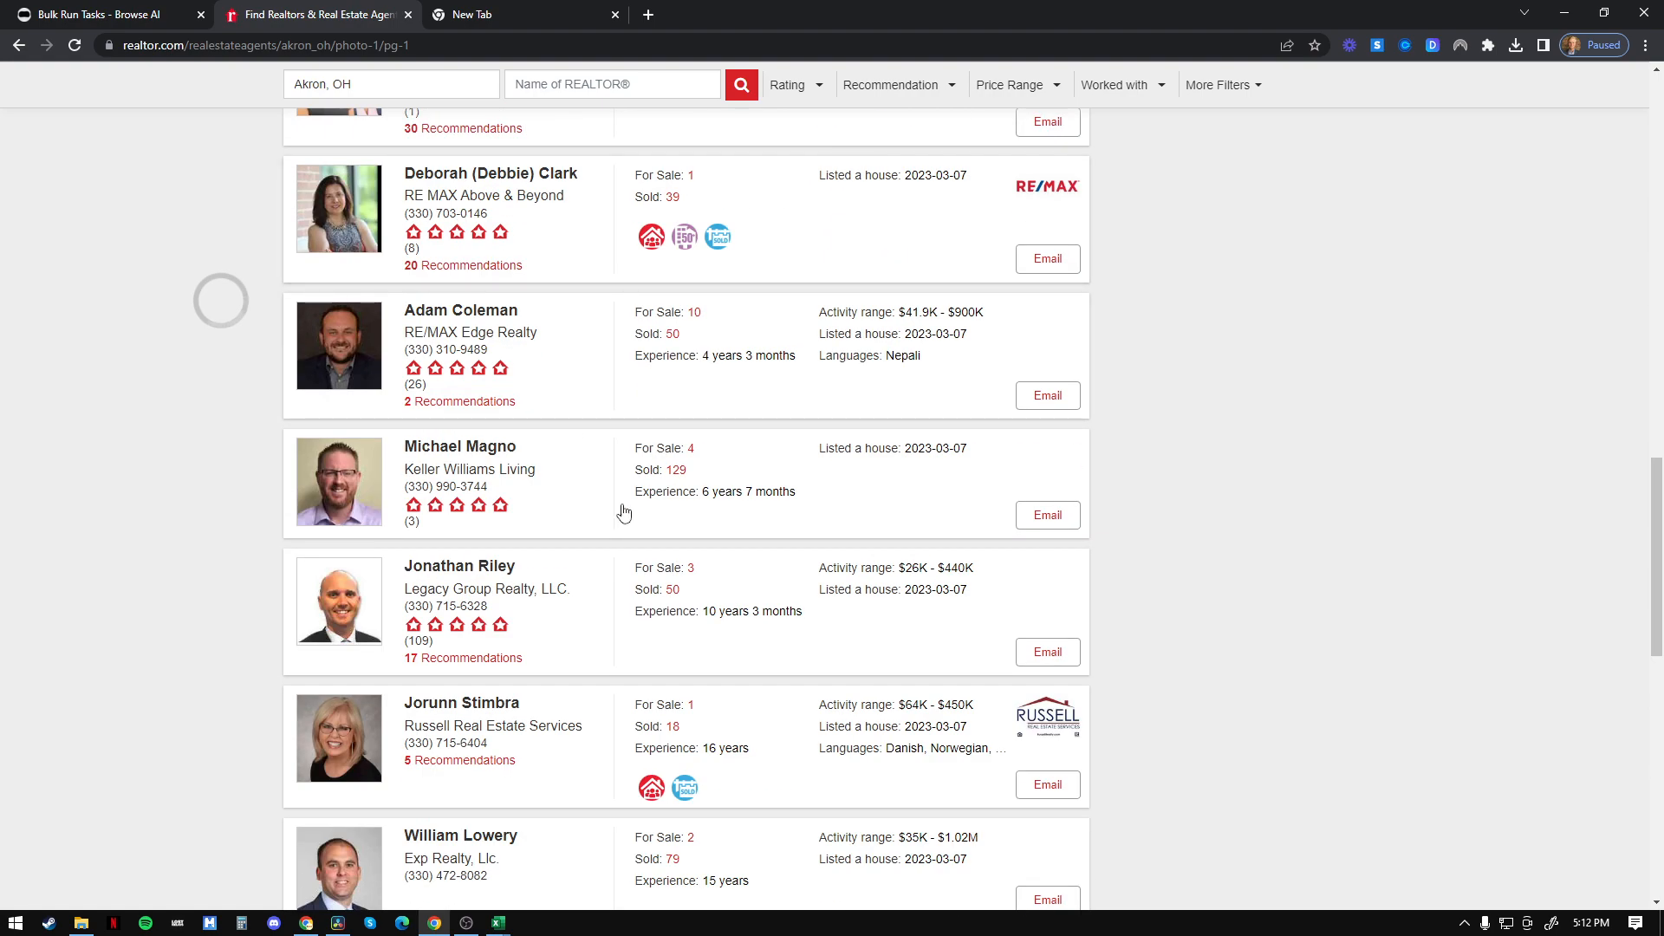
pyautogui.scroll(-10, 289, 392)
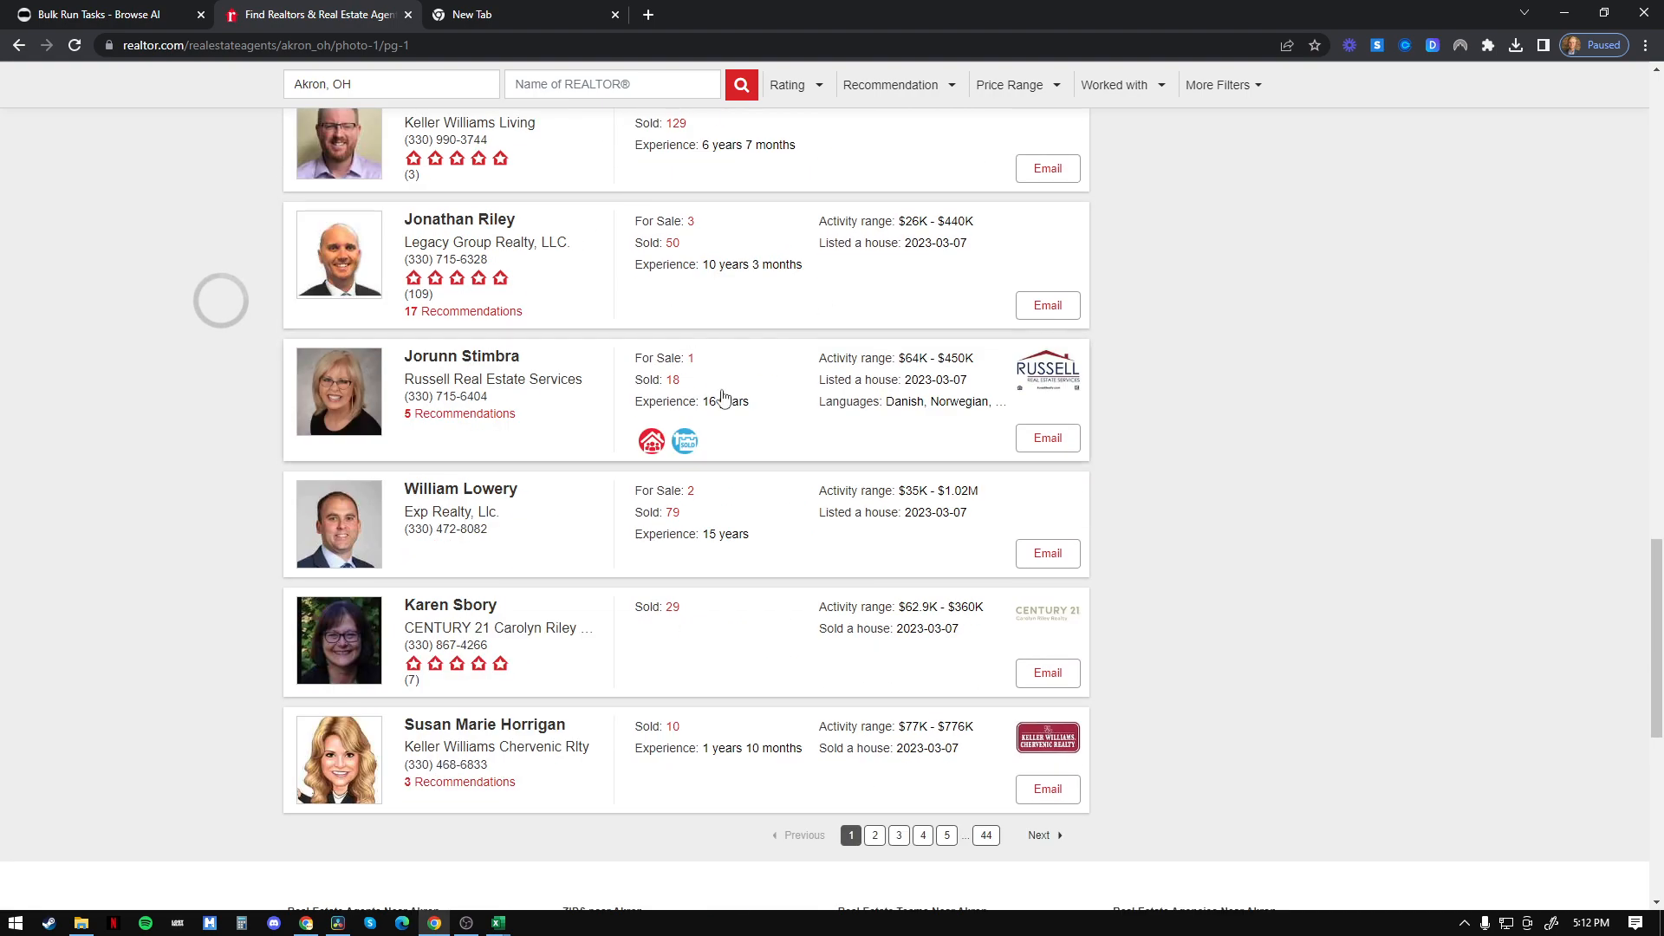
pyautogui.scroll(10, 518, 351)
pyautogui.scroll(-8, 517, 351)
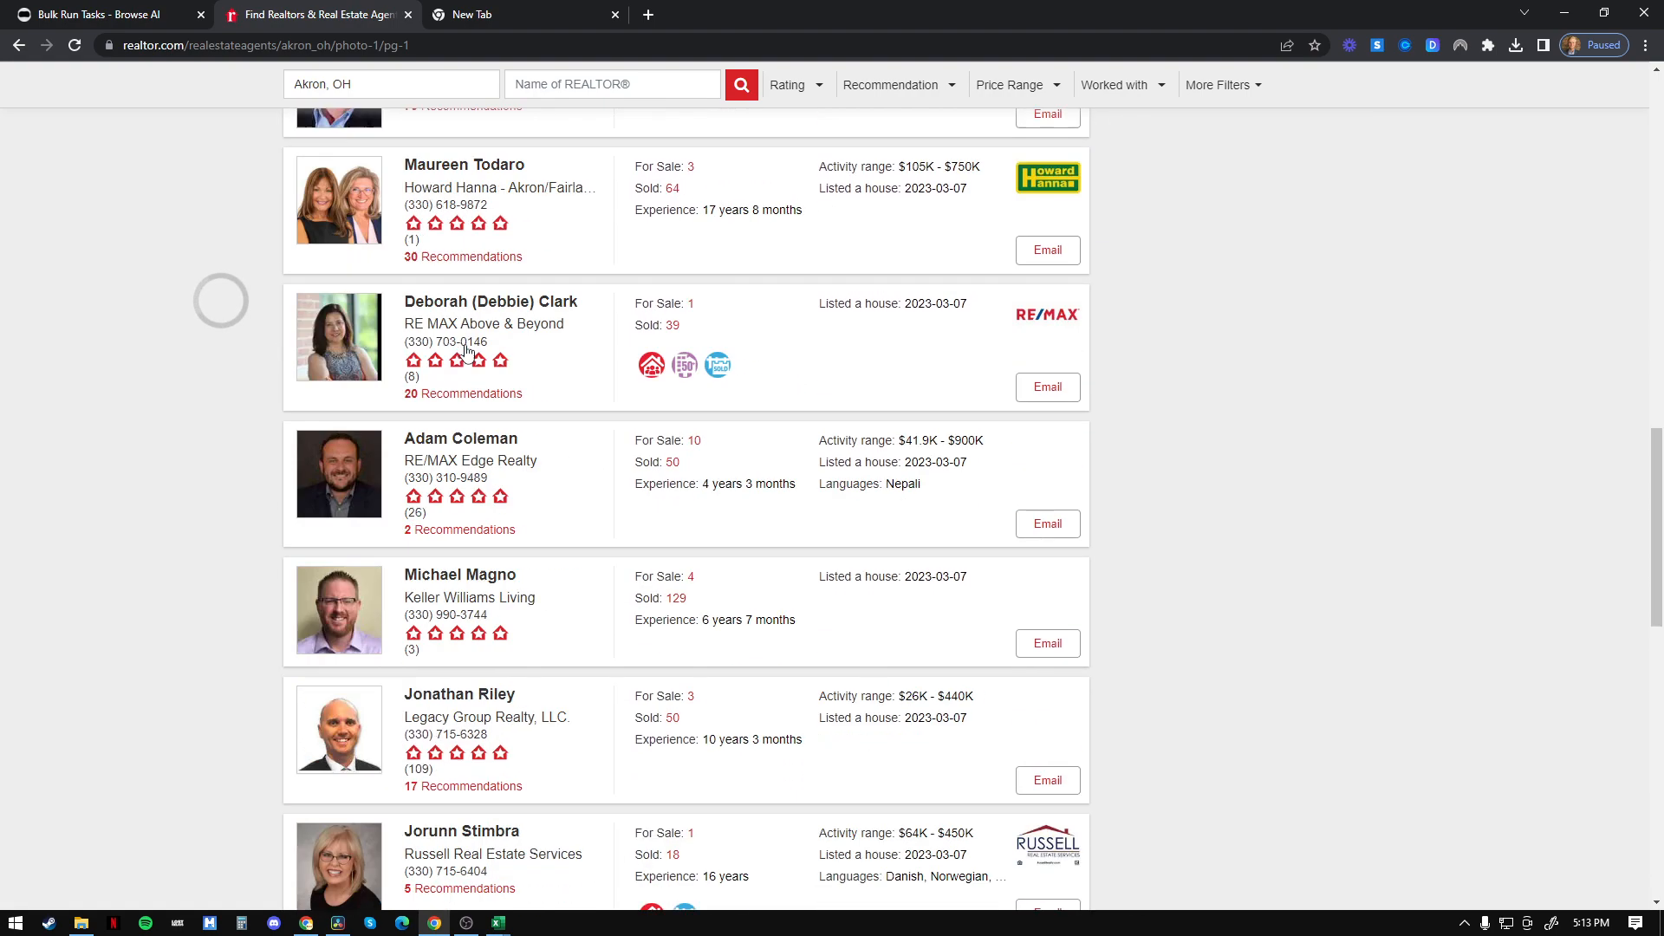
pyautogui.hotkey('alt', 'Tab')
pyautogui.click(807, 403)
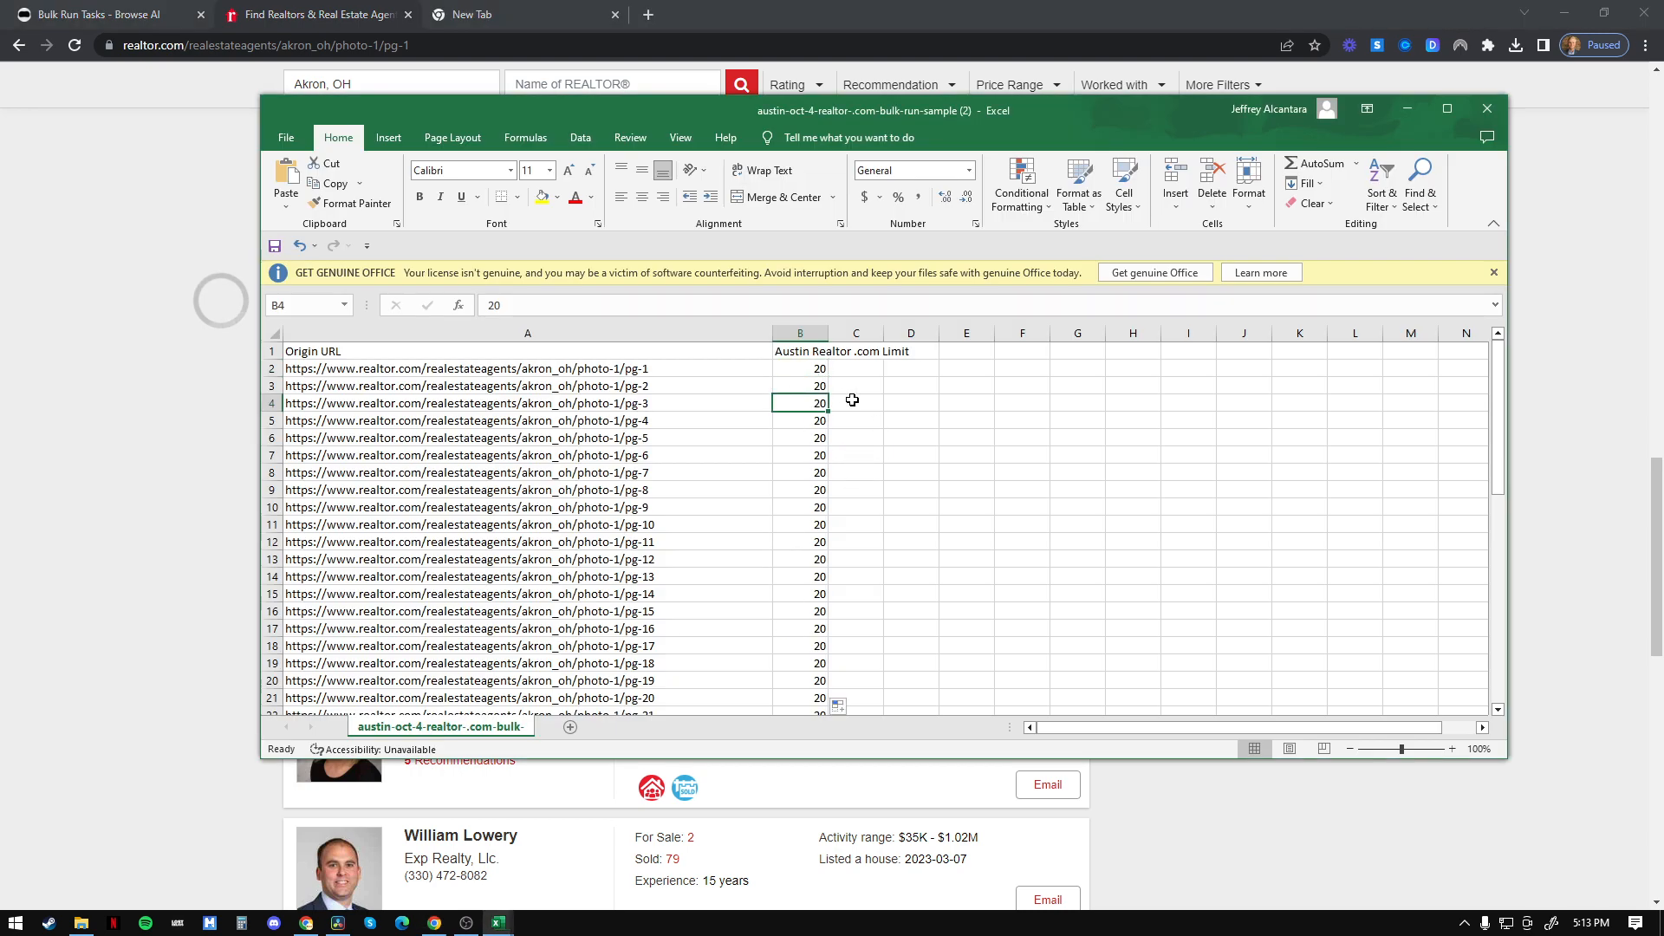
pyautogui.click(803, 386)
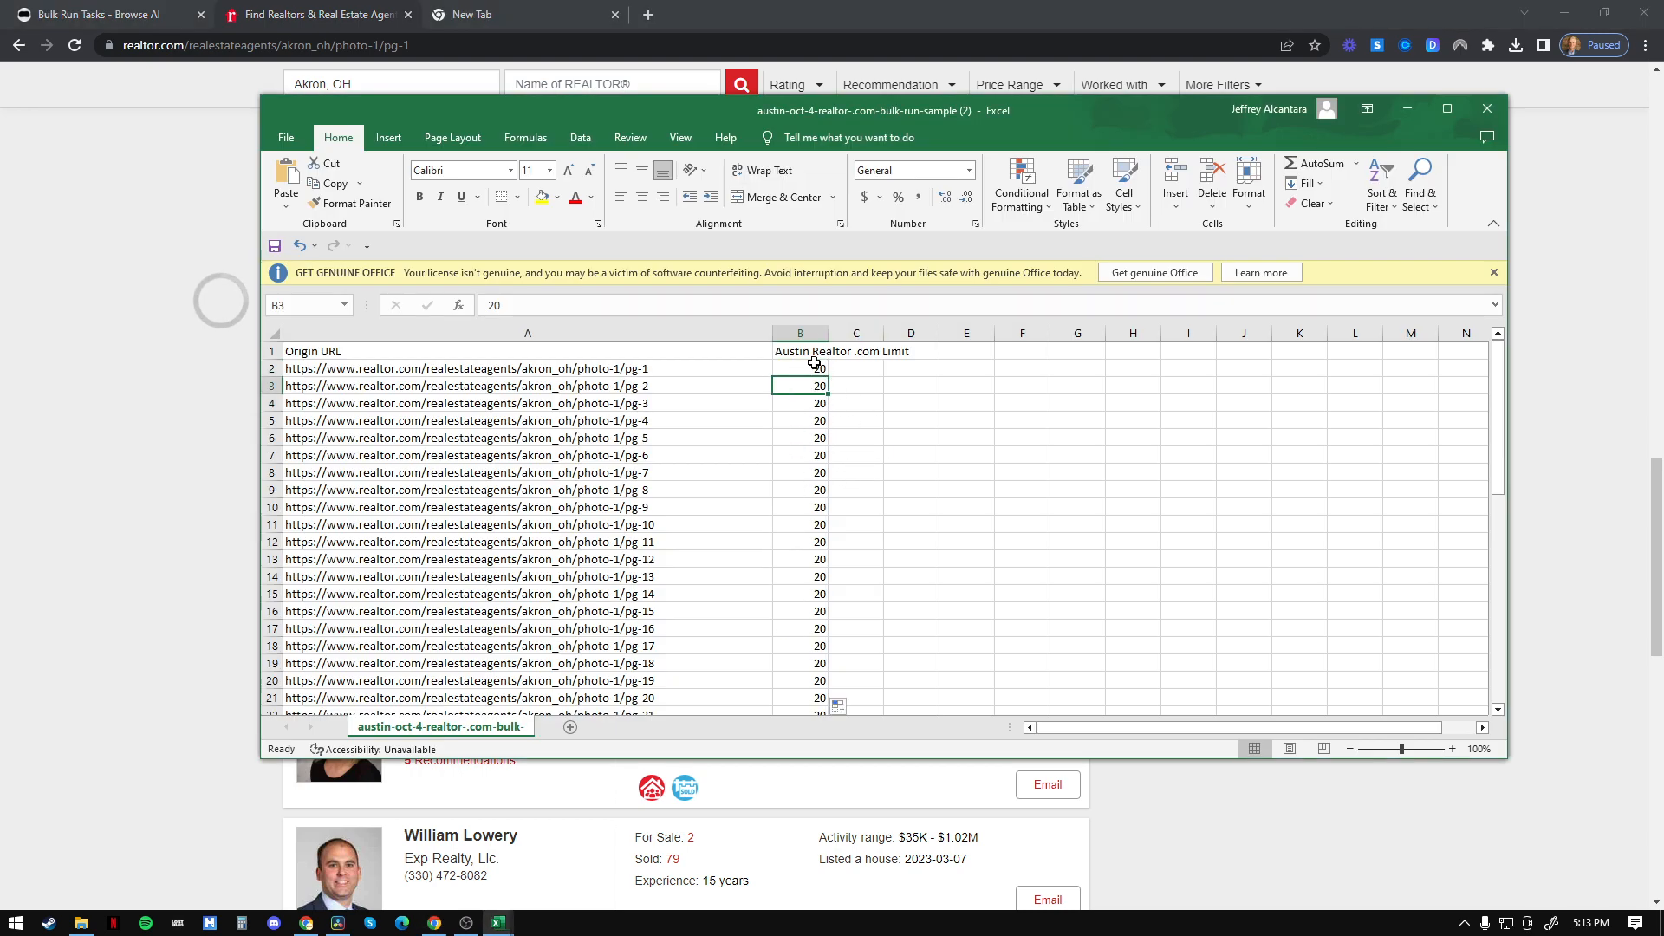
# Step: Review the Akron page URLs and their limit values in the bulk-run file
pyautogui.click(809, 524)
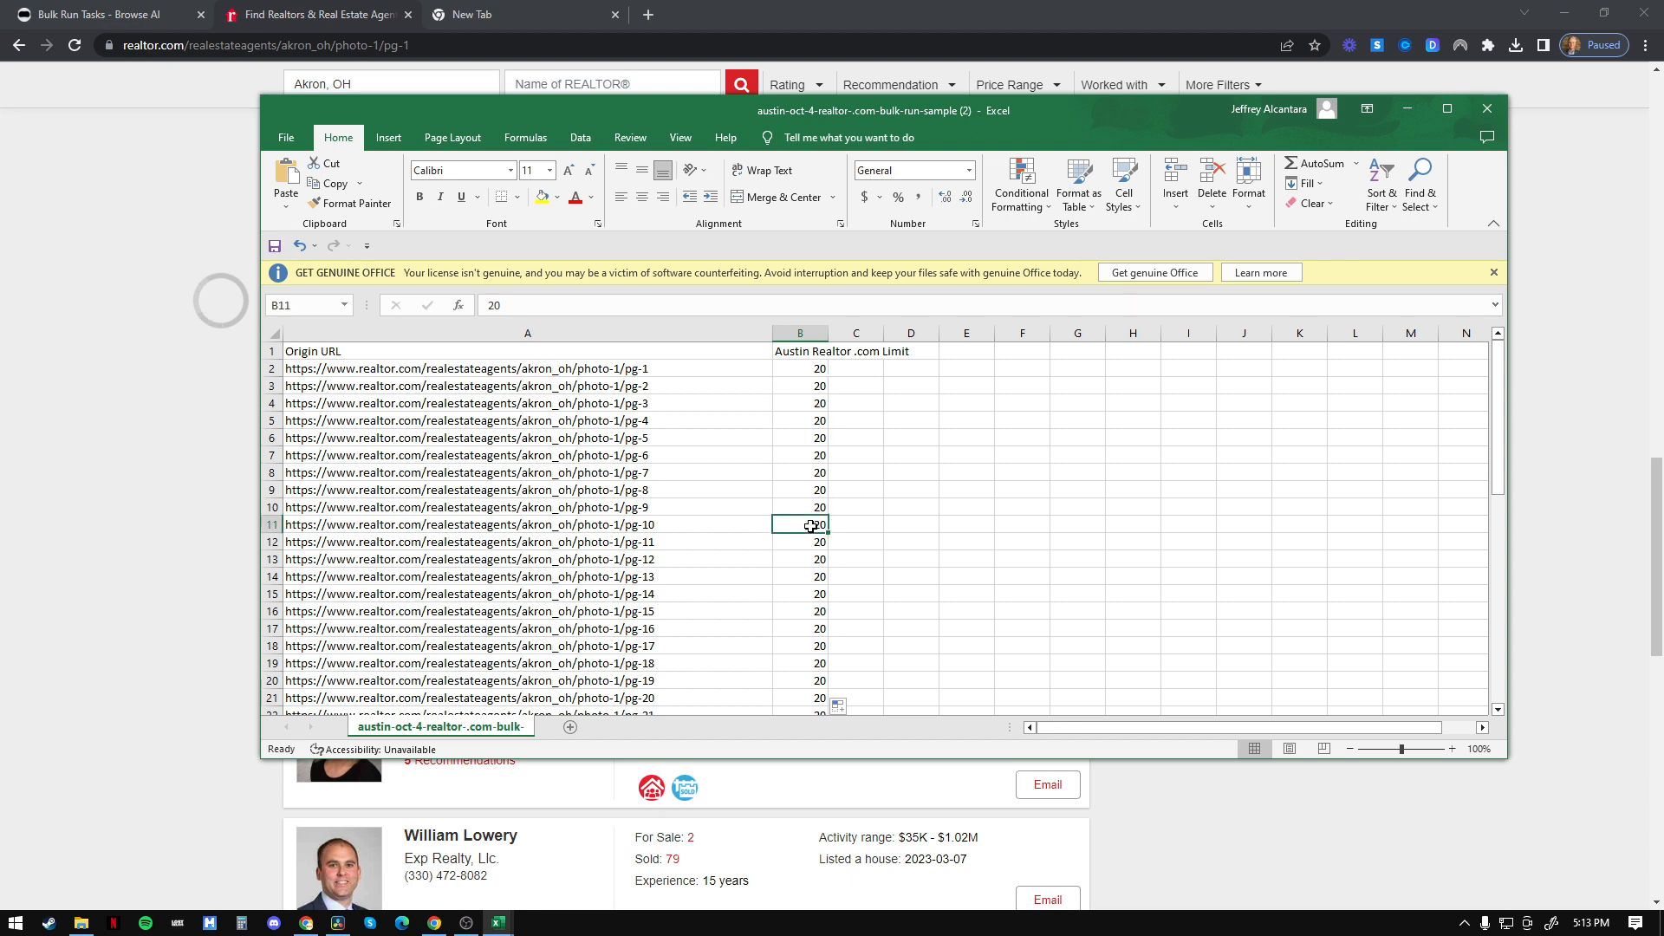
pyautogui.scroll(-16, 673, 603)
pyautogui.scroll(16, 673, 603)
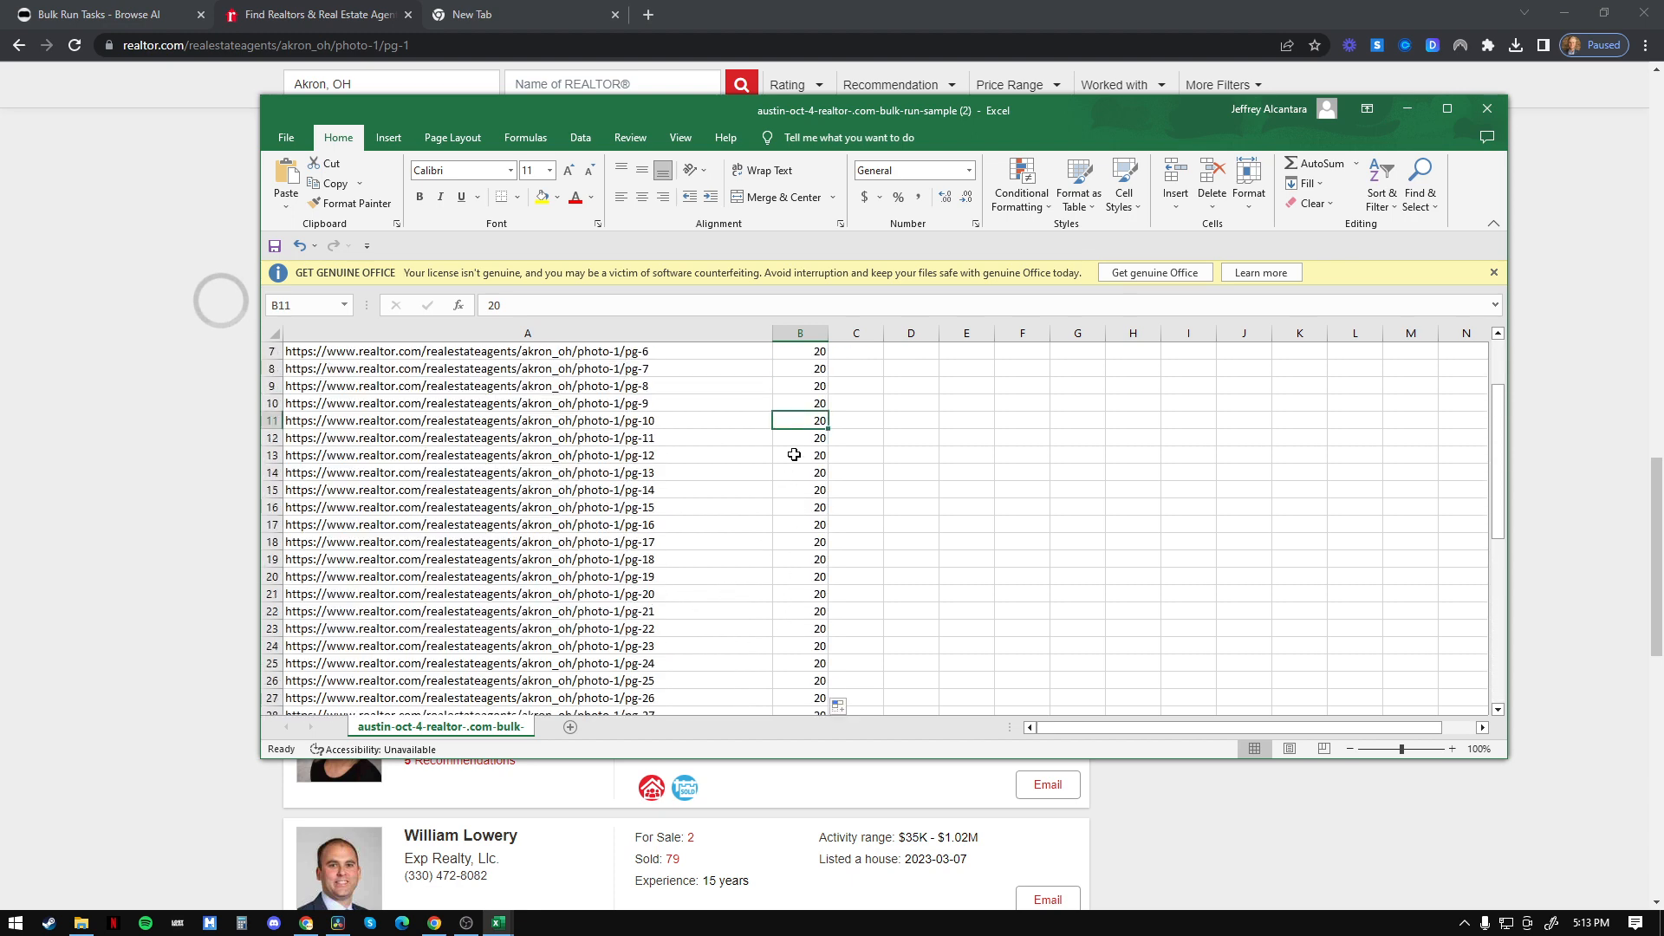
pyautogui.click(805, 371)
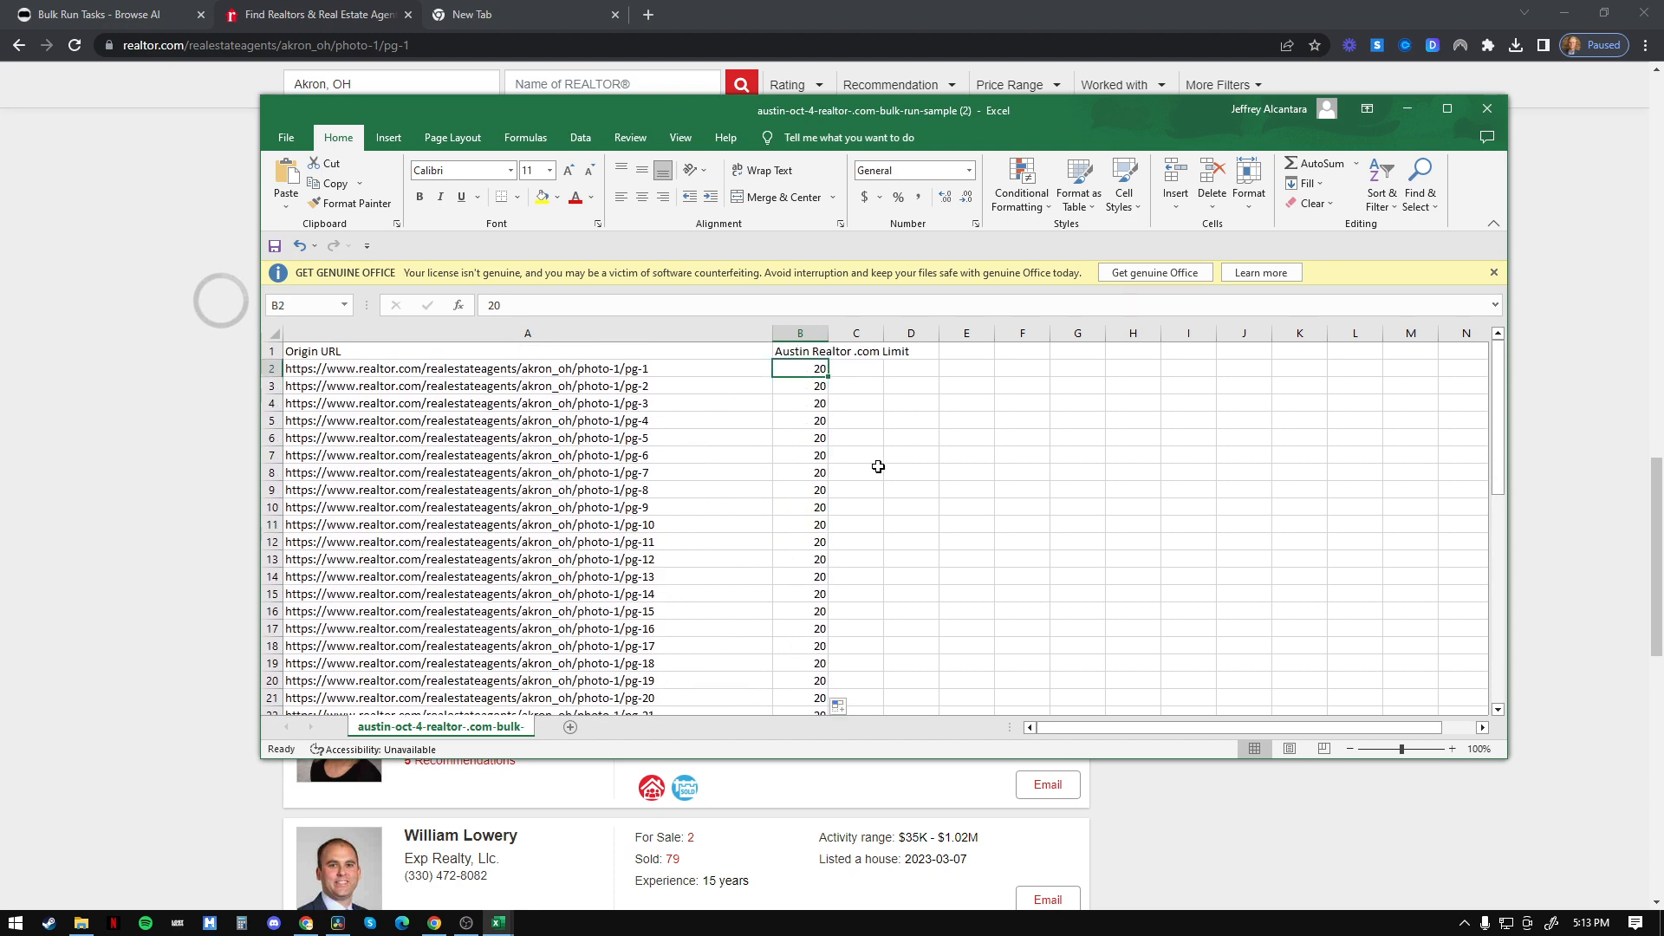
pyautogui.click(534, 373)
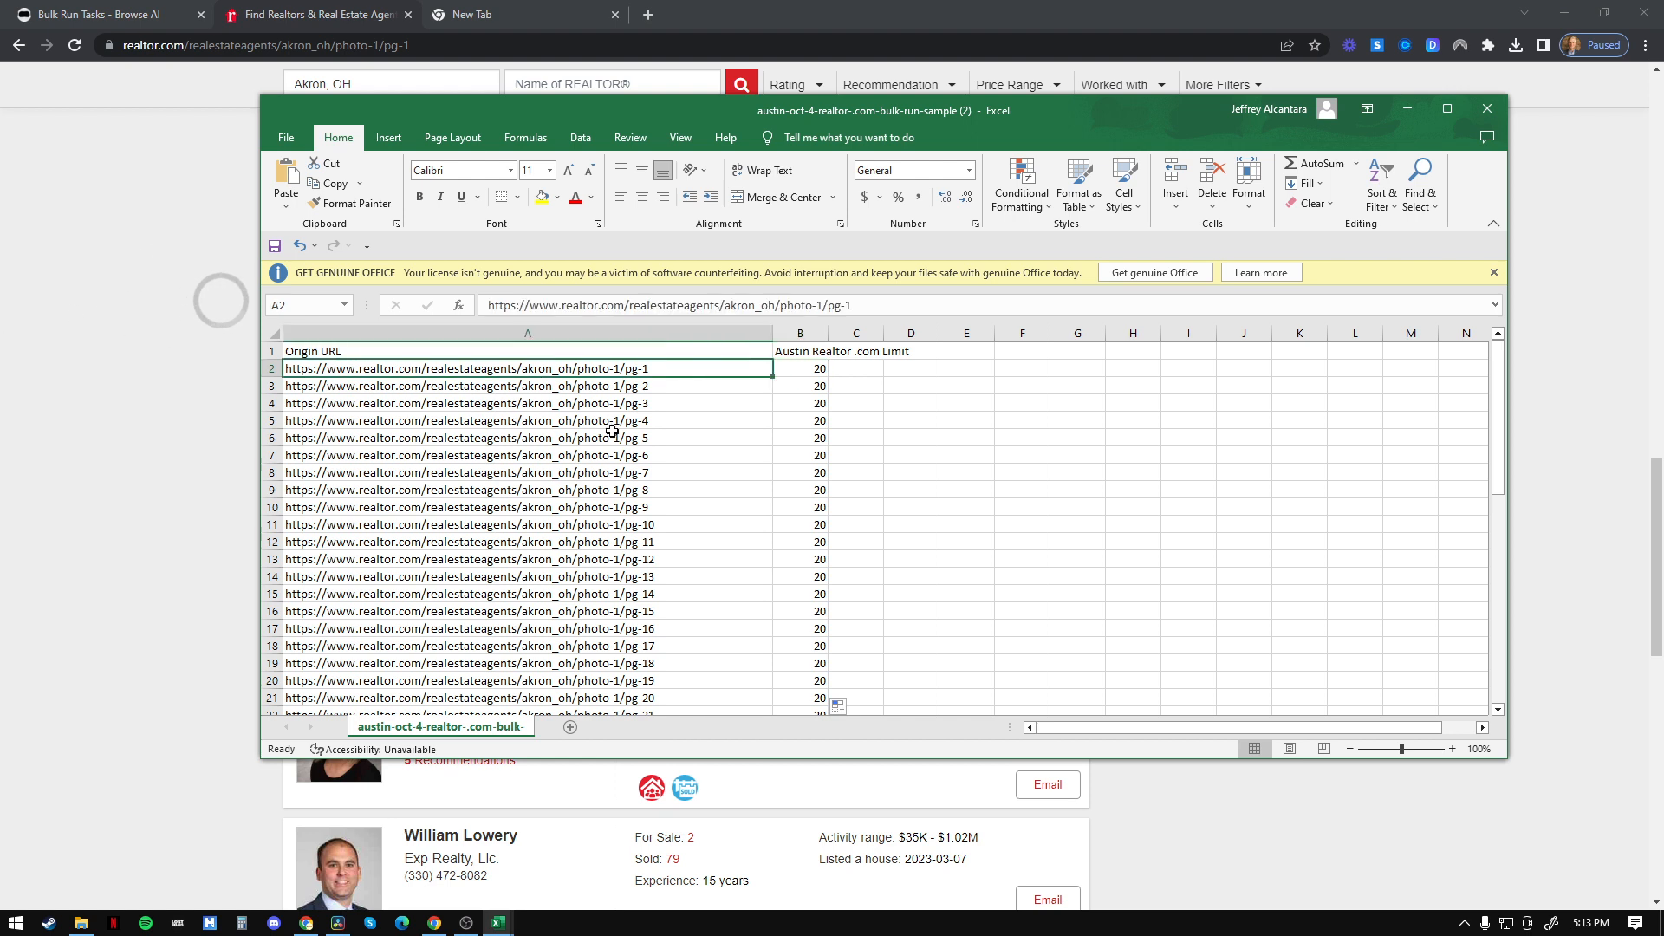
pyautogui.click(663, 387)
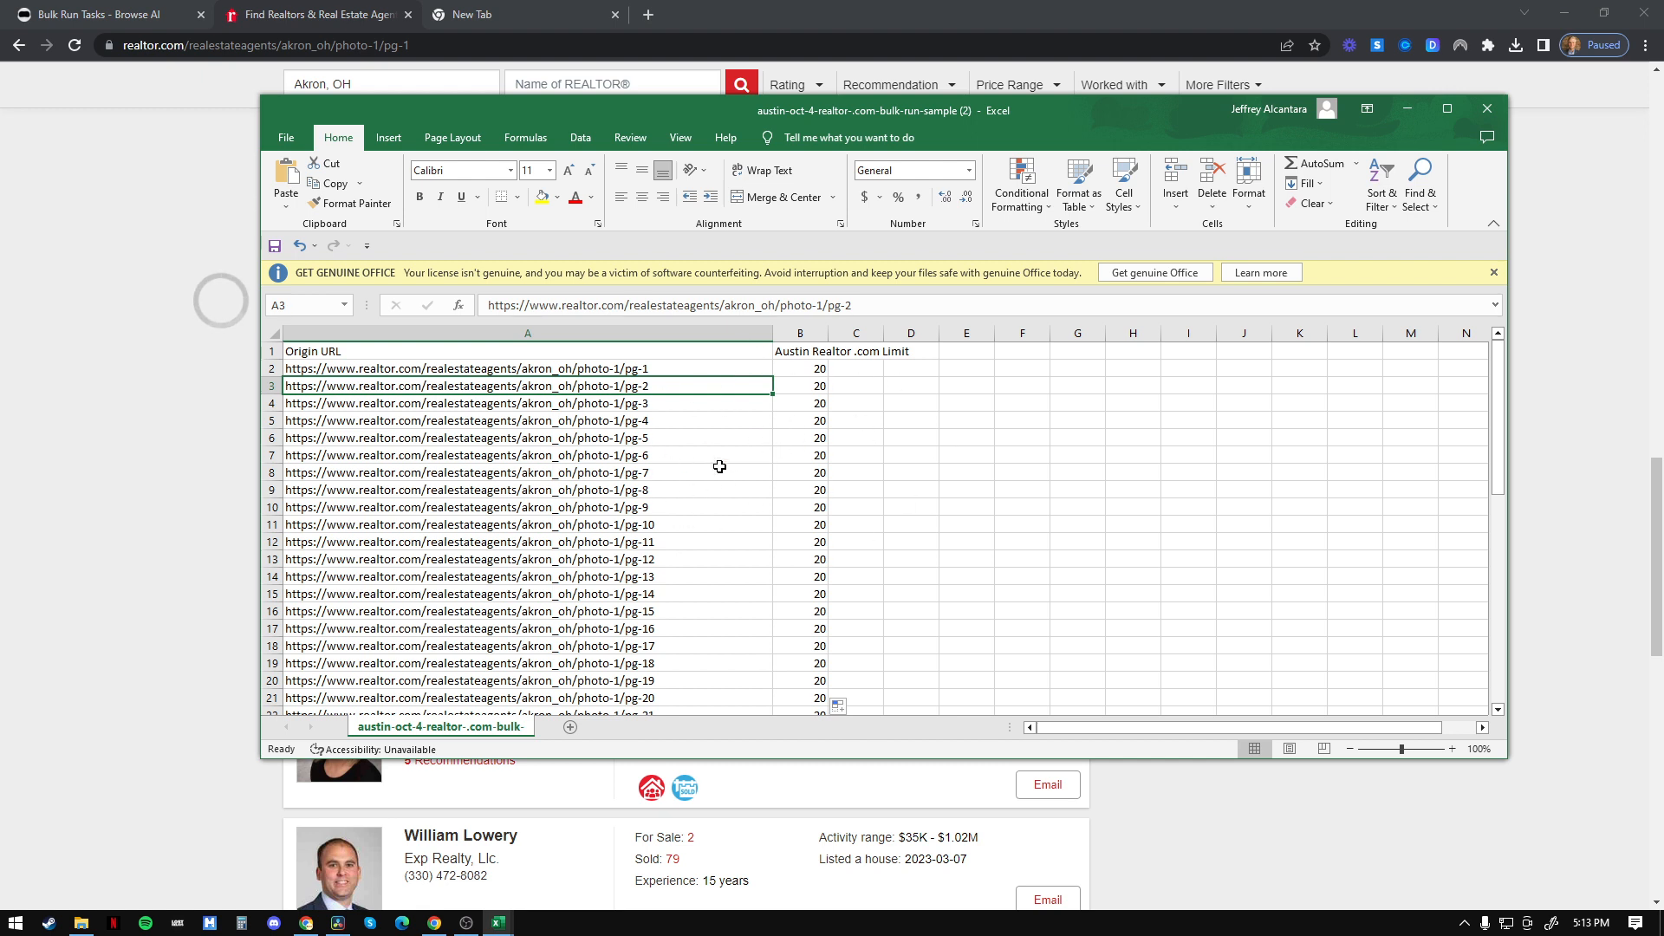
pyautogui.click(628, 458)
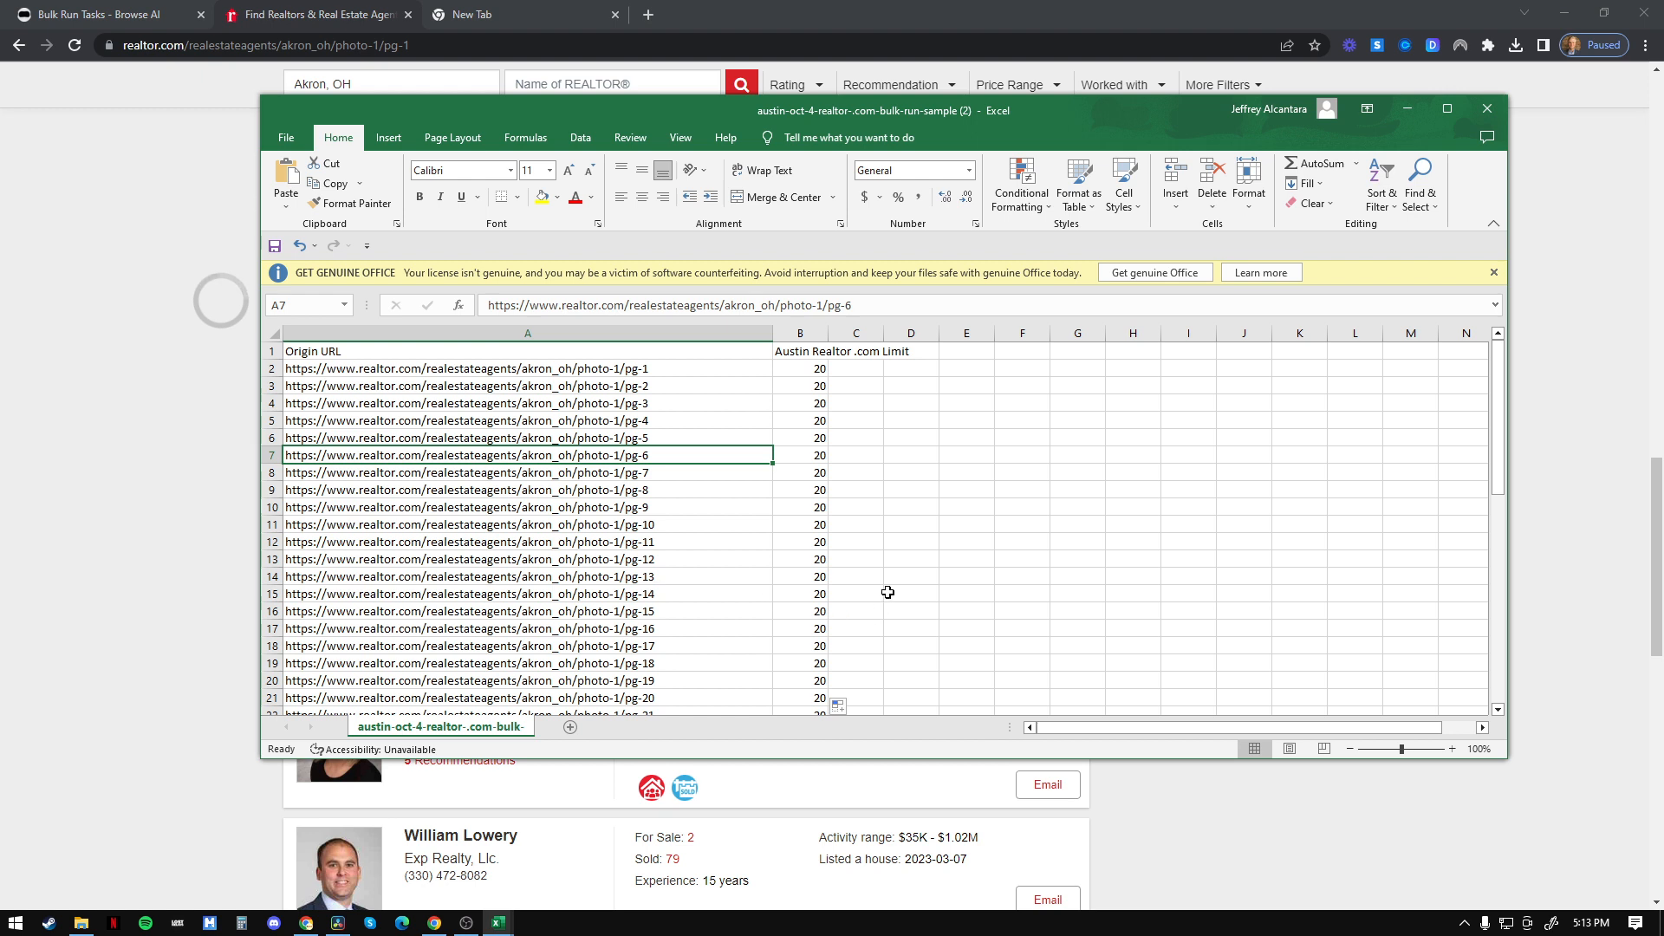
pyautogui.click(923, 559)
pyautogui.click(837, 457)
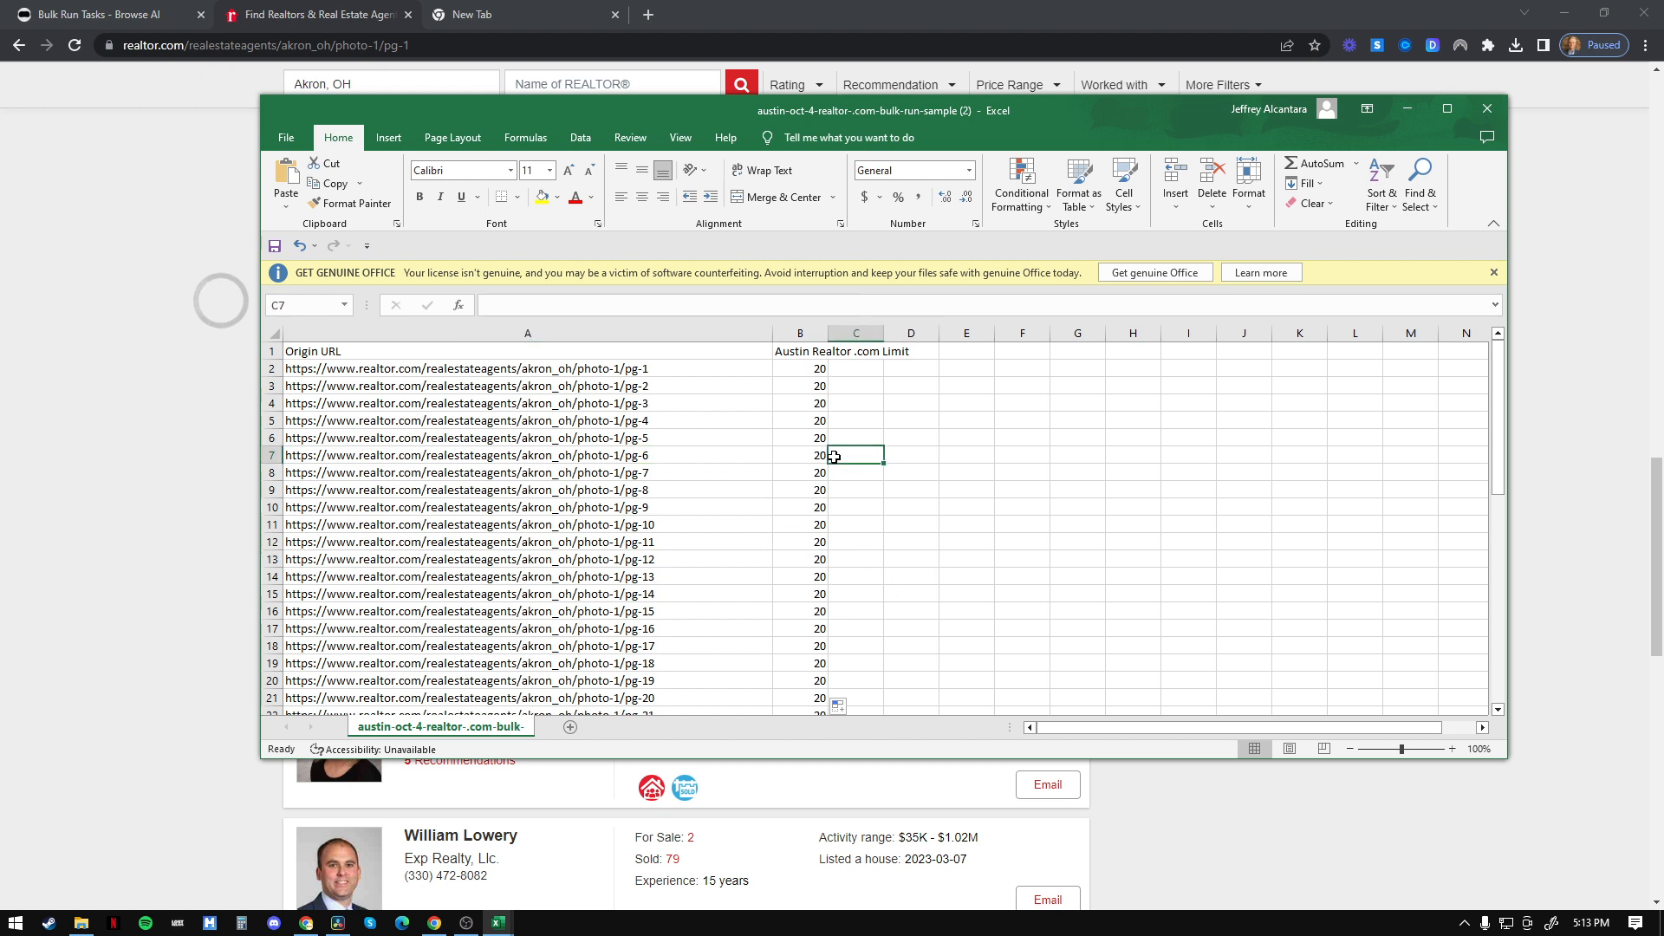
# Step: Copy the location text "Akron, OH" from the realtor.com search and return to the bulk-run workbook
pyautogui.click(286, 138)
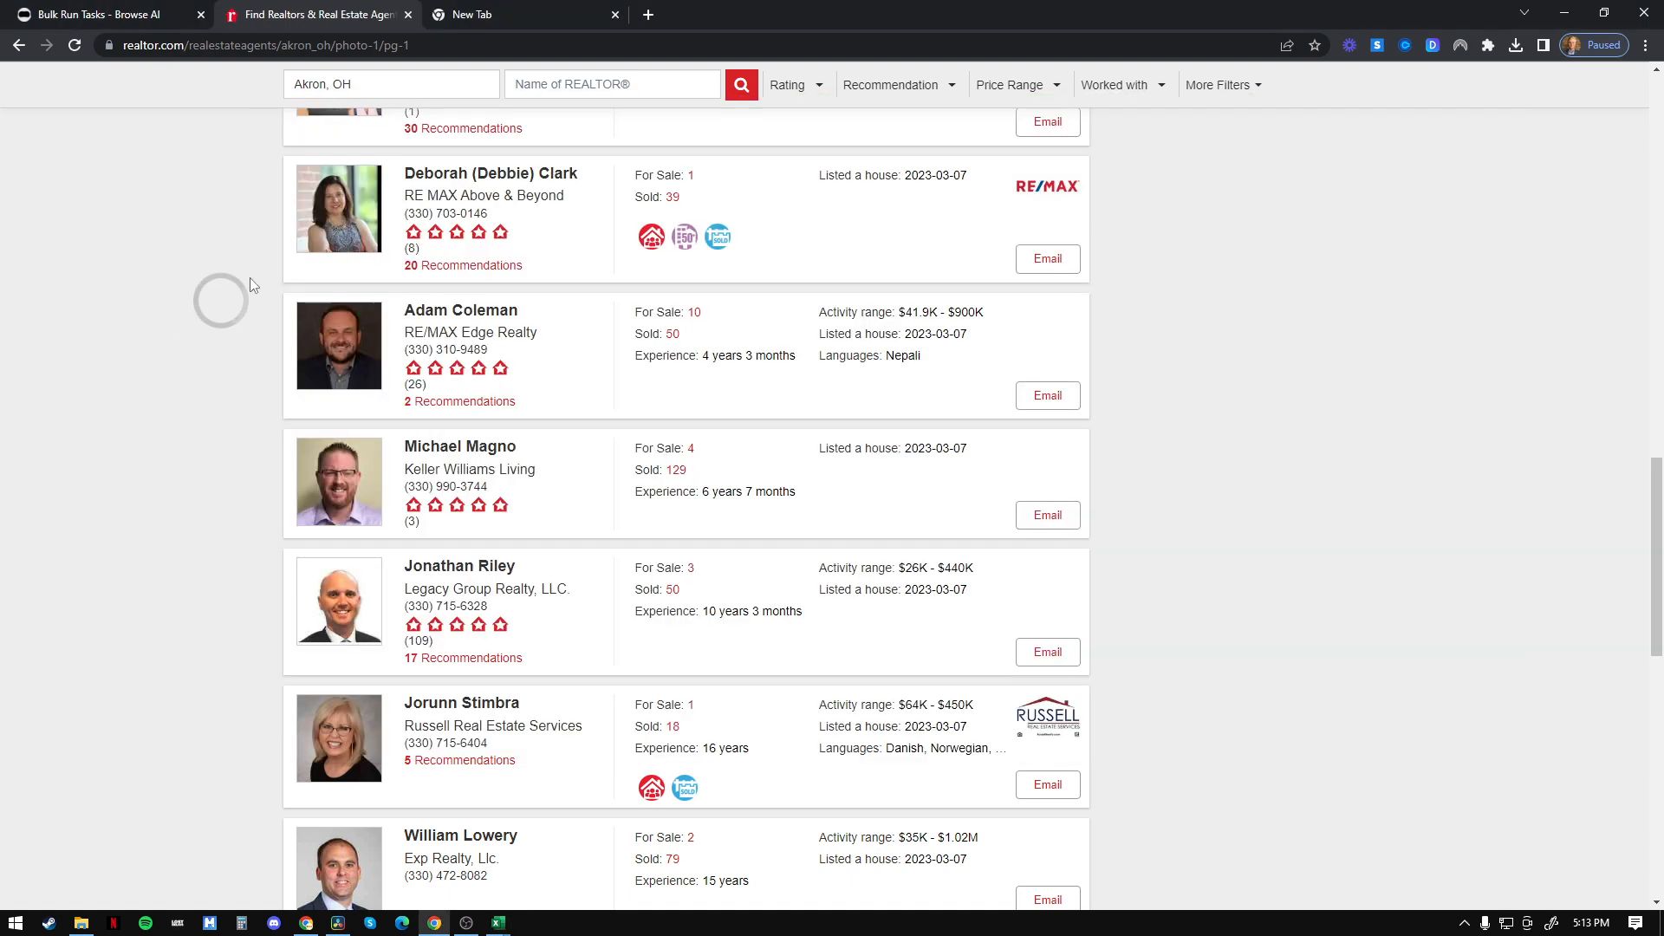
pyautogui.click(249, 278)
pyautogui.scroll(6, 250, 277)
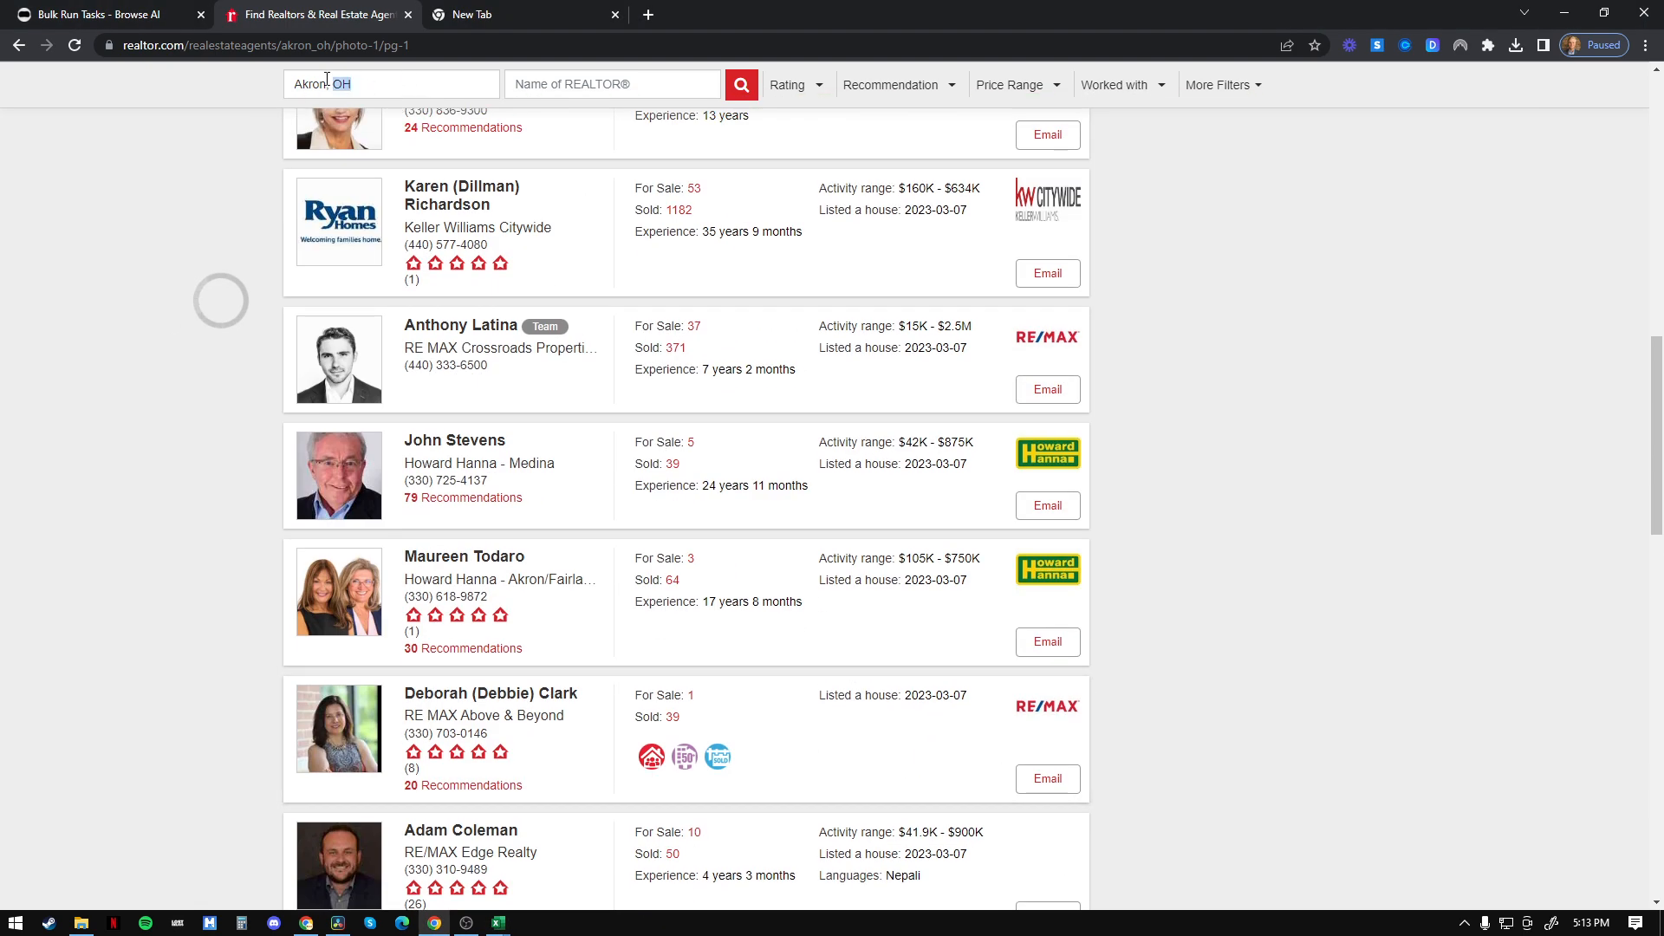
pyautogui.moveTo(327, 79); pyautogui.dragTo(291, 83)
pyautogui.hotkey('ctrl', 'c')
pyautogui.hotkey('alt', 'Tab')
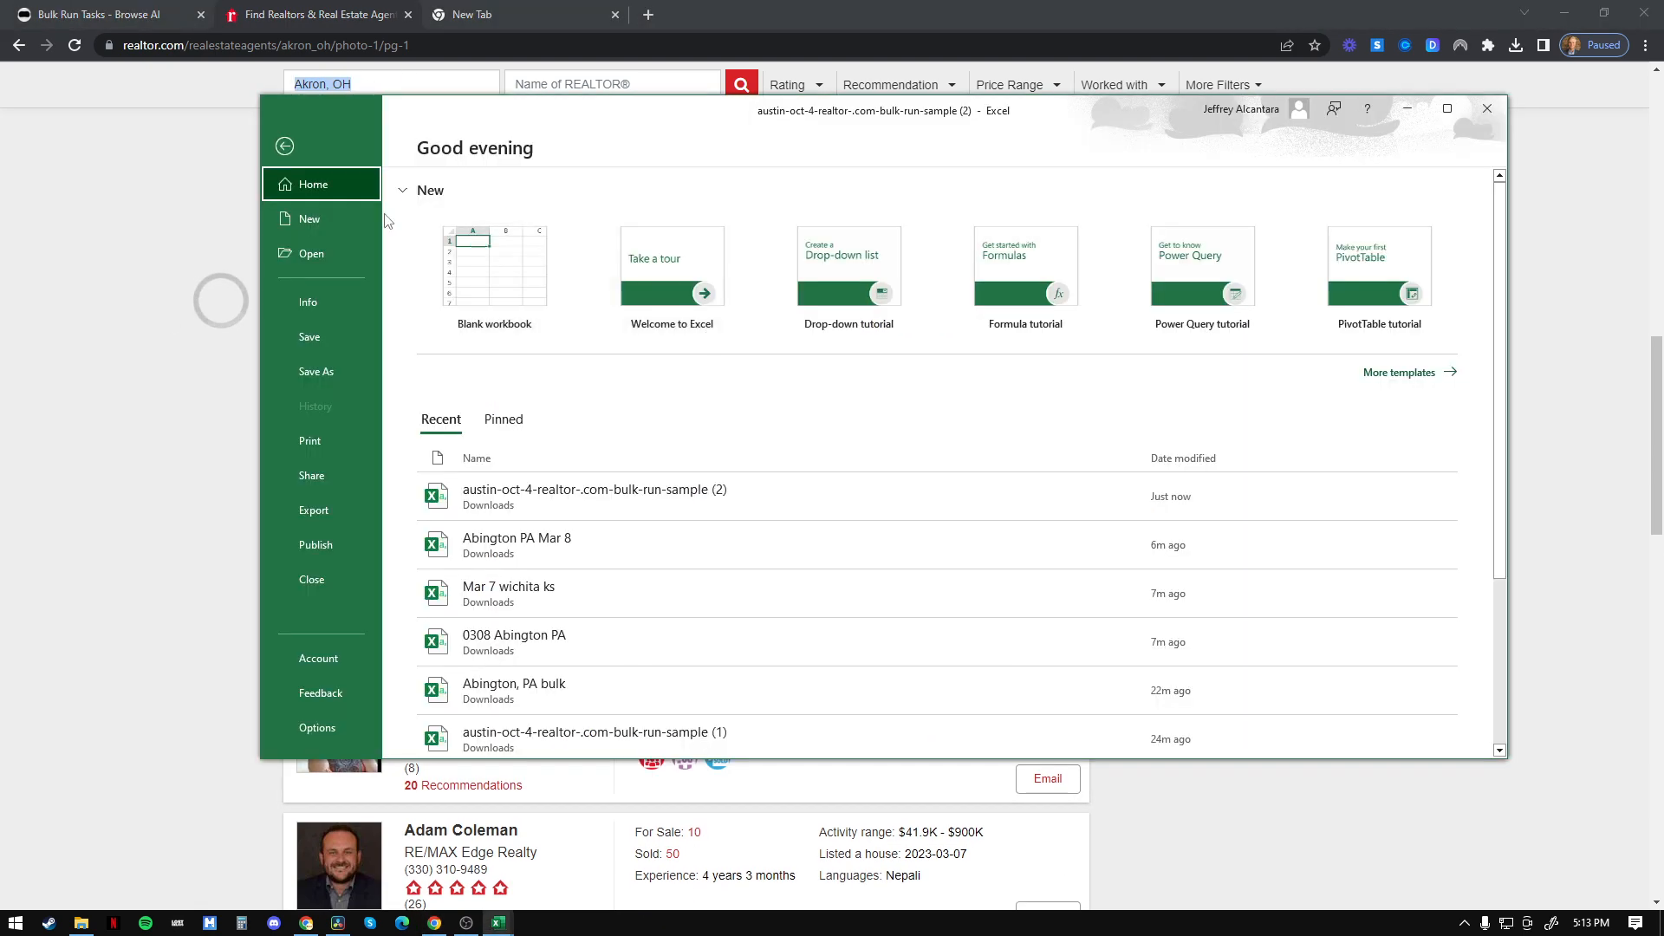
# Step: Save the workbook in Downloads as a comma-delimited CSV named "Akron, OH bulk", keeping the CSV format
pyautogui.click(319, 372)
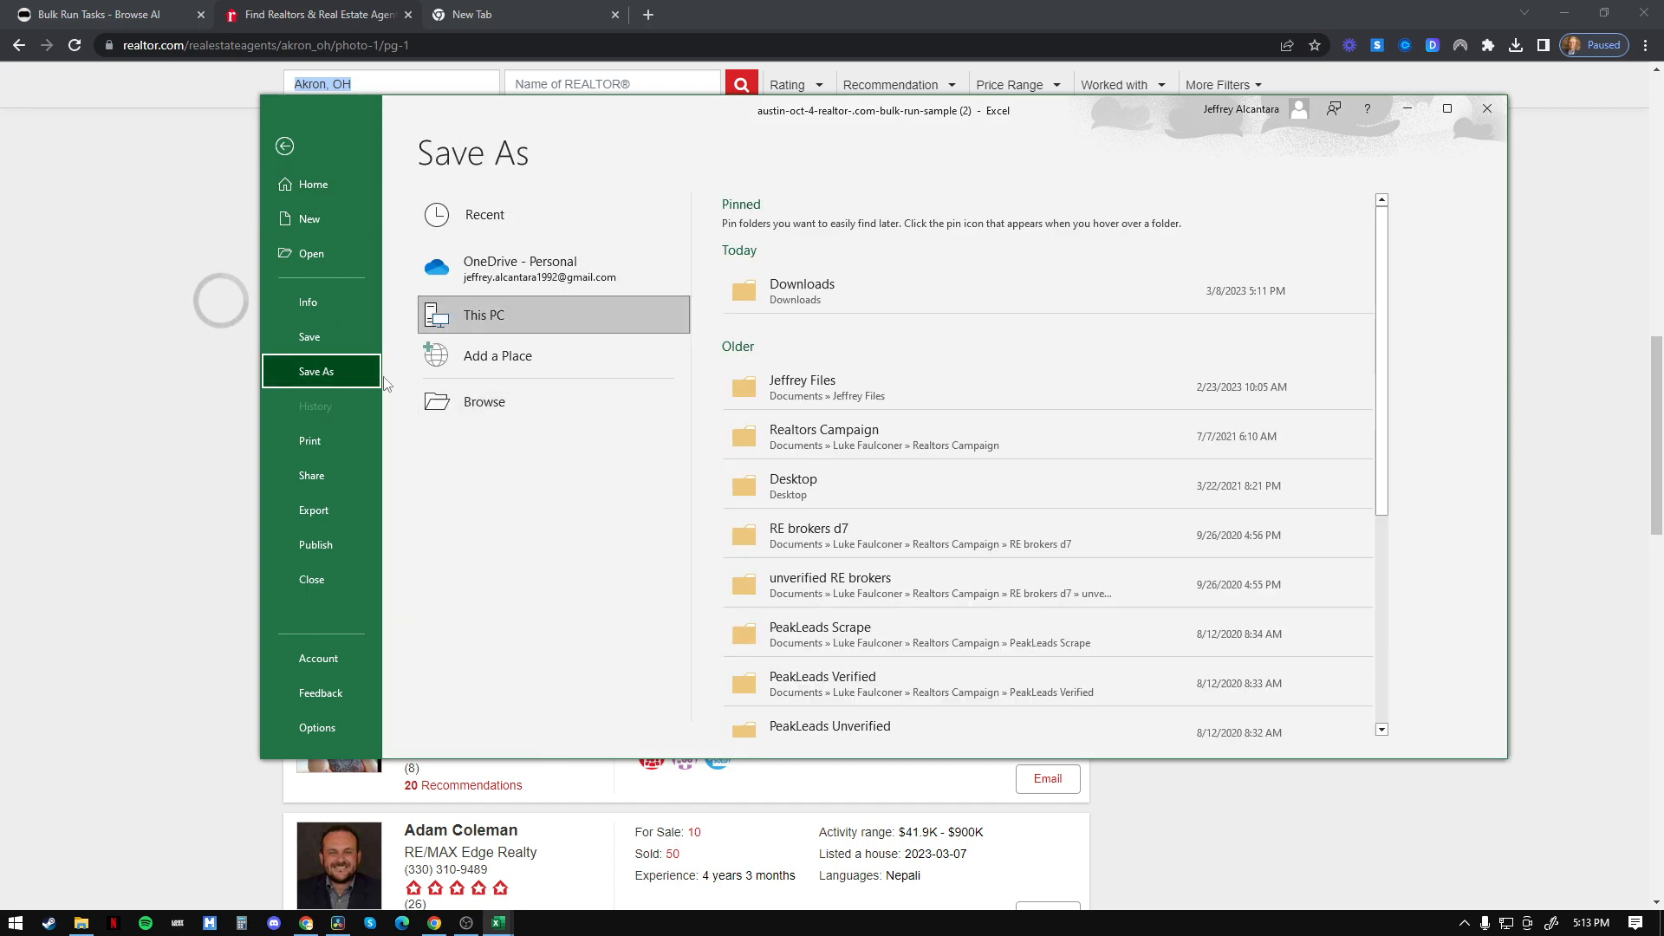
pyautogui.click(907, 287)
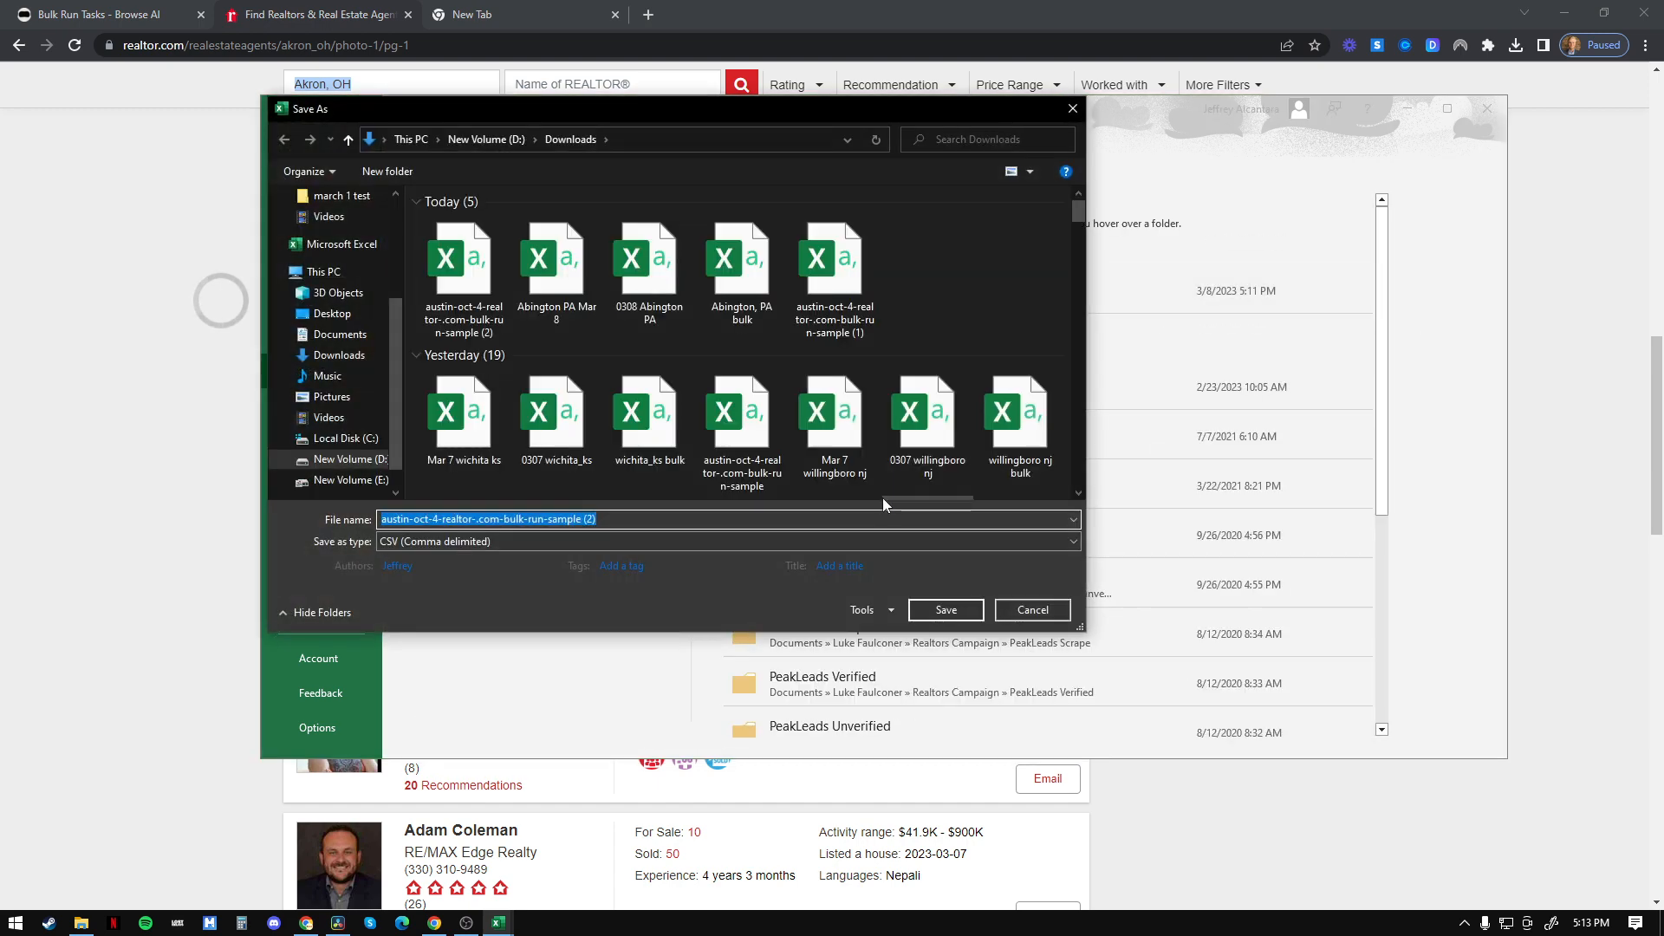
pyautogui.hotkey('ctrl', 'v')
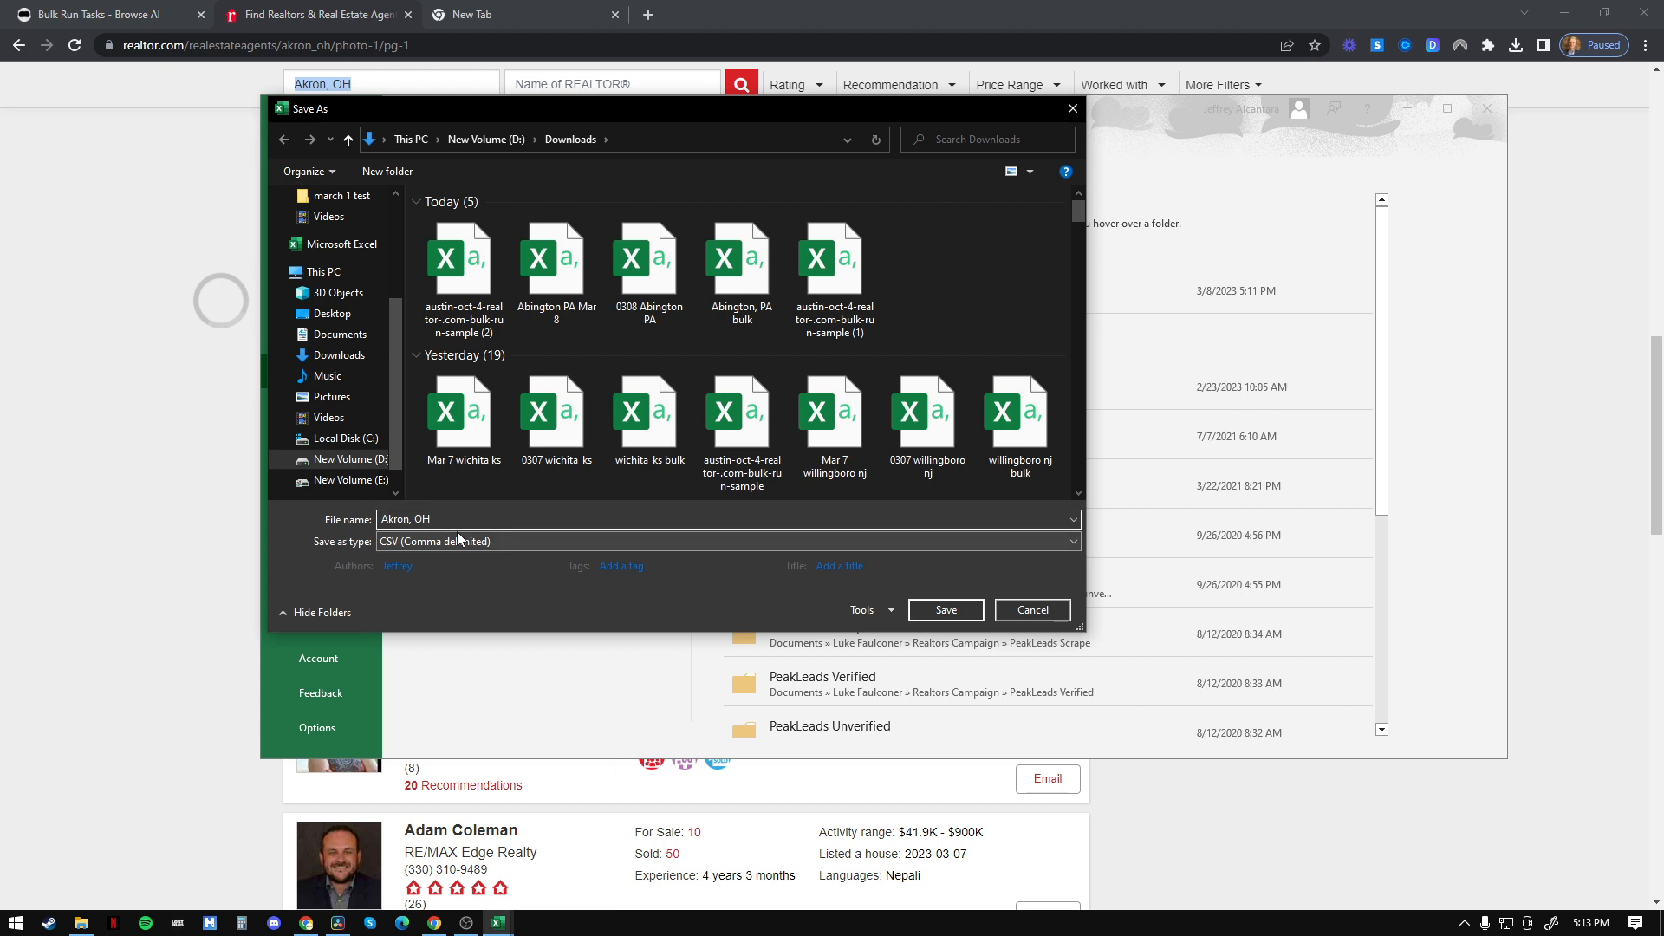
pyautogui.write('bulk')
pyautogui.click(952, 613)
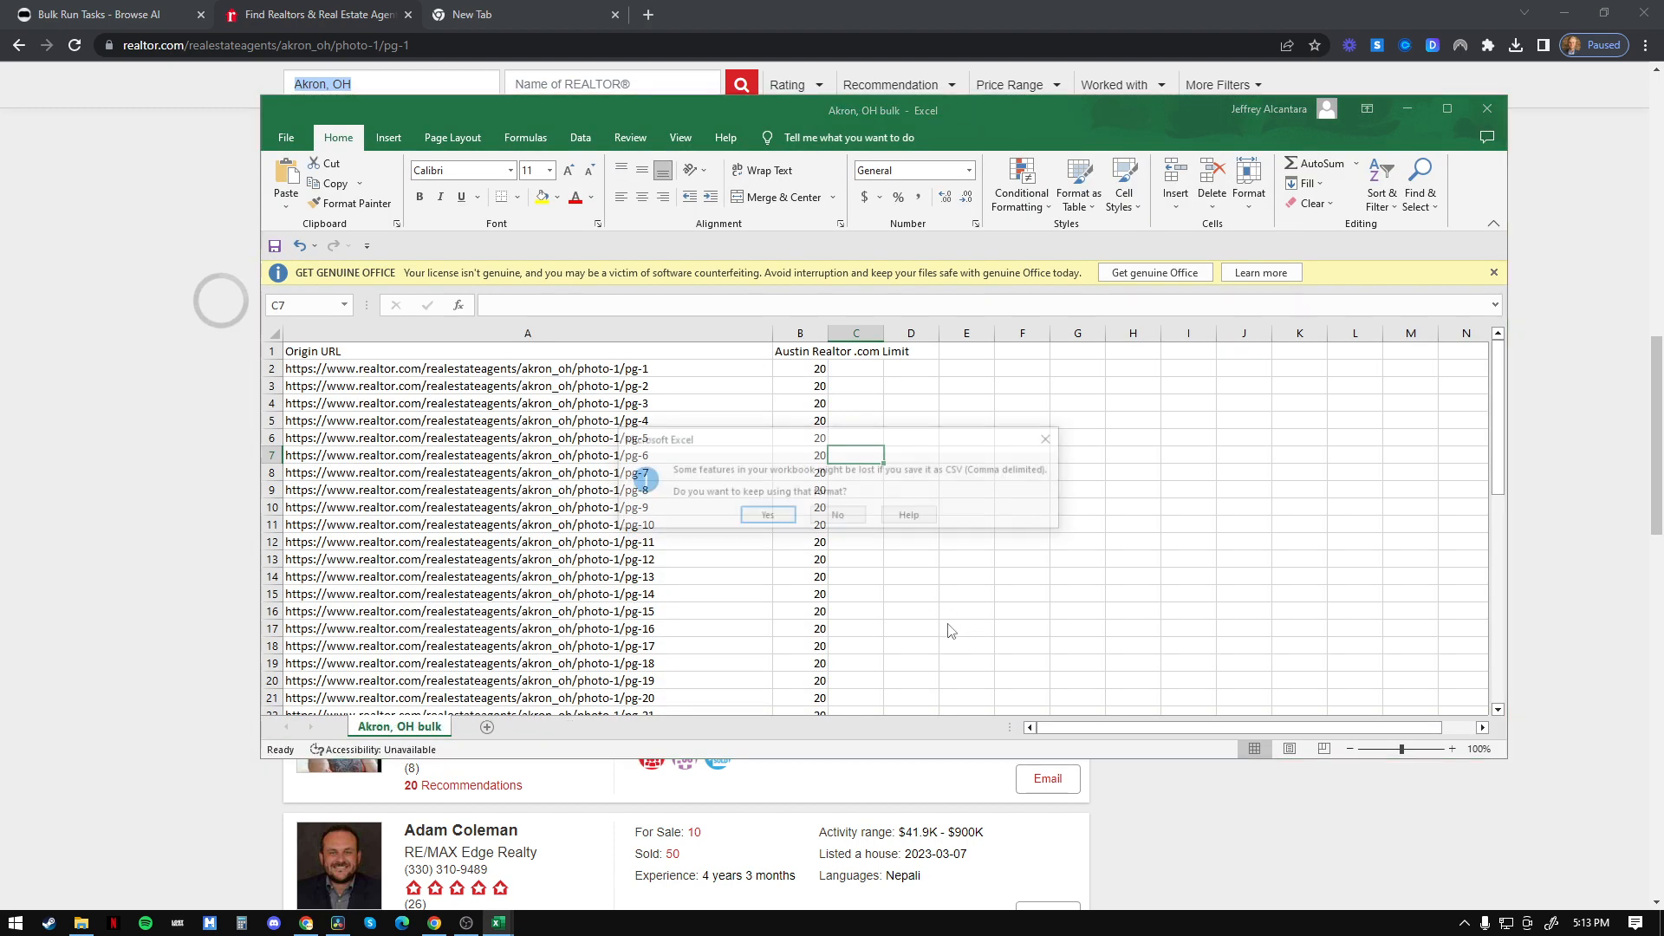
pyautogui.click(753, 515)
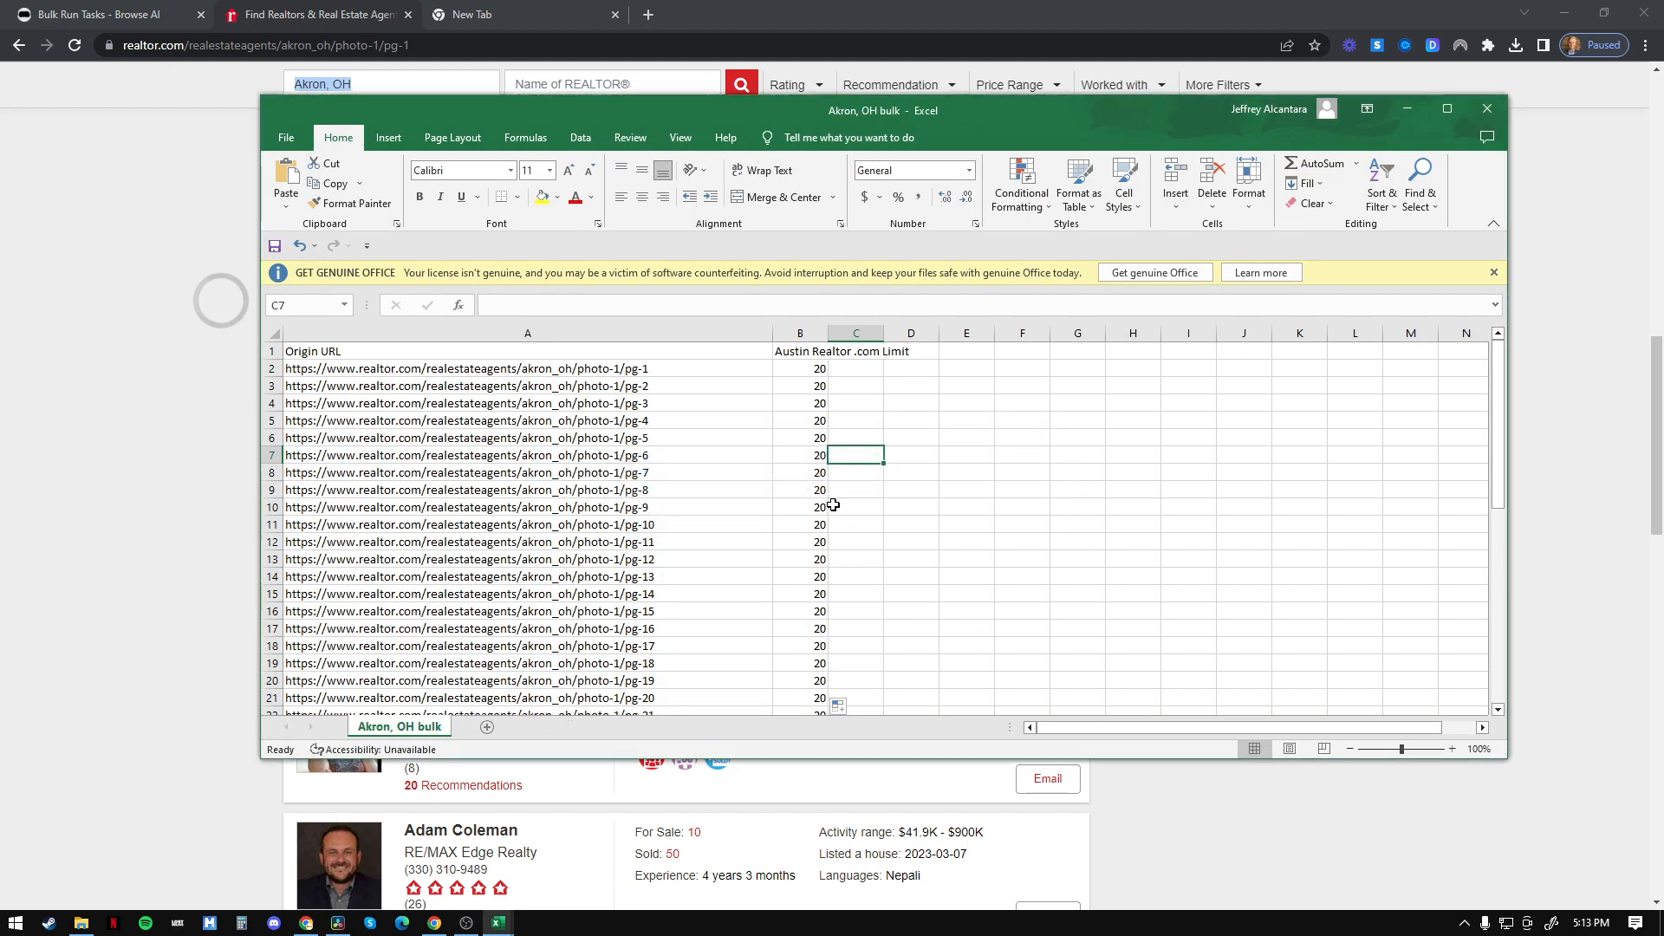
# Step: Switch to Browse AI and upload the "Akron, OH bulk" CSV from Downloads to the Austin Oct 4 Realtor .com robot's bulk run
pyautogui.moveTo(733, 119); pyautogui.dragTo(768, 104)
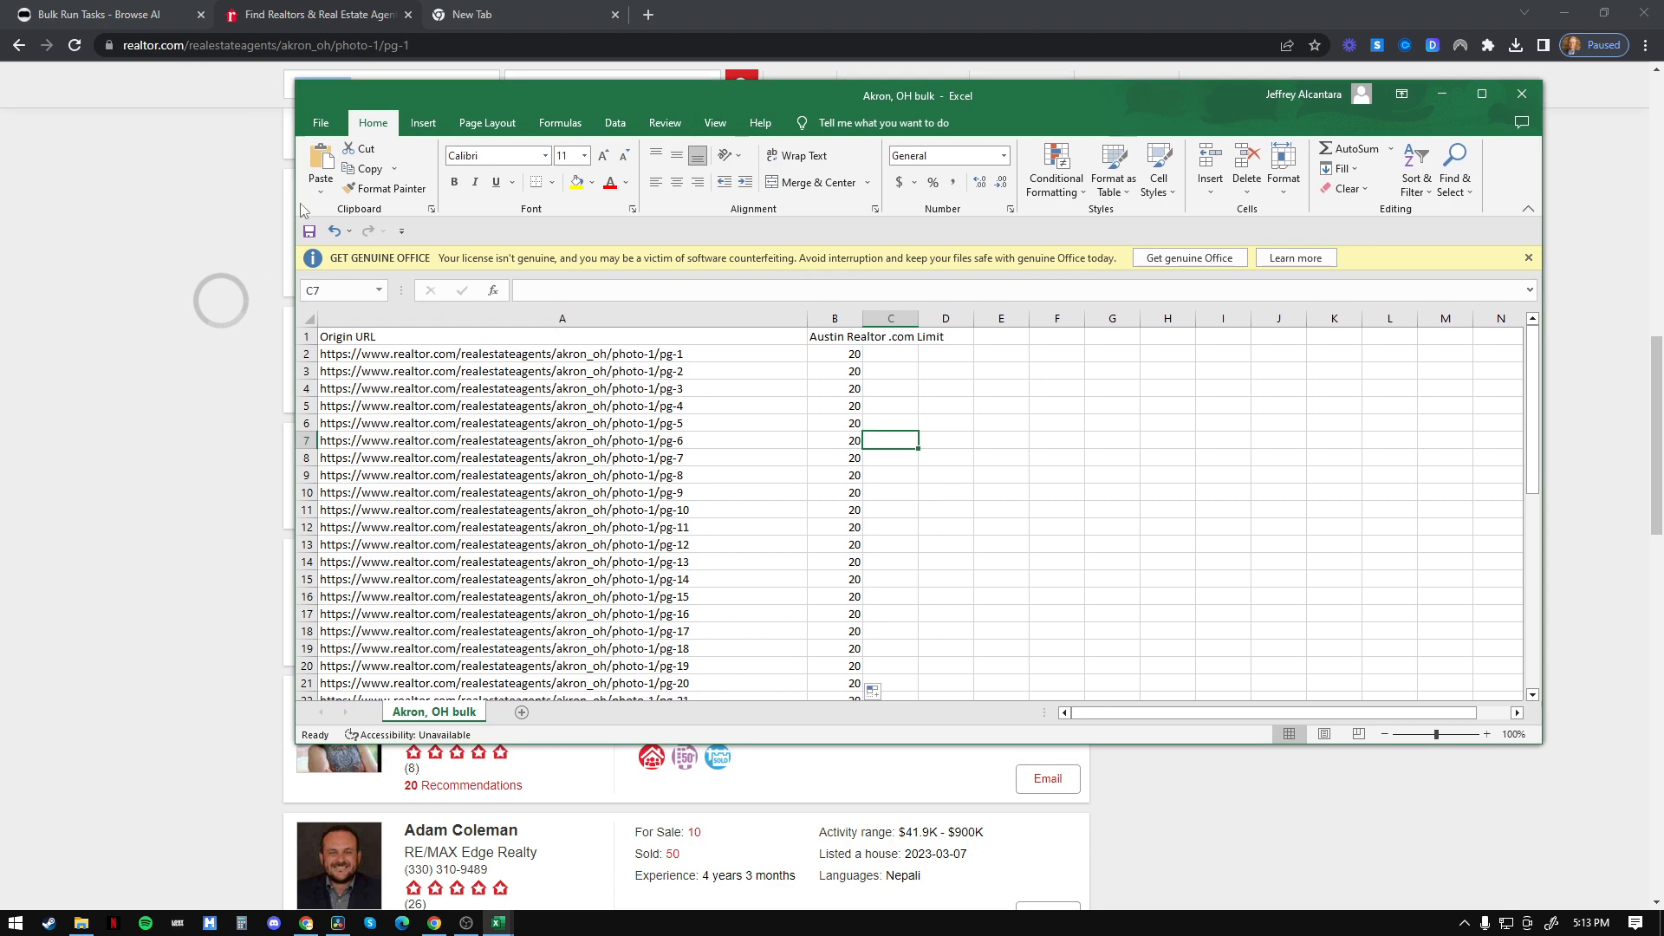
pyautogui.click(192, 368)
pyautogui.click(100, 15)
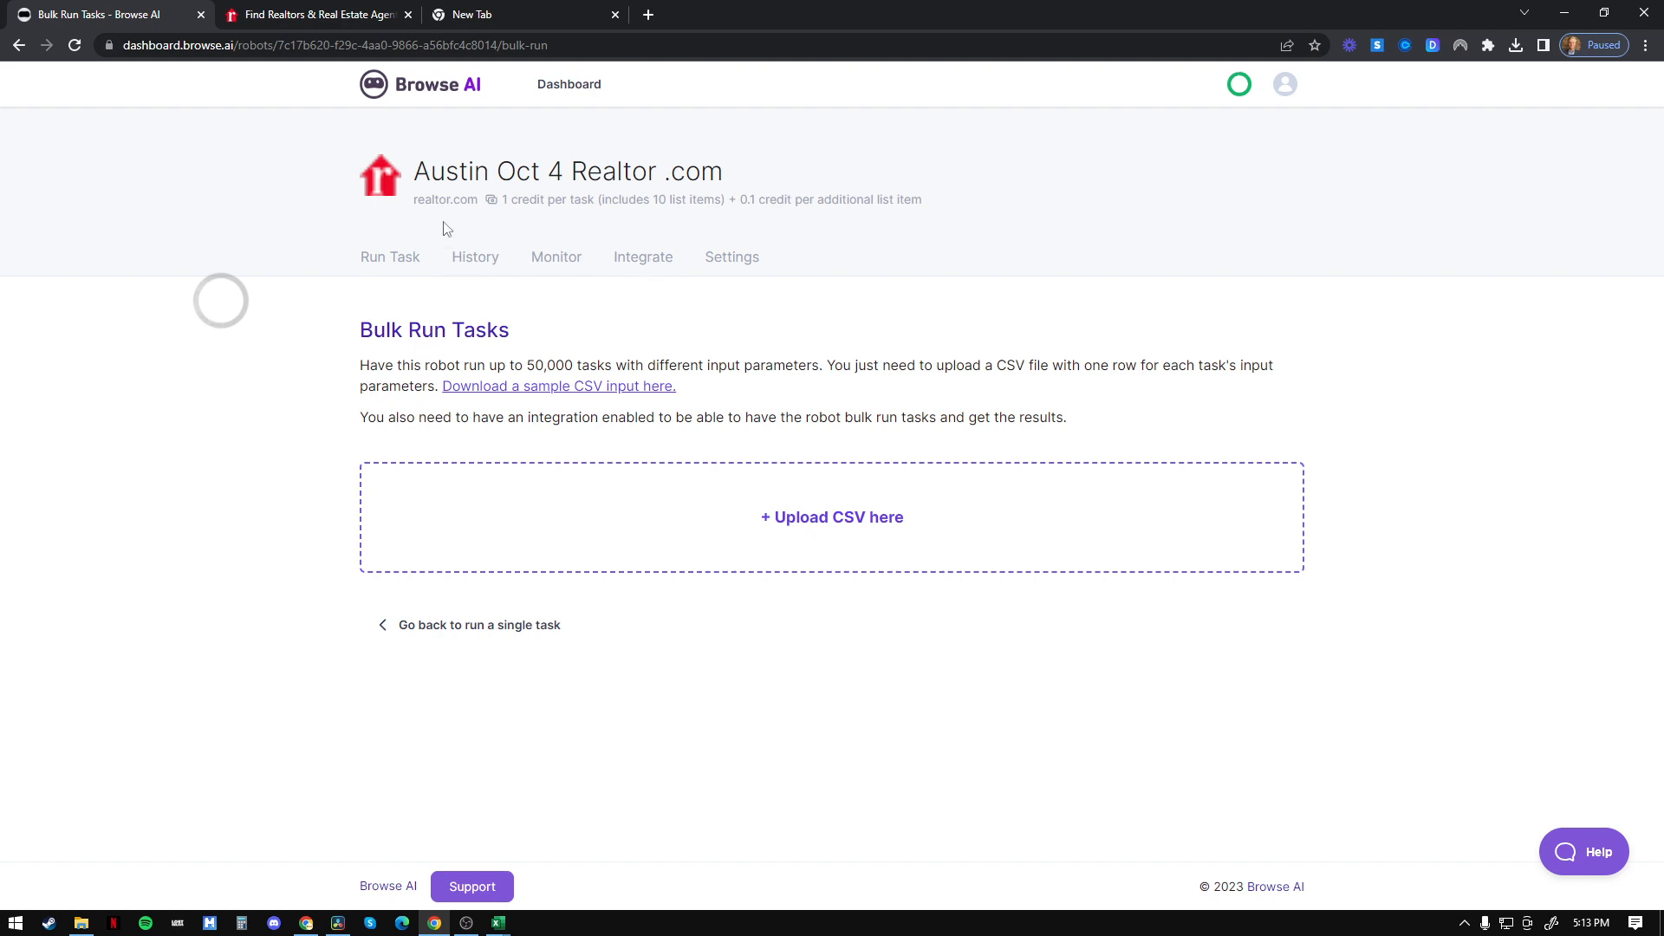
pyautogui.click(856, 517)
pyautogui.click(199, 186)
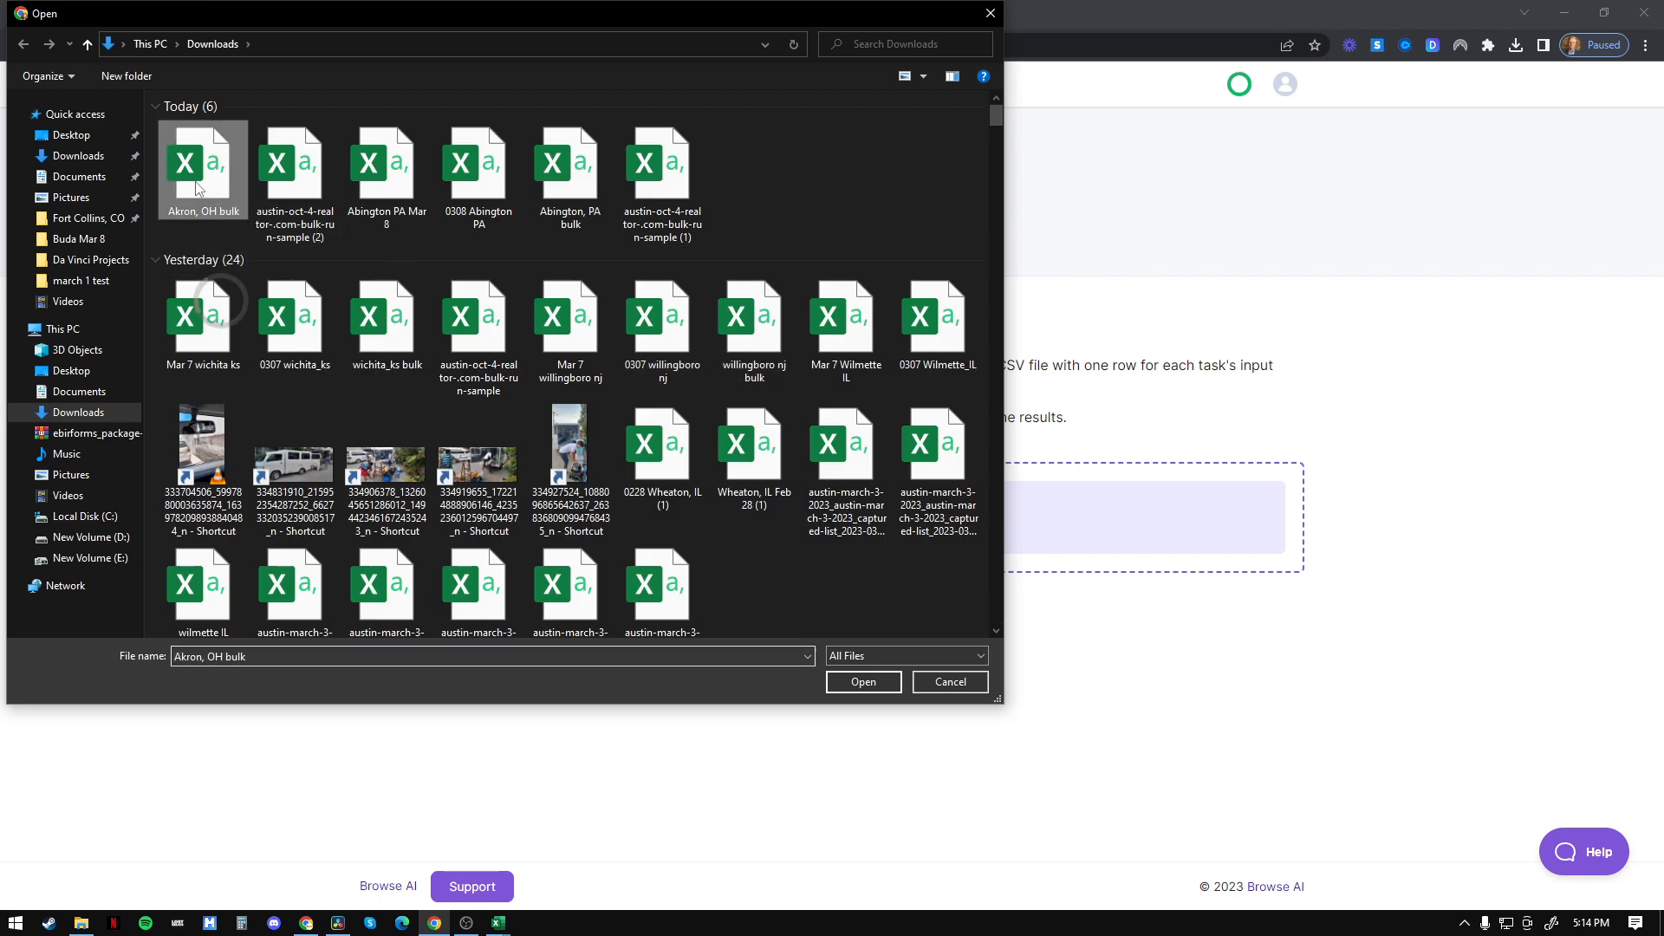
pyautogui.click(870, 683)
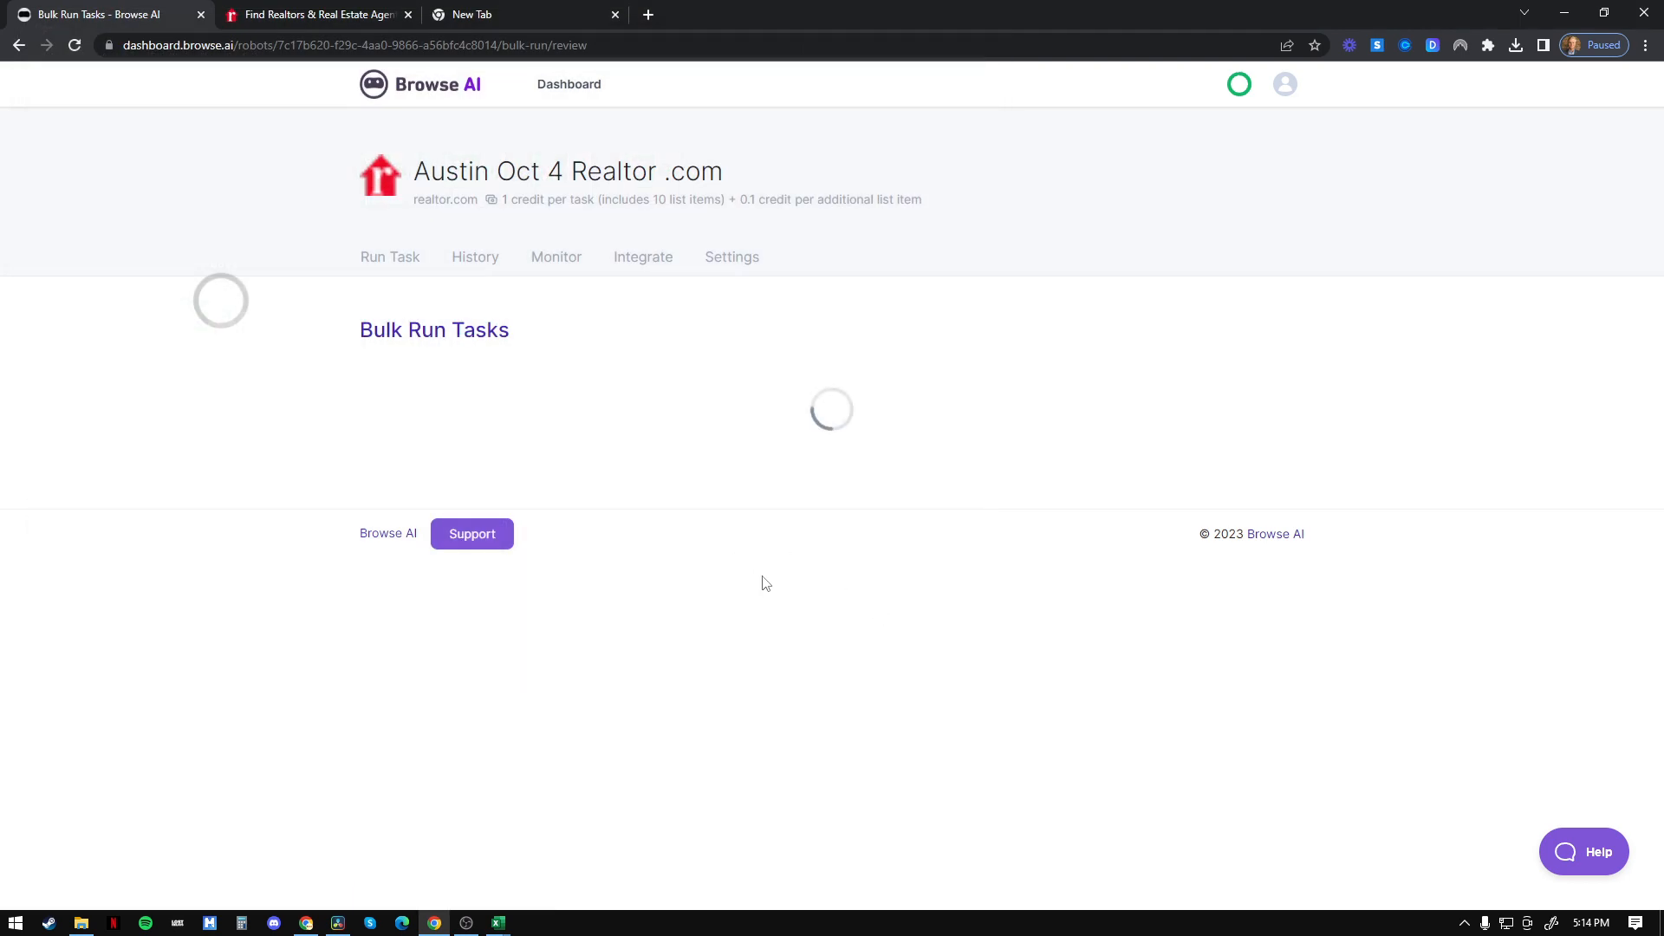
# Step: Check the imported origin URLs and limits in the robot input parameters from the first row to the last
pyautogui.scroll(-4, 764, 583)
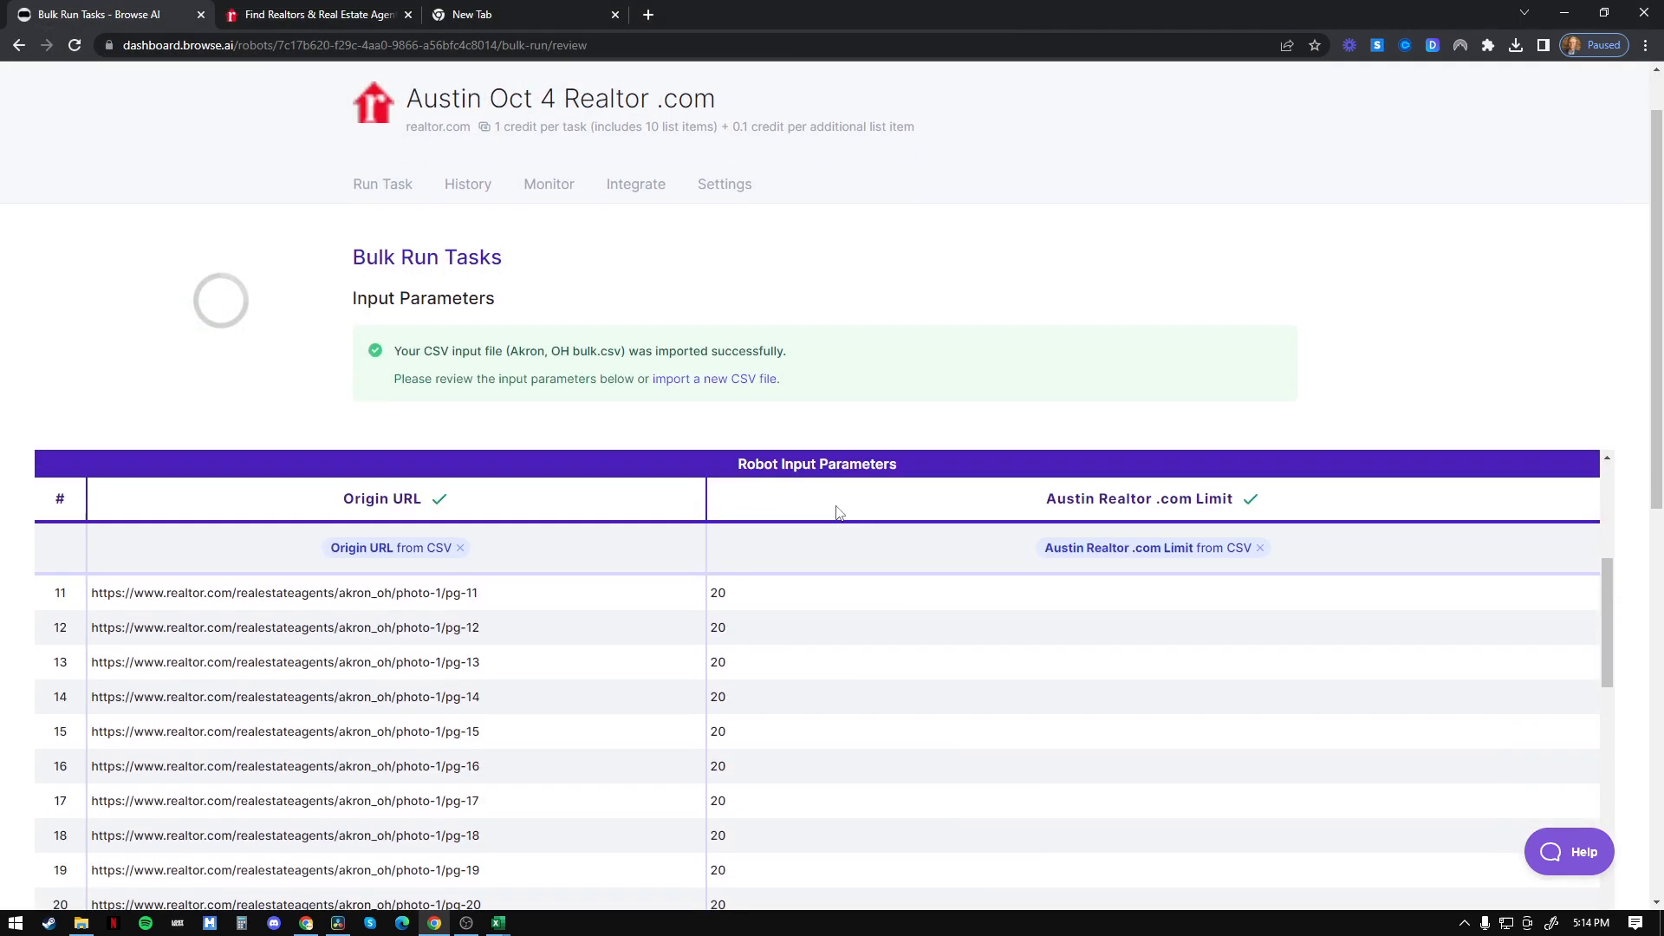
pyautogui.scroll(-4, 840, 409)
pyautogui.scroll(-2, 634, 434)
pyautogui.scroll(-12, 633, 435)
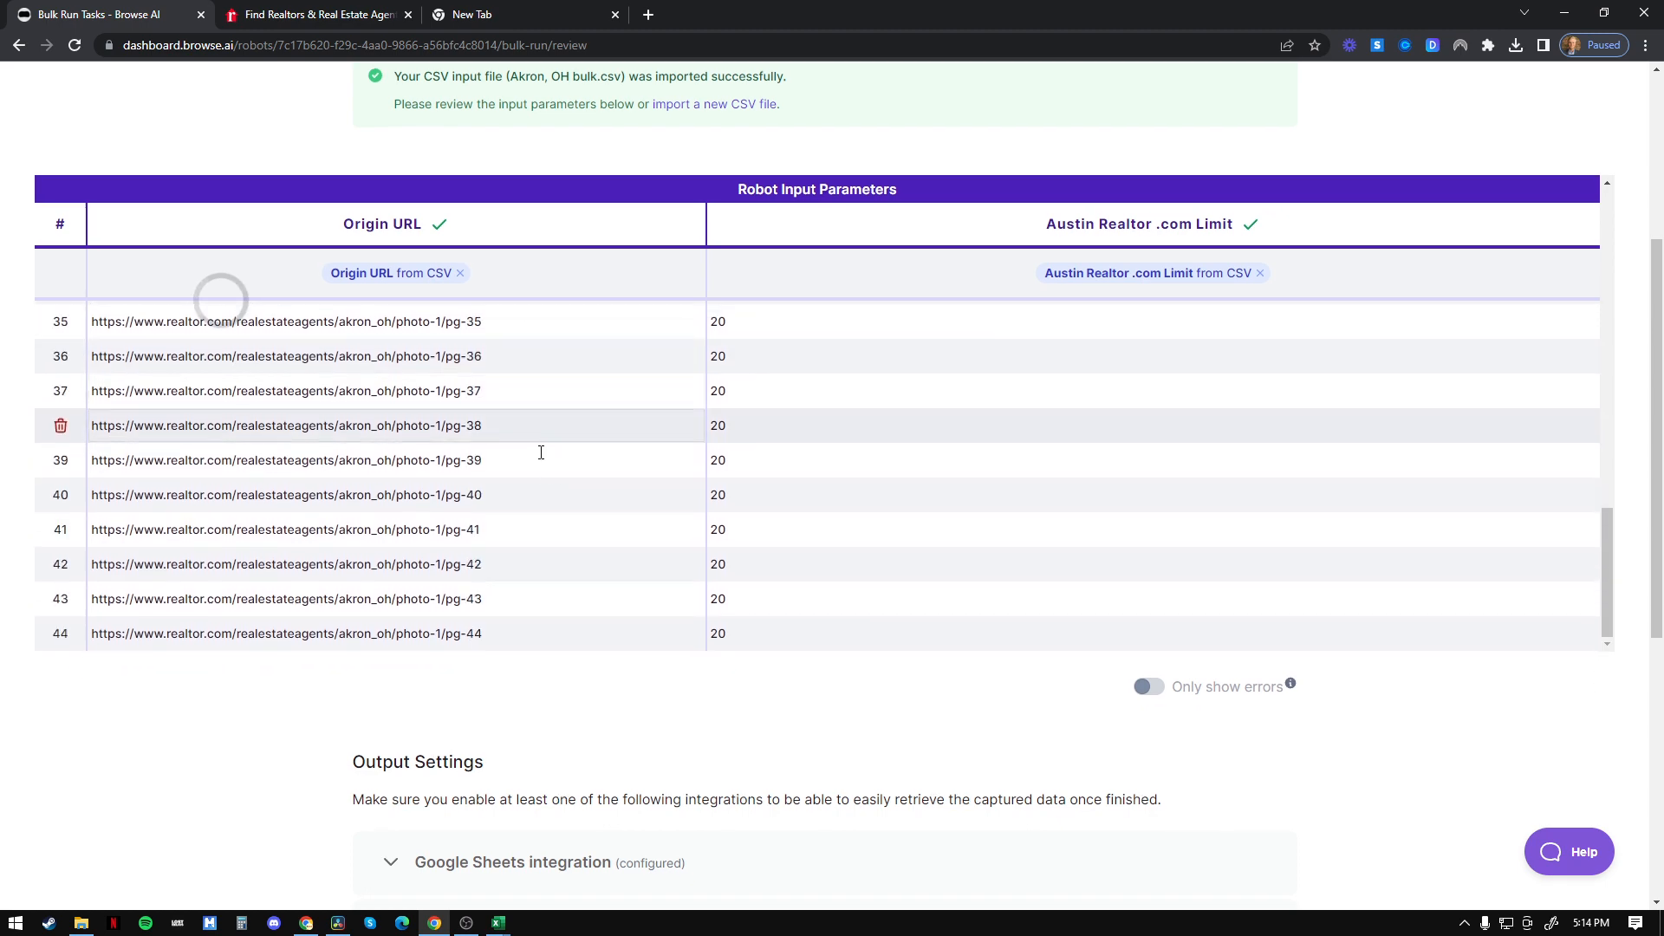
pyautogui.scroll(5, 431, 601)
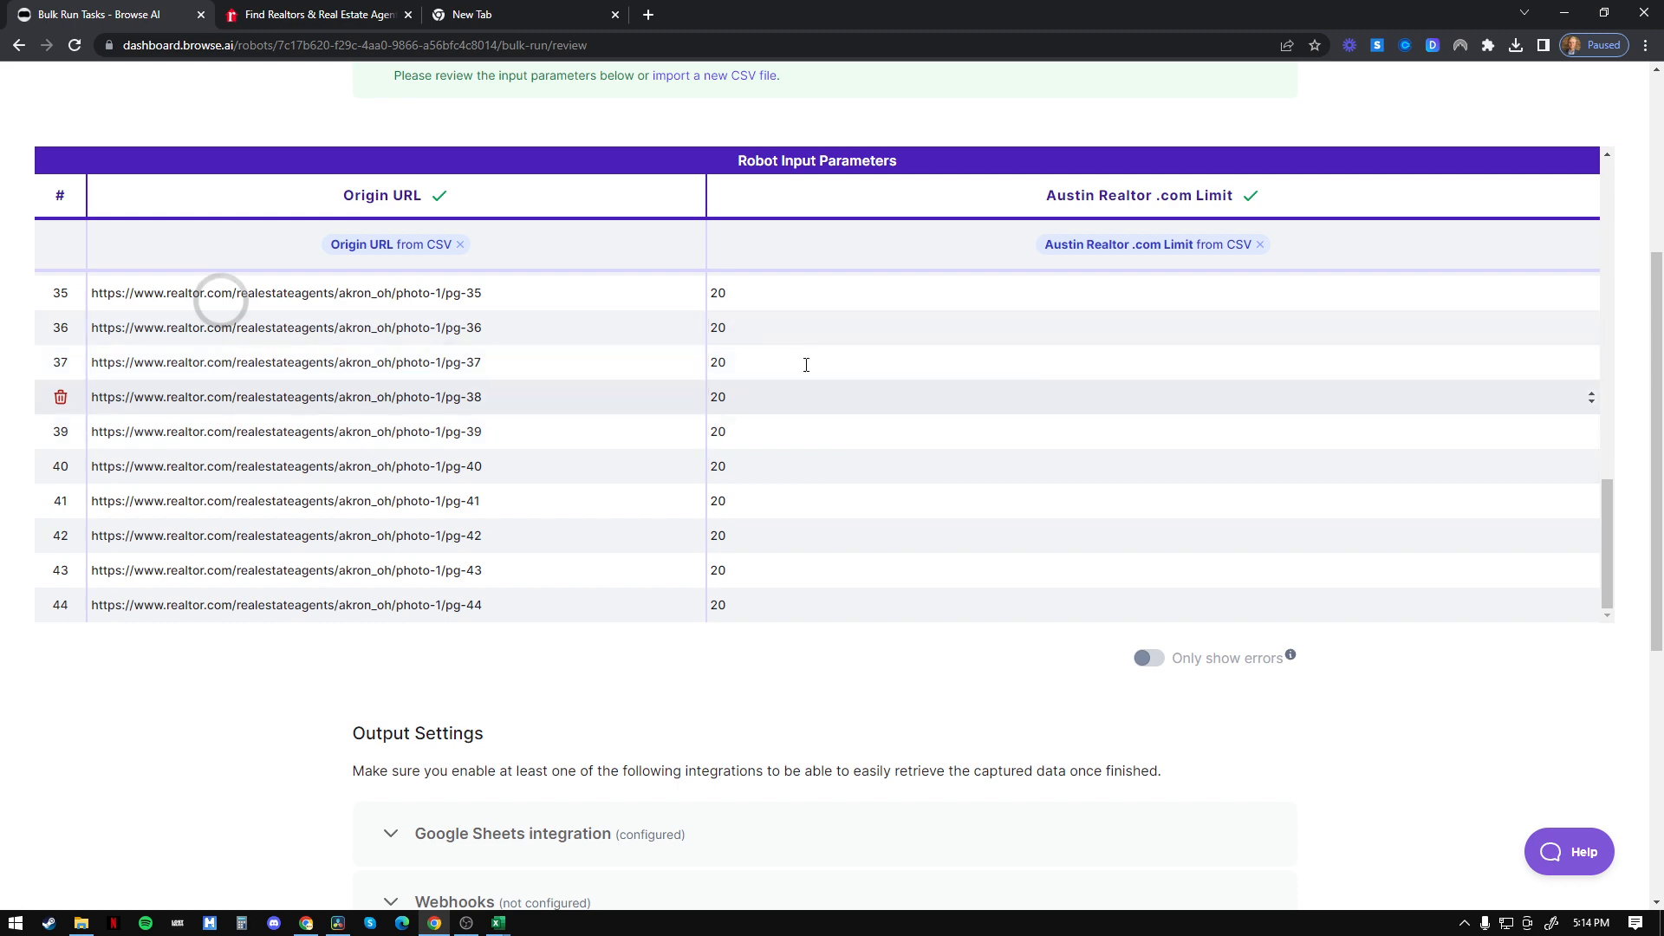
pyautogui.scroll(11, 790, 493)
pyautogui.scroll(6, 790, 493)
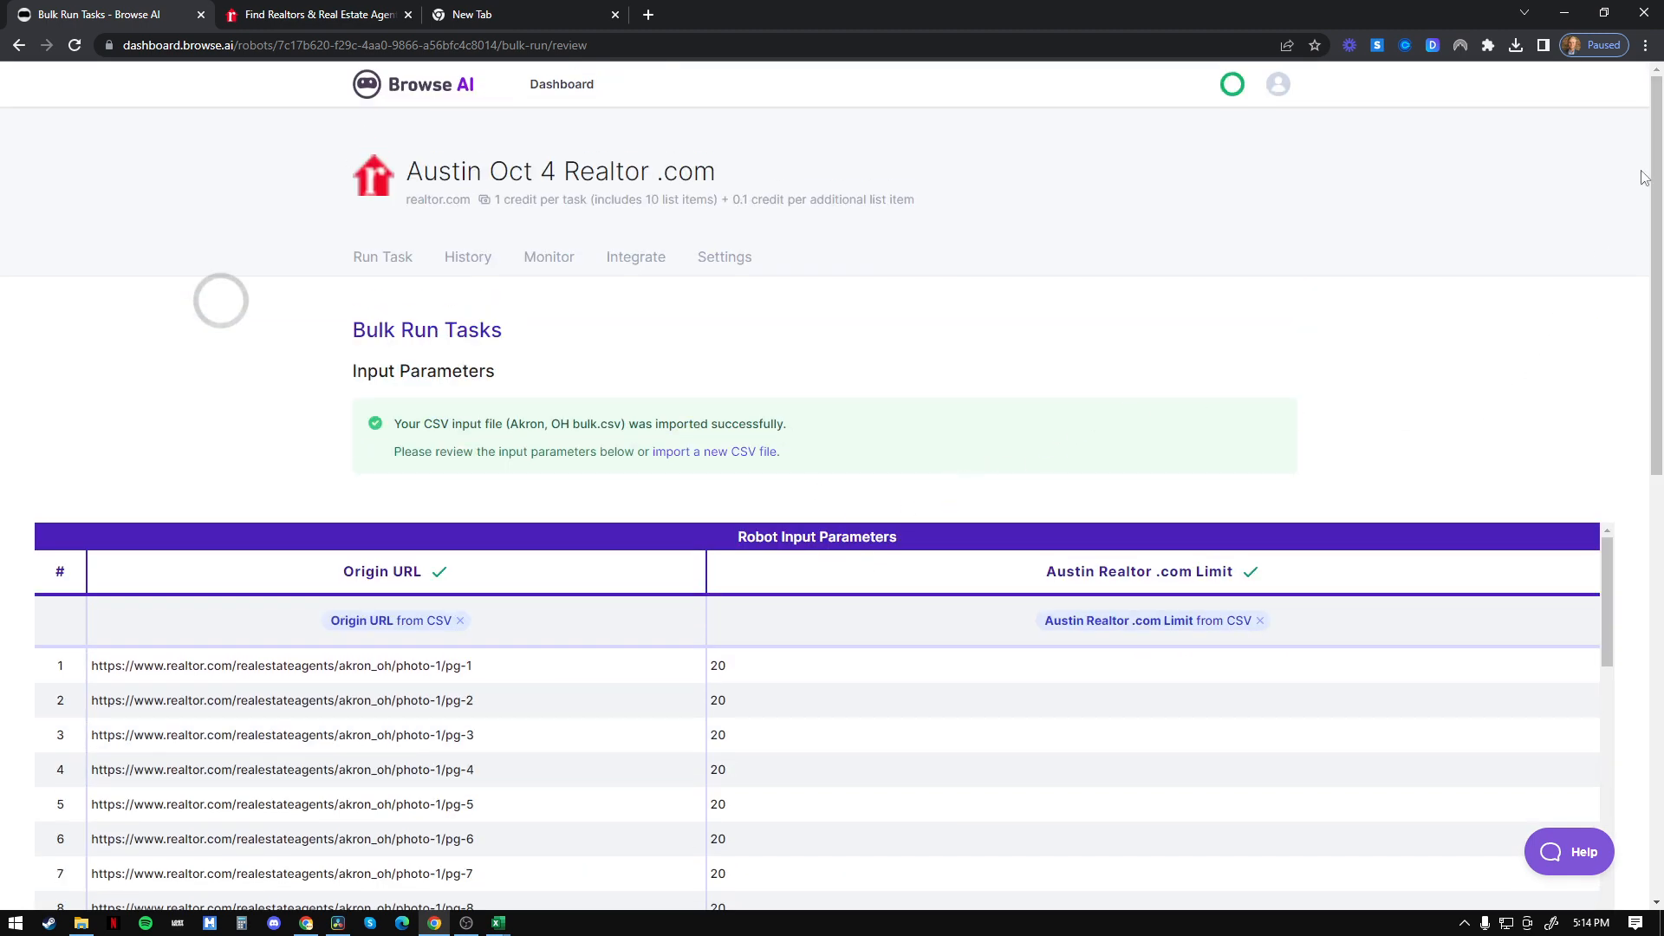
# Step: Start the bulk run of all 44 Akron tasks and approve its potential credit use
pyautogui.scroll(-10, 927, 617)
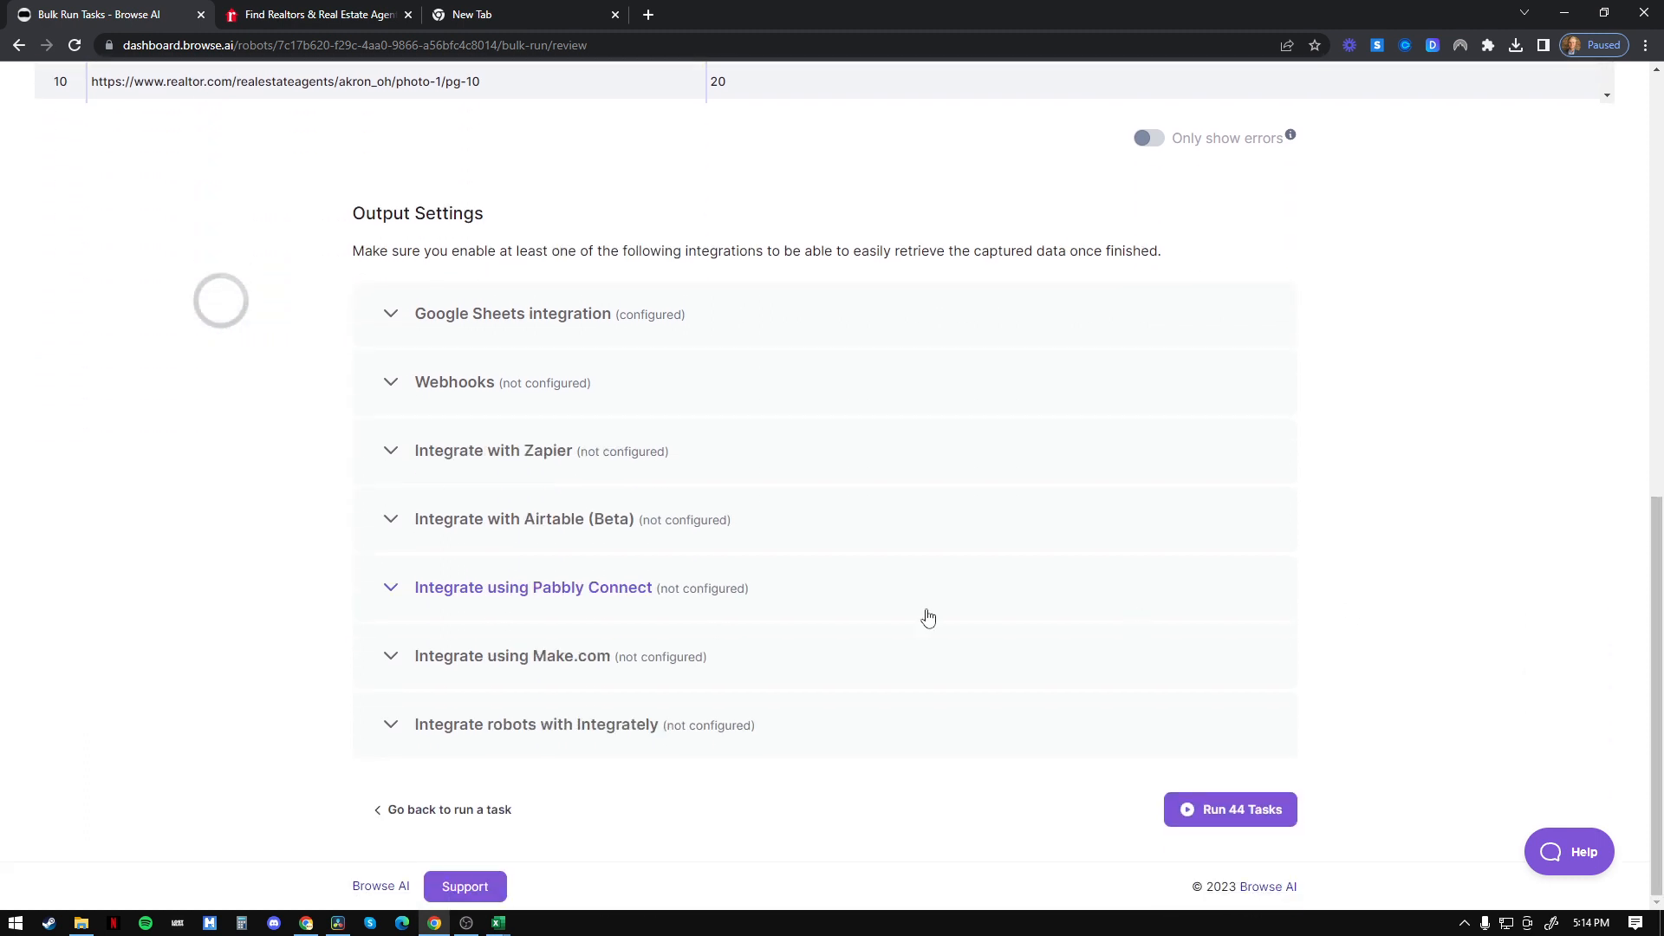
pyautogui.click(1206, 810)
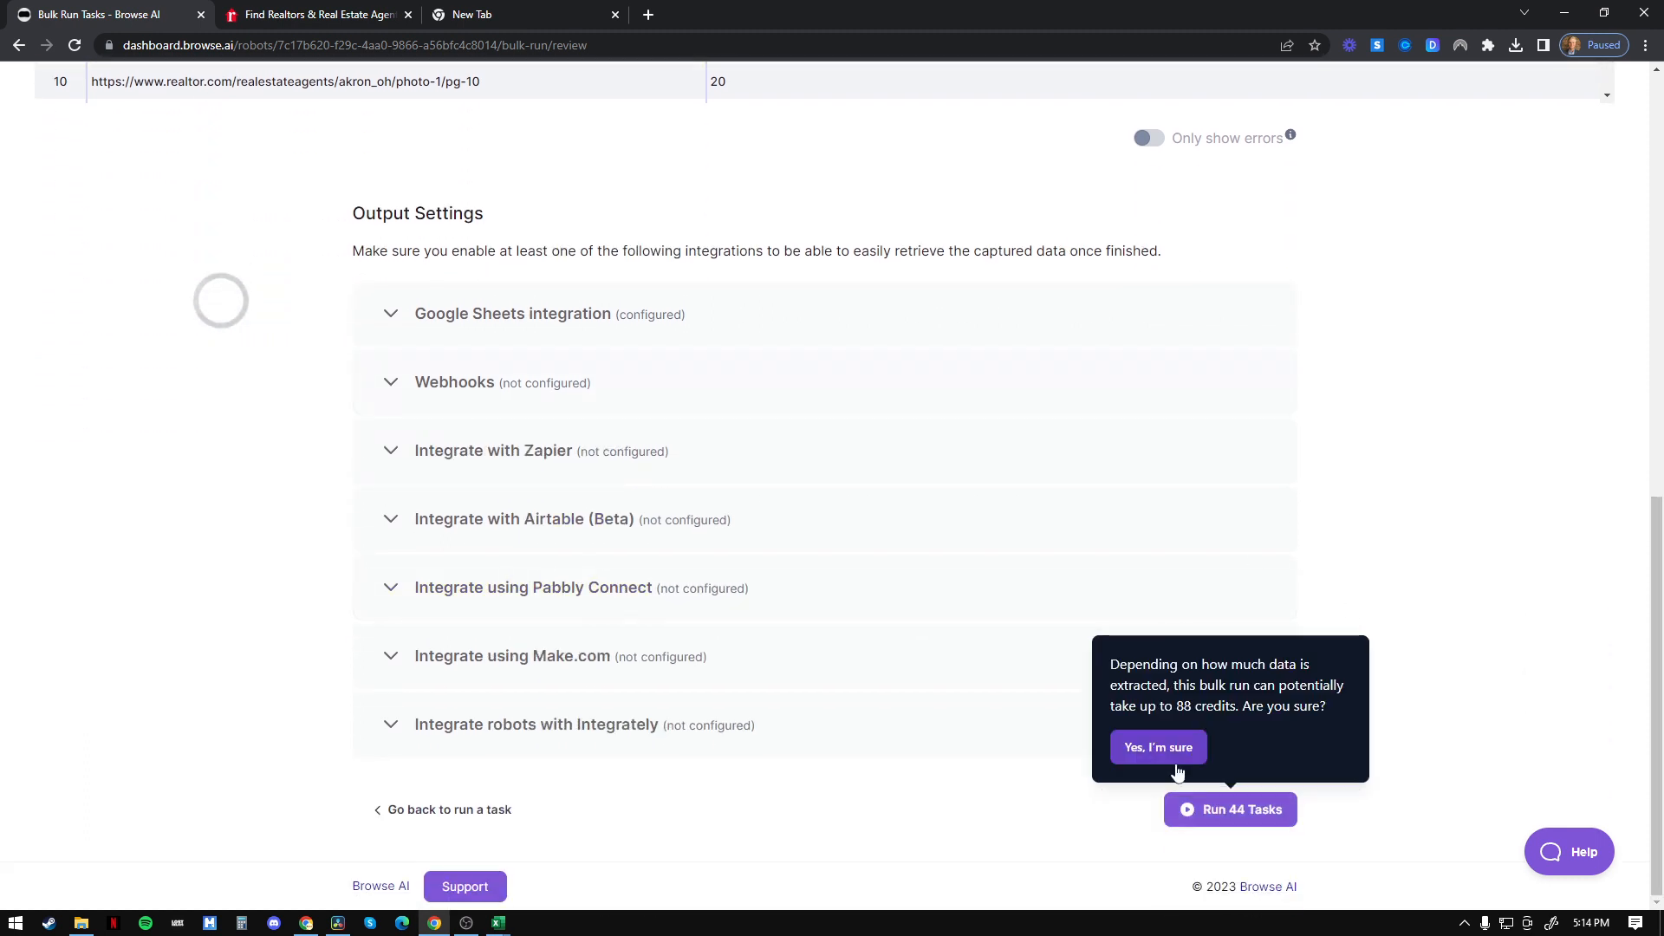
pyautogui.click(1162, 757)
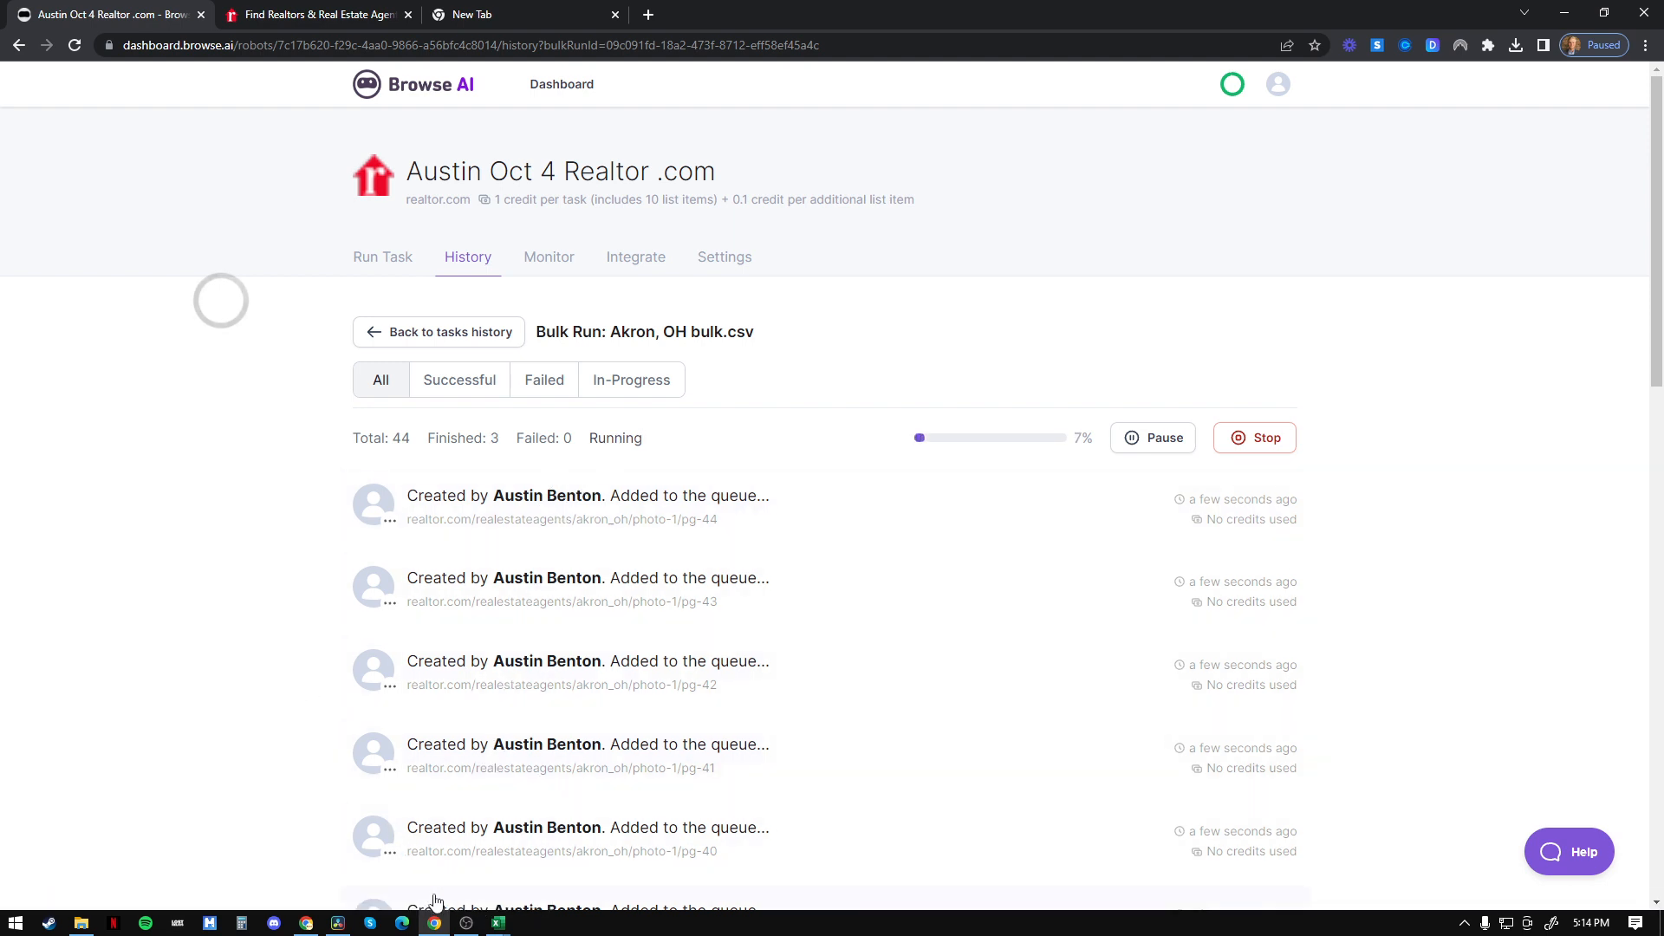
pyautogui.click(468, 924)
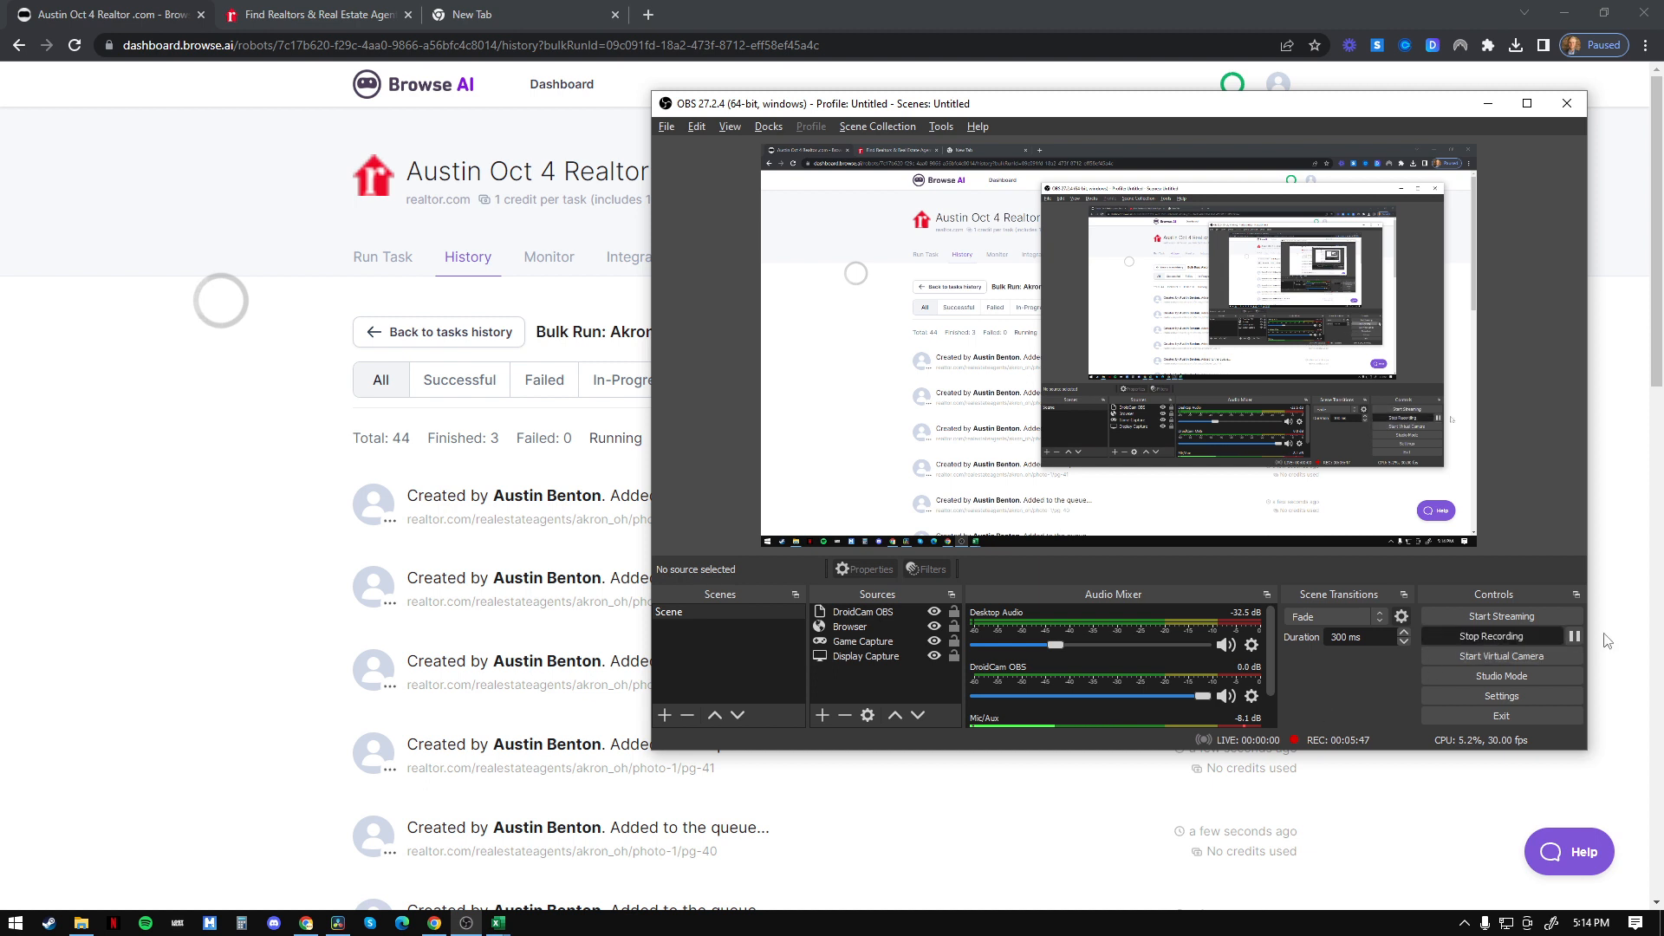
pyautogui.click(1574, 637)
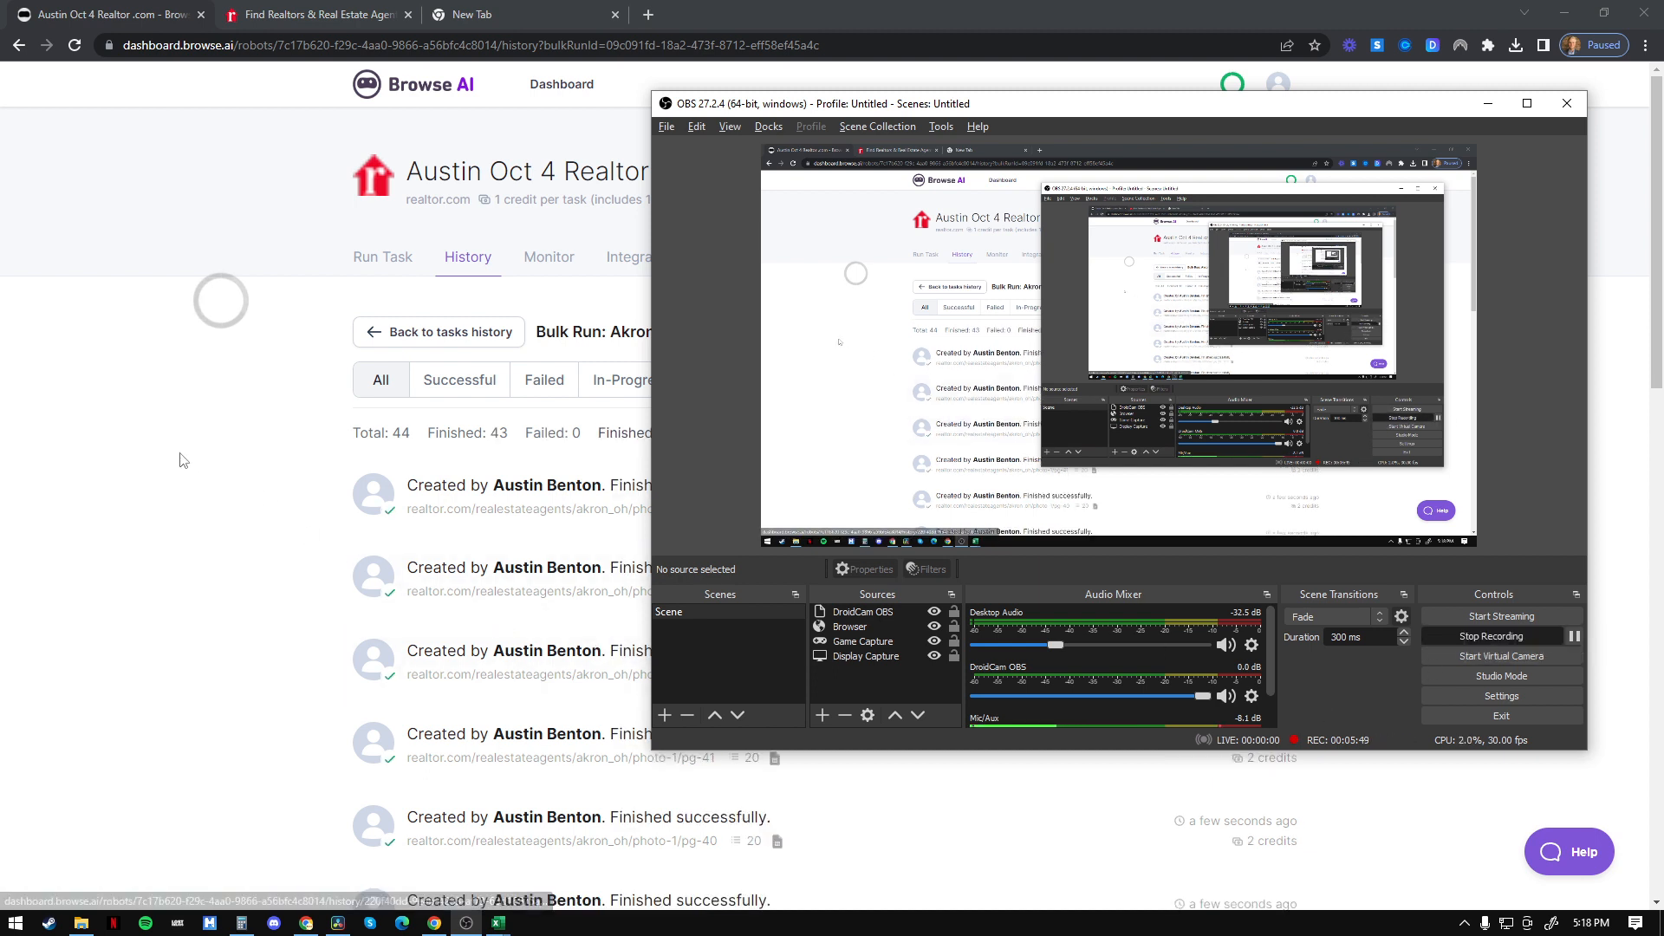
pyautogui.click(179, 461)
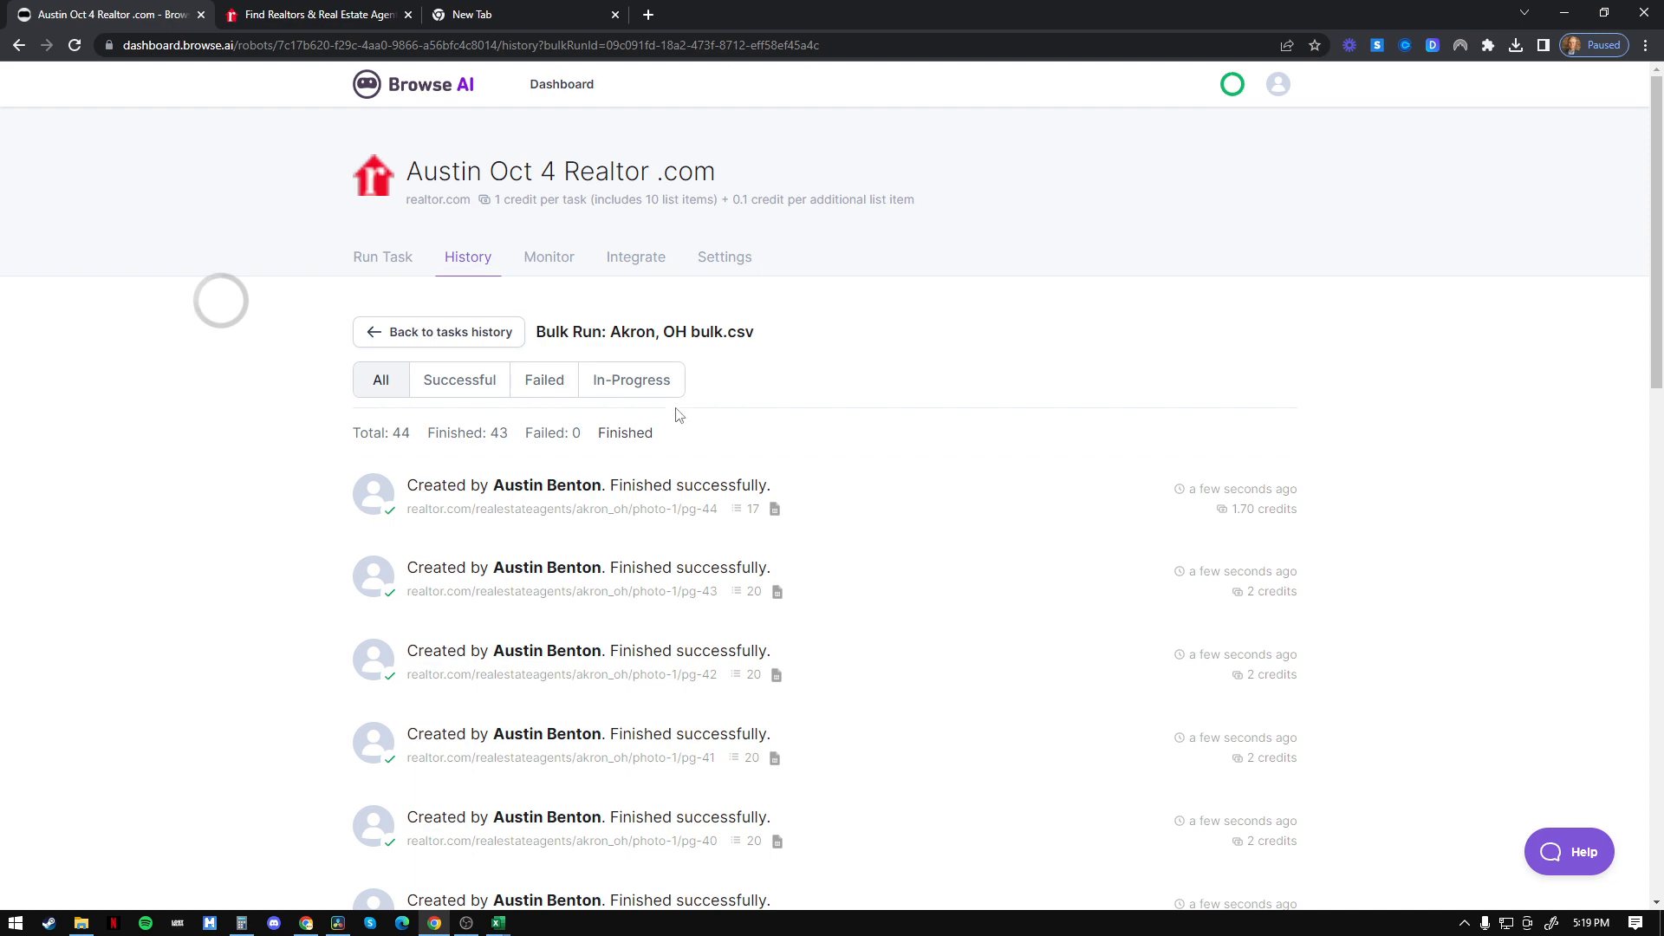
# Step: Open the most recently edited realtors spreadsheet from Google Drive and review the scraped Akron agents on the Austin Realtor .com sheet
pyautogui.hotkey('alt', 'Tab')
pyautogui.hotkey('alt', 'Tab')
pyautogui.hotkey('alt', 'Tab')
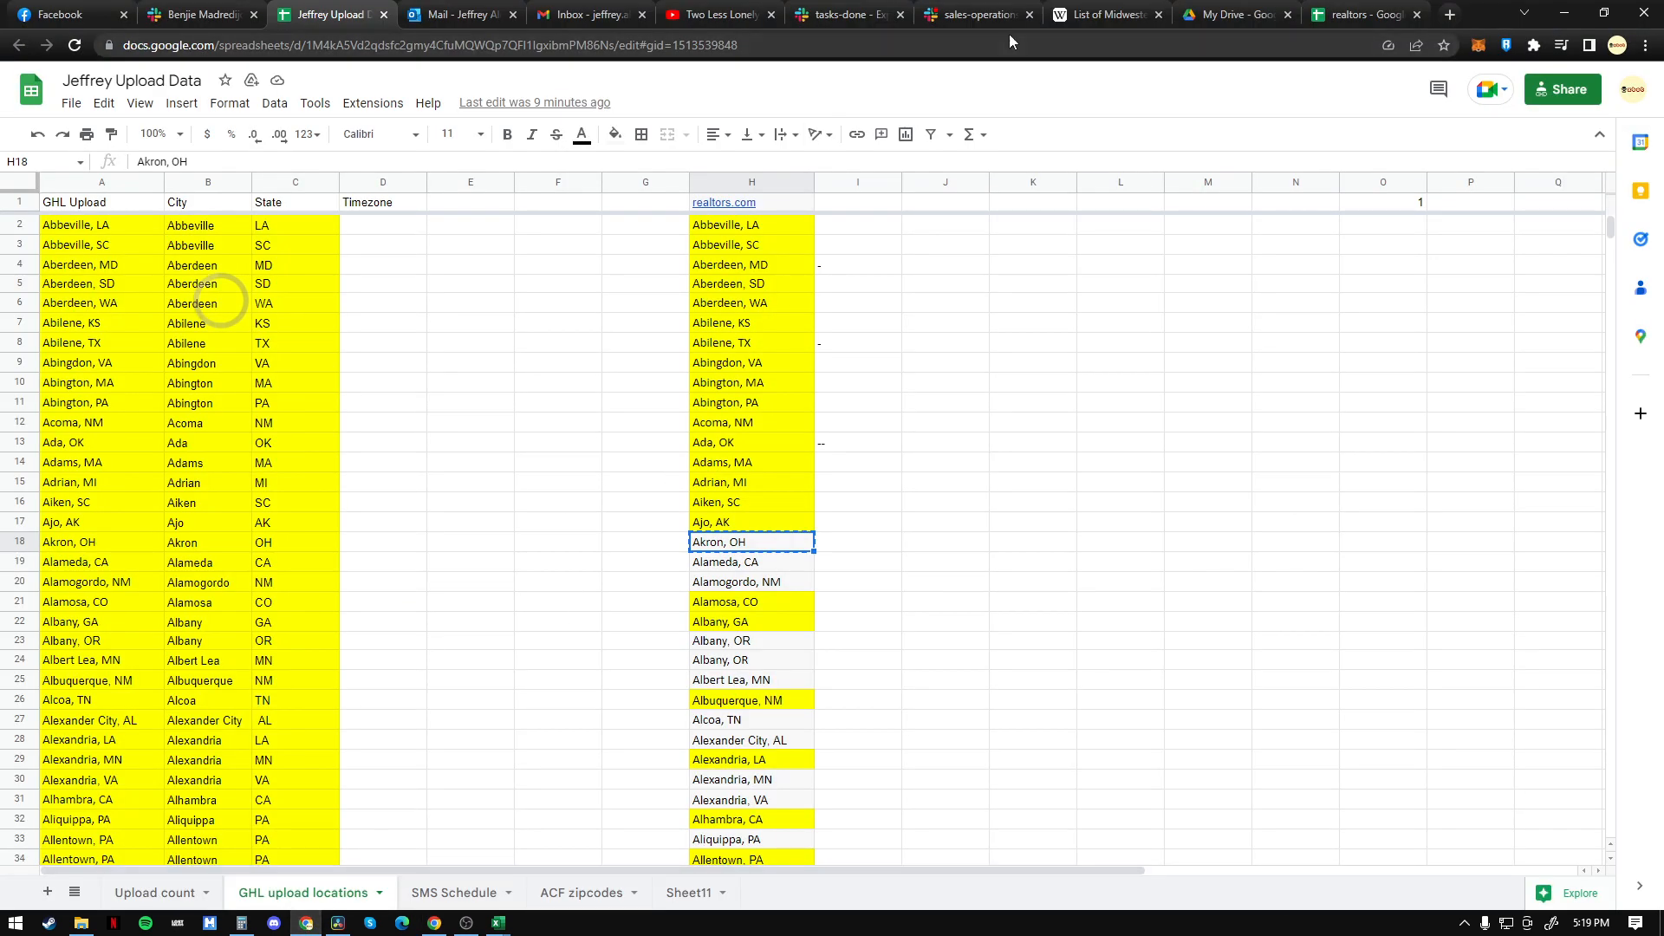
pyautogui.click(1235, 14)
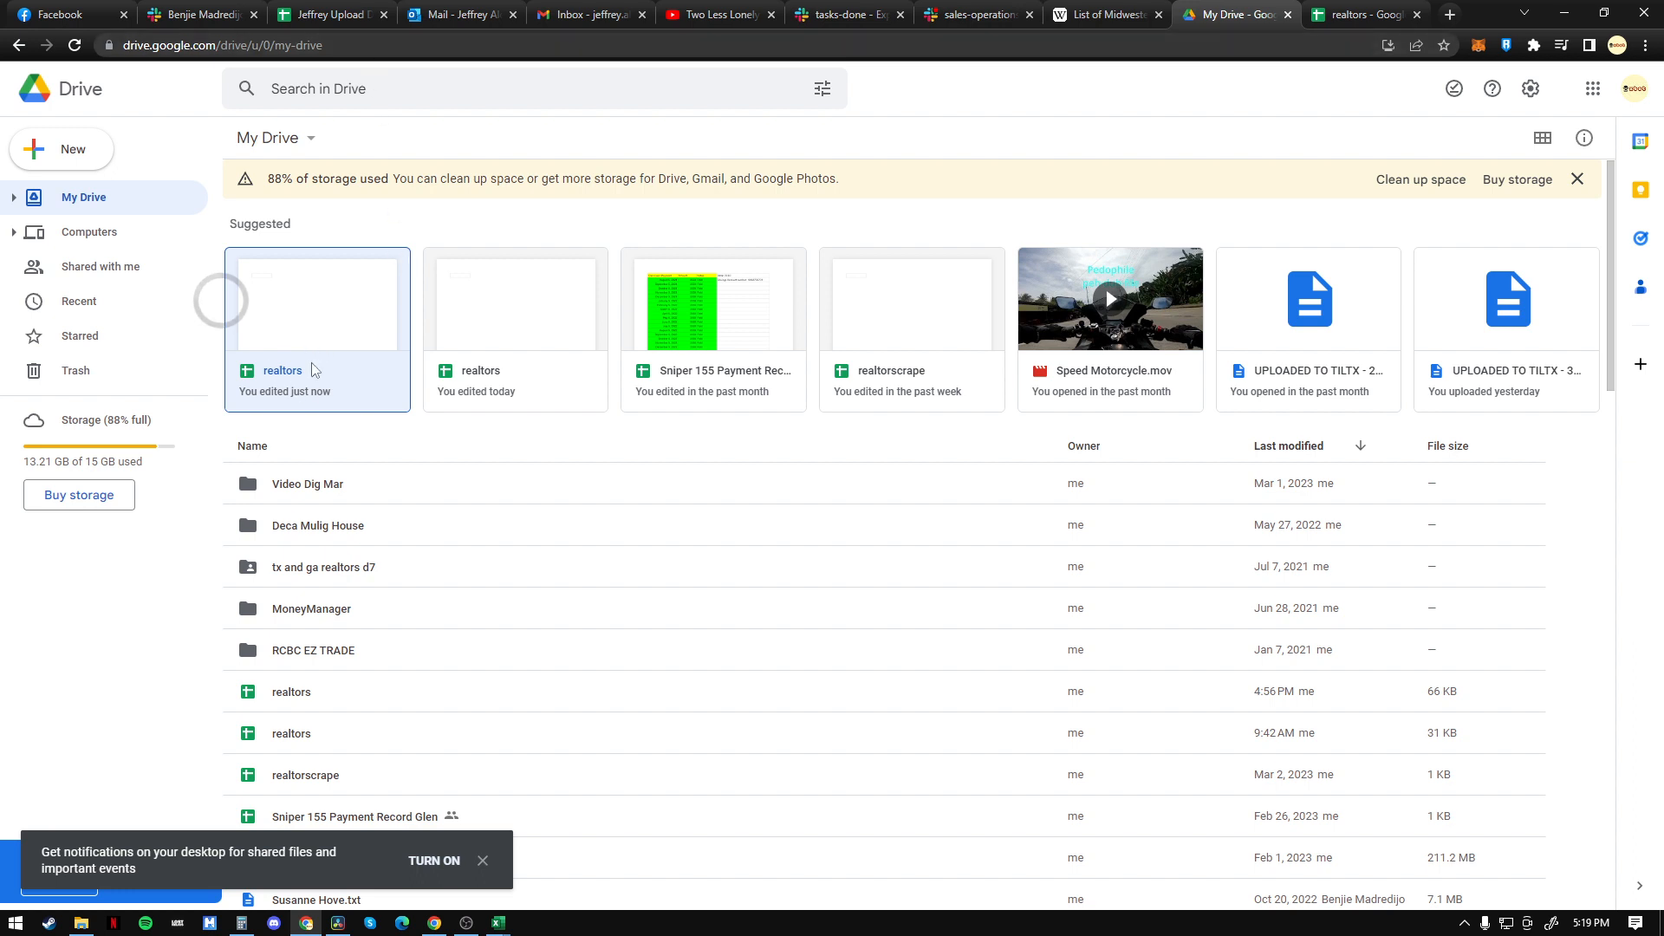
pyautogui.doubleClick(334, 317)
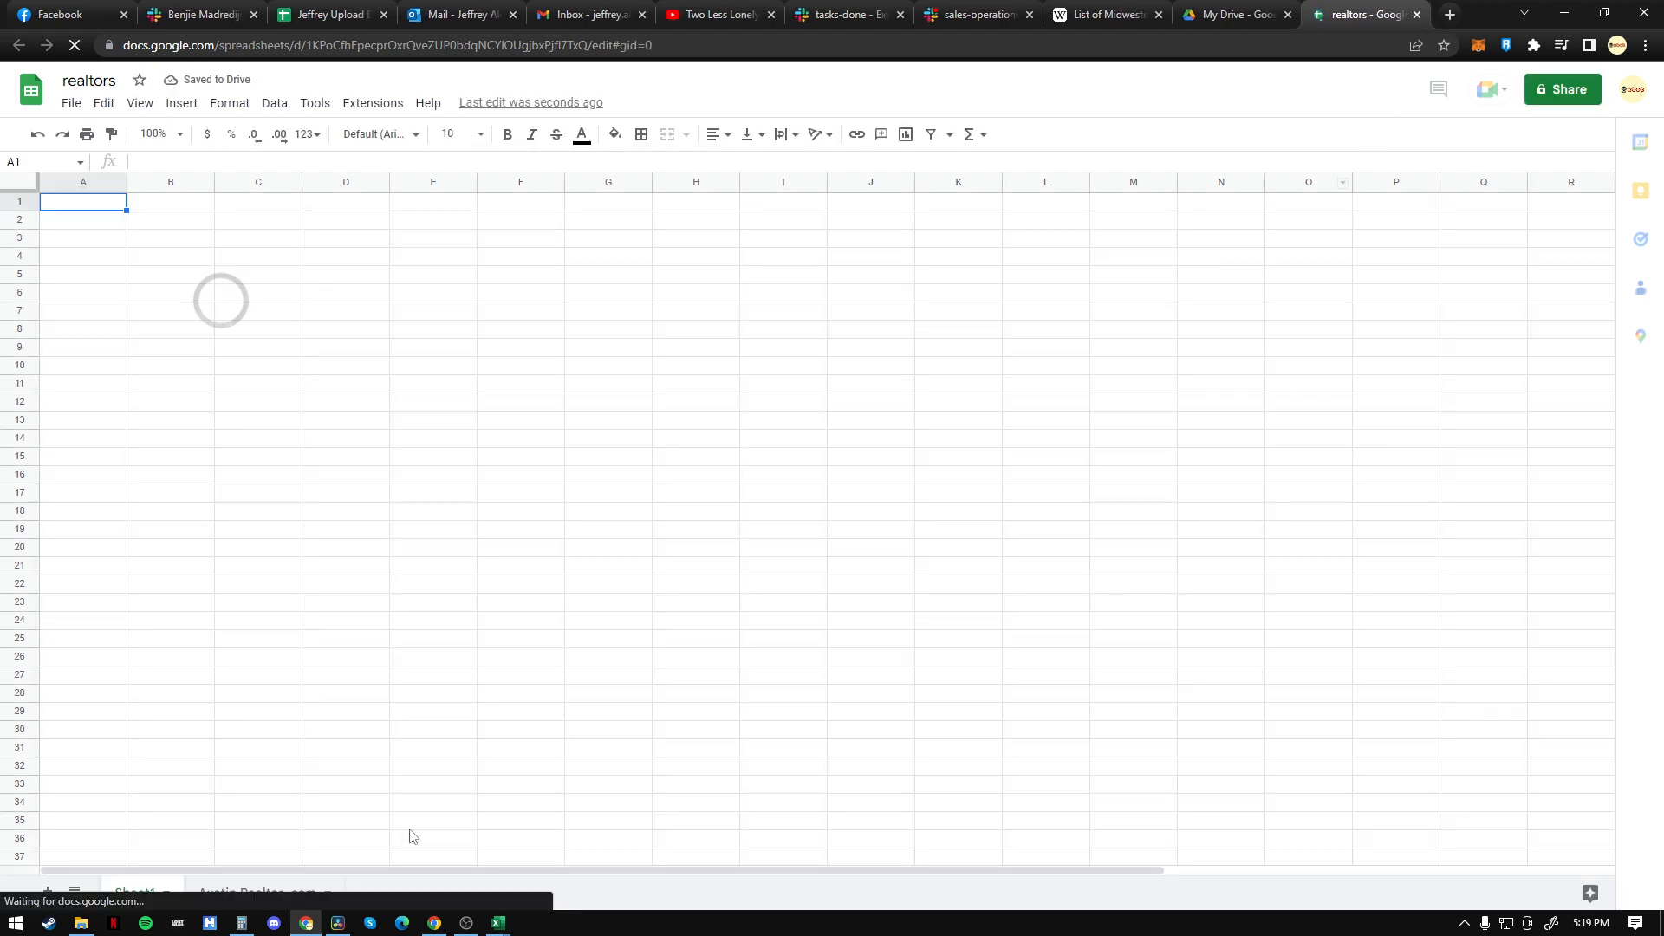
pyautogui.click(250, 895)
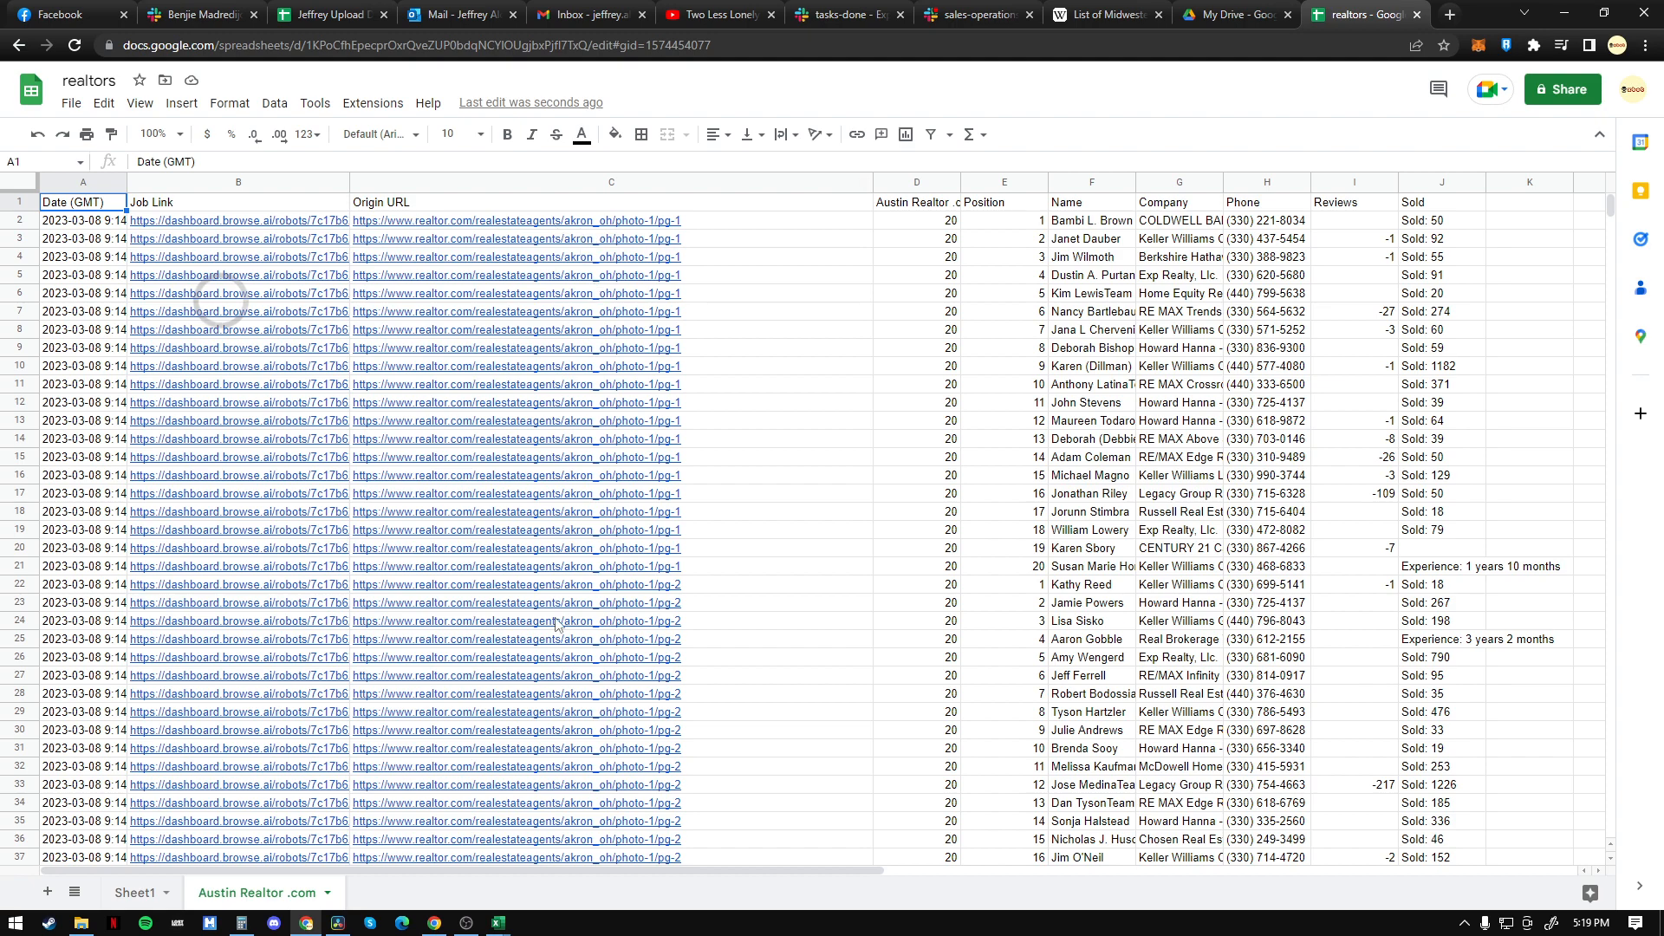
pyautogui.scroll(-20, 556, 624)
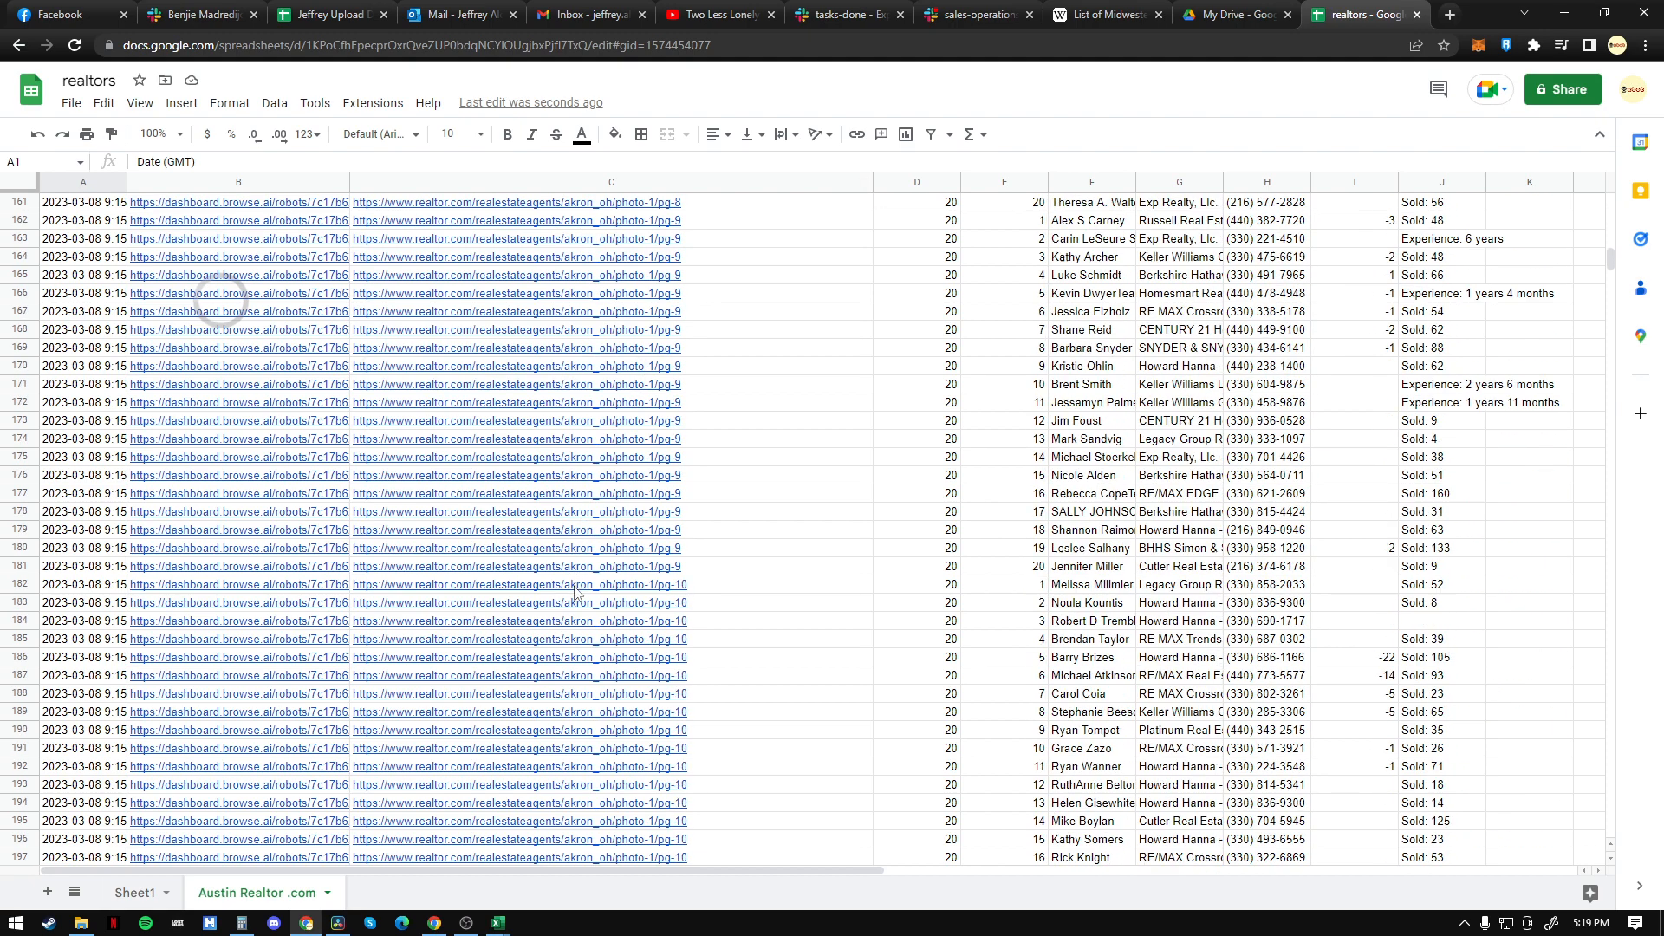
pyautogui.scroll(-20, 575, 594)
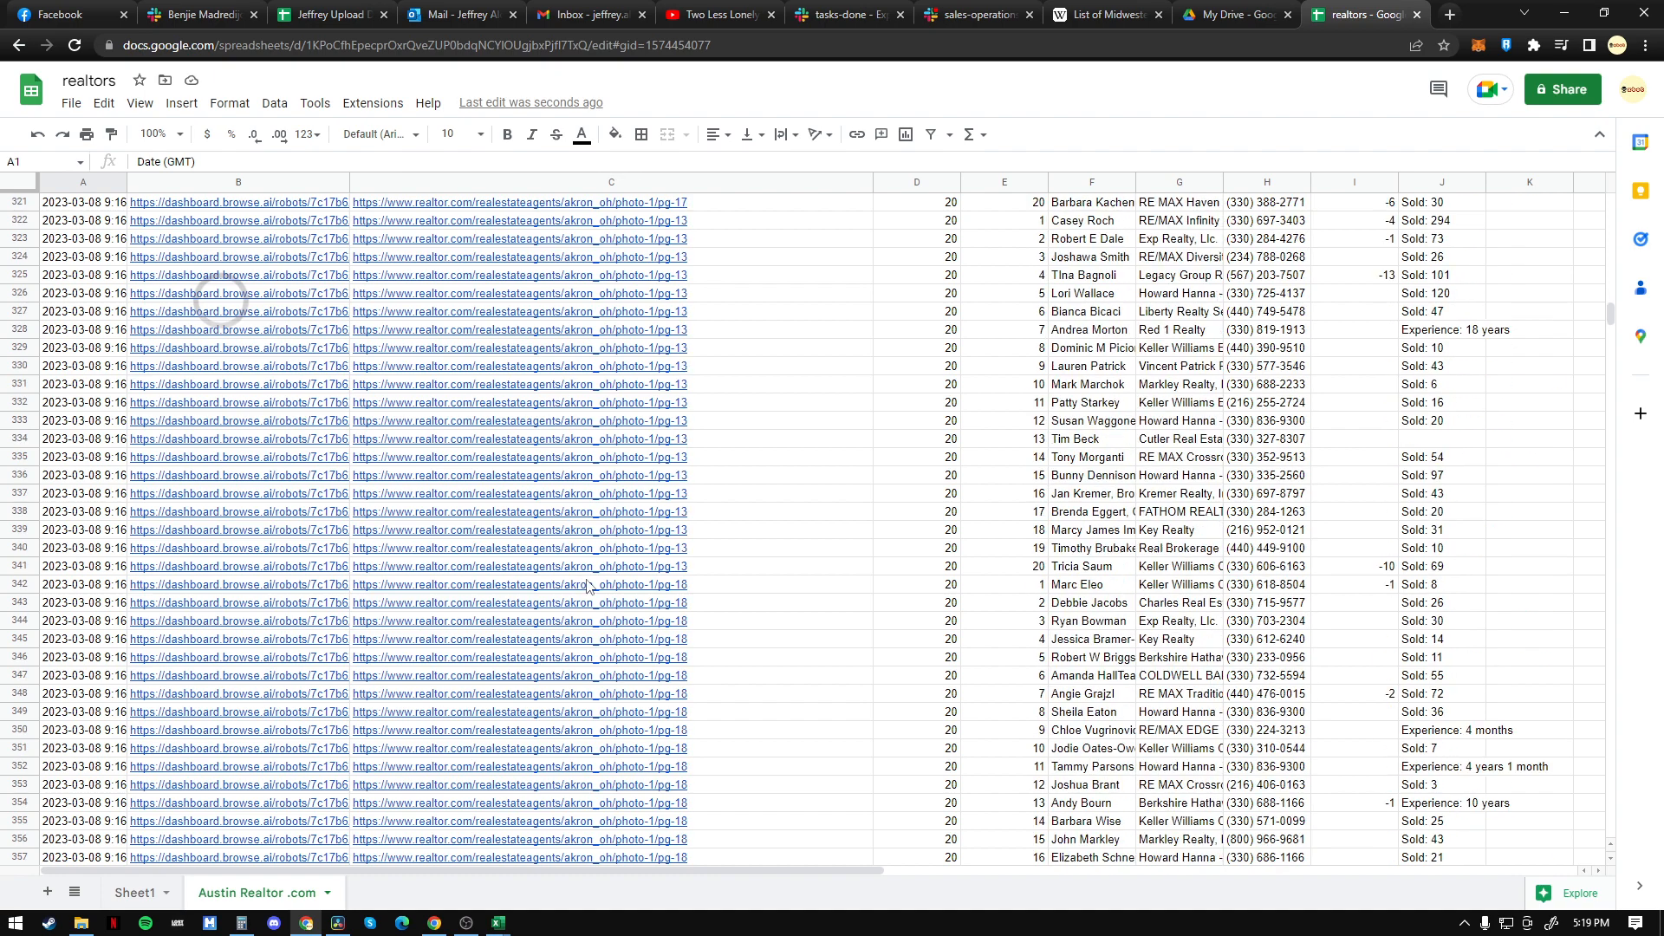
# Step: Copy all the scraped rows on the Austin Realtor .com sheet, from the header row to the last agent
pyautogui.scroll(-4, 588, 586)
pyautogui.moveTo(1610, 317); pyautogui.dragTo(1626, 193)
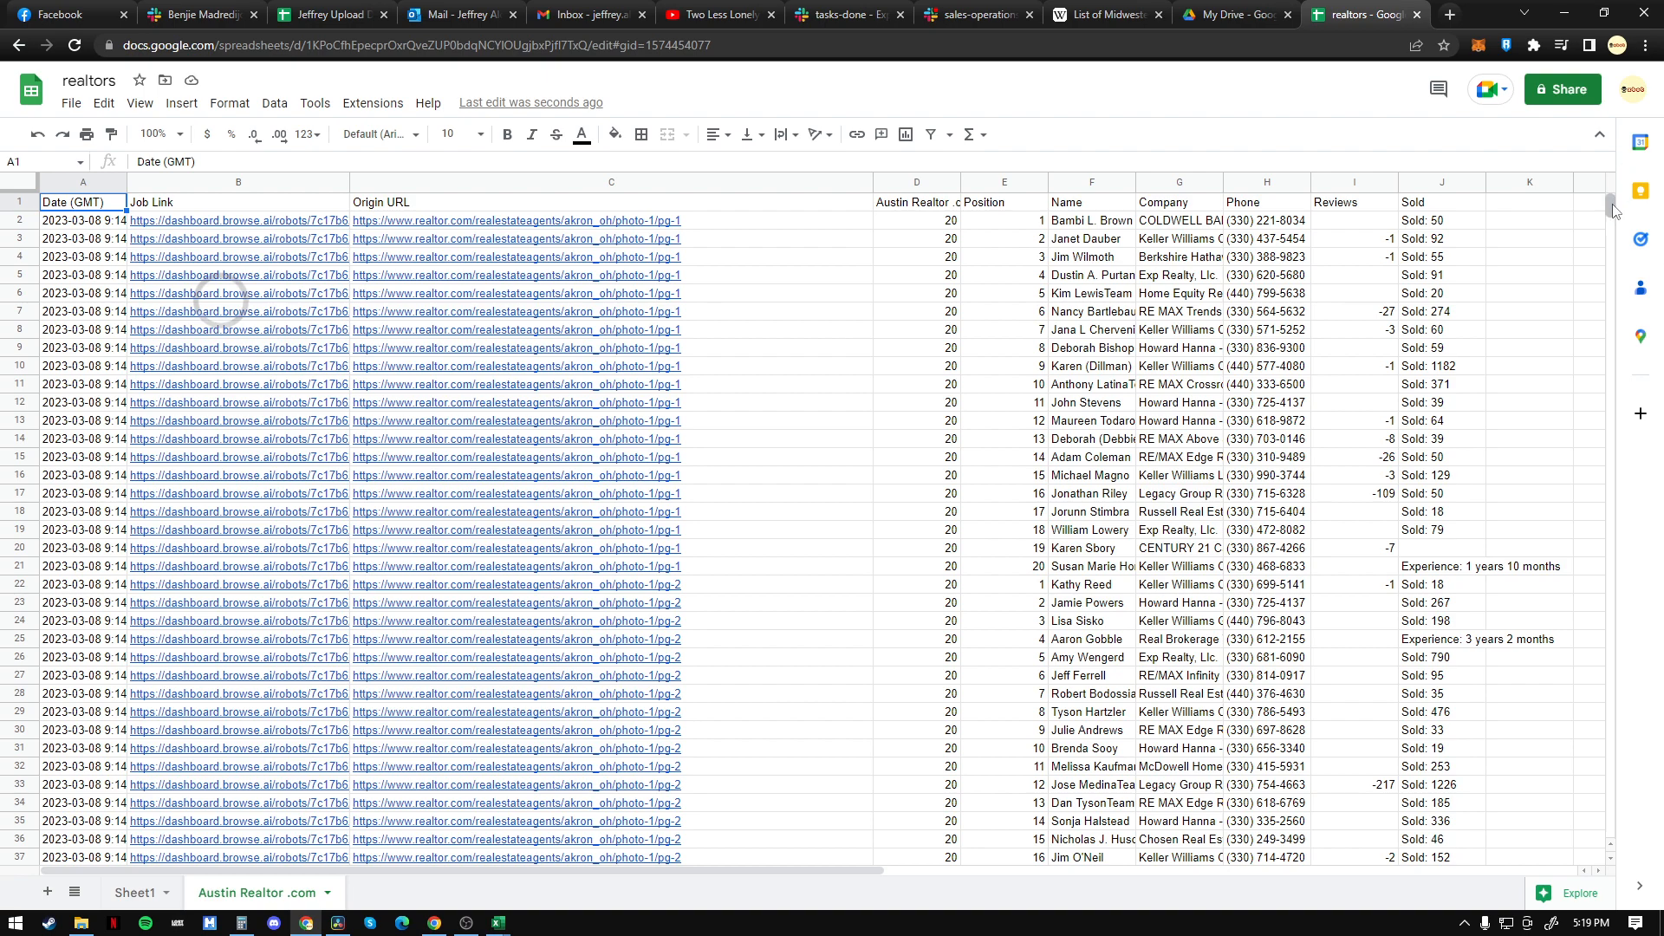
pyautogui.moveTo(1620, 206); pyautogui.dragTo(1623, 139)
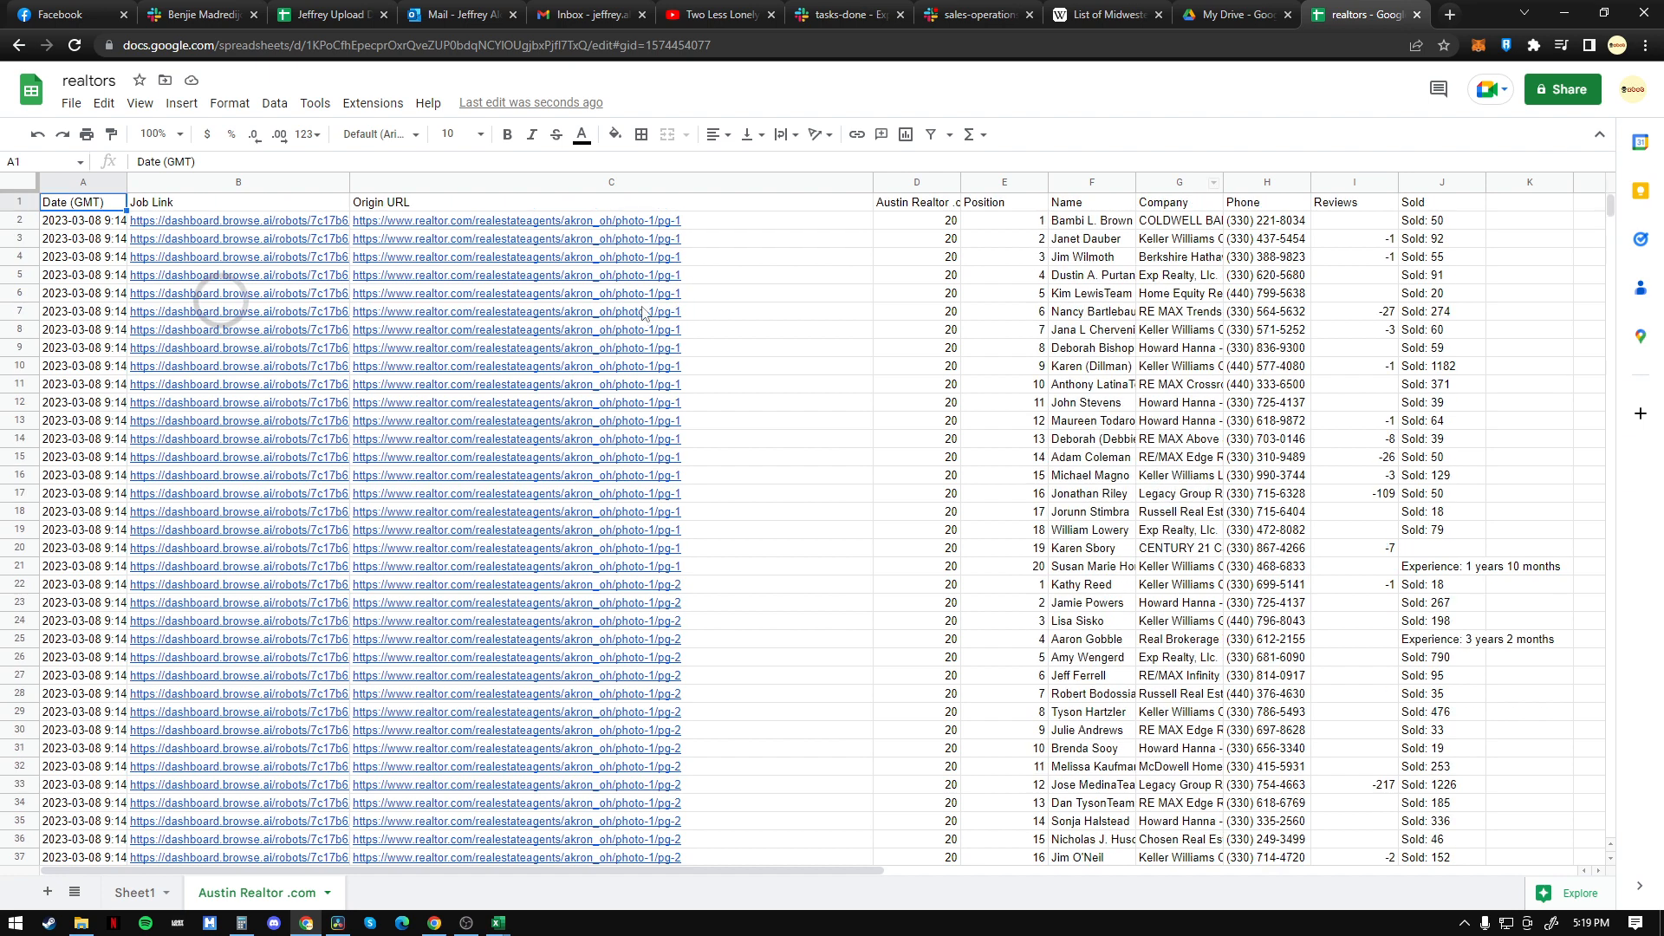
pyautogui.click(28, 208)
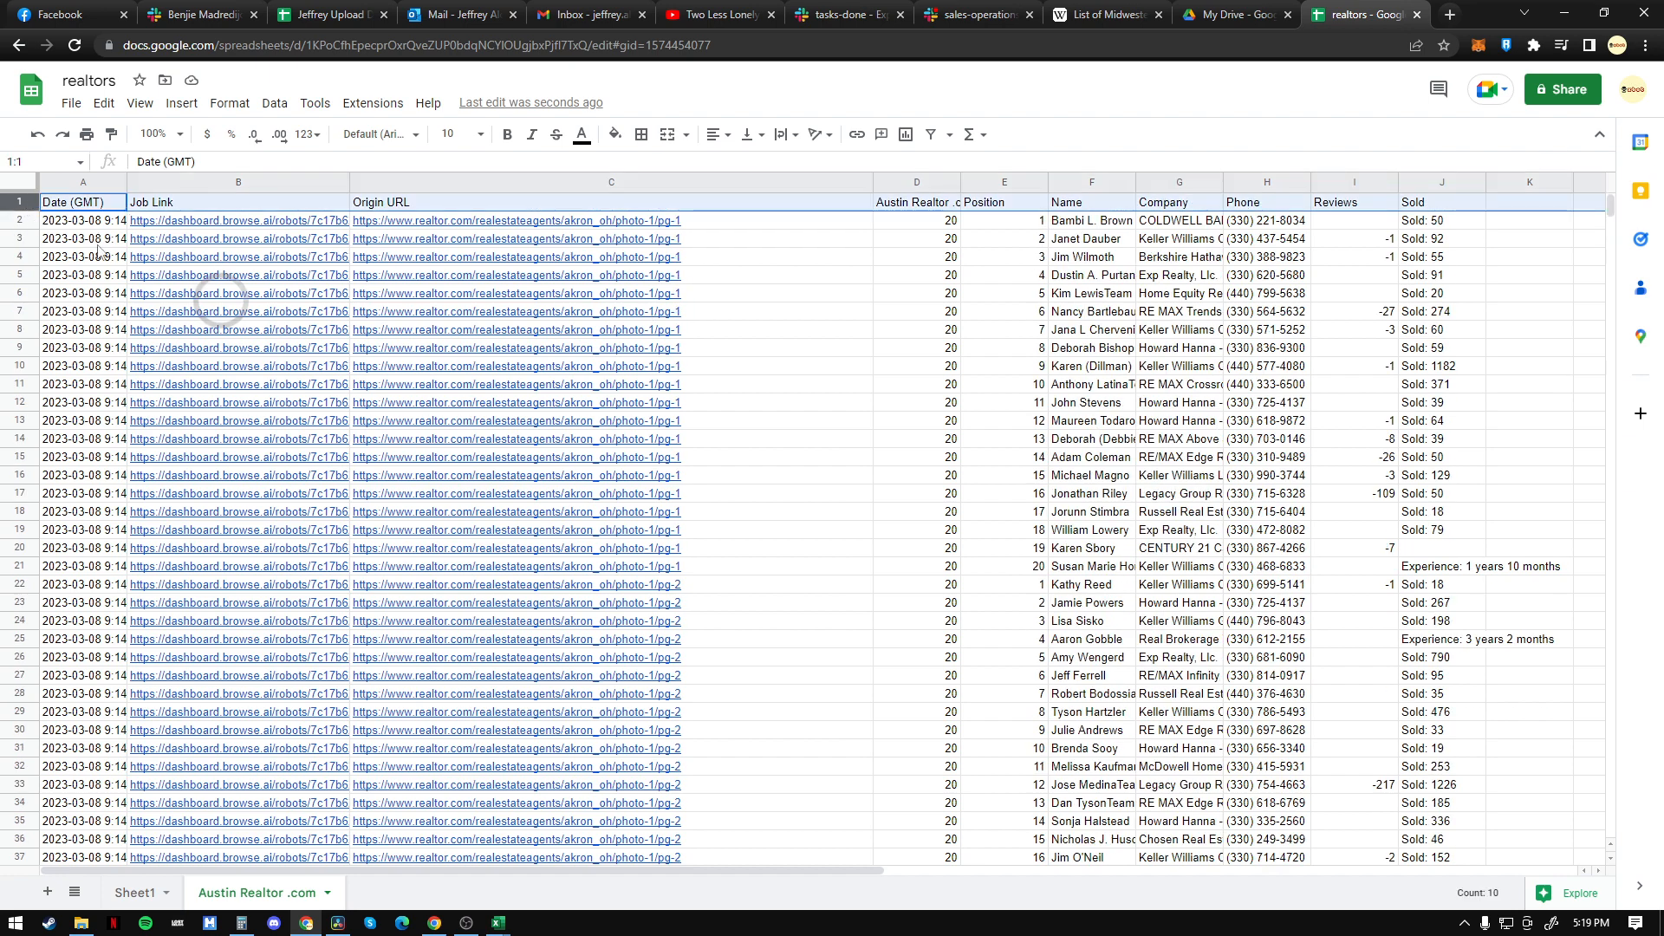
pyautogui.click(71, 241)
pyautogui.click(20, 202)
pyautogui.hotkey('ctrl', 'shift', 'Down')
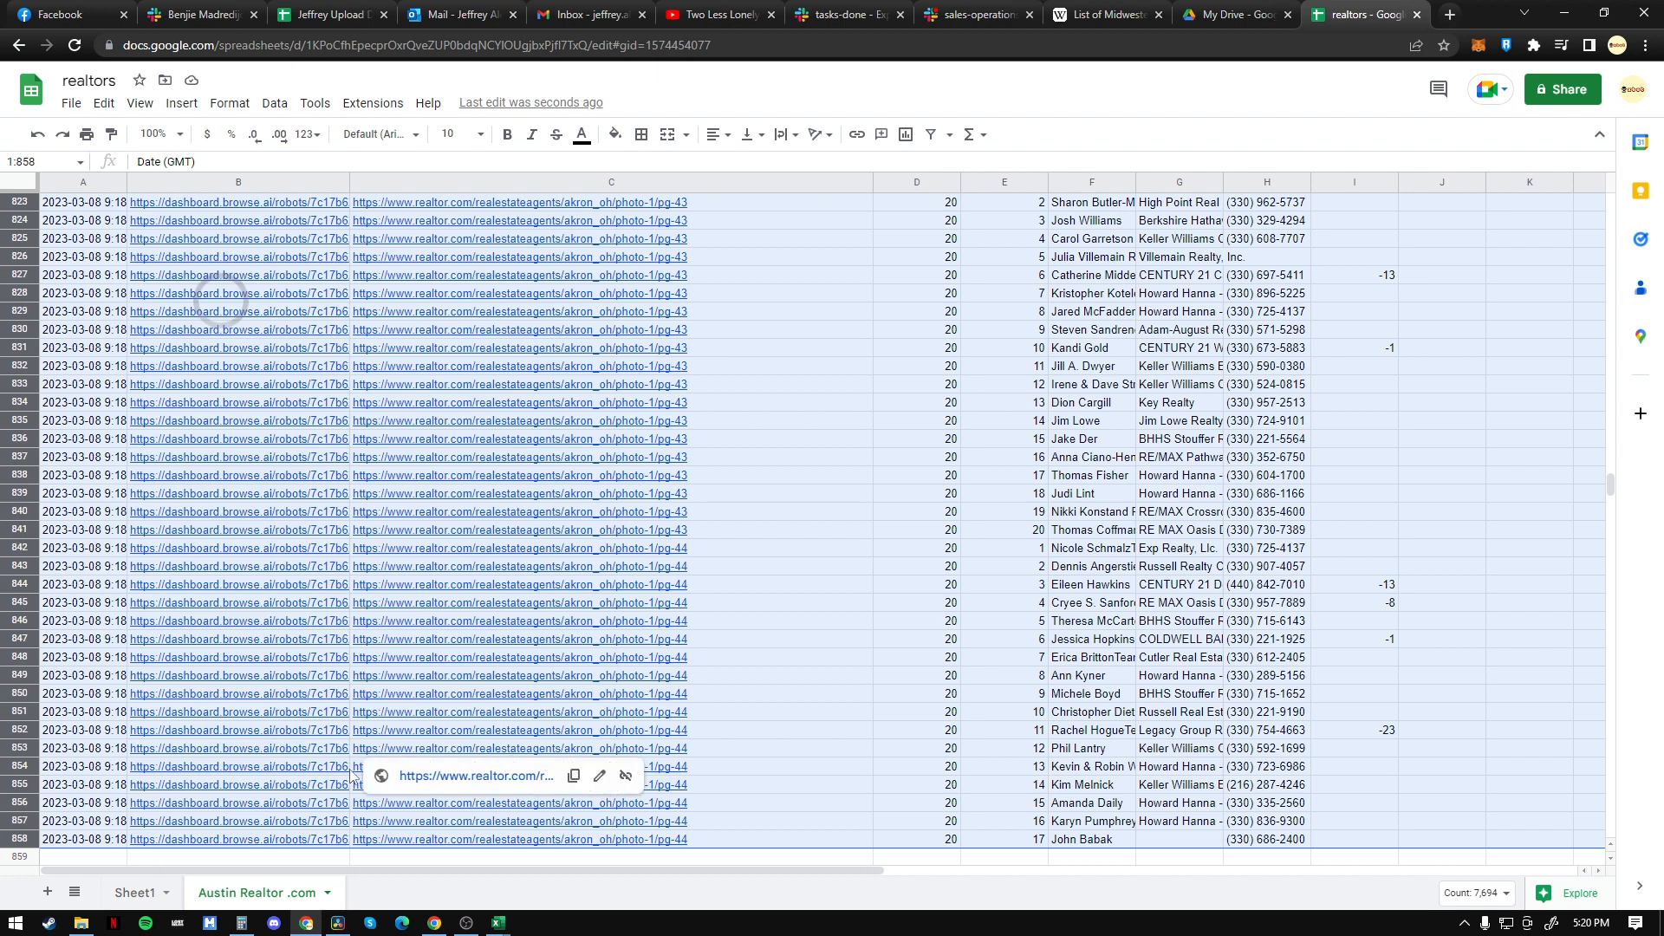
pyautogui.hotkey('ctrl', 'c')
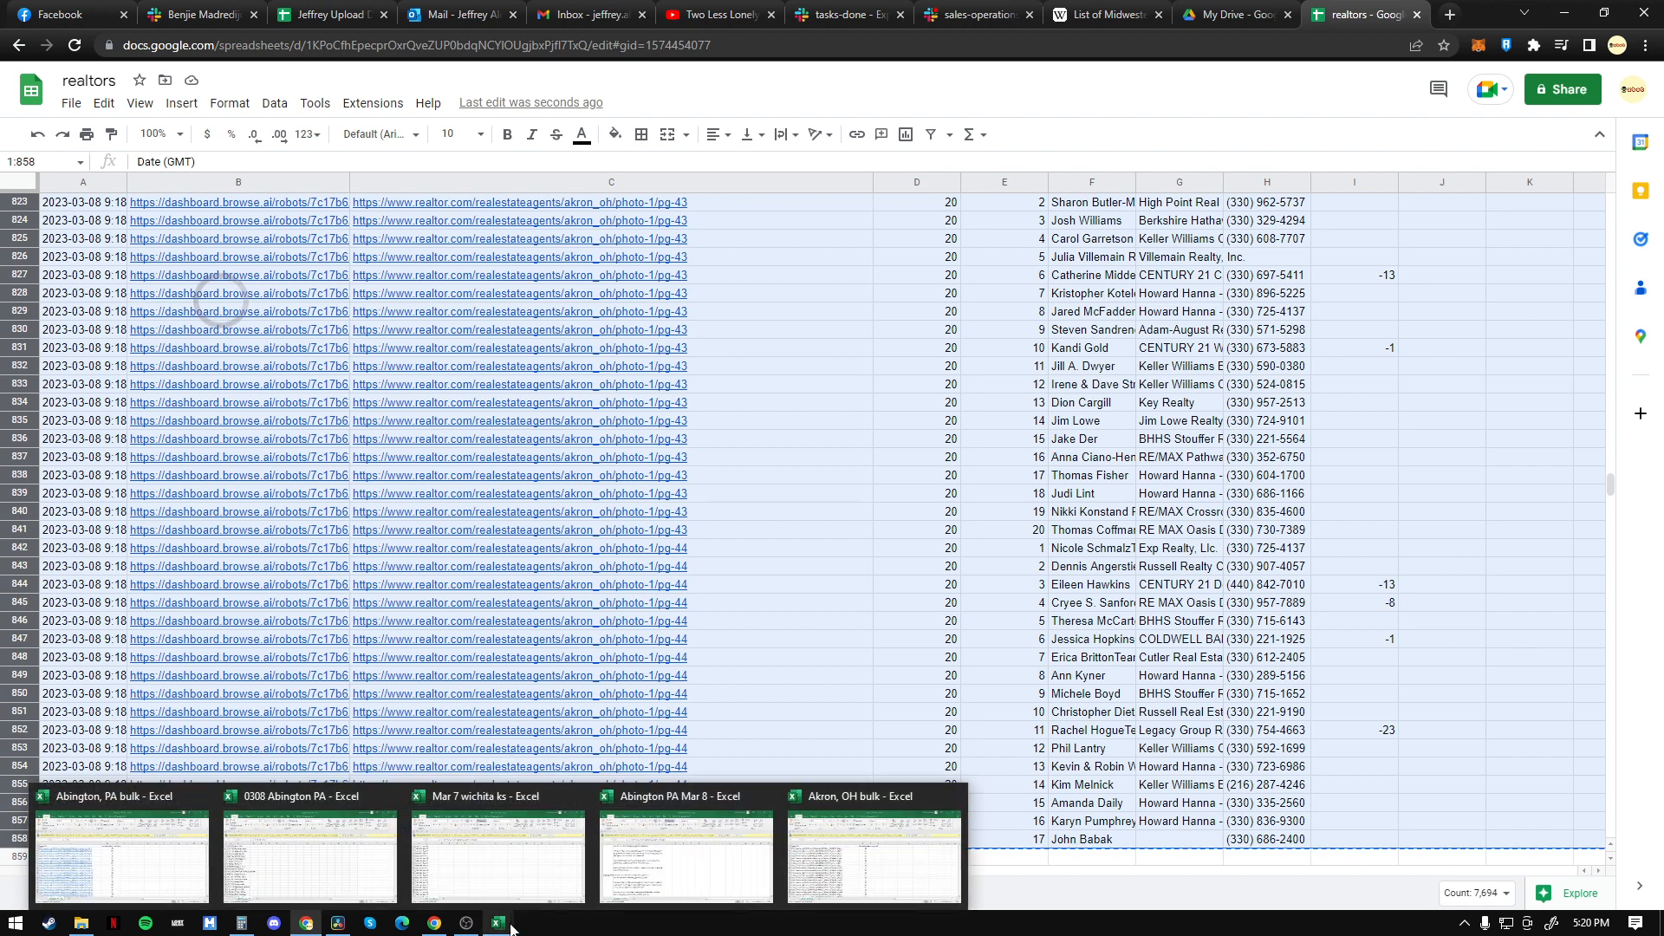
# Step: Switch to the Akron, OH bulk file in Excel, create a new blank workbook and paste the copied agent data
pyautogui.click(512, 927)
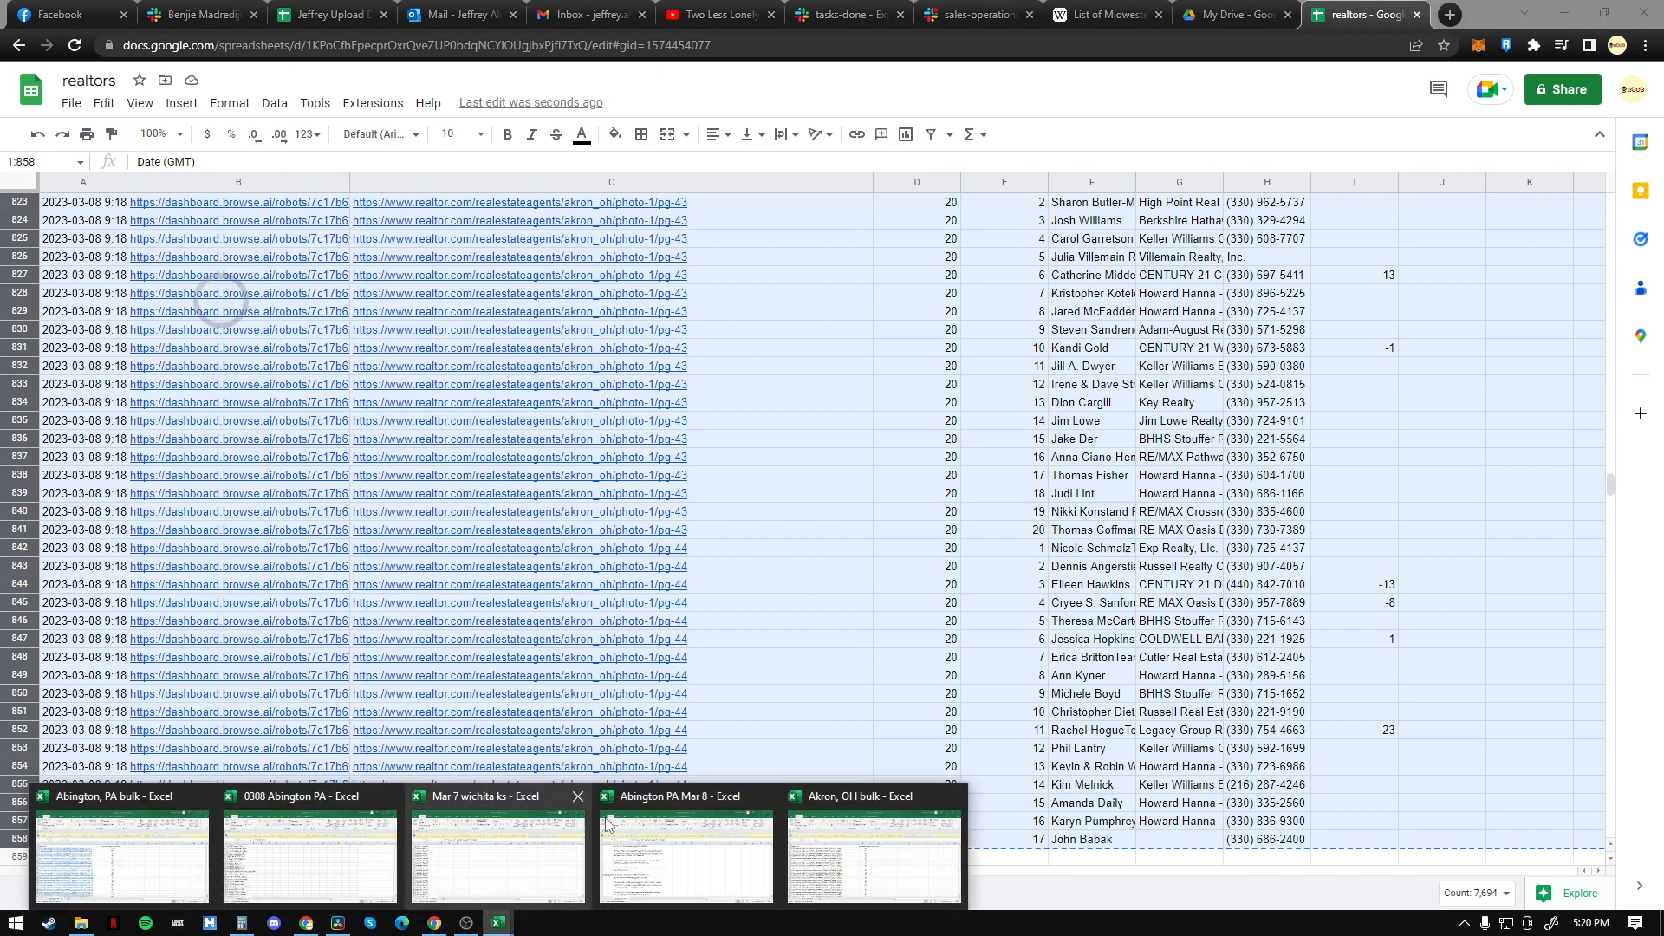
pyautogui.click(876, 858)
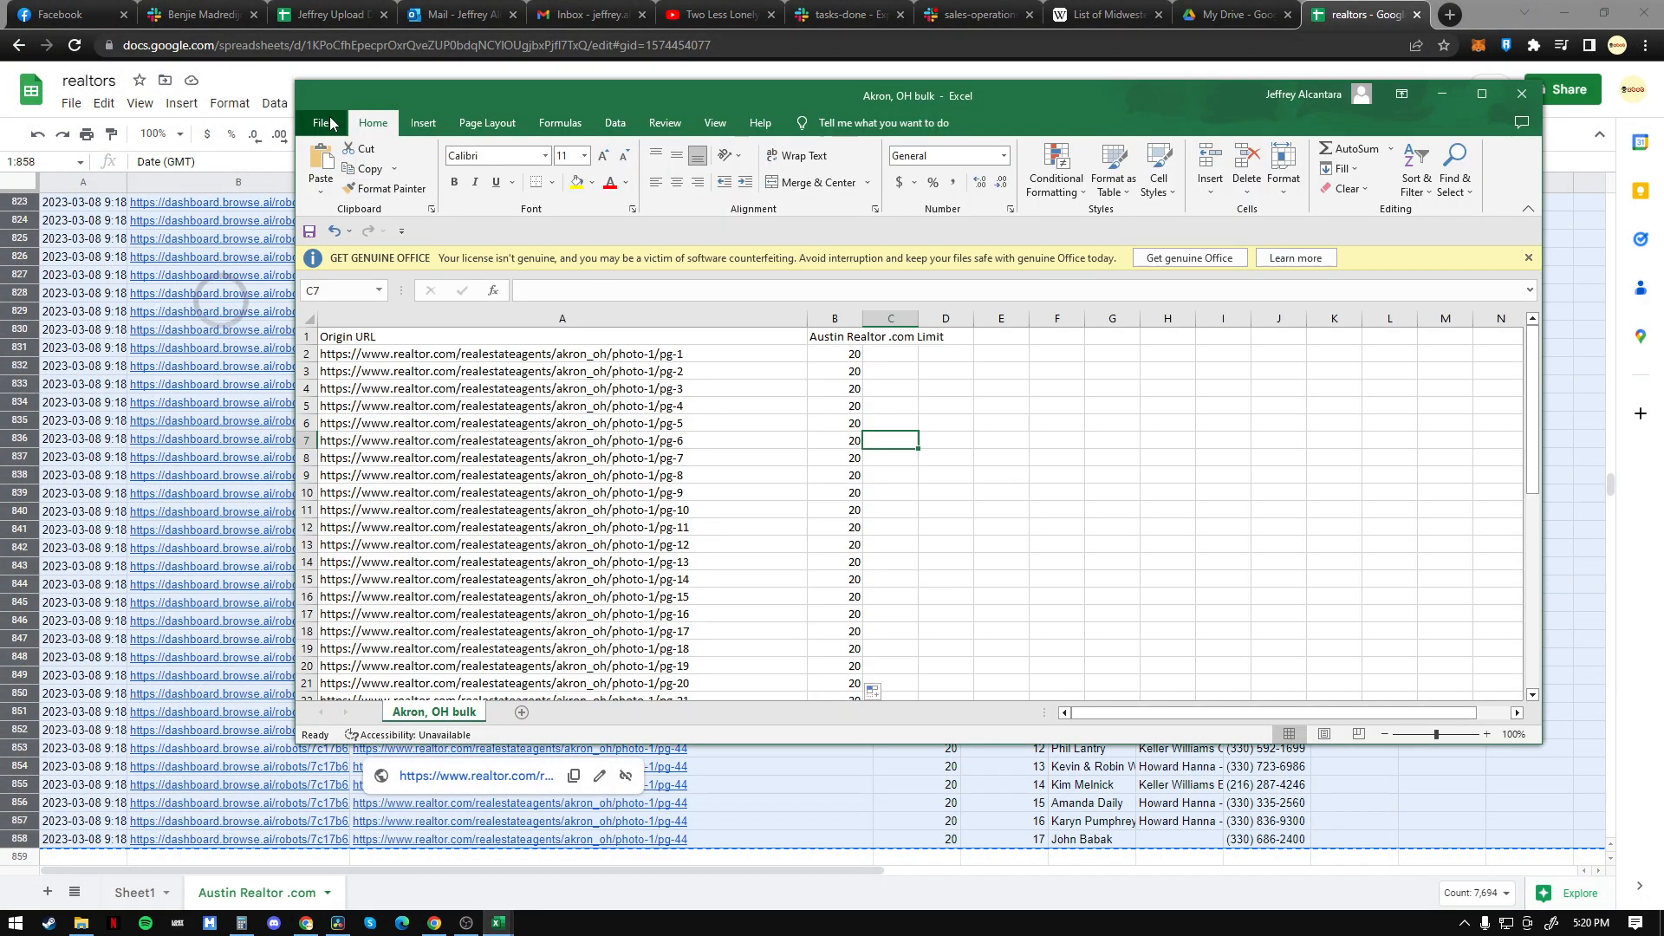
pyautogui.click(321, 122)
pyautogui.click(598, 321)
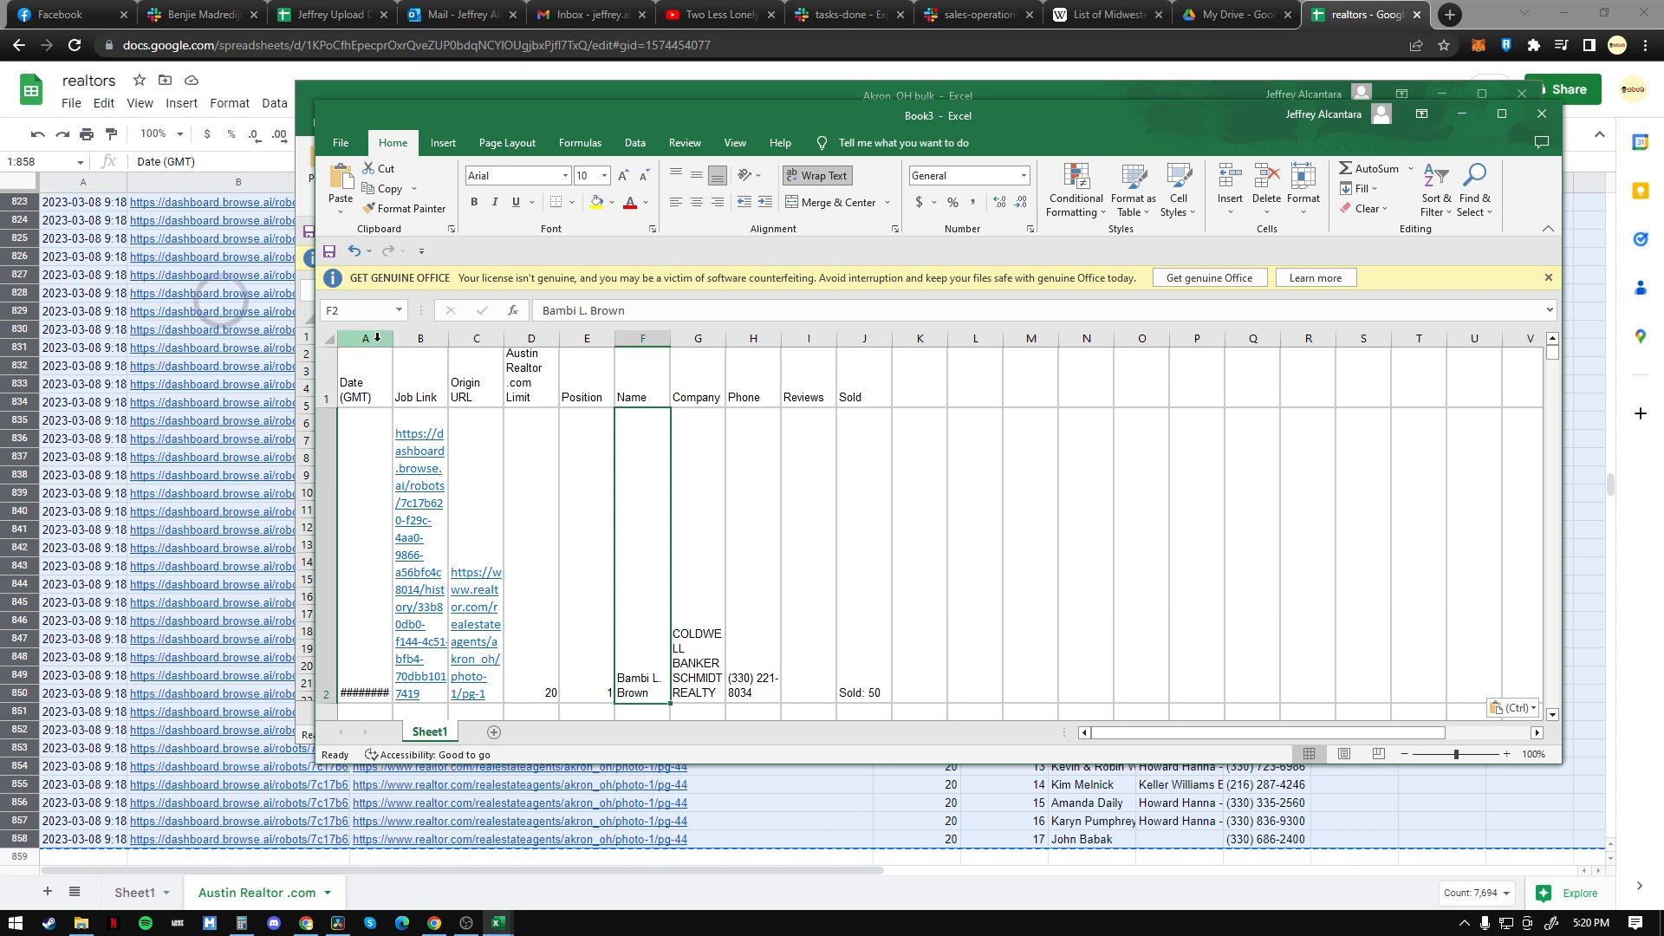
# Step: Delete the columns from Date (GMT) through Position in the new workbook
pyautogui.click(380, 339)
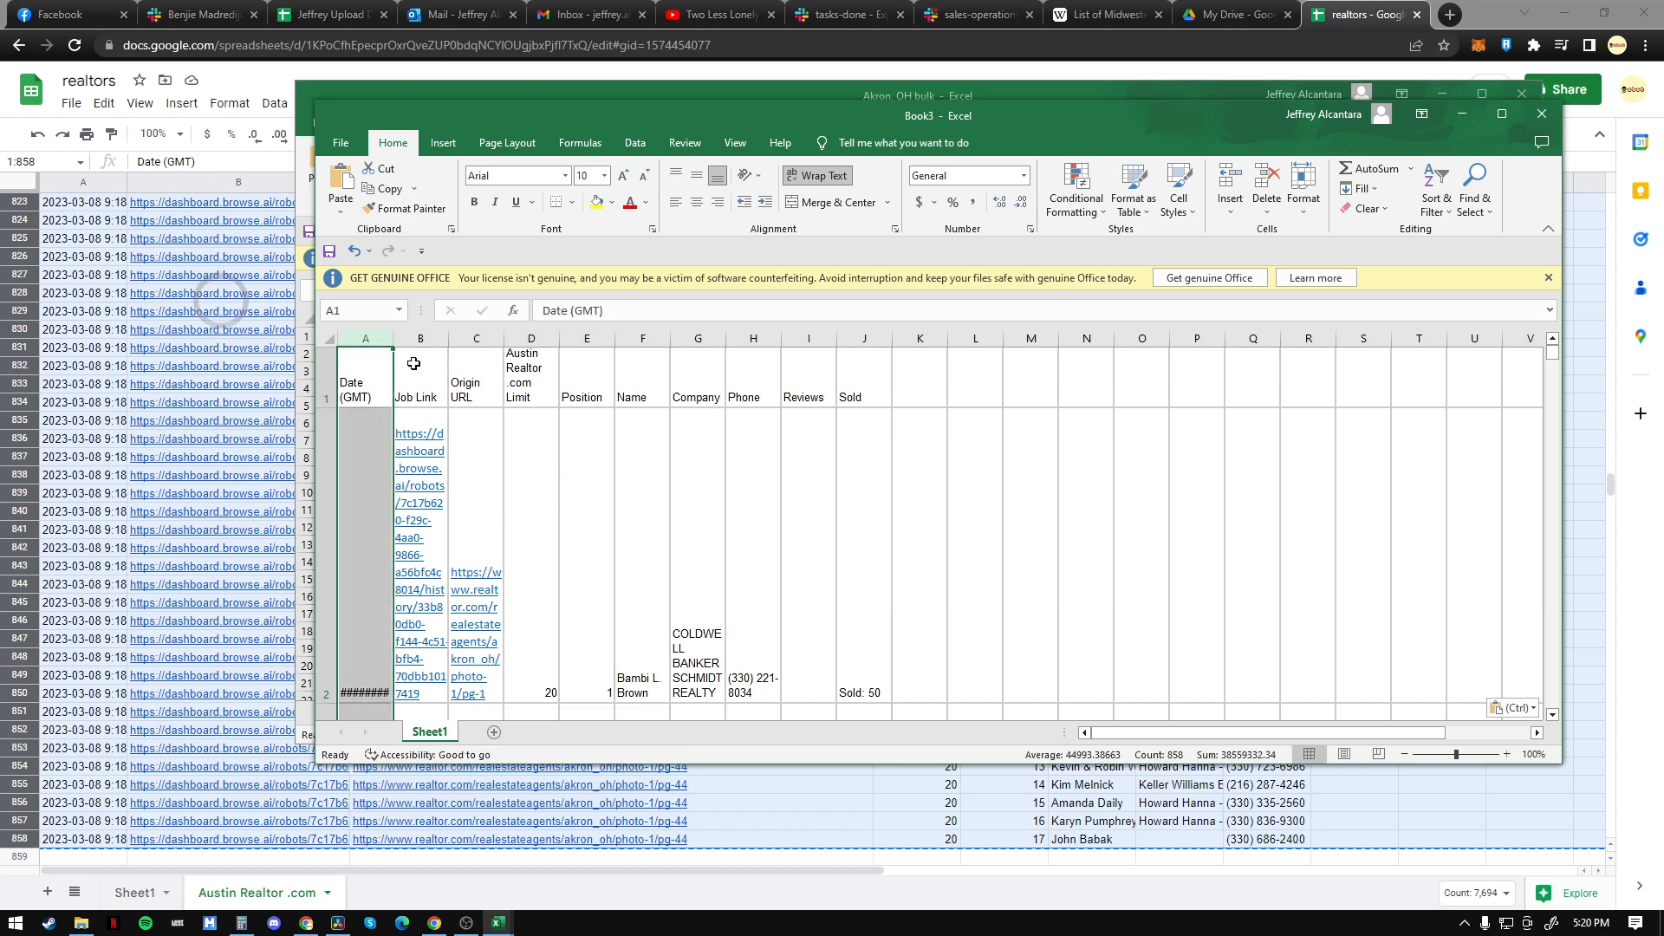
pyautogui.click(592, 463)
pyautogui.click(365, 338)
pyautogui.keyDown('shift'); pyautogui.click(594, 333); pyautogui.keyUp('shift')
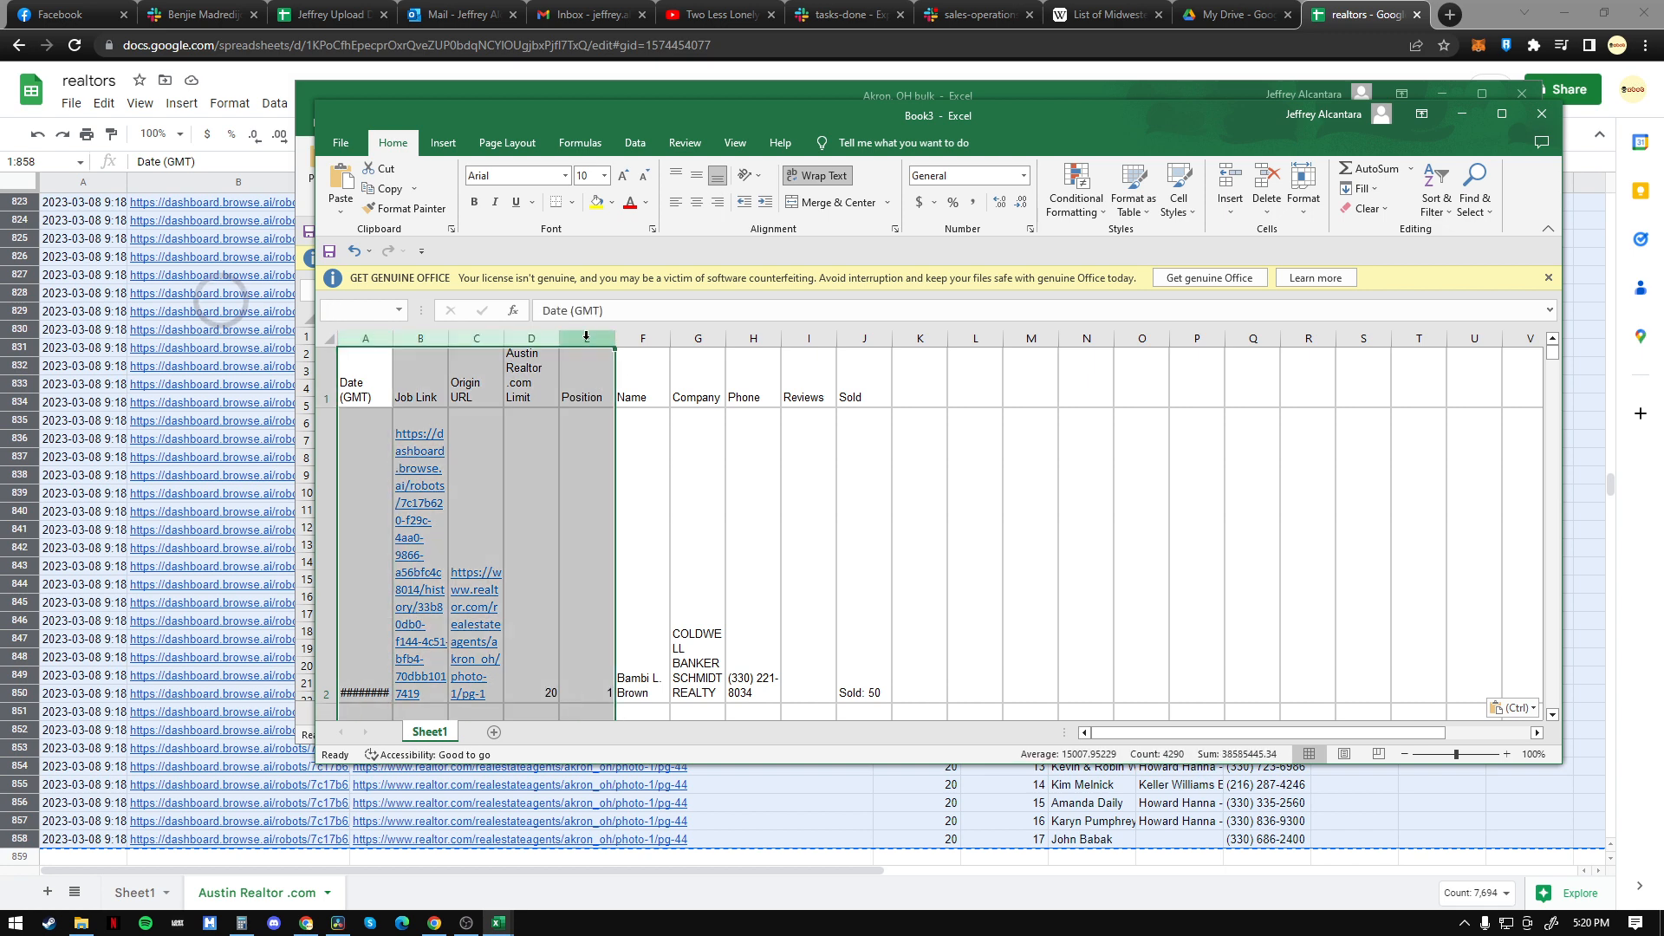
pyautogui.rightClick(586, 337)
pyautogui.click(633, 492)
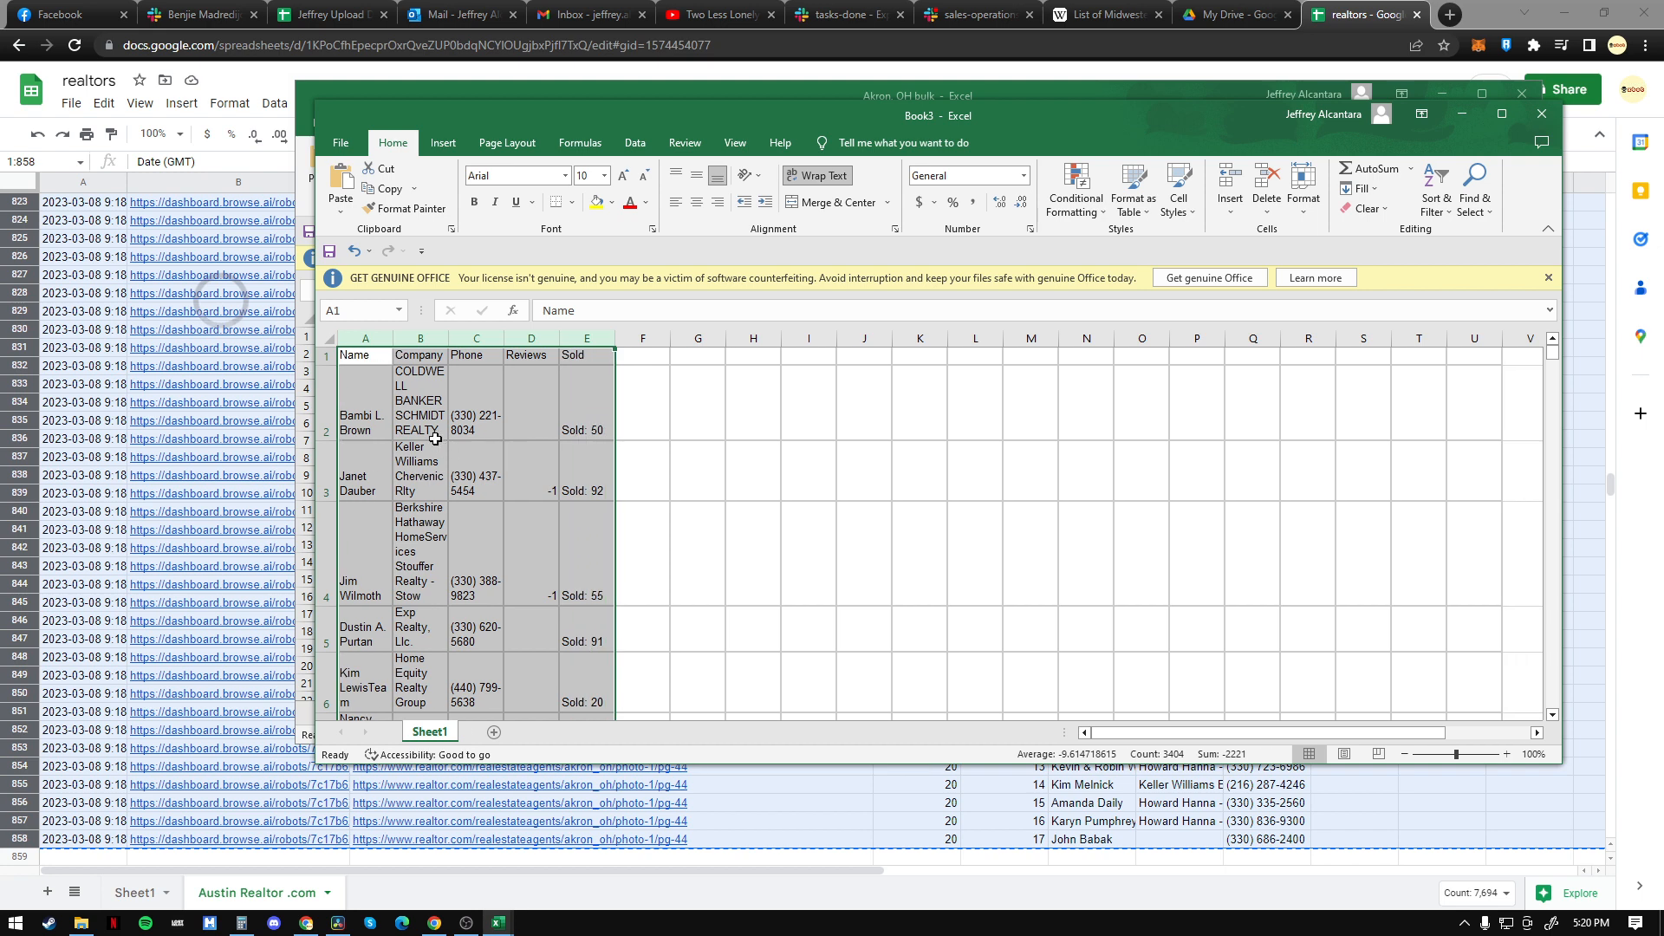
# Step: Delete the Company, Reviews and Sold columns so only Name and Phone remain
pyautogui.click(426, 405)
pyautogui.click(424, 332)
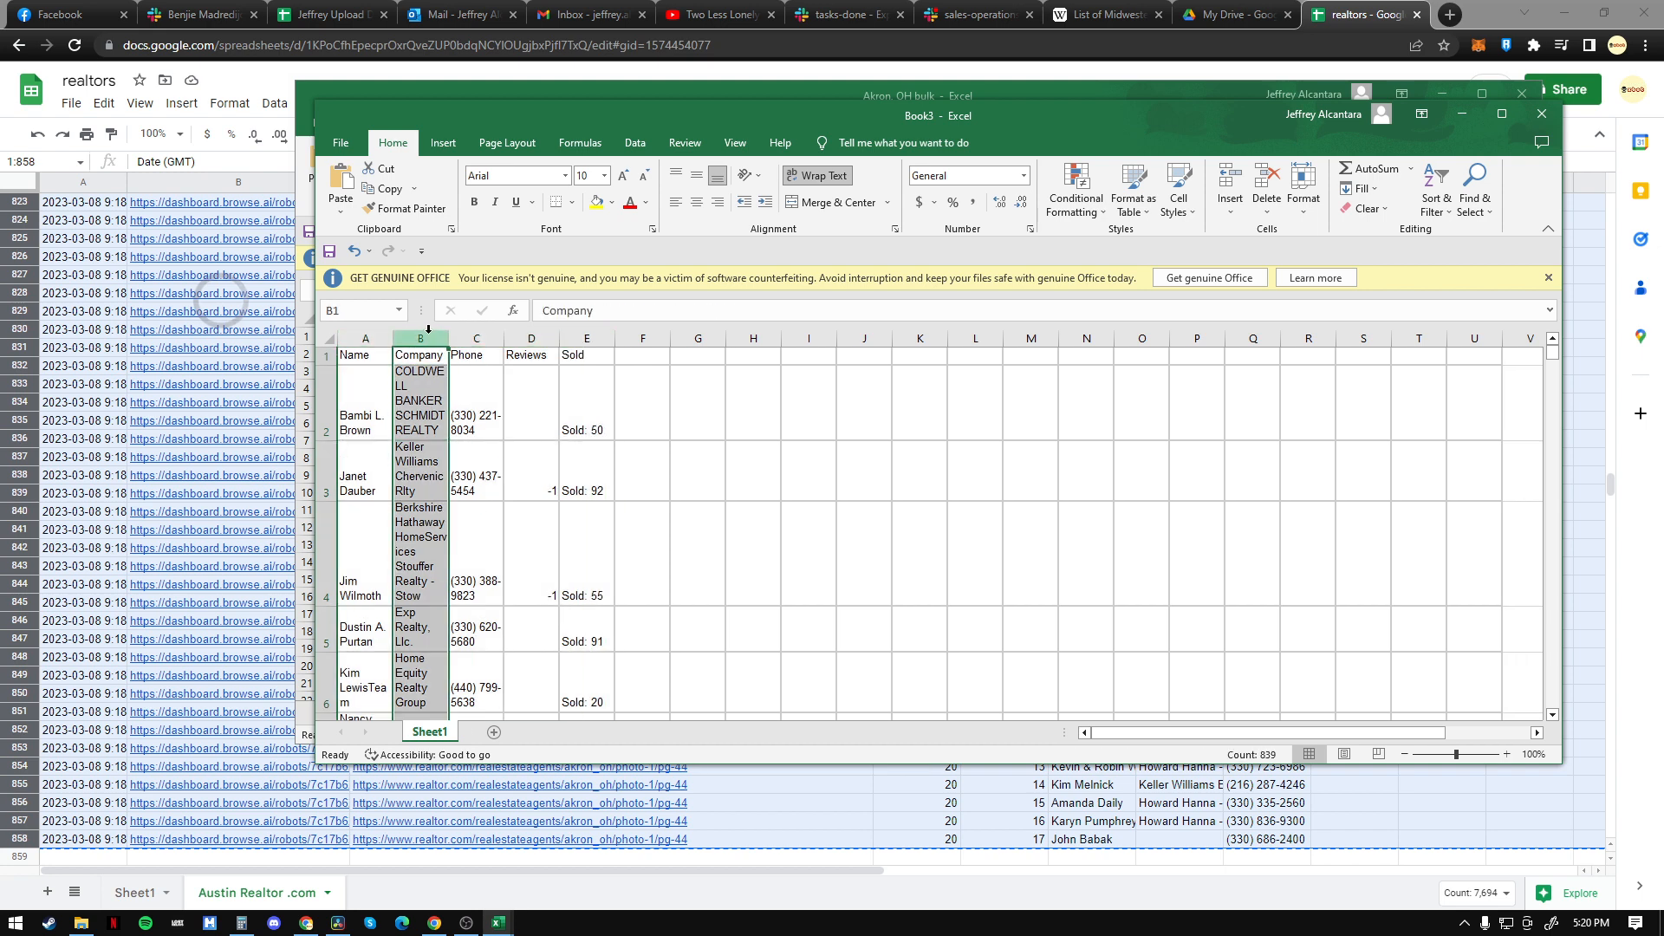
pyautogui.hotkey('ctrl', '-')
pyautogui.click(490, 338)
pyautogui.keyDown('shift'); pyautogui.click(534, 336); pyautogui.keyUp('shift')
pyautogui.rightClick(534, 336)
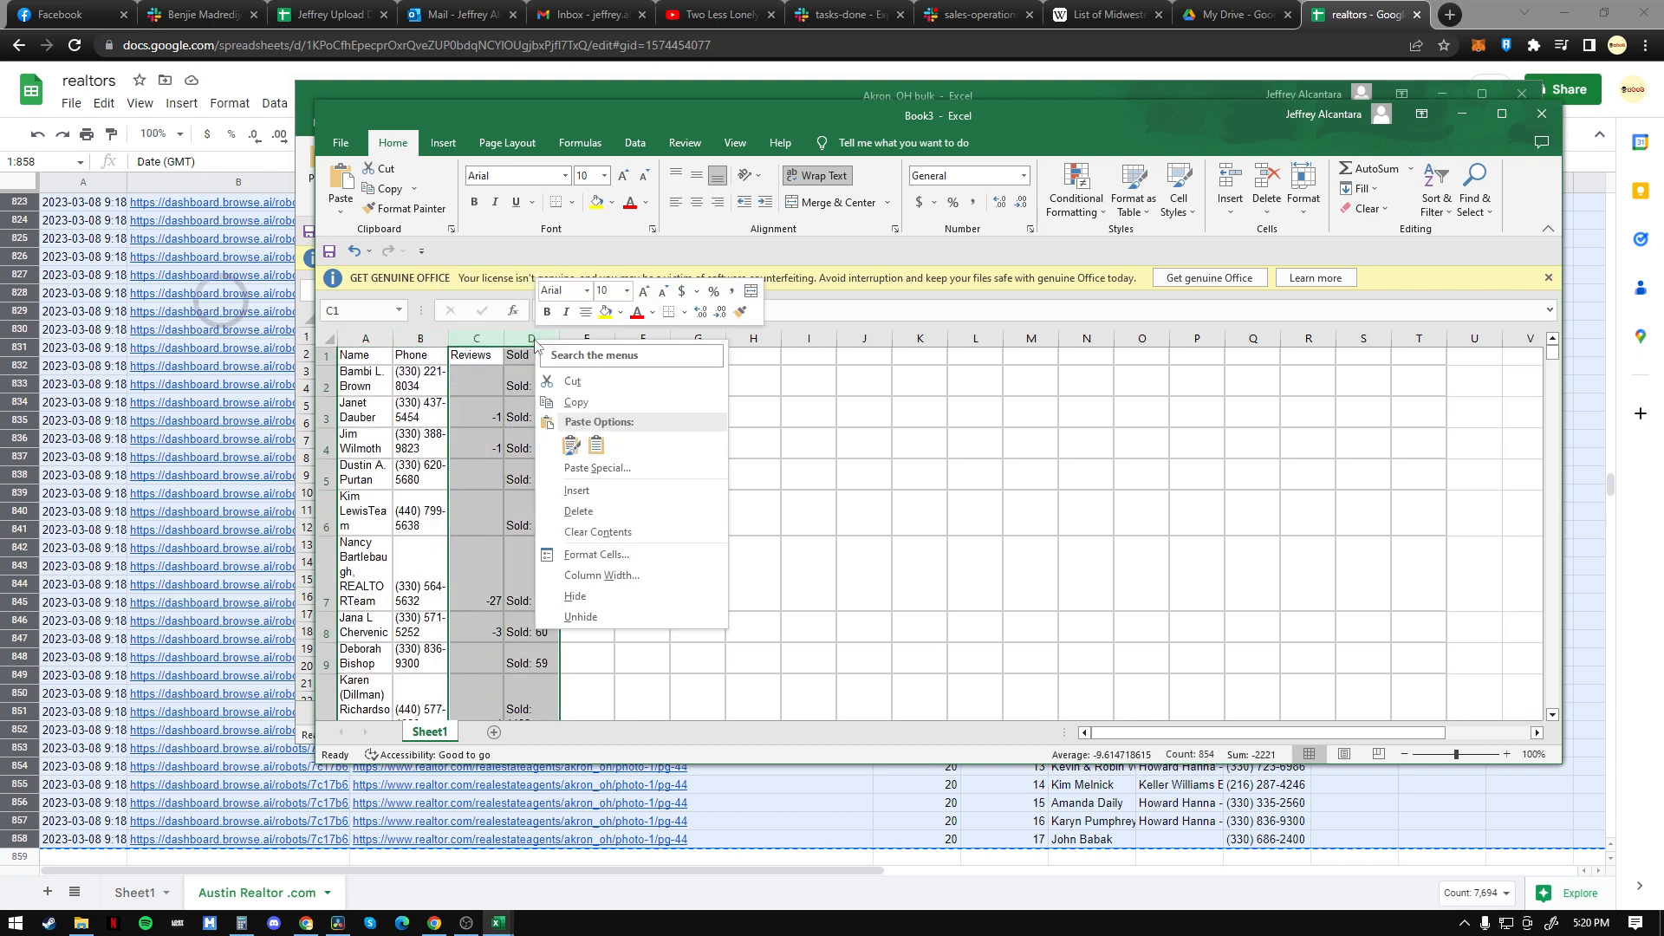
pyautogui.click(577, 511)
pyautogui.click(643, 412)
# Step: Add filters to the header row and filter the Phone column to show only blanks
pyautogui.click(343, 353)
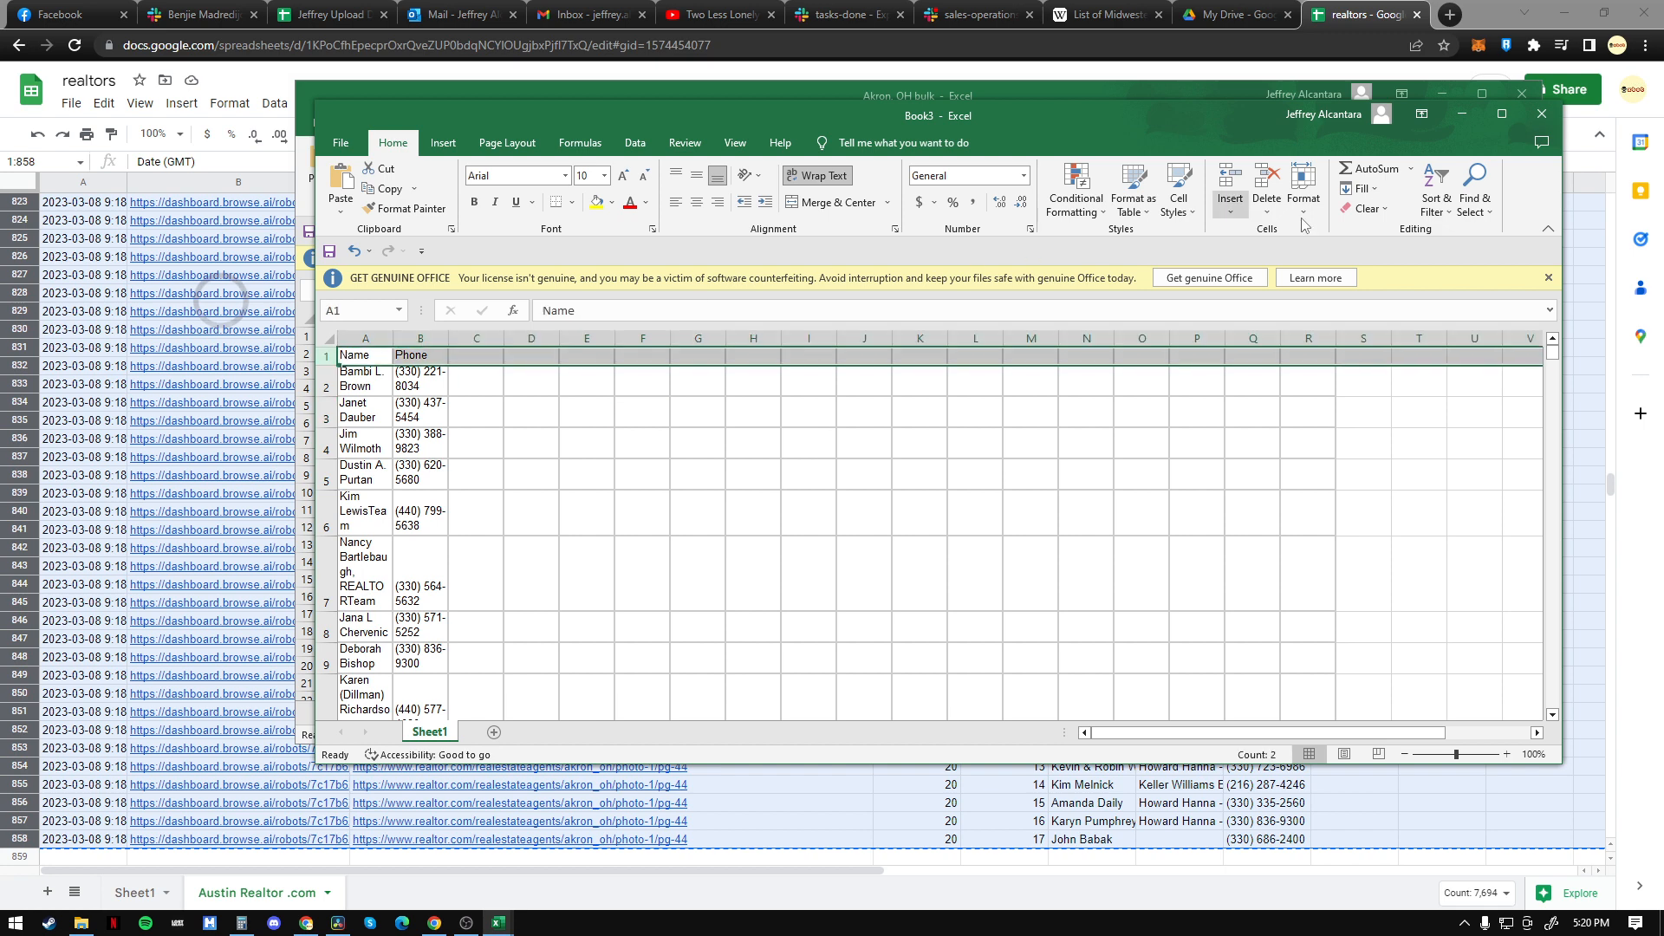
pyautogui.click(1435, 199)
pyautogui.click(1441, 309)
pyautogui.click(537, 405)
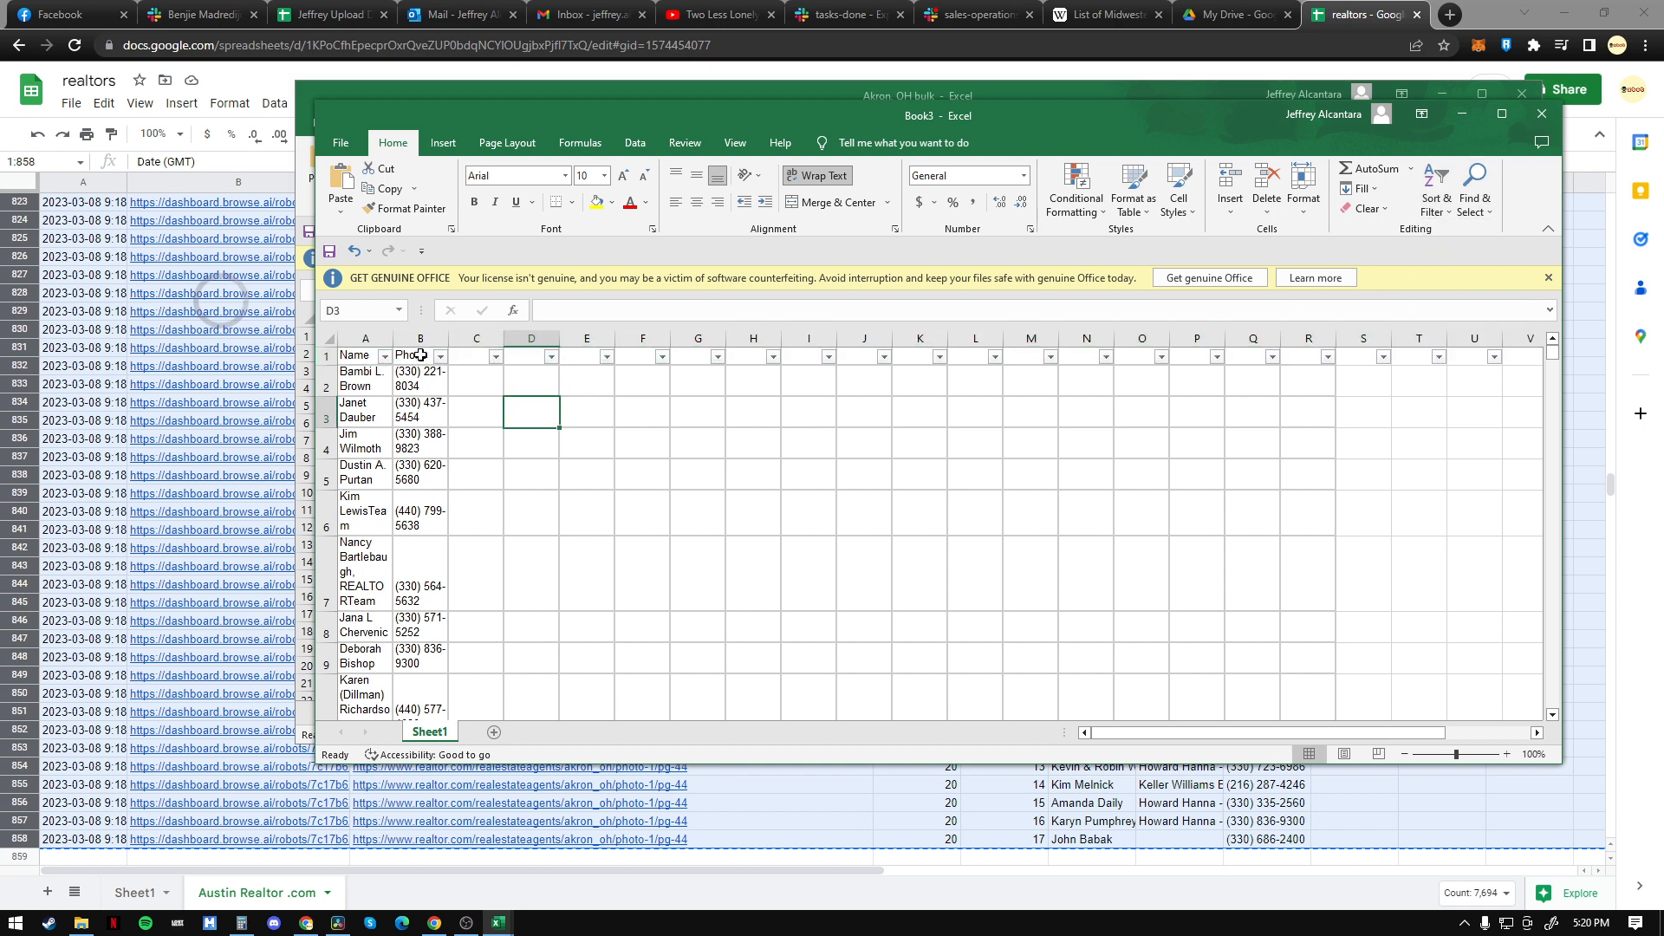
pyautogui.click(440, 356)
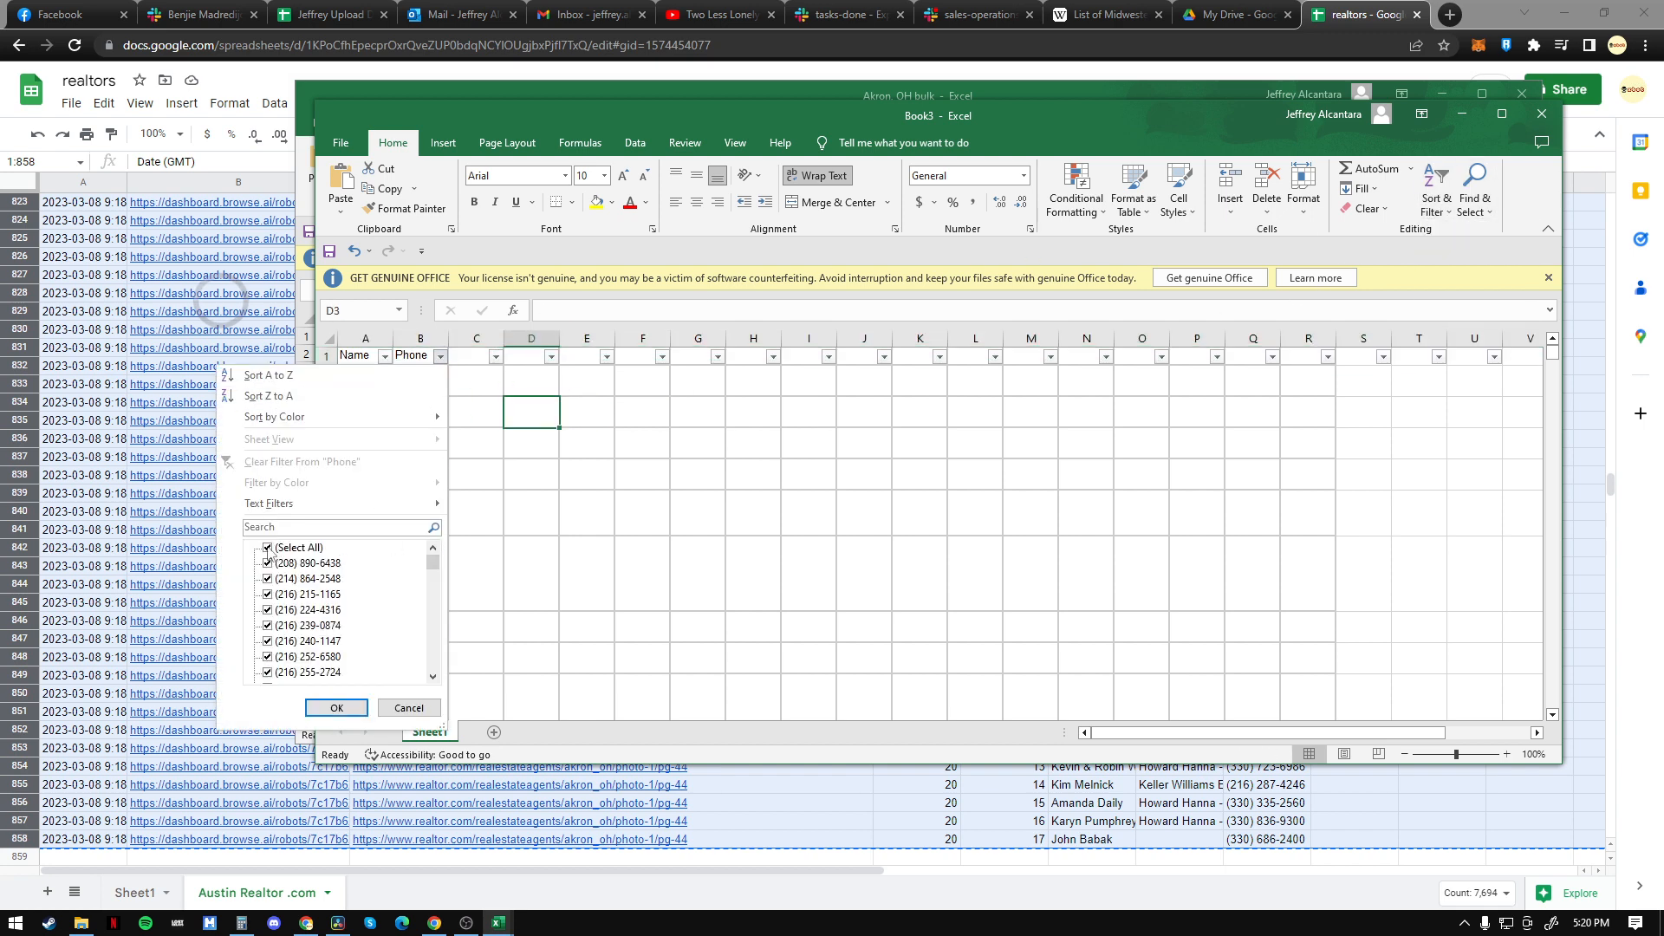
pyautogui.click(267, 548)
pyautogui.moveTo(436, 576); pyautogui.dragTo(435, 672)
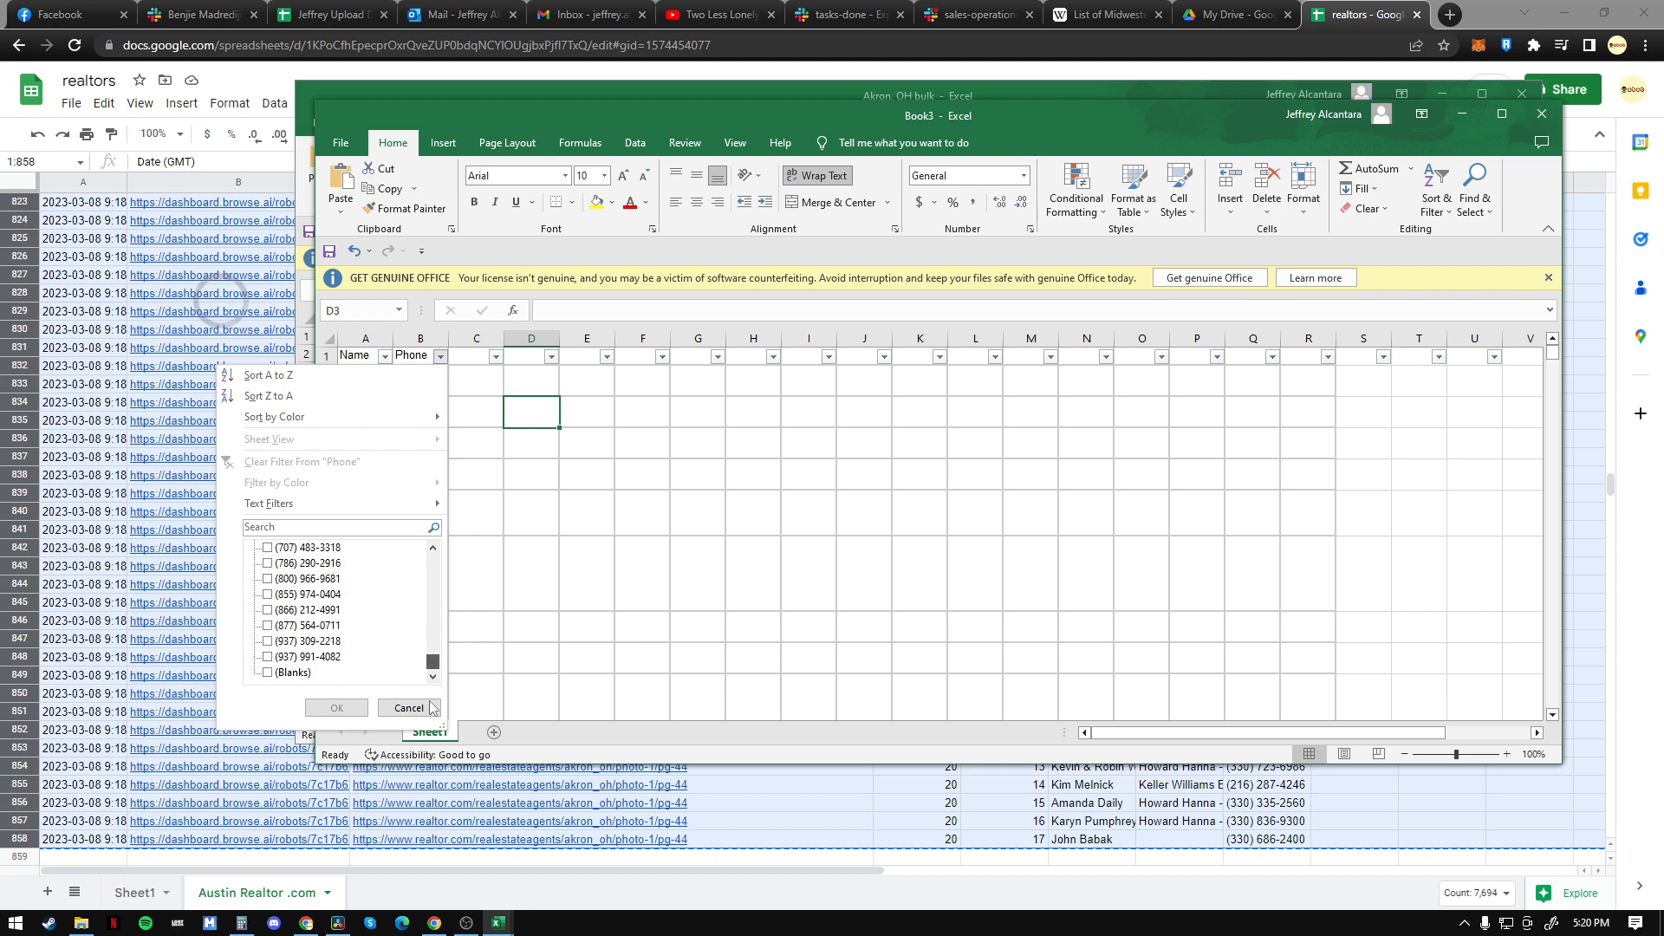
pyautogui.click(268, 673)
pyautogui.click(337, 708)
pyautogui.click(555, 413)
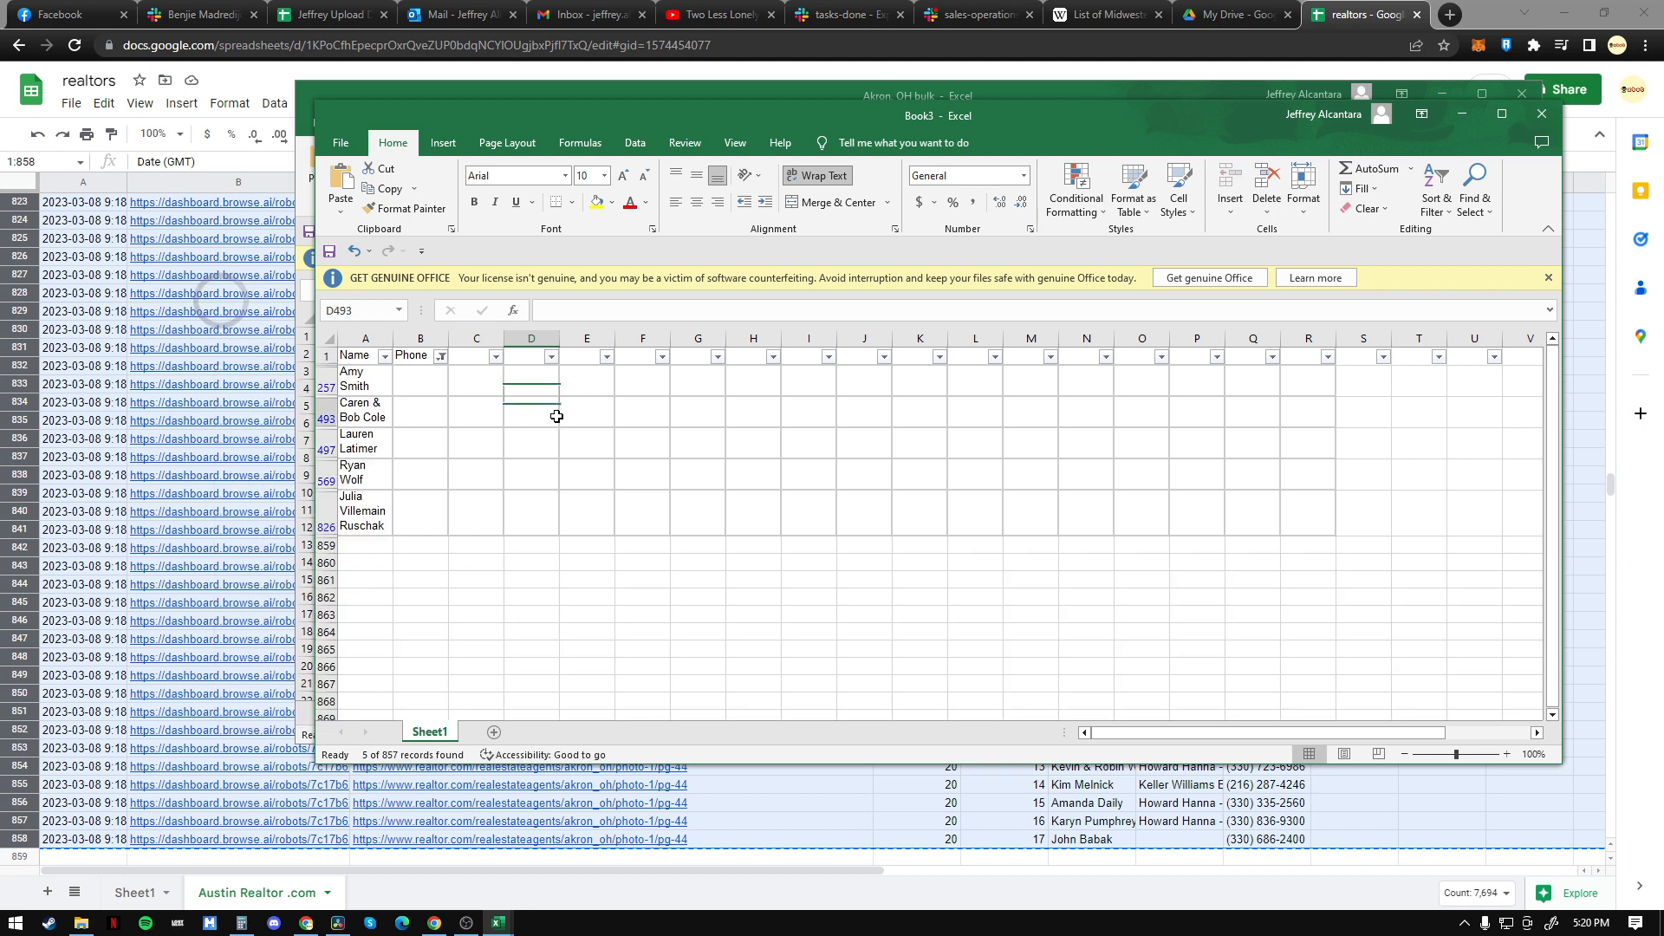
# Step: Delete the filtered rows without a phone number and set the Phone filter back to all values
pyautogui.moveTo(317, 379); pyautogui.dragTo(319, 527)
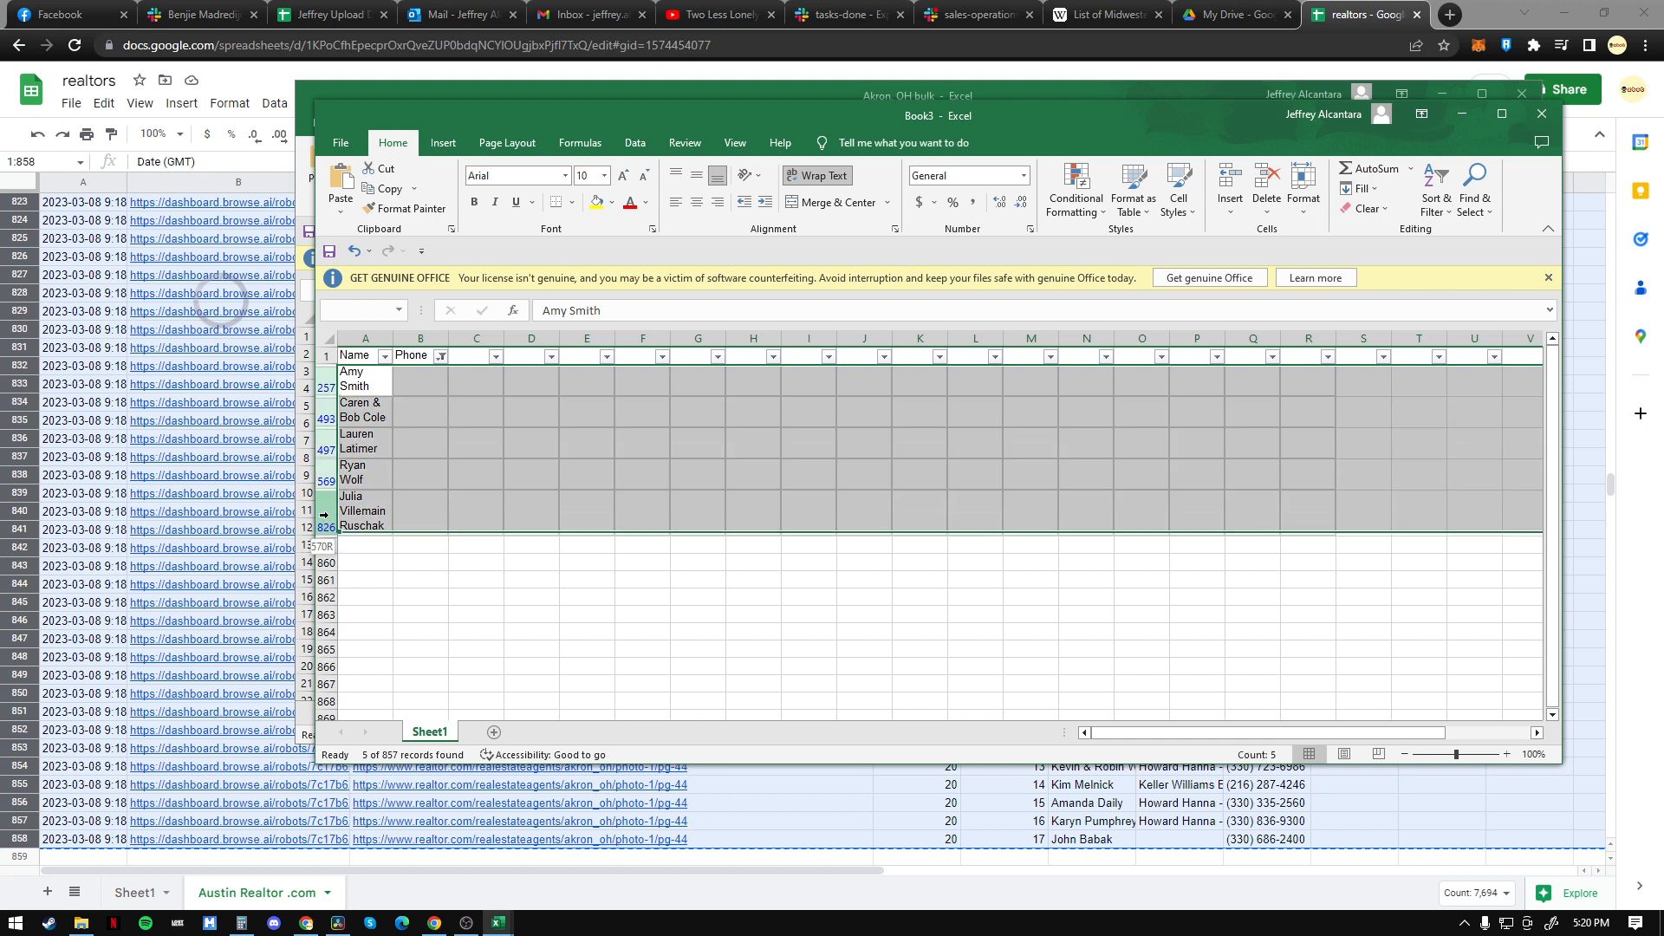
pyautogui.hotkey('ctrl', '-')
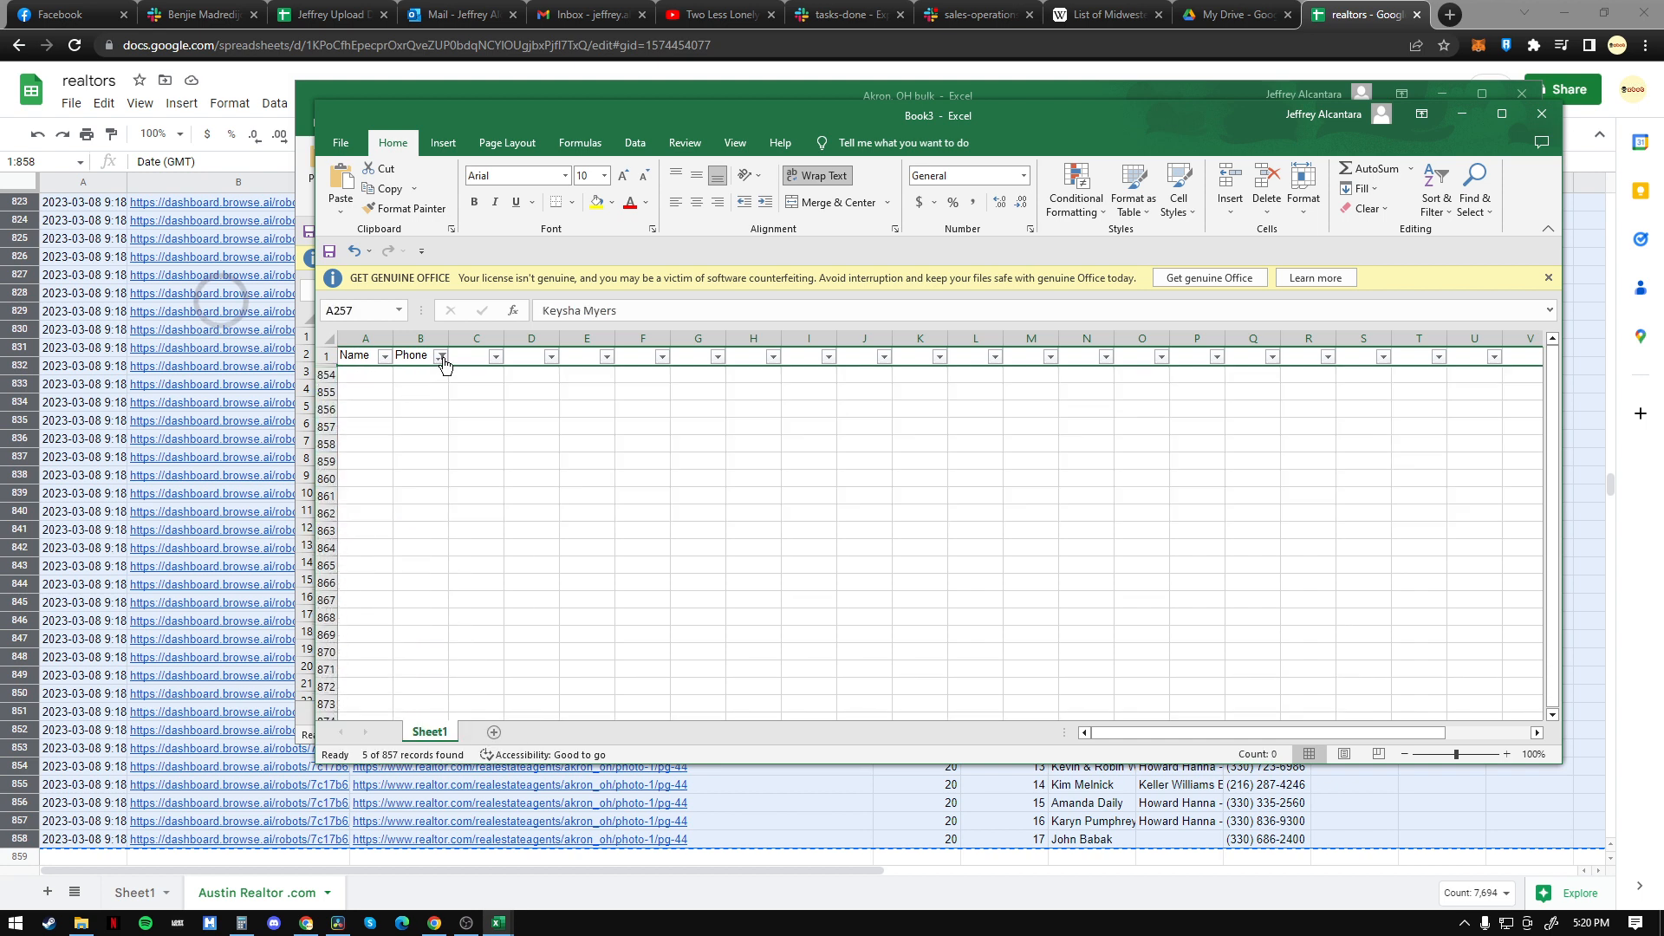
pyautogui.click(441, 356)
pyautogui.click(268, 548)
pyautogui.click(336, 708)
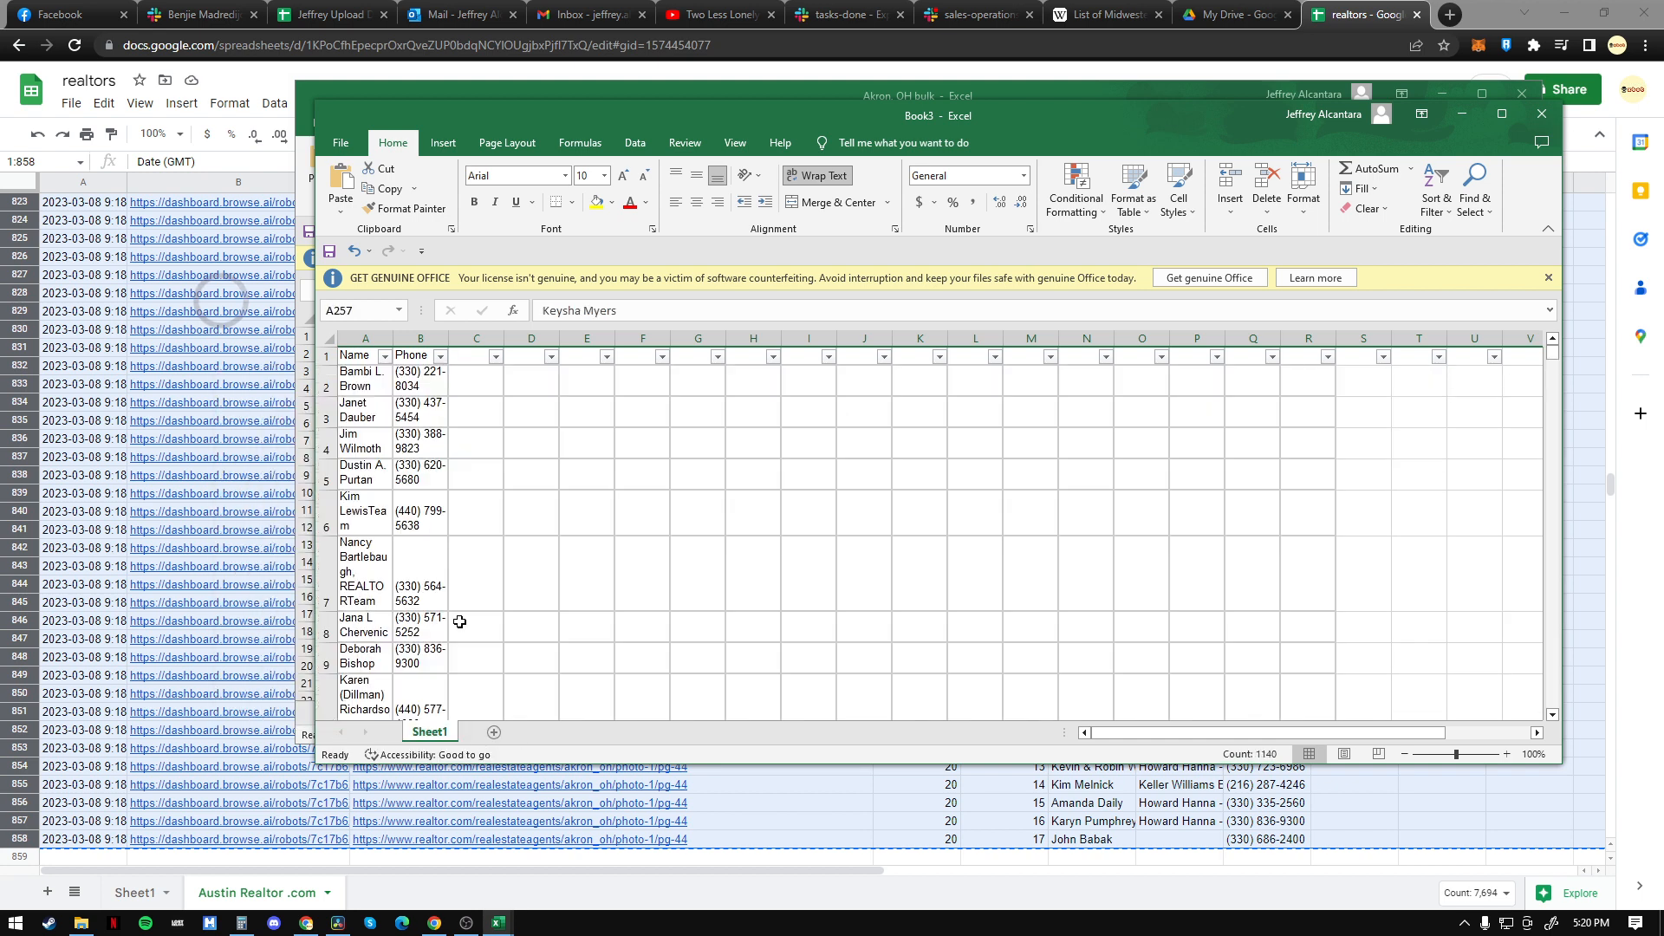
pyautogui.click(618, 508)
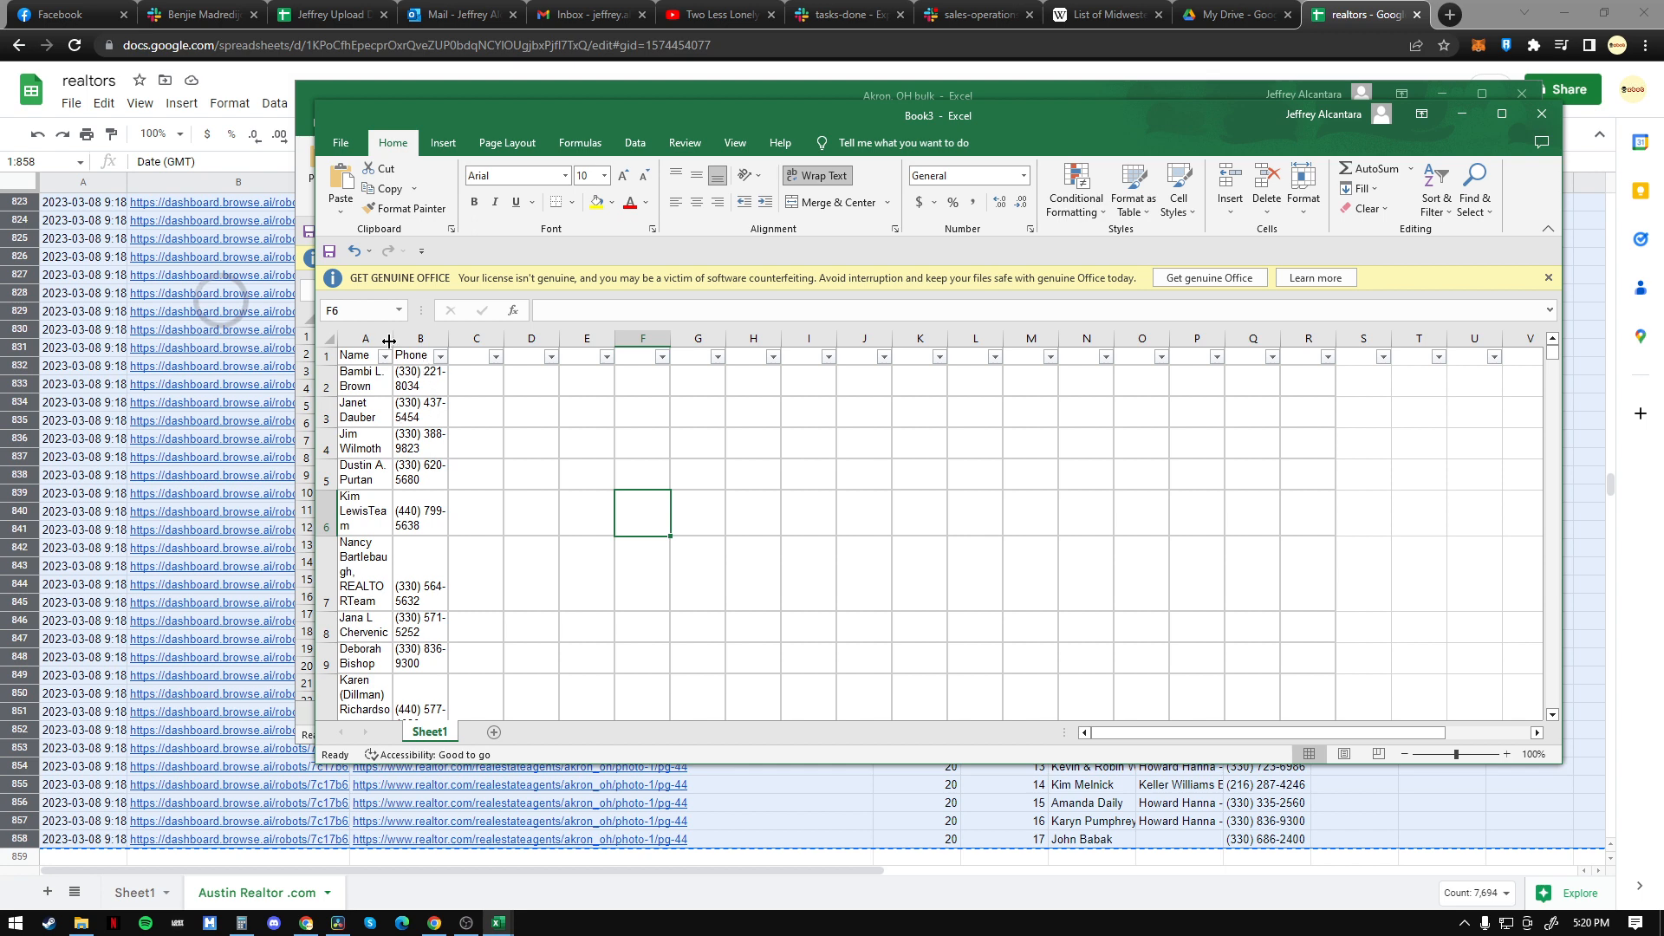
# Step: Delete the header row with the Name and Phone titles
pyautogui.click(358, 357)
pyautogui.hotkey('shift', 'space')
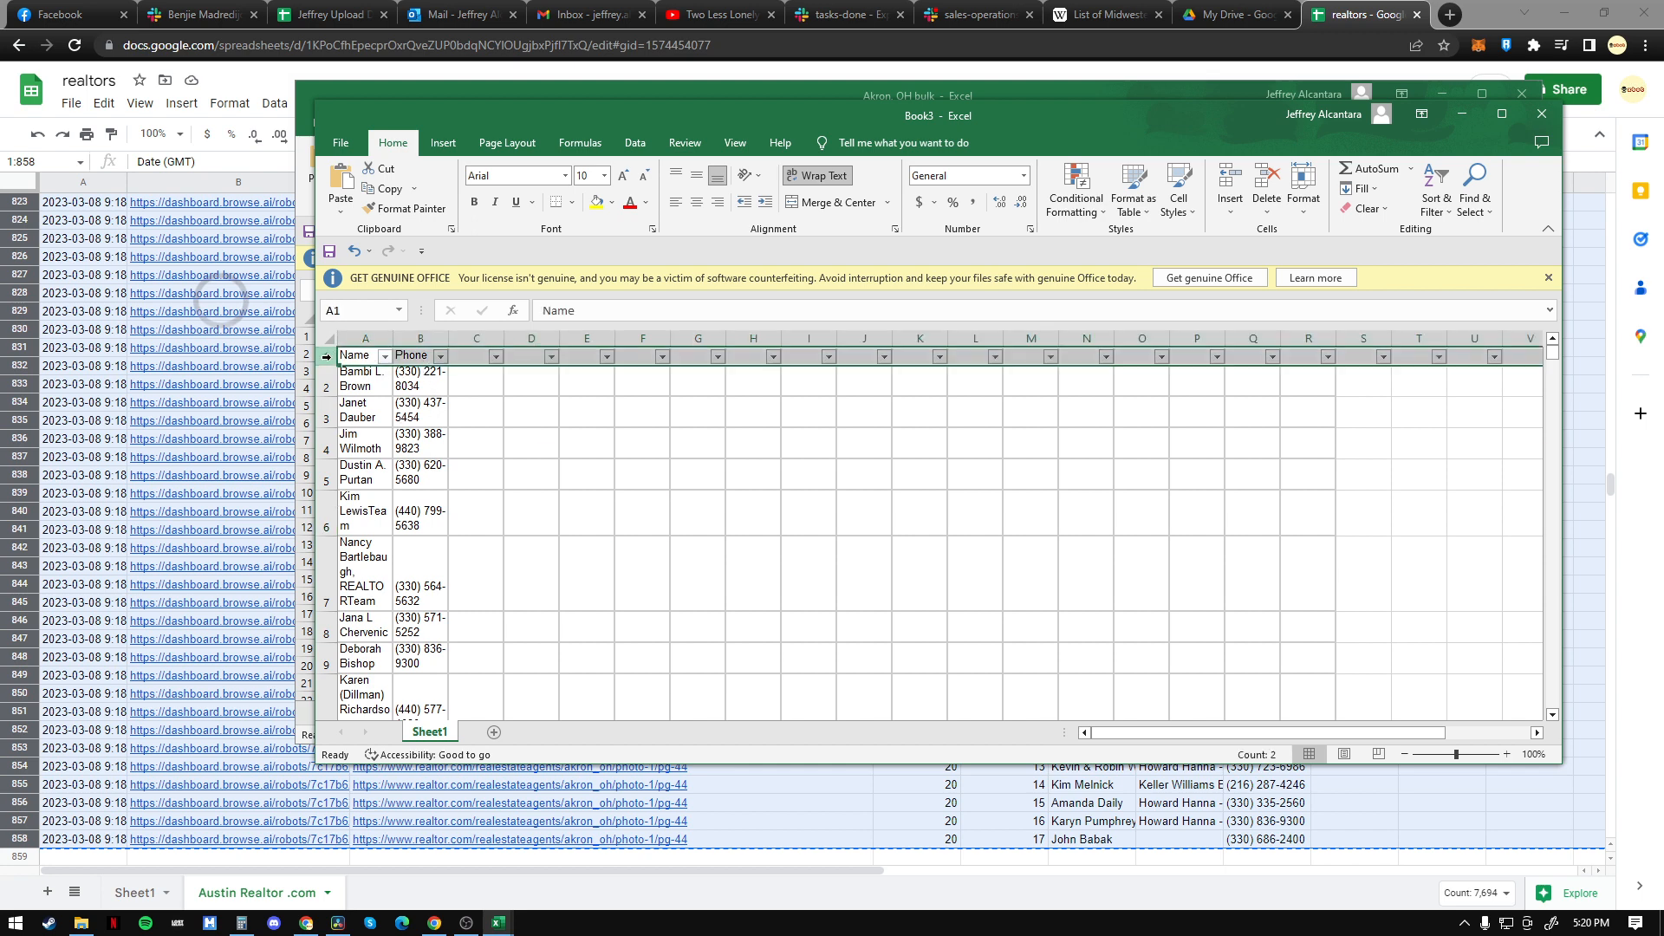
pyautogui.hotkey('ctrl', '-')
pyautogui.hotkey('ctrl', 'space')
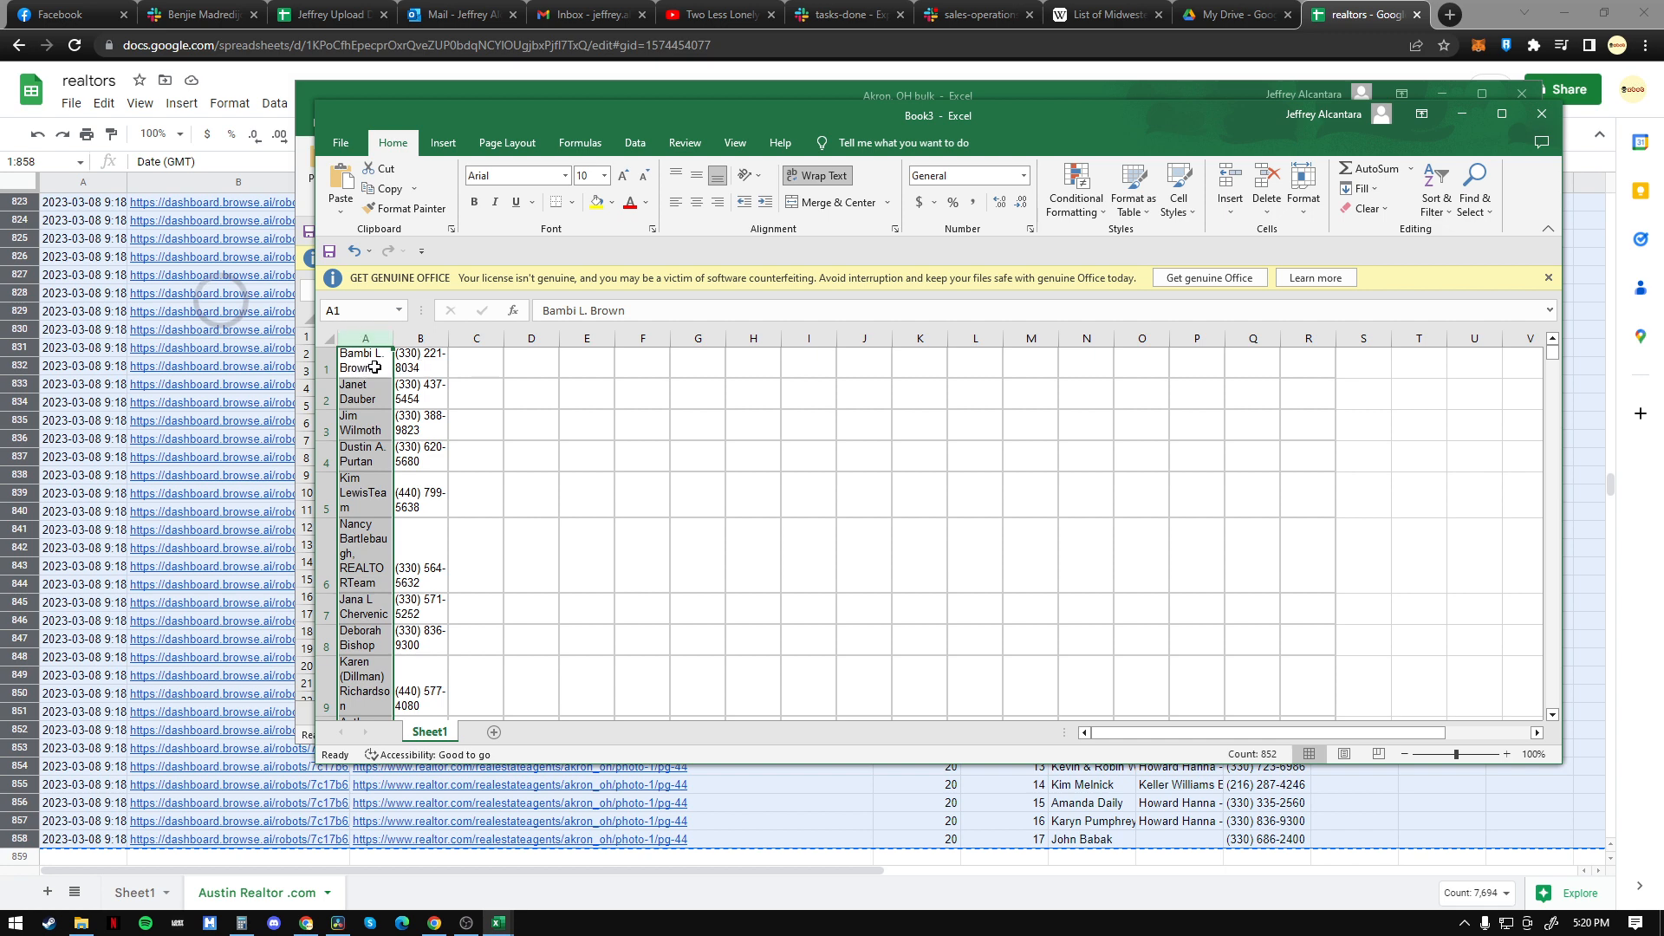
pyautogui.click(511, 404)
# Step: Move the names column to column C, after the phone numbers, and delete the empty column A
pyautogui.click(366, 339)
pyautogui.moveTo(393, 359); pyautogui.dragTo(477, 359)
pyautogui.click(365, 334)
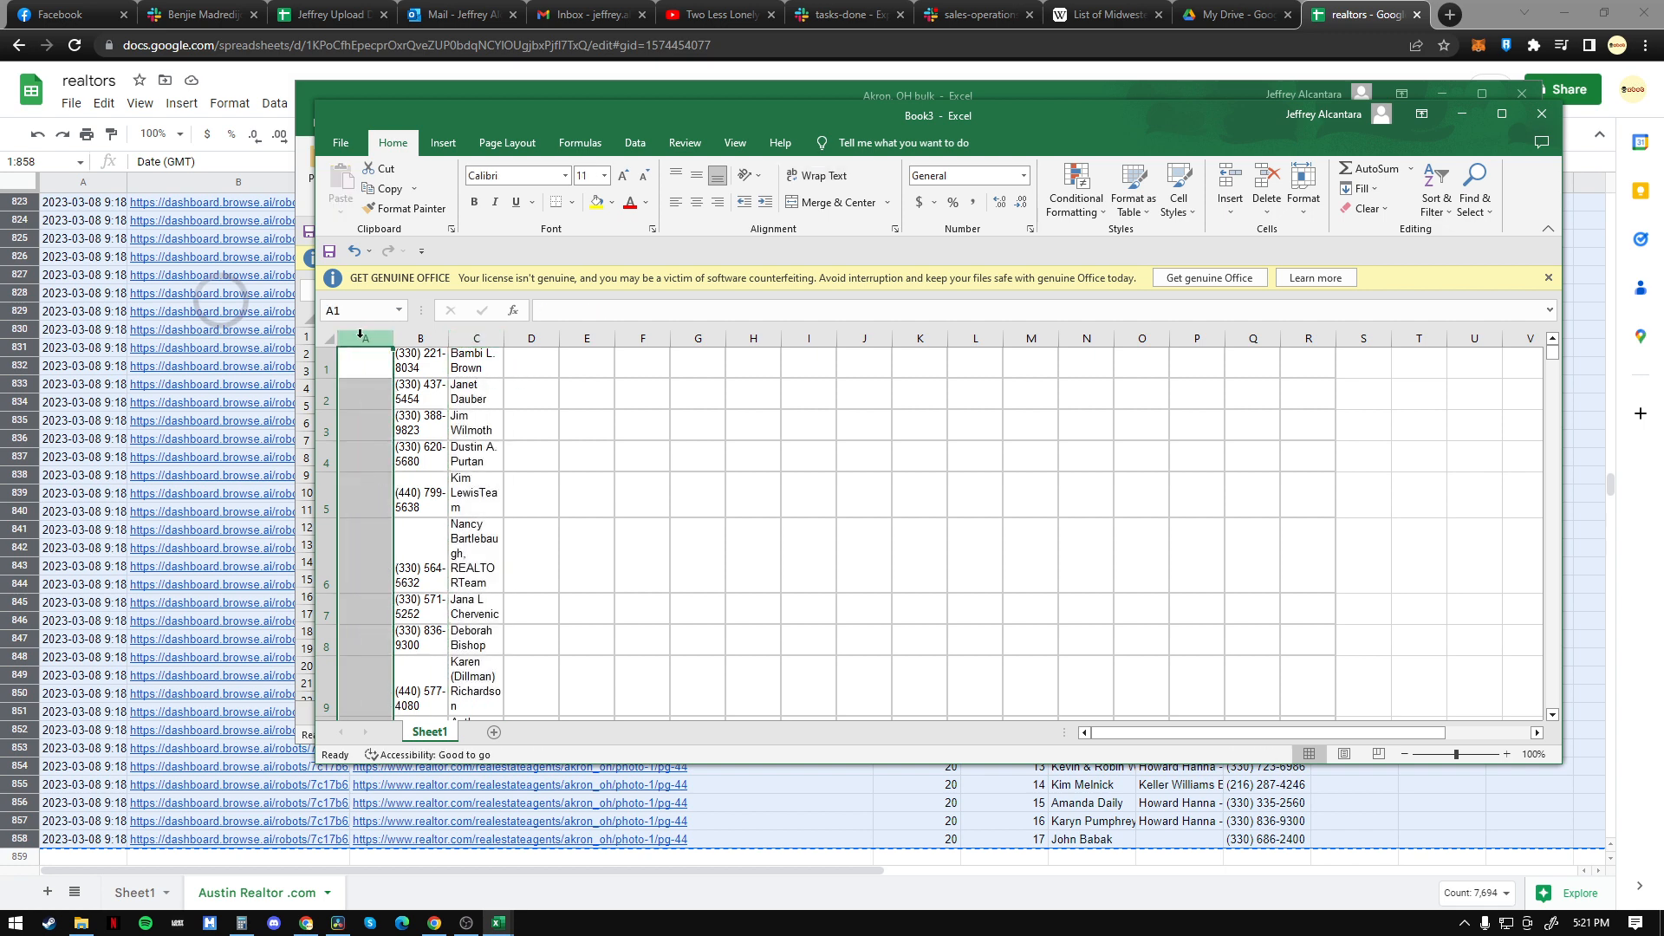
pyautogui.rightClick(362, 336)
pyautogui.press('d')
pyautogui.click(598, 416)
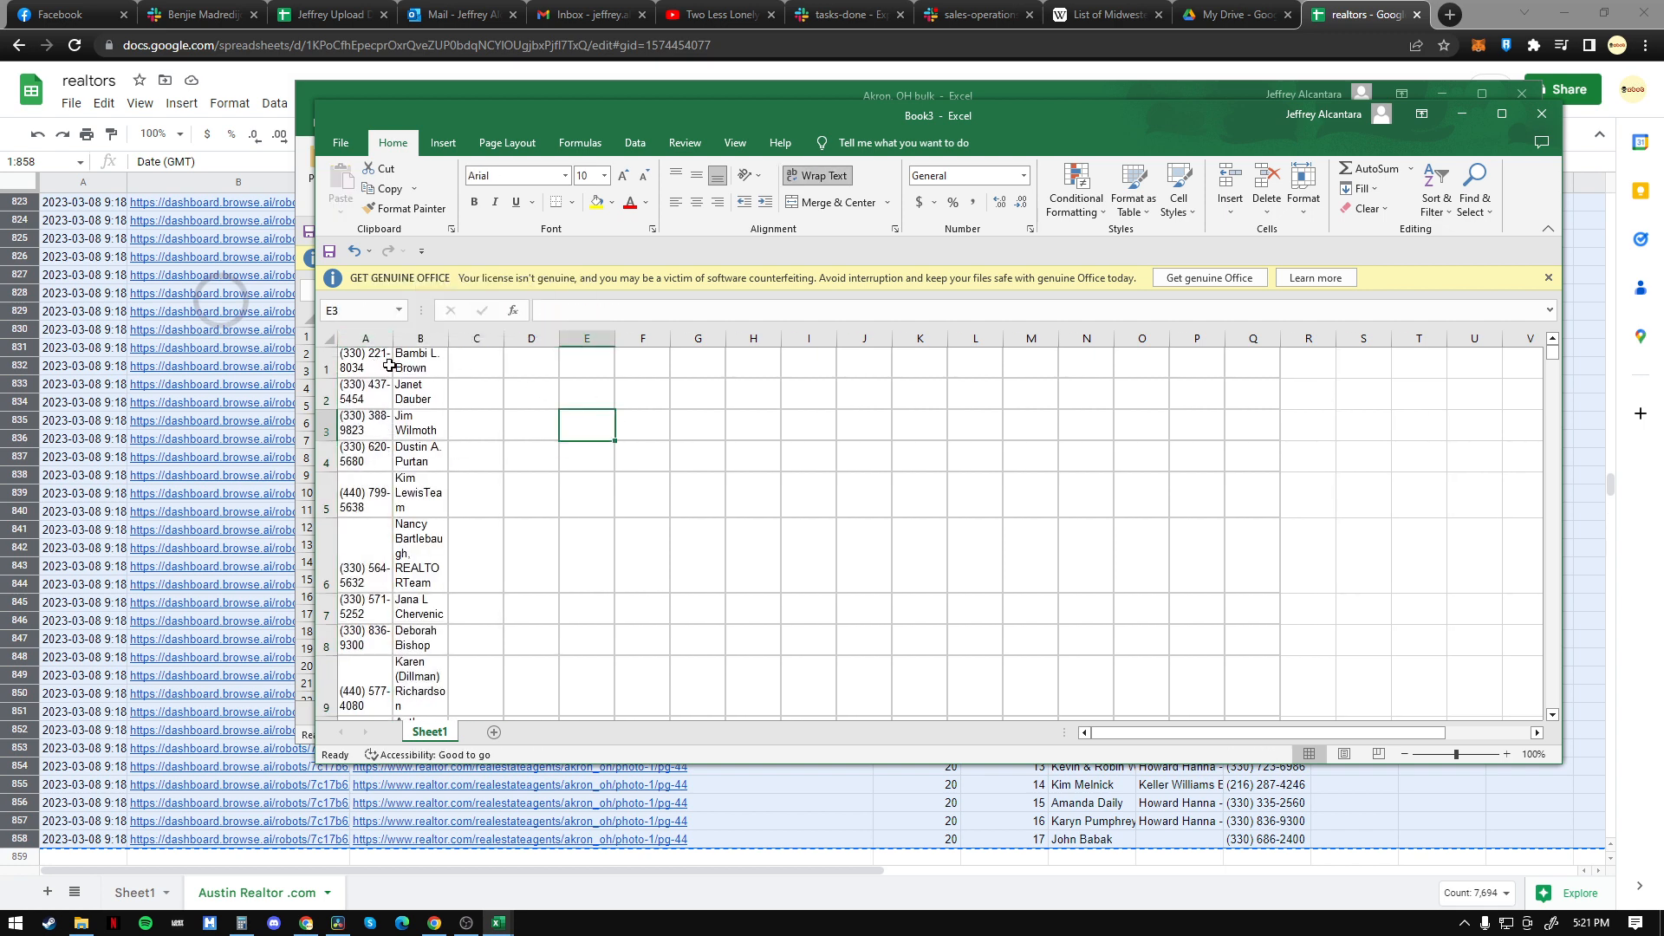
# Step: Widen column A so each phone number fits on one line
pyautogui.click(376, 366)
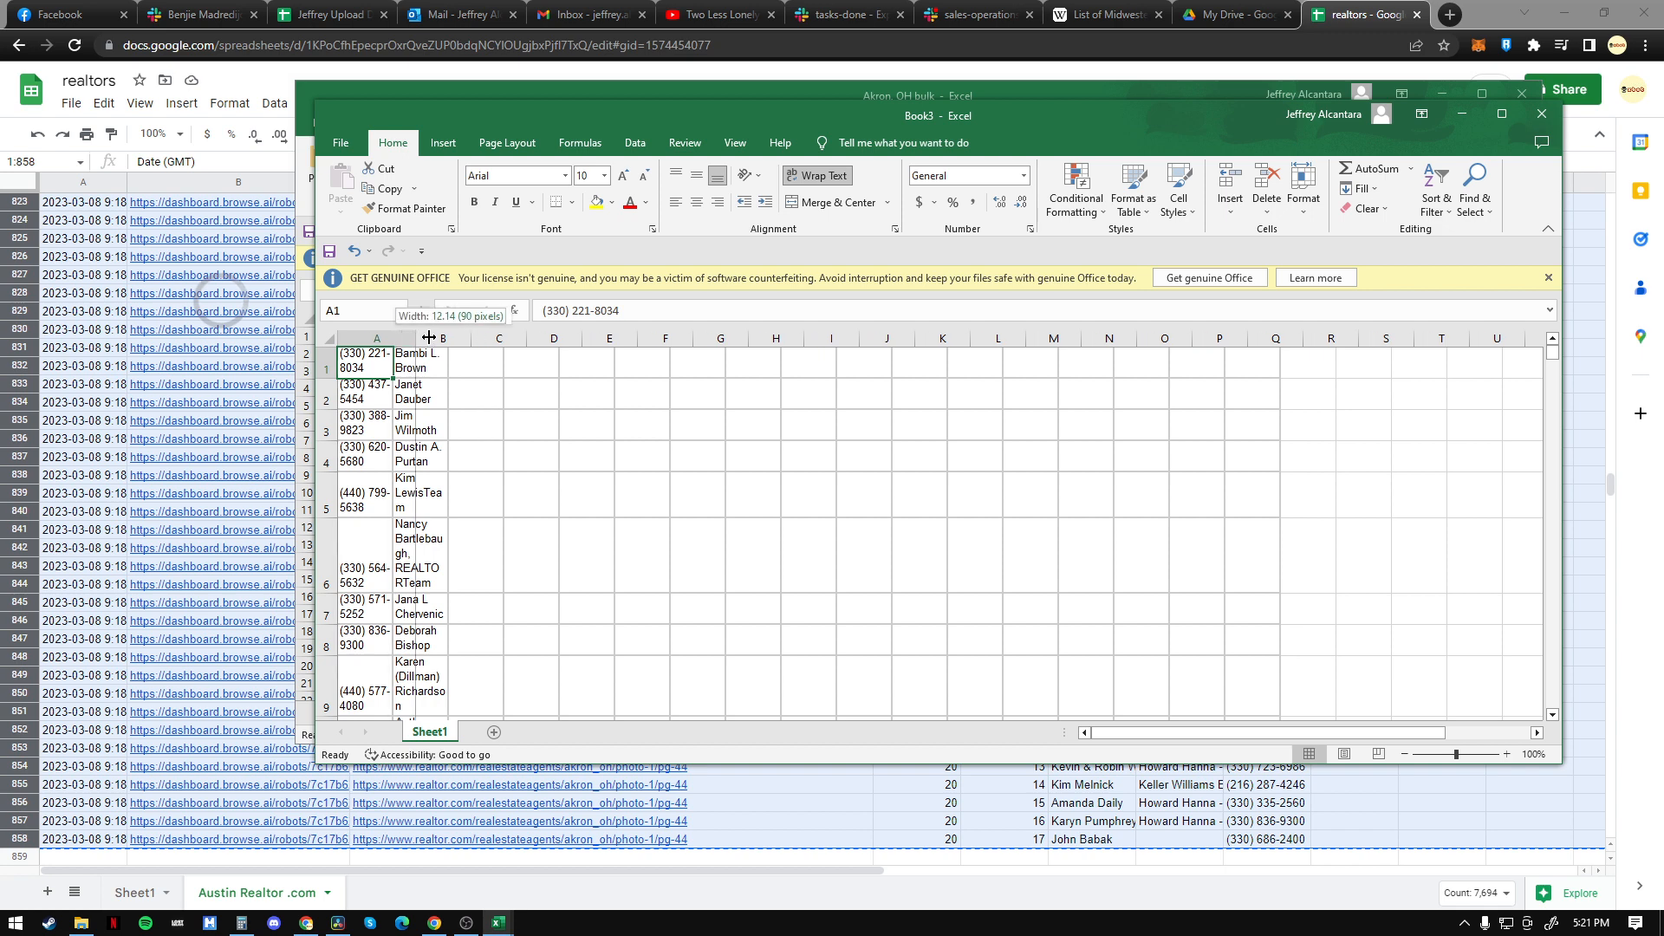
pyautogui.doubleClick(394, 337)
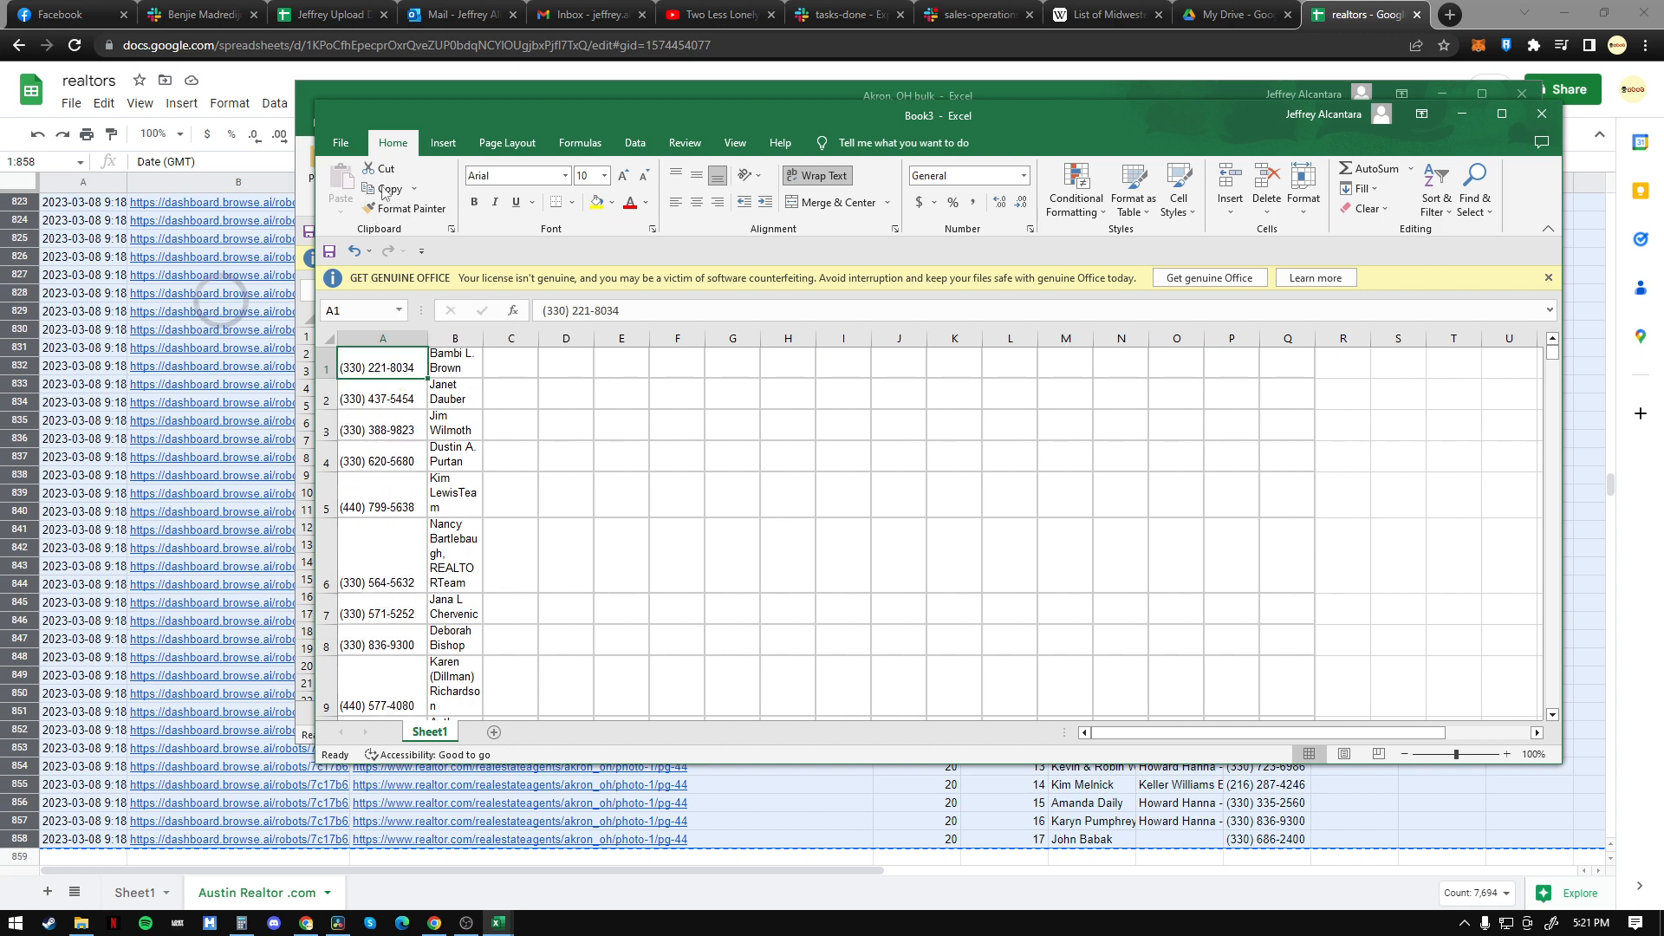
pyautogui.moveTo(506, 111); pyautogui.dragTo(475, 114)
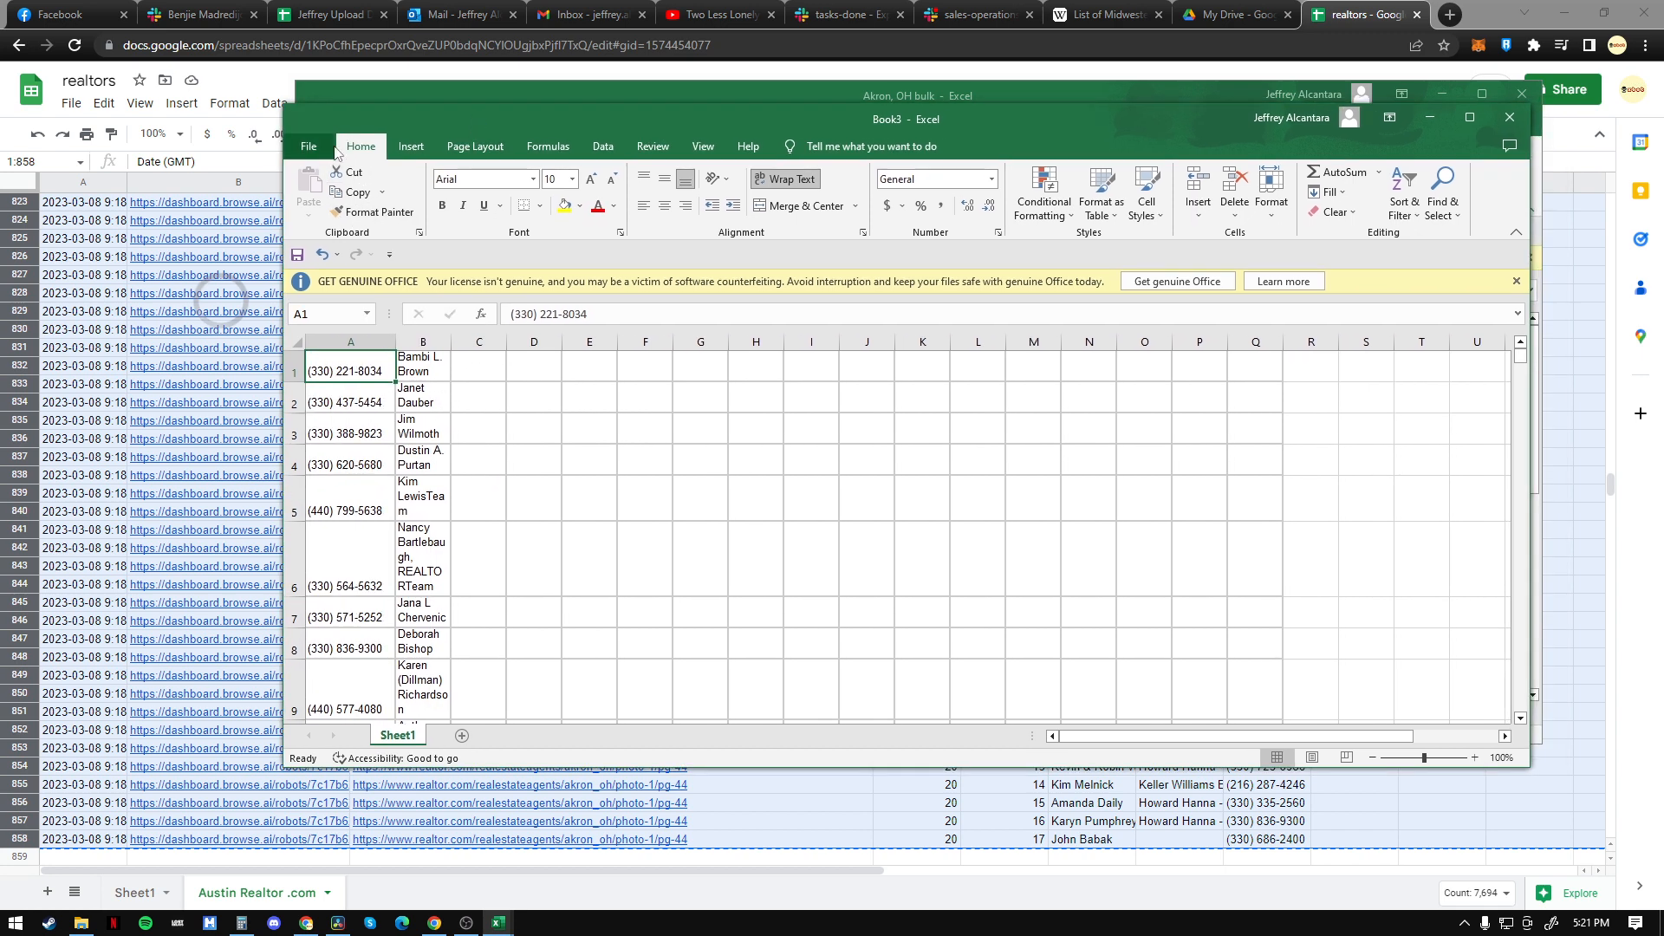
# Step: Save the cleaned workbook in the Downloads folder as a CSV (Comma delimited) file named 0308 Akron Oh
pyautogui.click(310, 142)
pyautogui.click(345, 380)
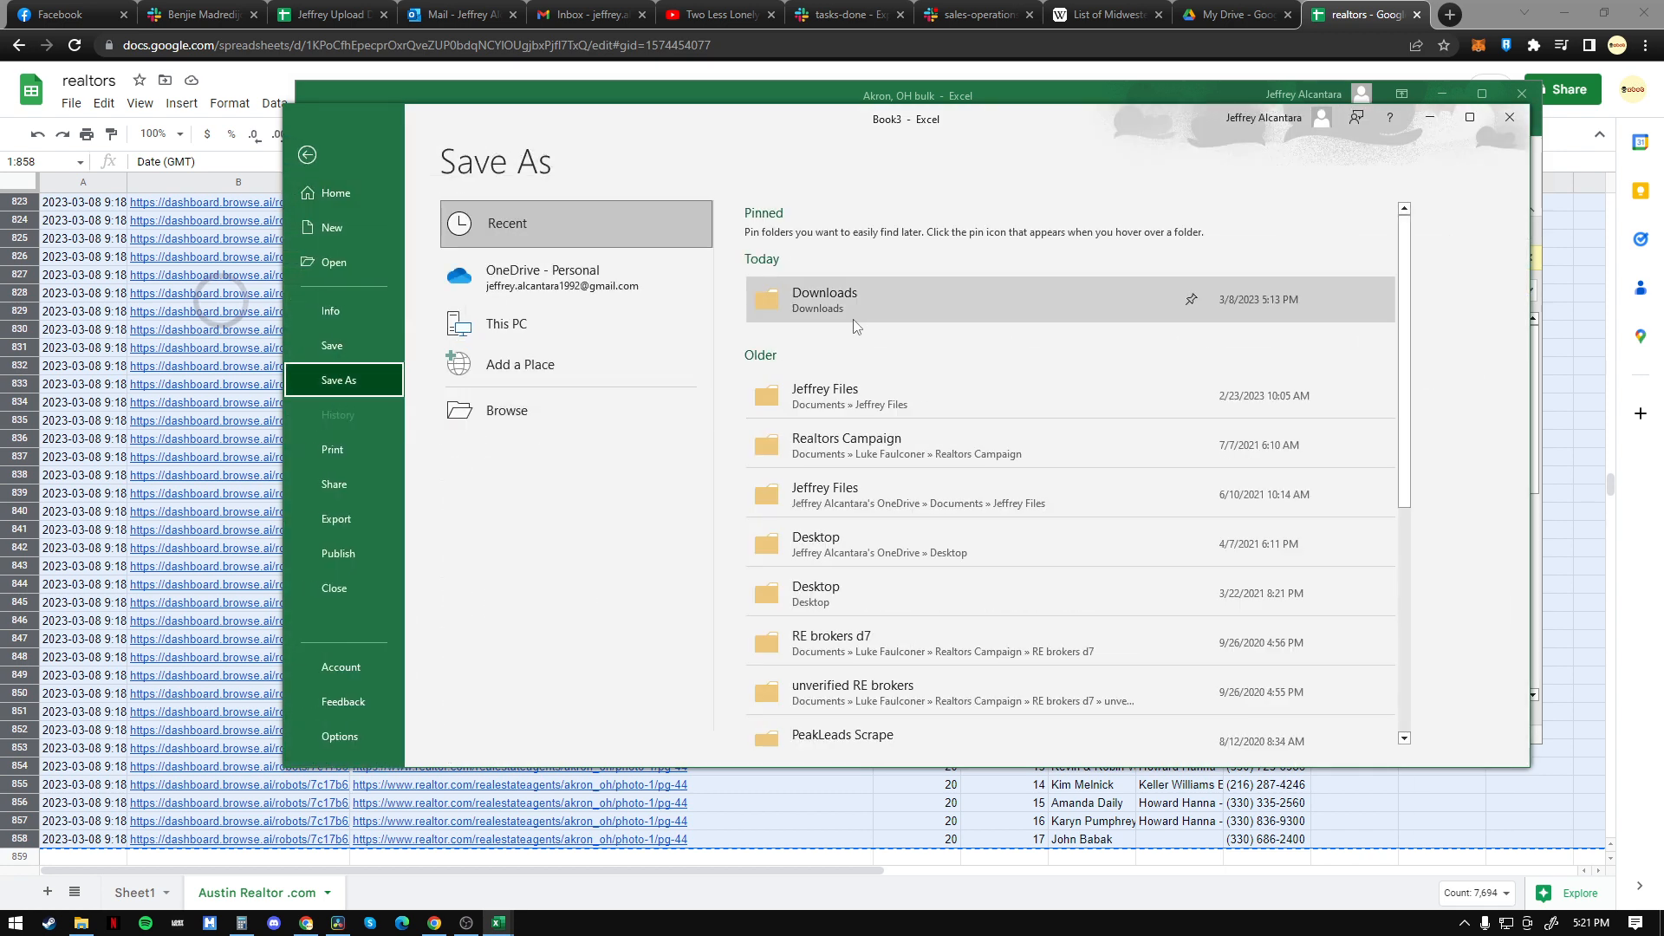
pyautogui.click(867, 301)
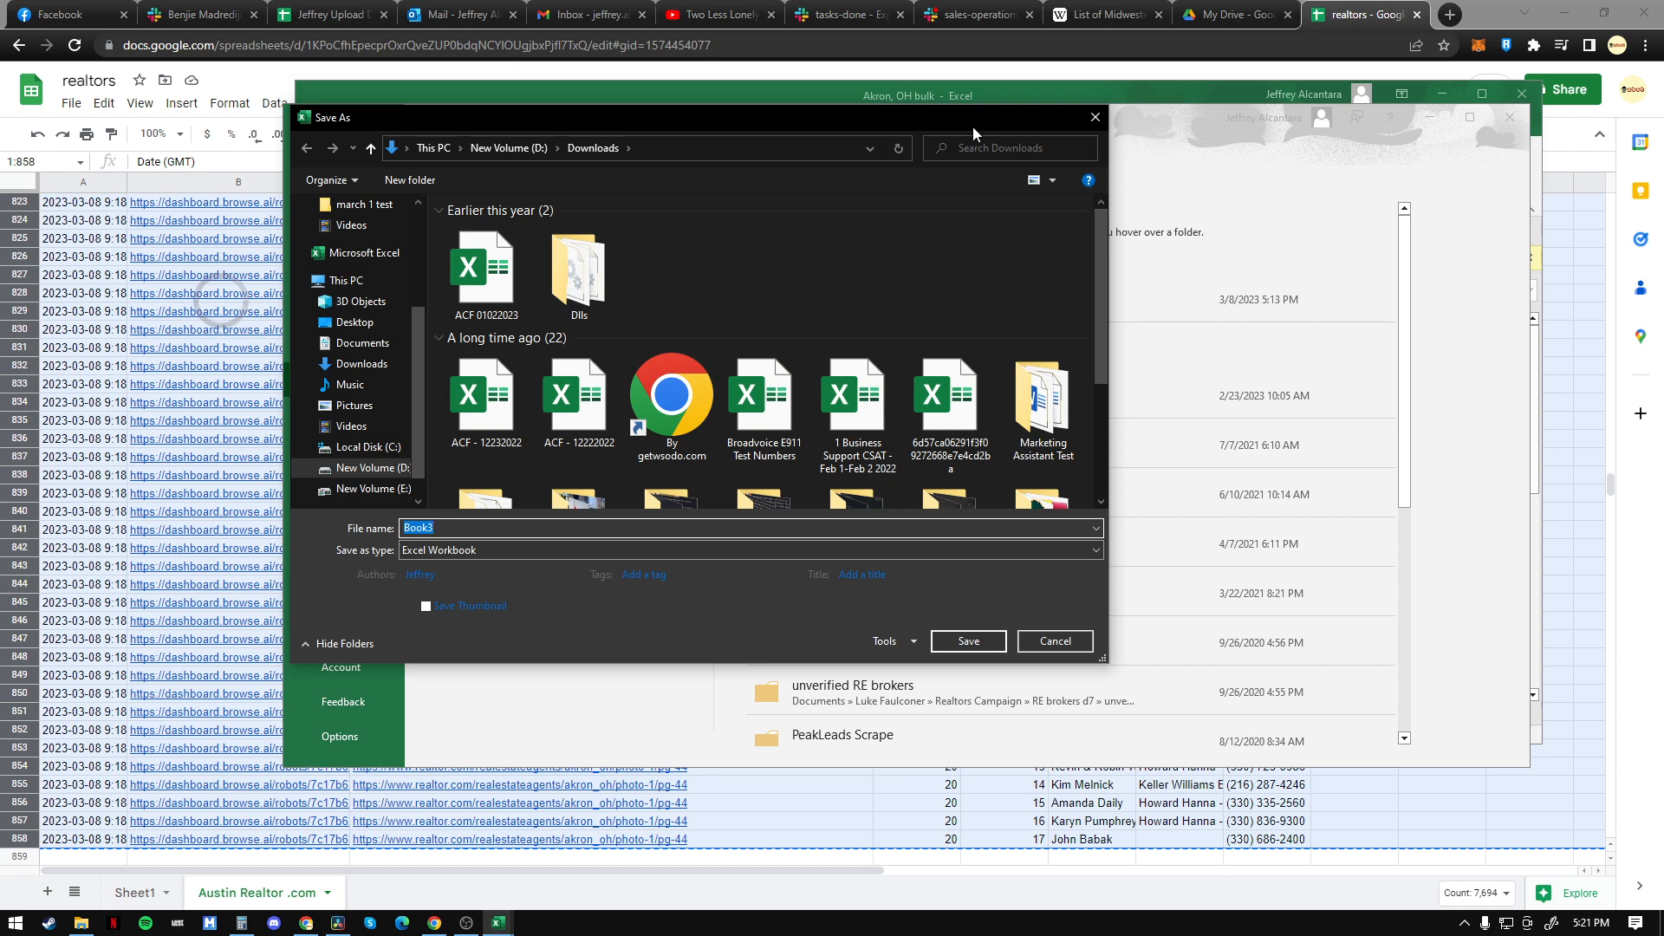
pyautogui.write('0308')
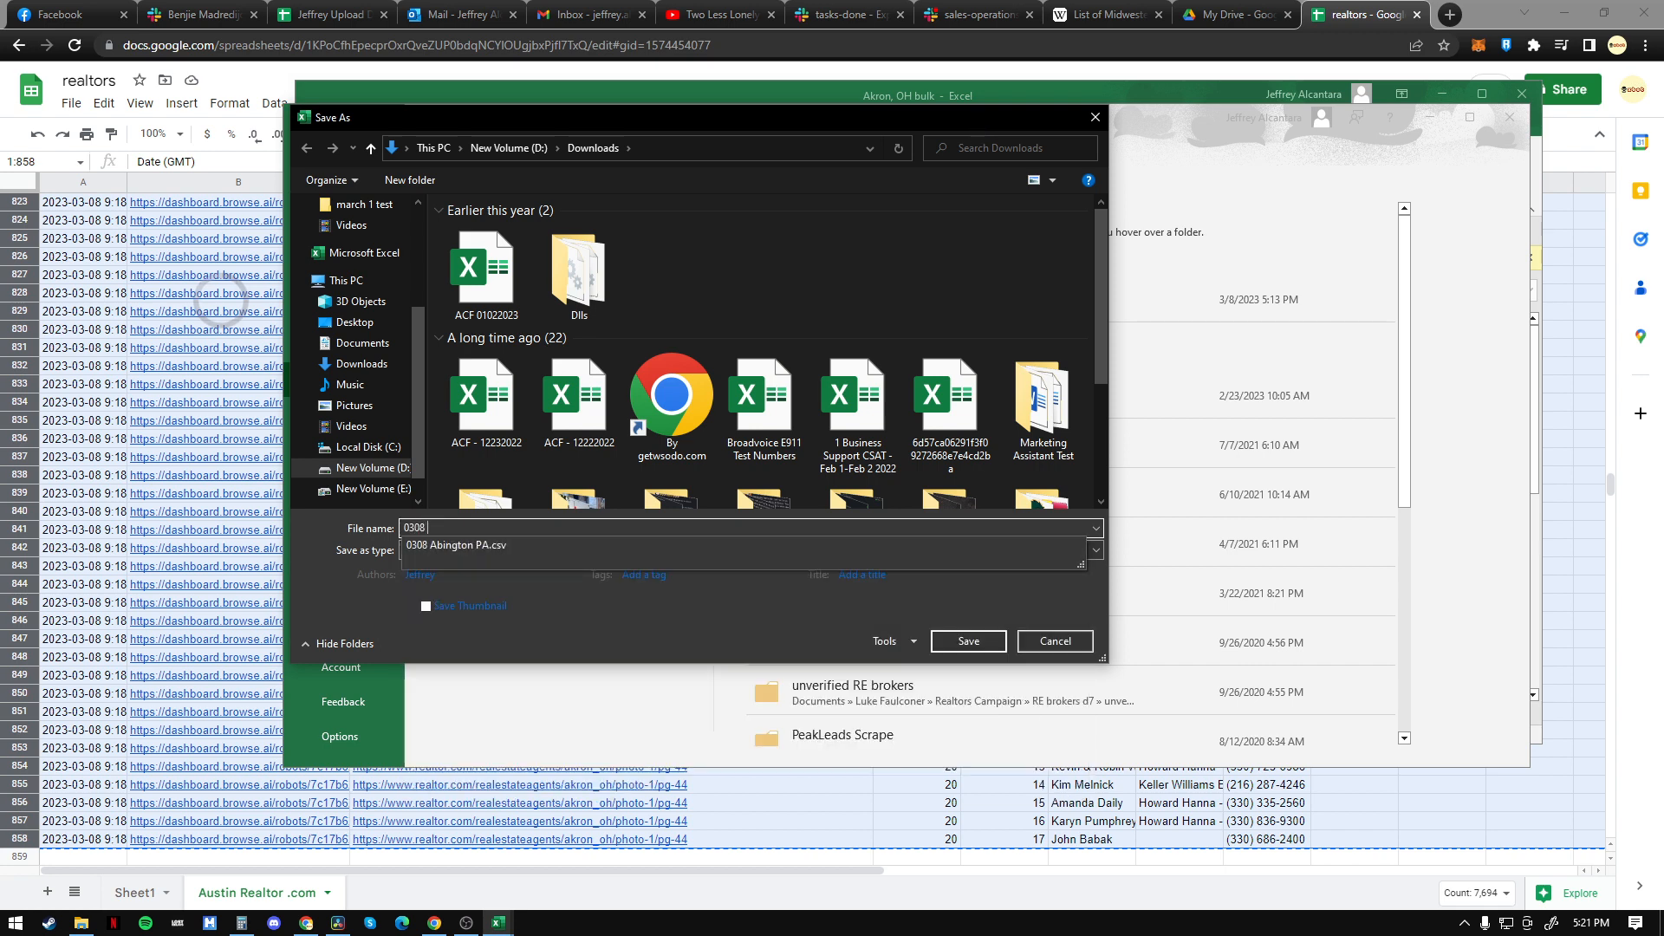
pyautogui.write(' Akron Oh')
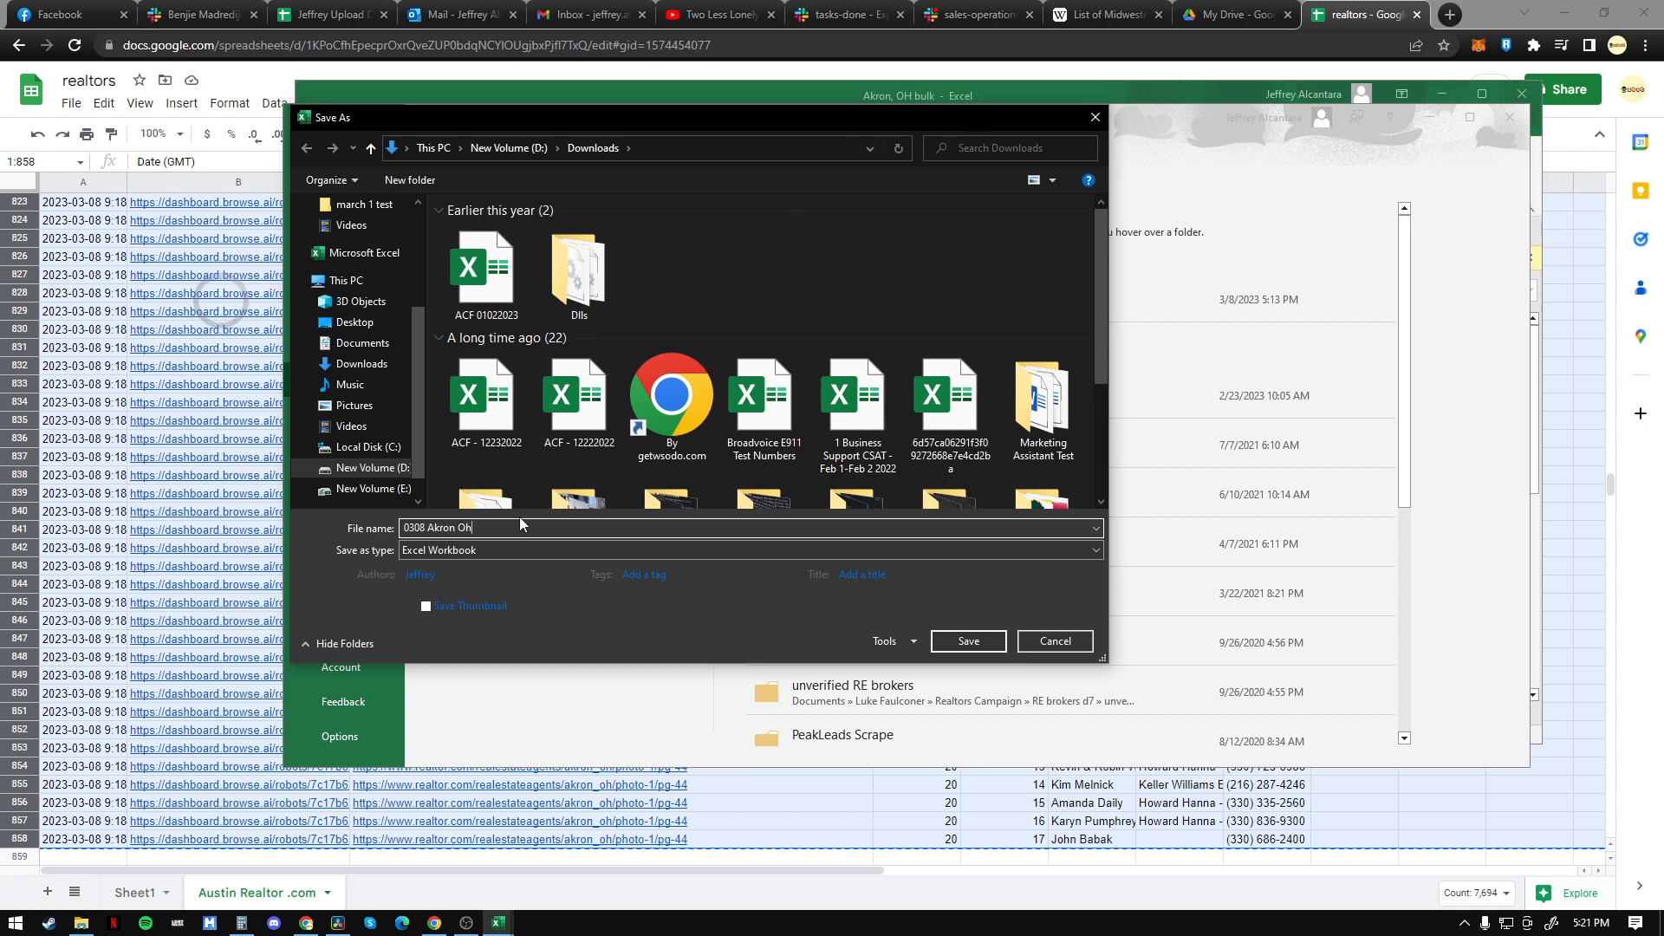
pyautogui.click(476, 549)
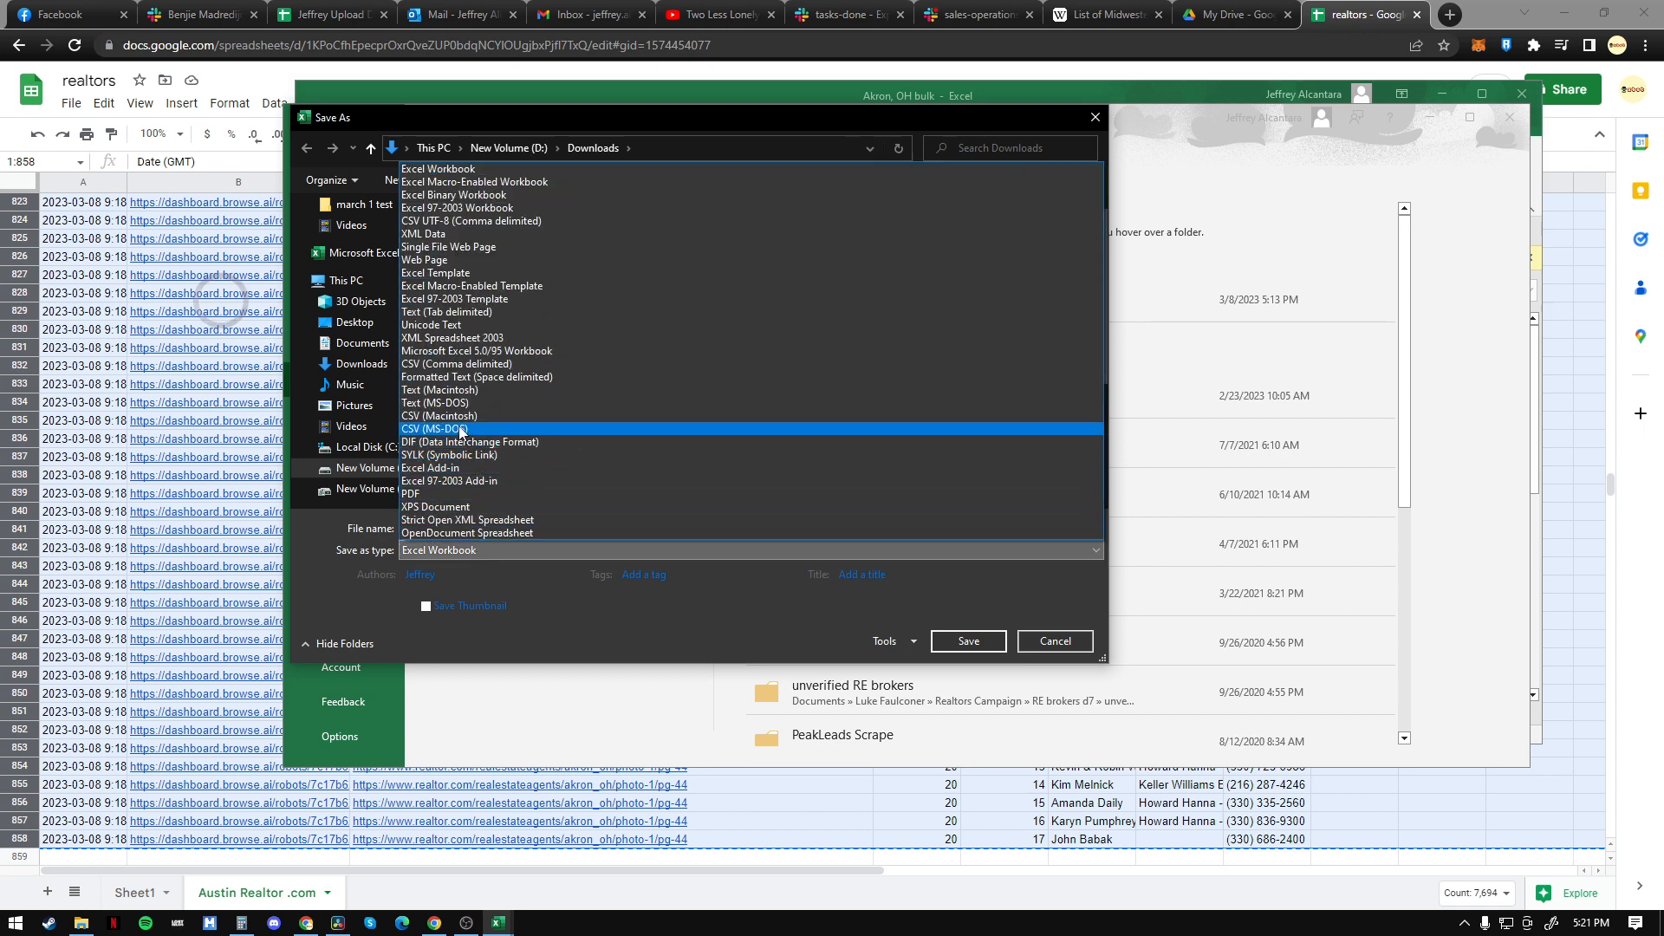
pyautogui.click(458, 365)
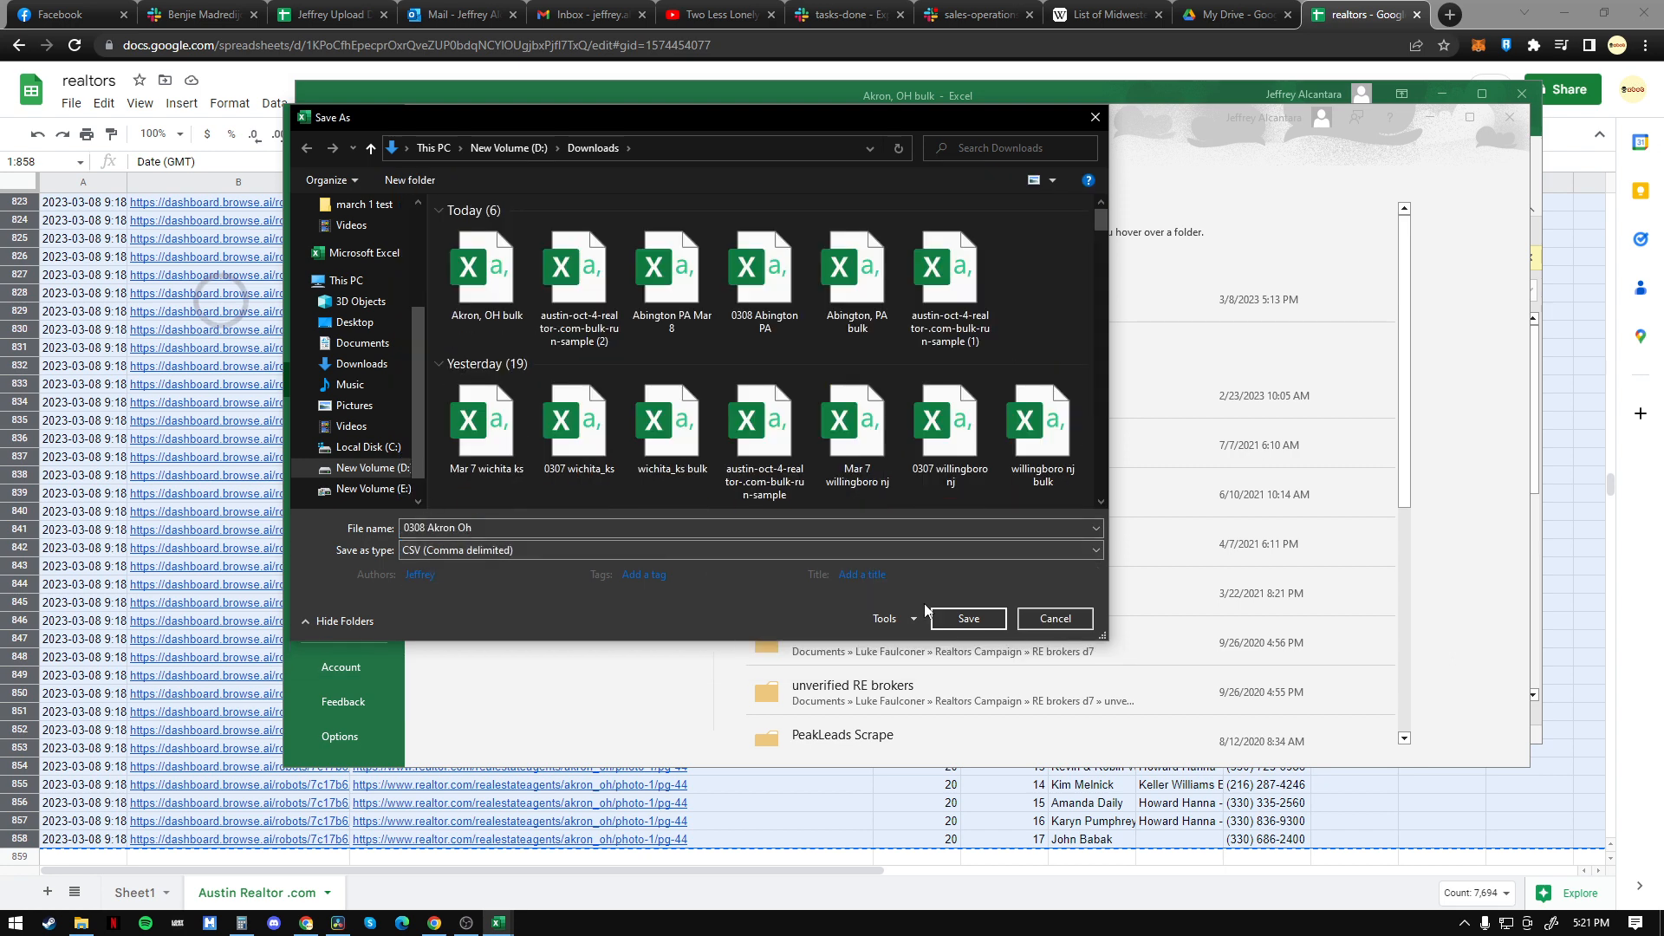
pyautogui.click(969, 618)
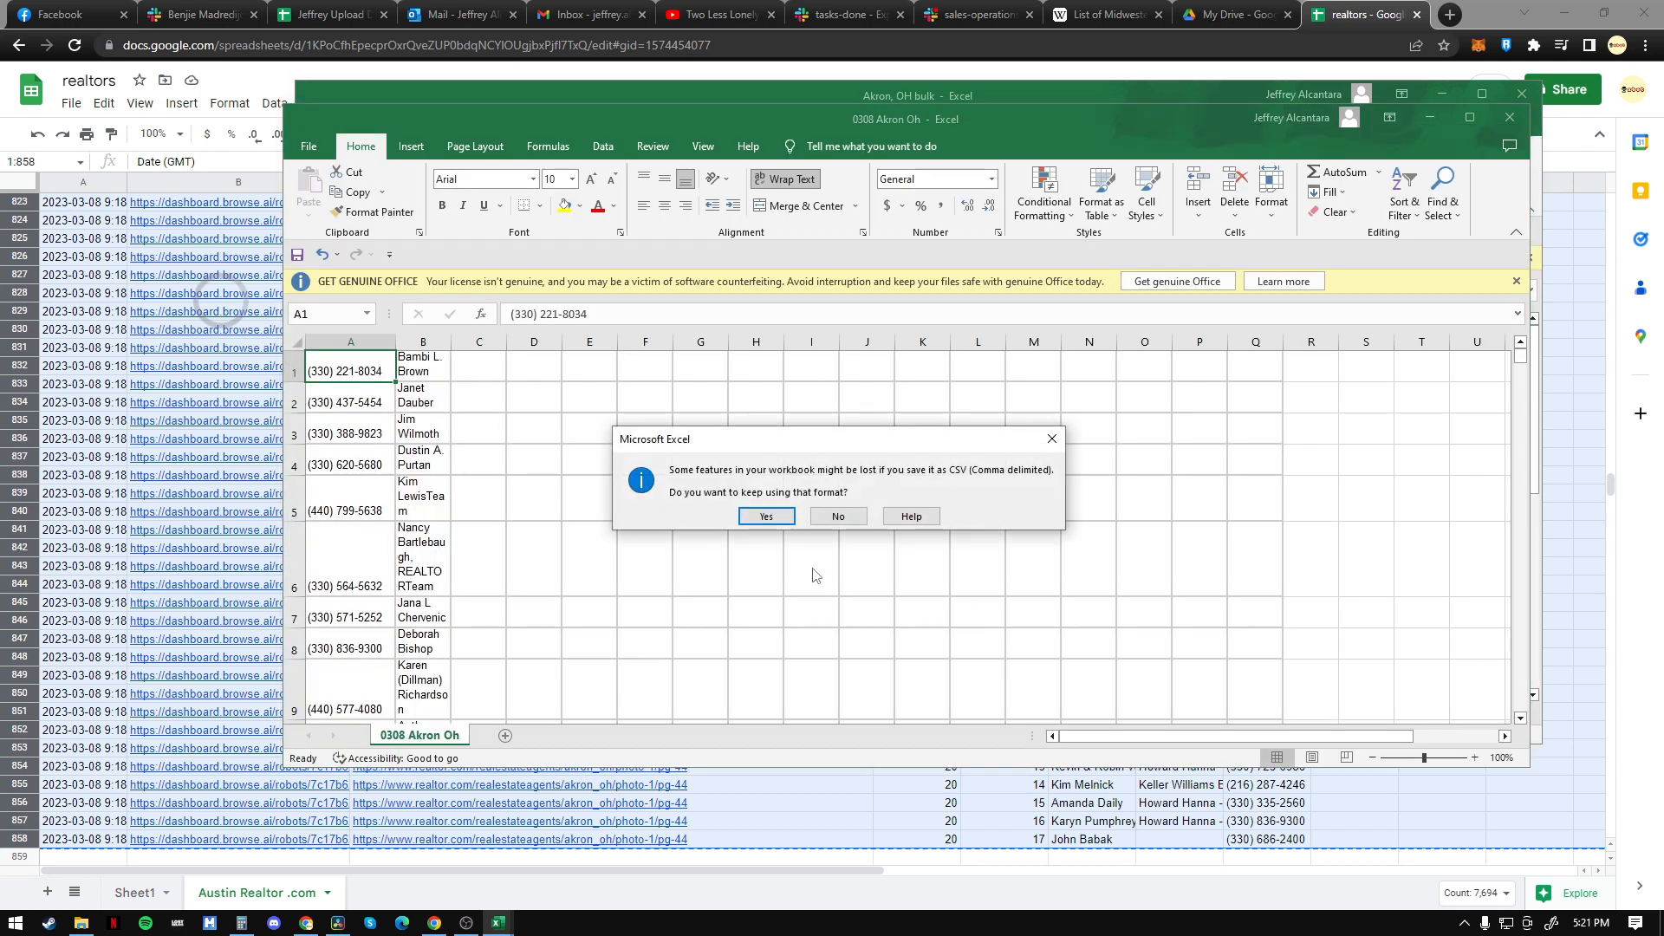
pyautogui.click(773, 516)
pyautogui.click(785, 489)
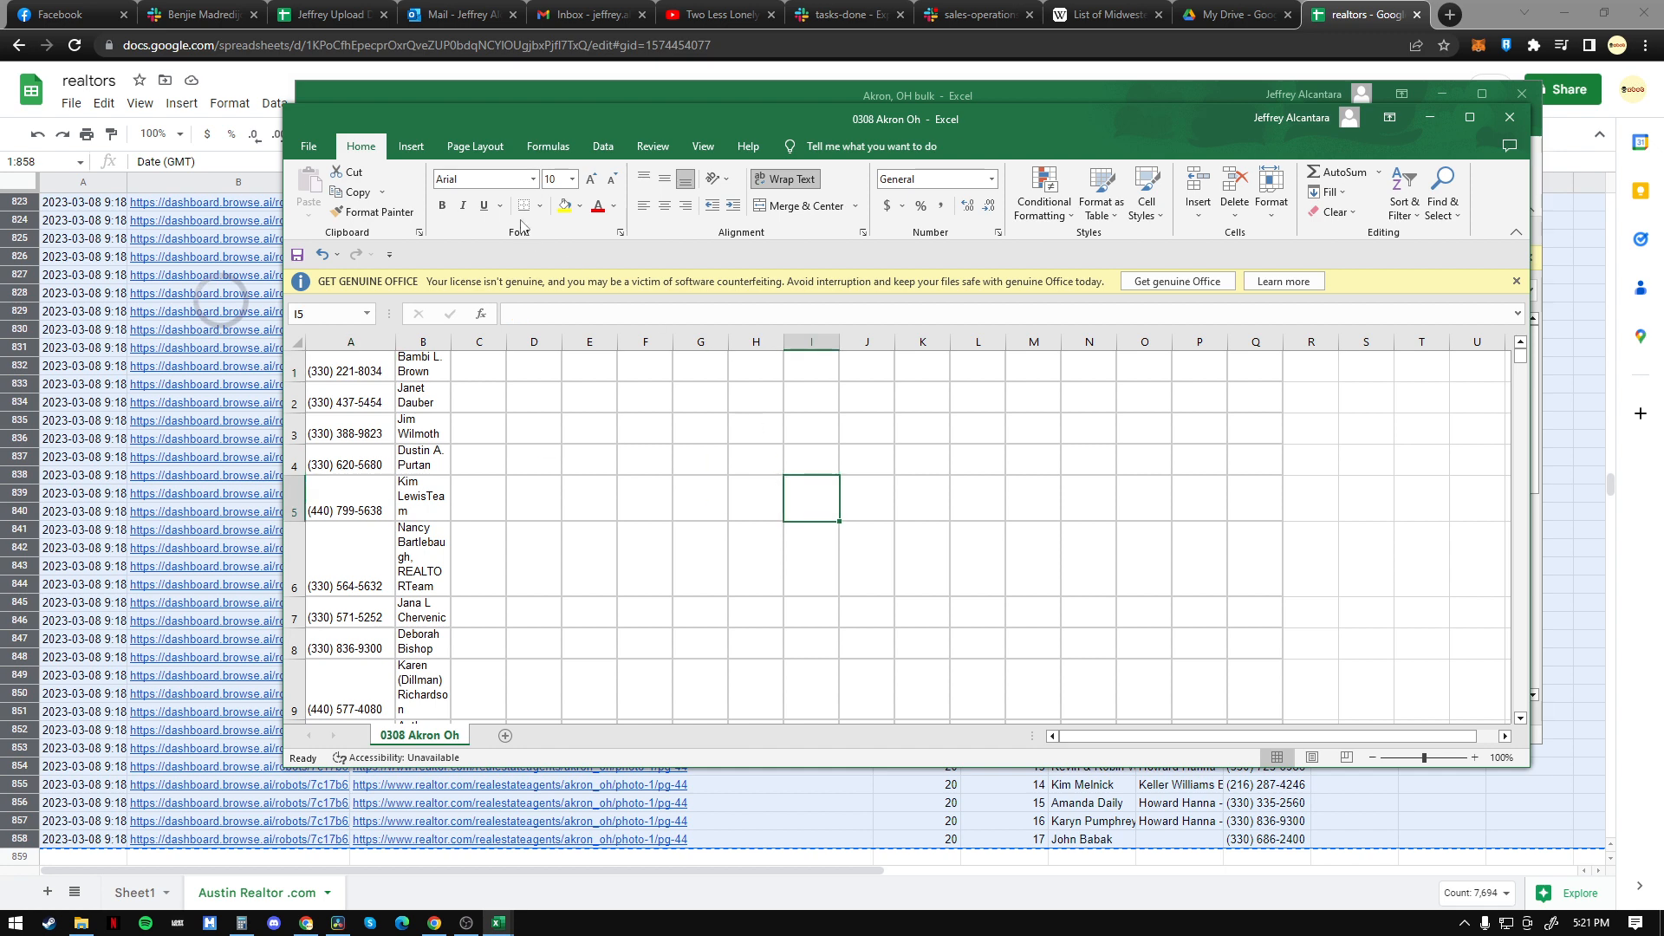
# Step: Create a new blank workbook and move its window aside so the 0308 Akron Oh sheet stays reachable
pyautogui.moveTo(474, 120); pyautogui.dragTo(441, 128)
pyautogui.click(275, 156)
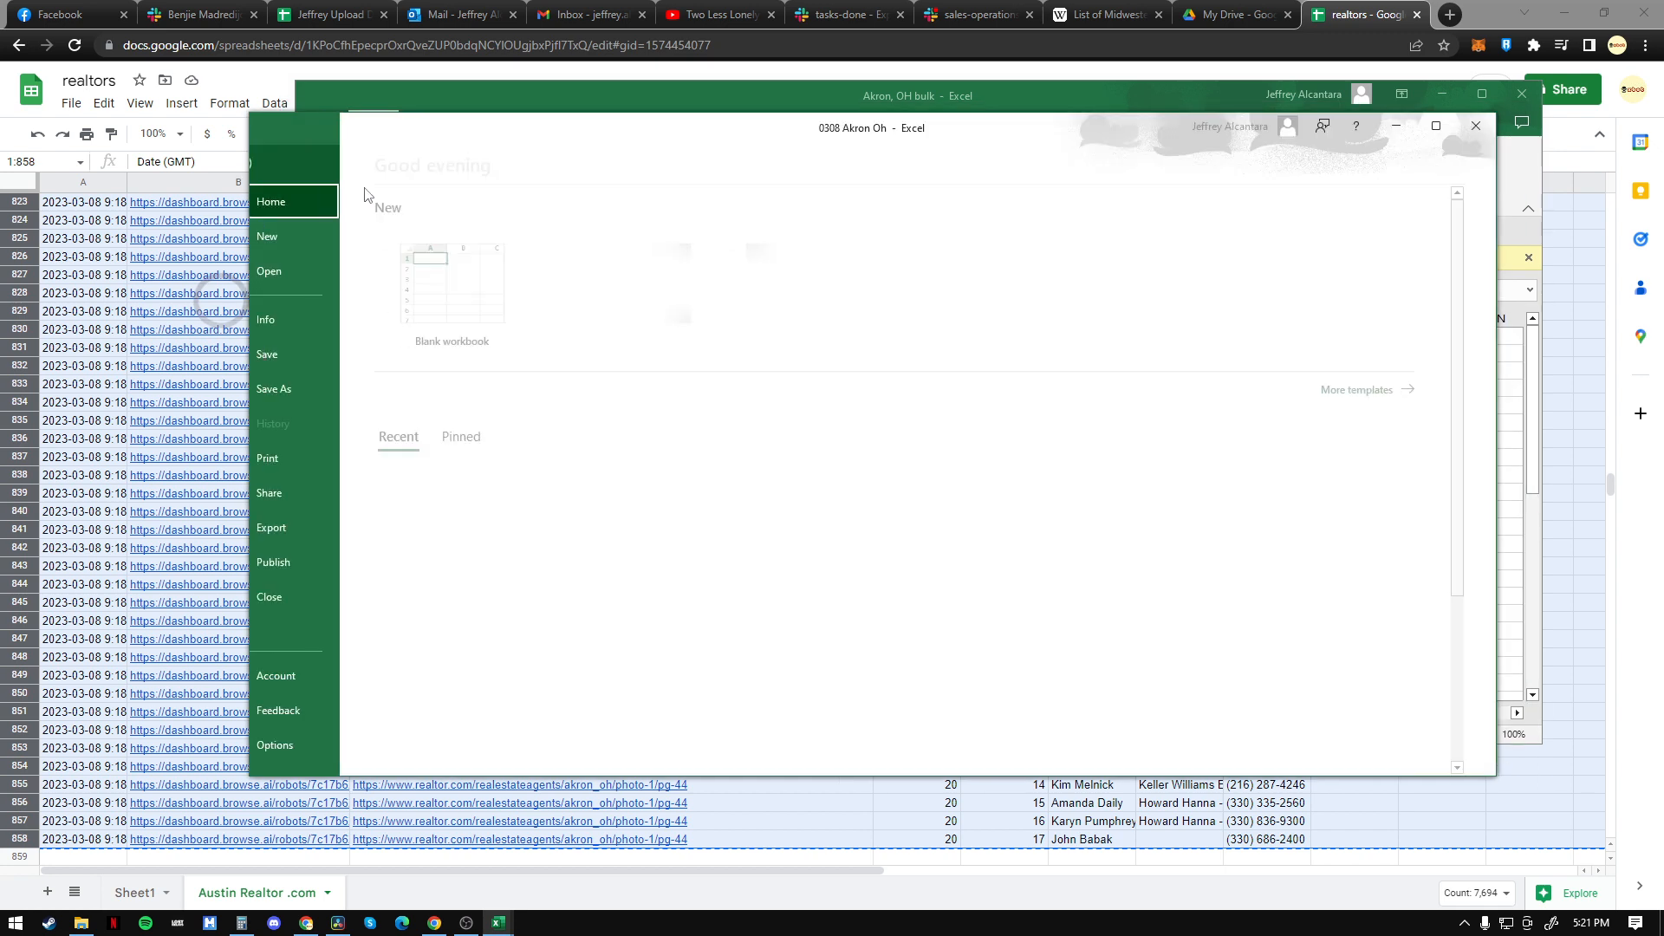
pyautogui.click(468, 260)
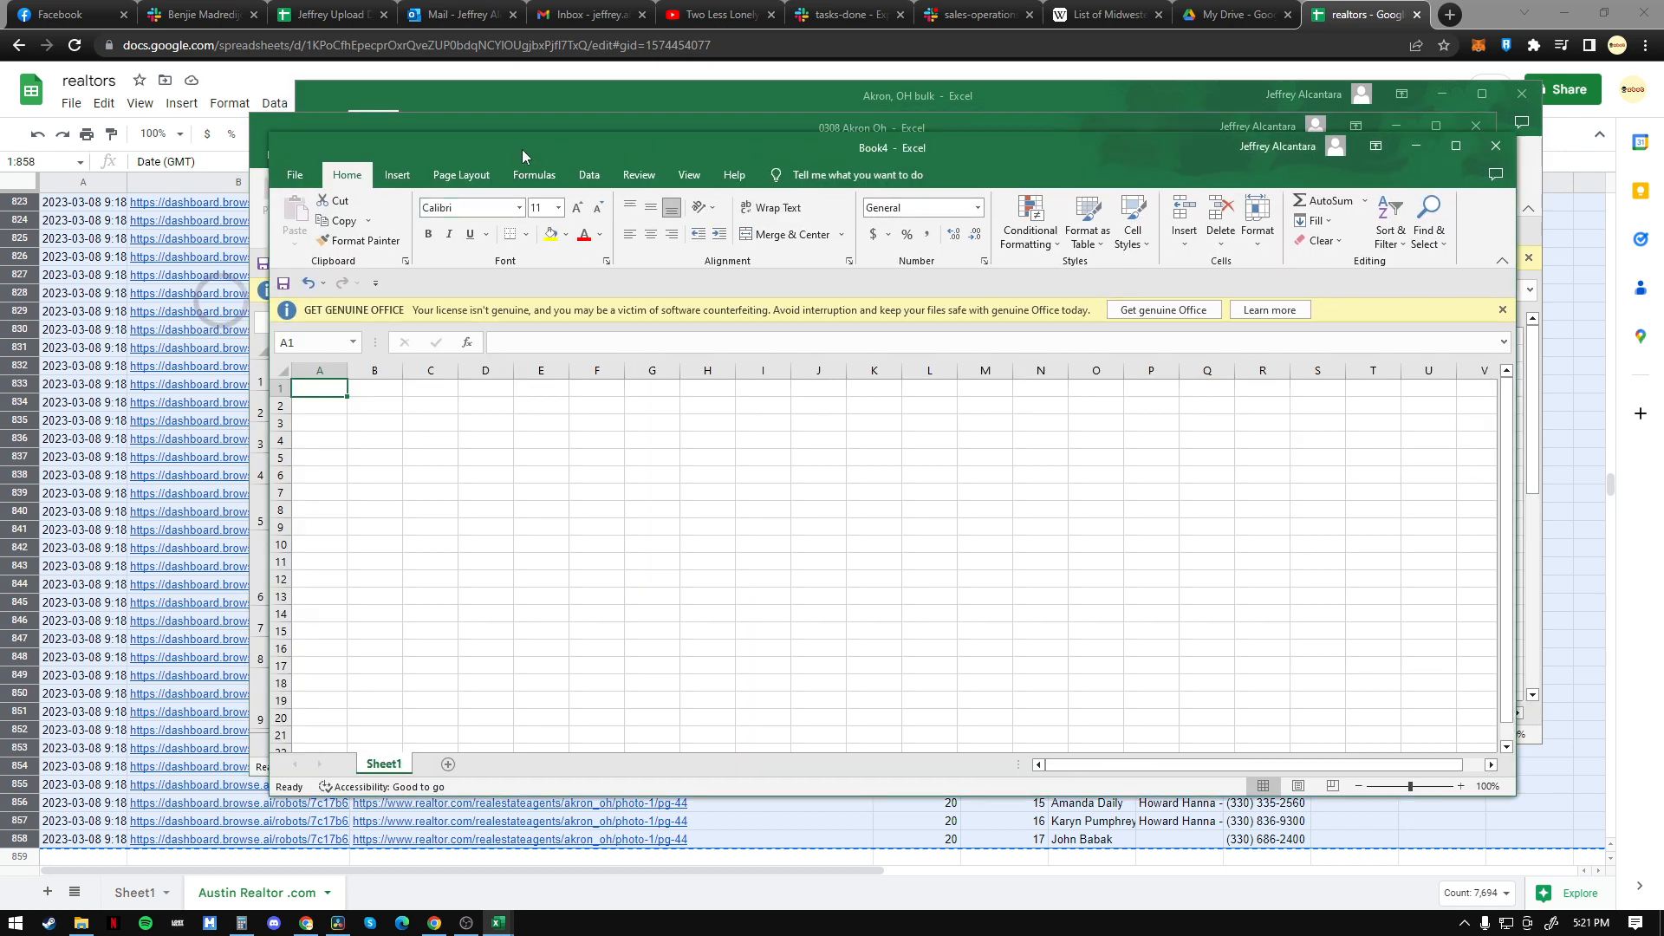
pyautogui.moveTo(522, 149); pyautogui.dragTo(657, 148)
# Step: Copy the phone number column from 0308 Akron Oh into column A of the new workbook
pyautogui.click(314, 351)
pyautogui.click(317, 351)
pyautogui.hotkey('ctrl', 'c')
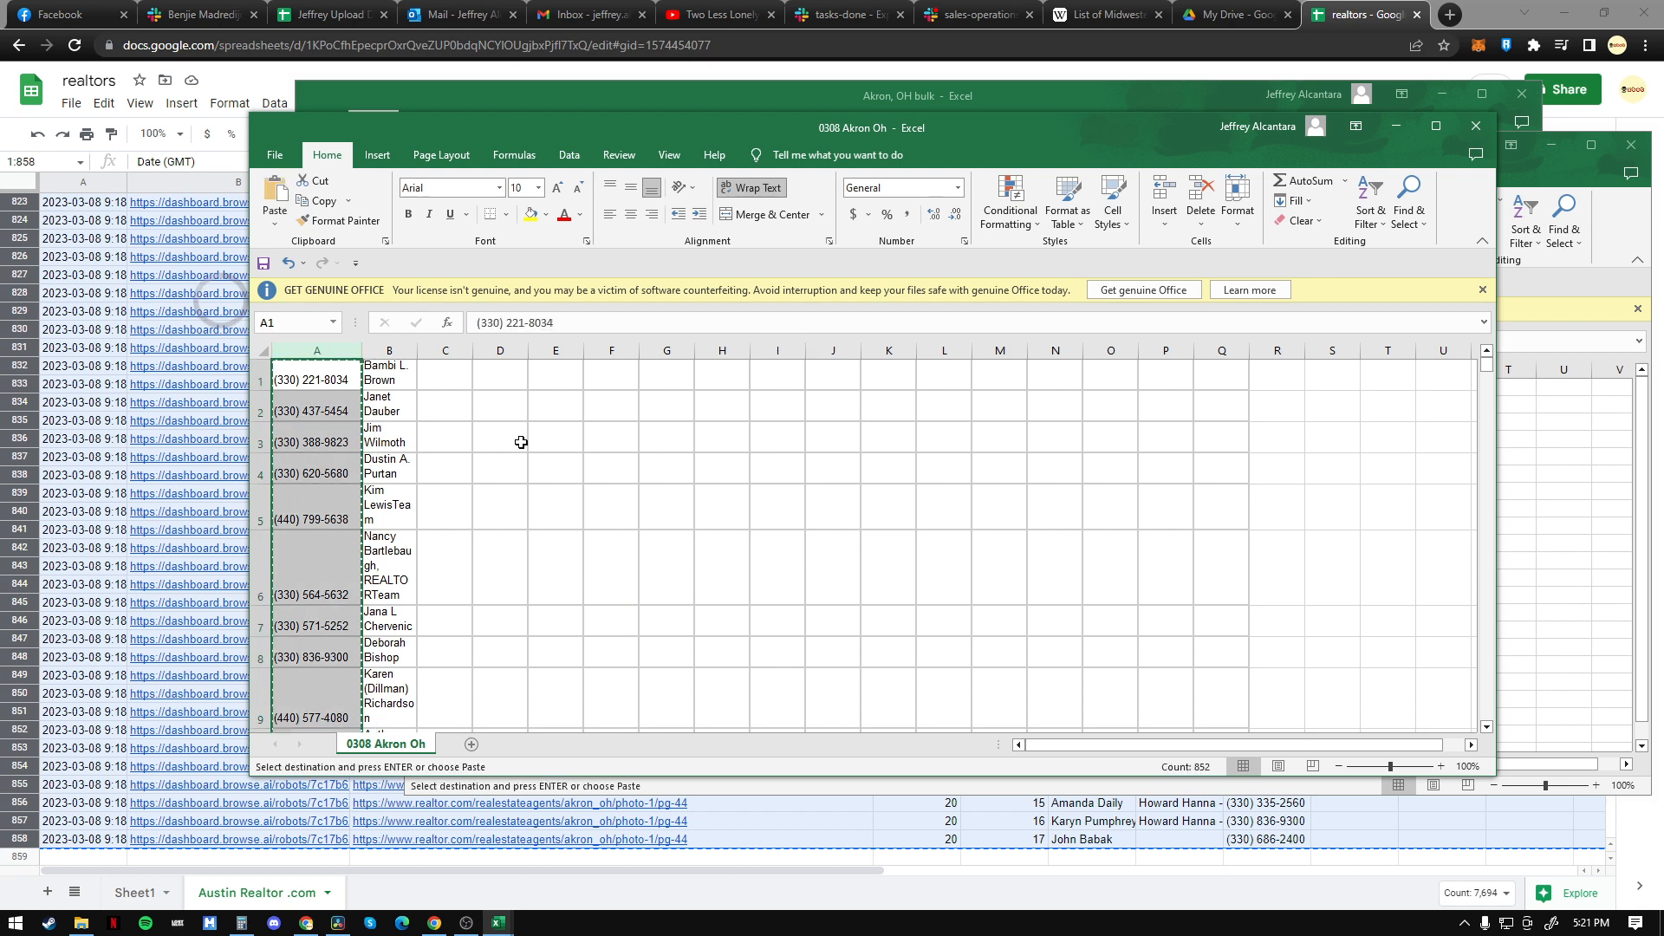
pyautogui.hotkey('alt', 'Tab')
pyautogui.hotkey('ctrl', 'v')
pyautogui.press('ctrl')
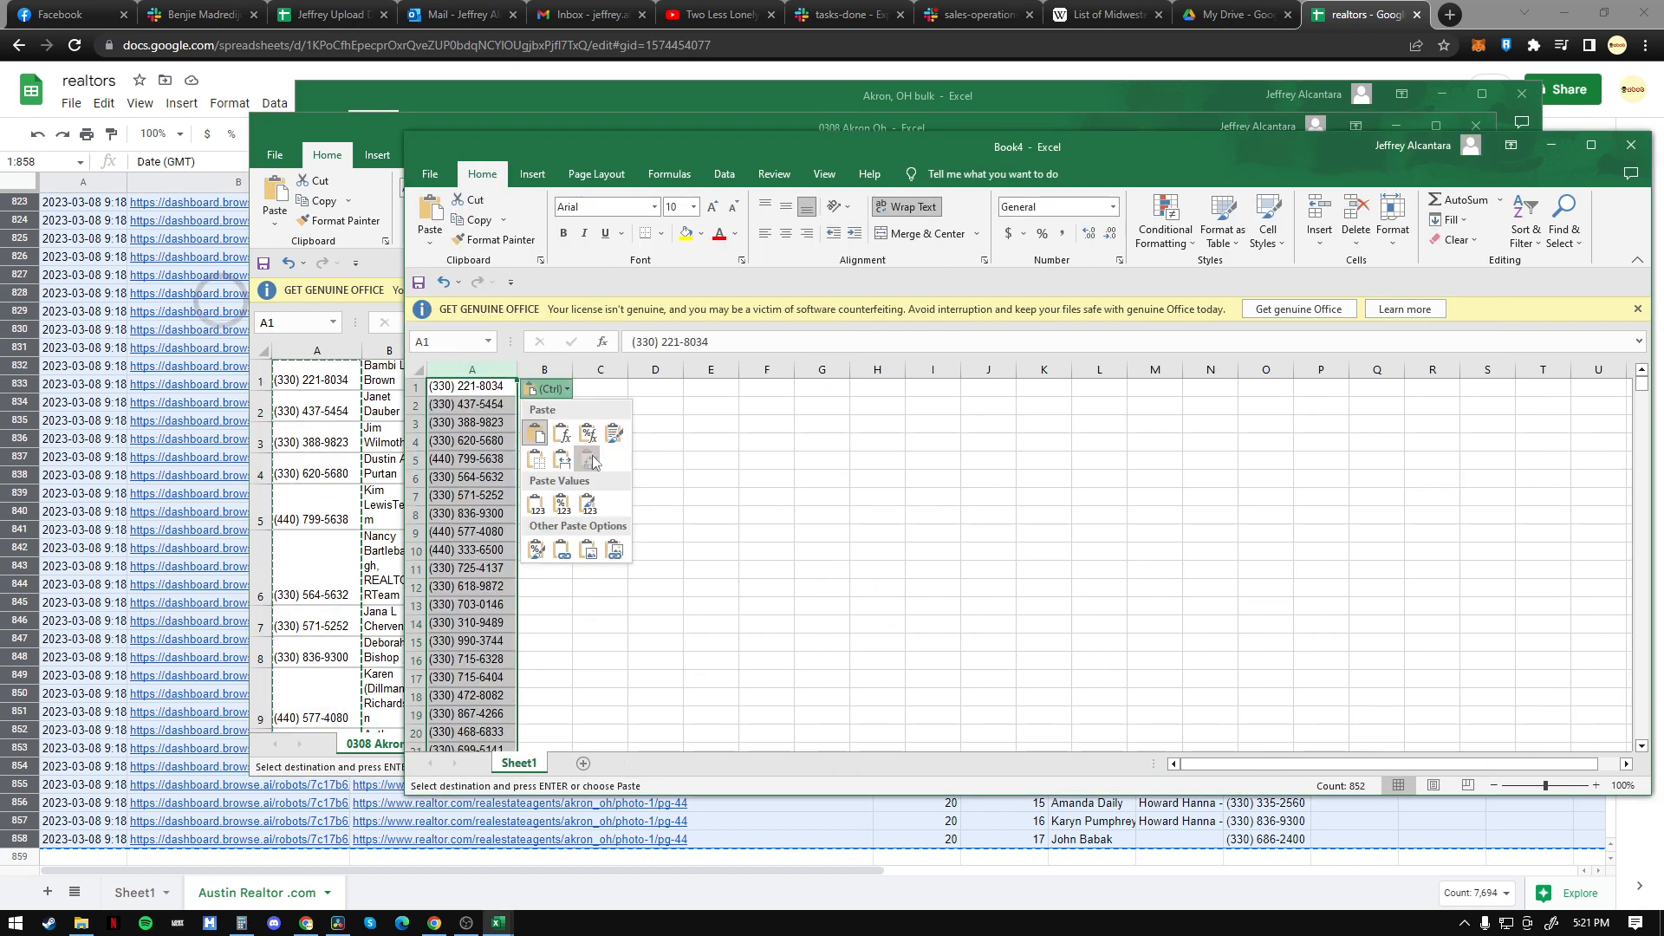
pyautogui.click(773, 455)
pyautogui.click(773, 455)
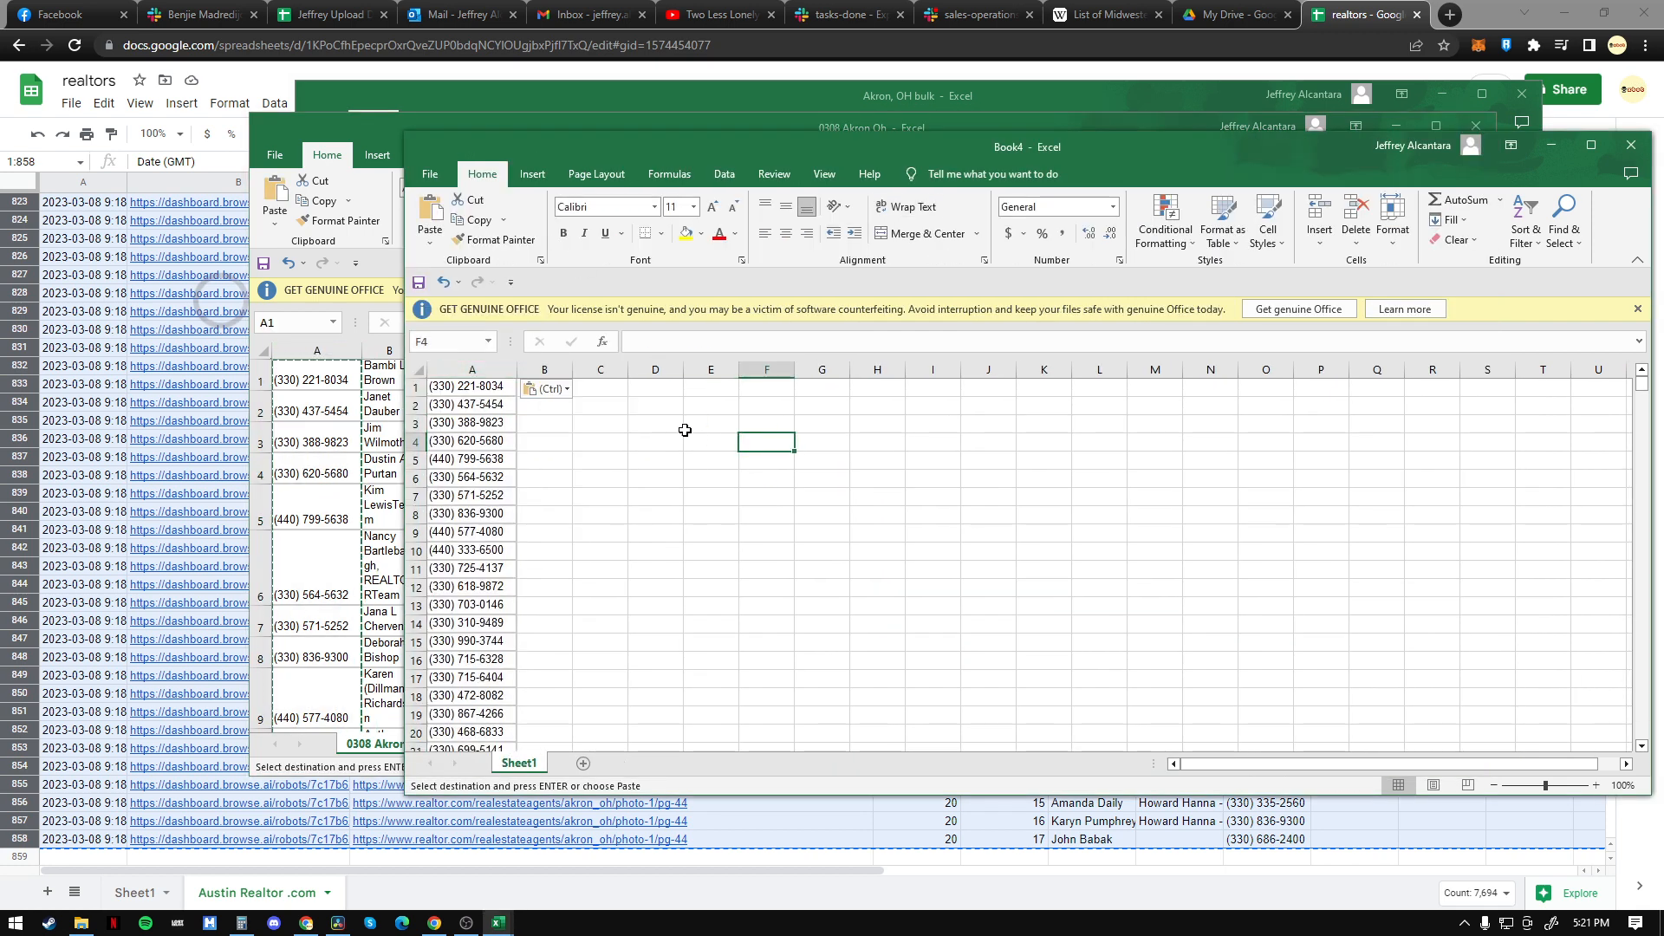
# Step: Copy the outreach message from cell B1 of the Mar 7 wichita ks workbook into cell B1 of the new workbook
pyautogui.click(751, 94)
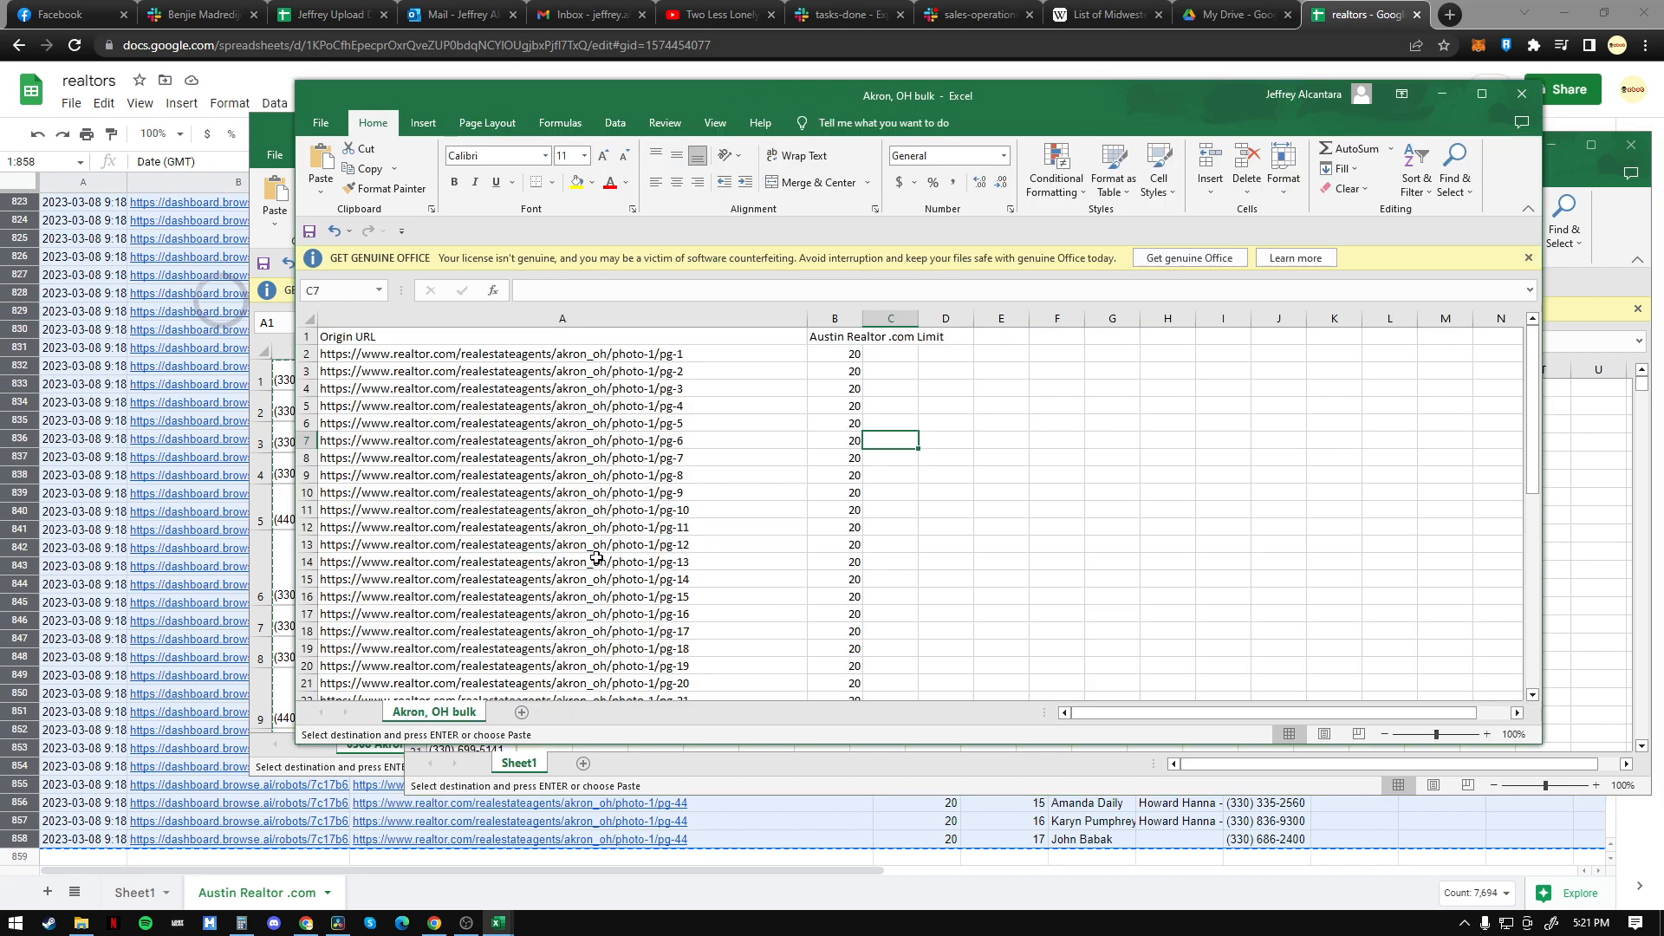
pyautogui.click(499, 922)
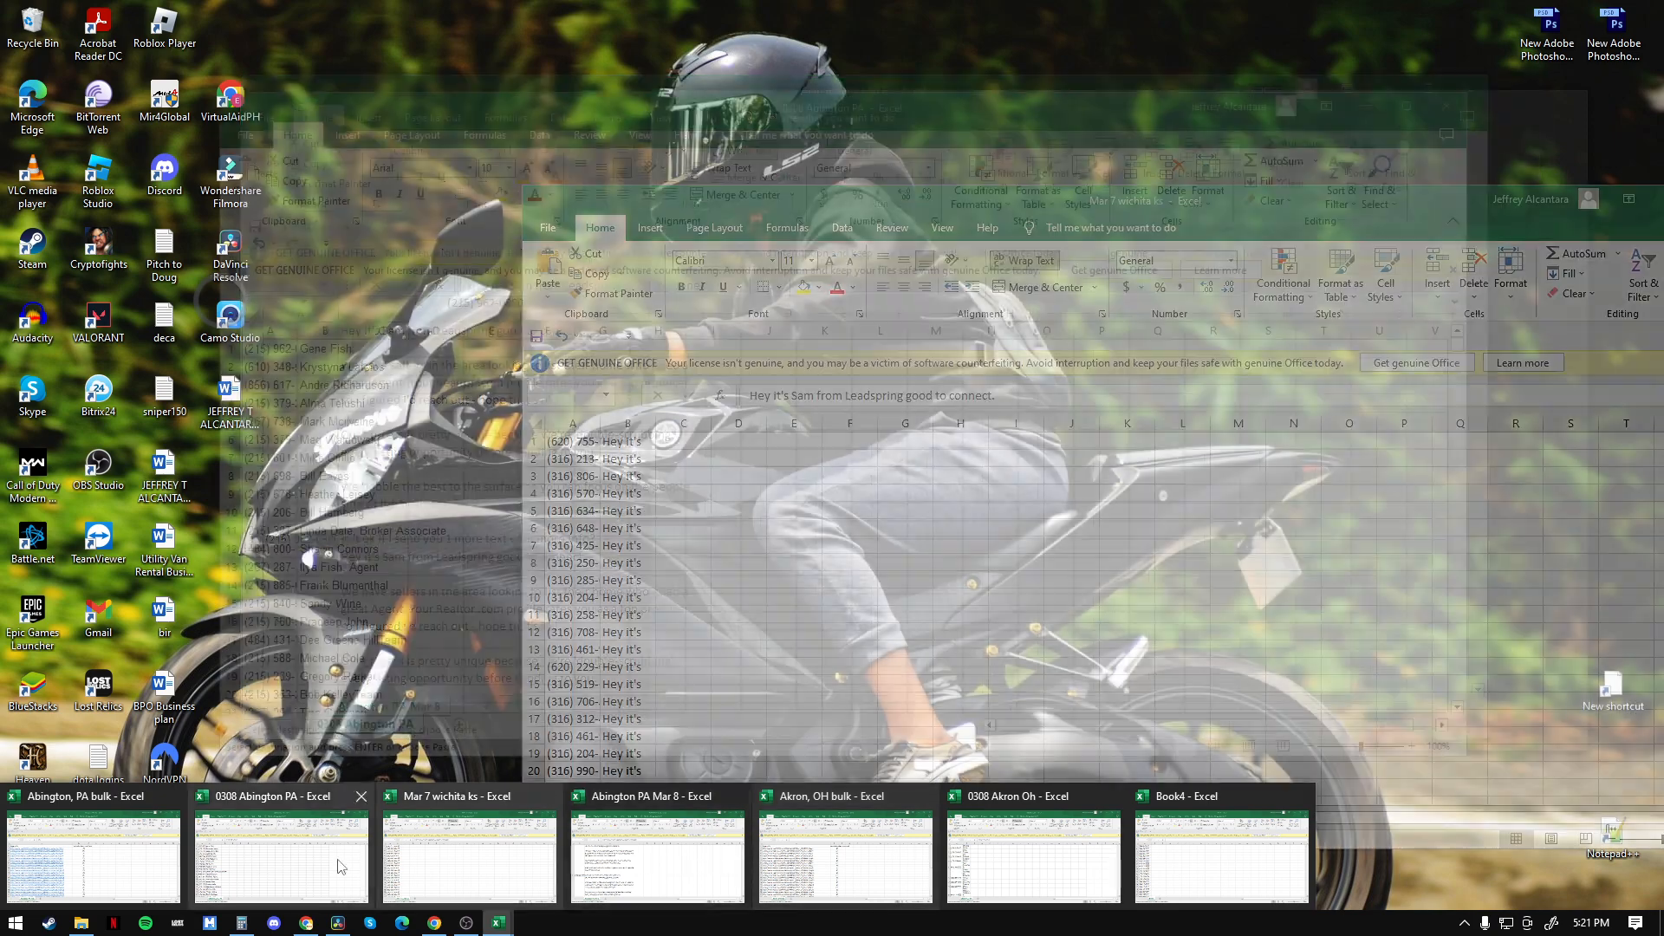
pyautogui.moveTo(111, 871)
pyautogui.moveTo(348, 872)
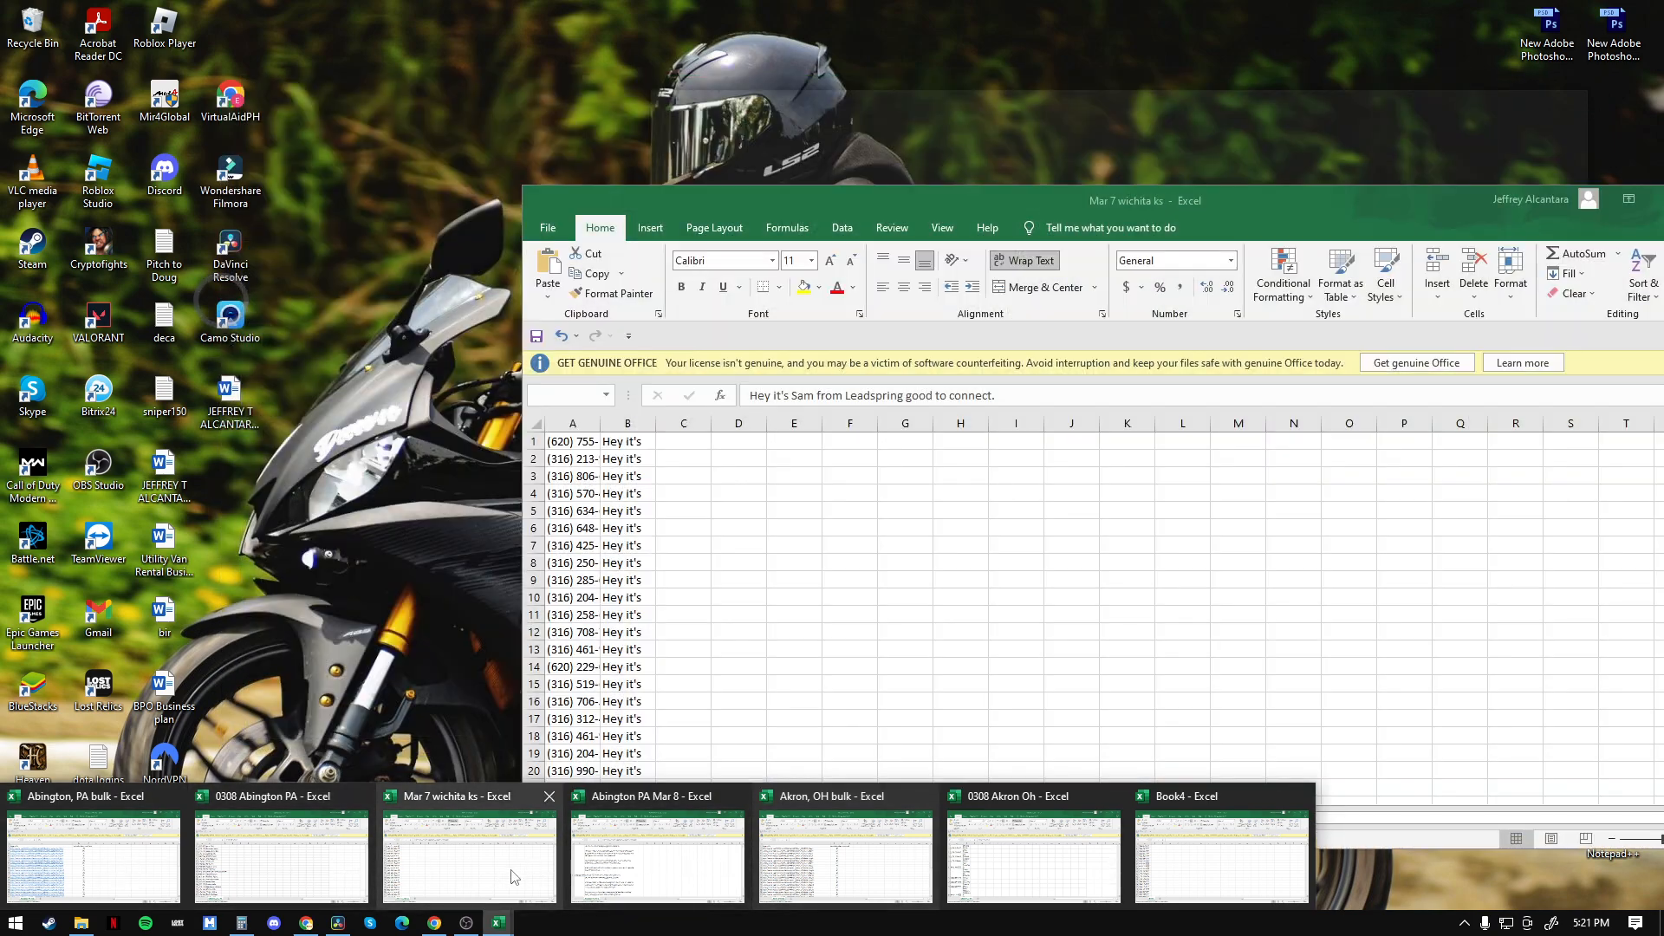
pyautogui.click(512, 878)
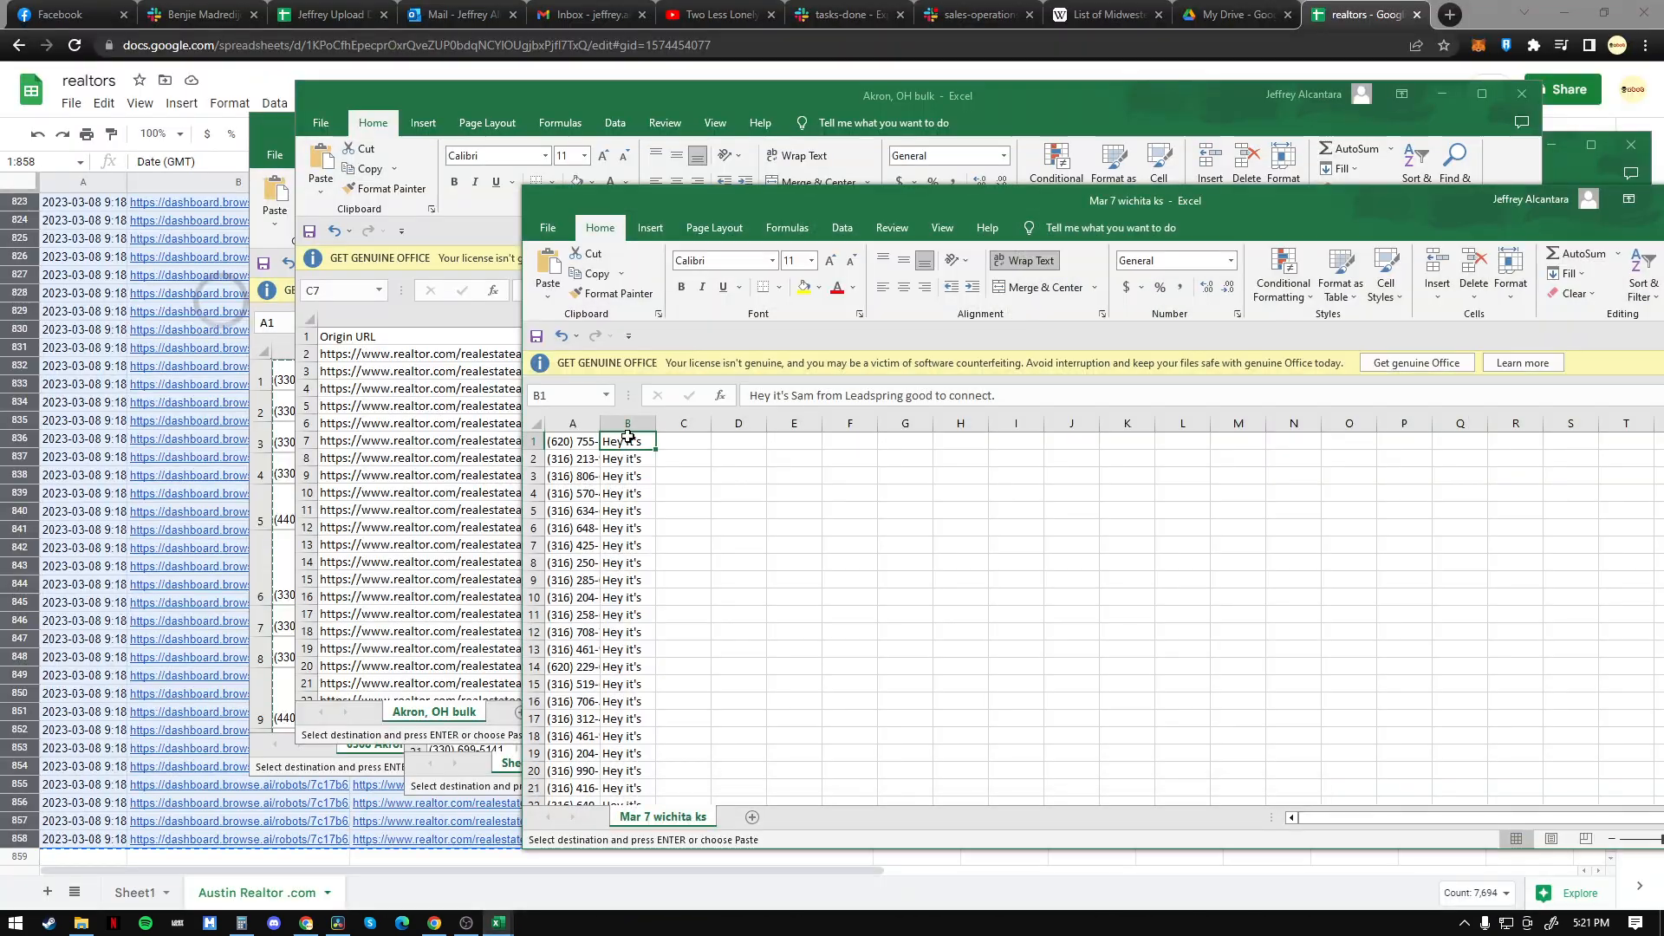
pyautogui.hotkey('ctrl', 'c')
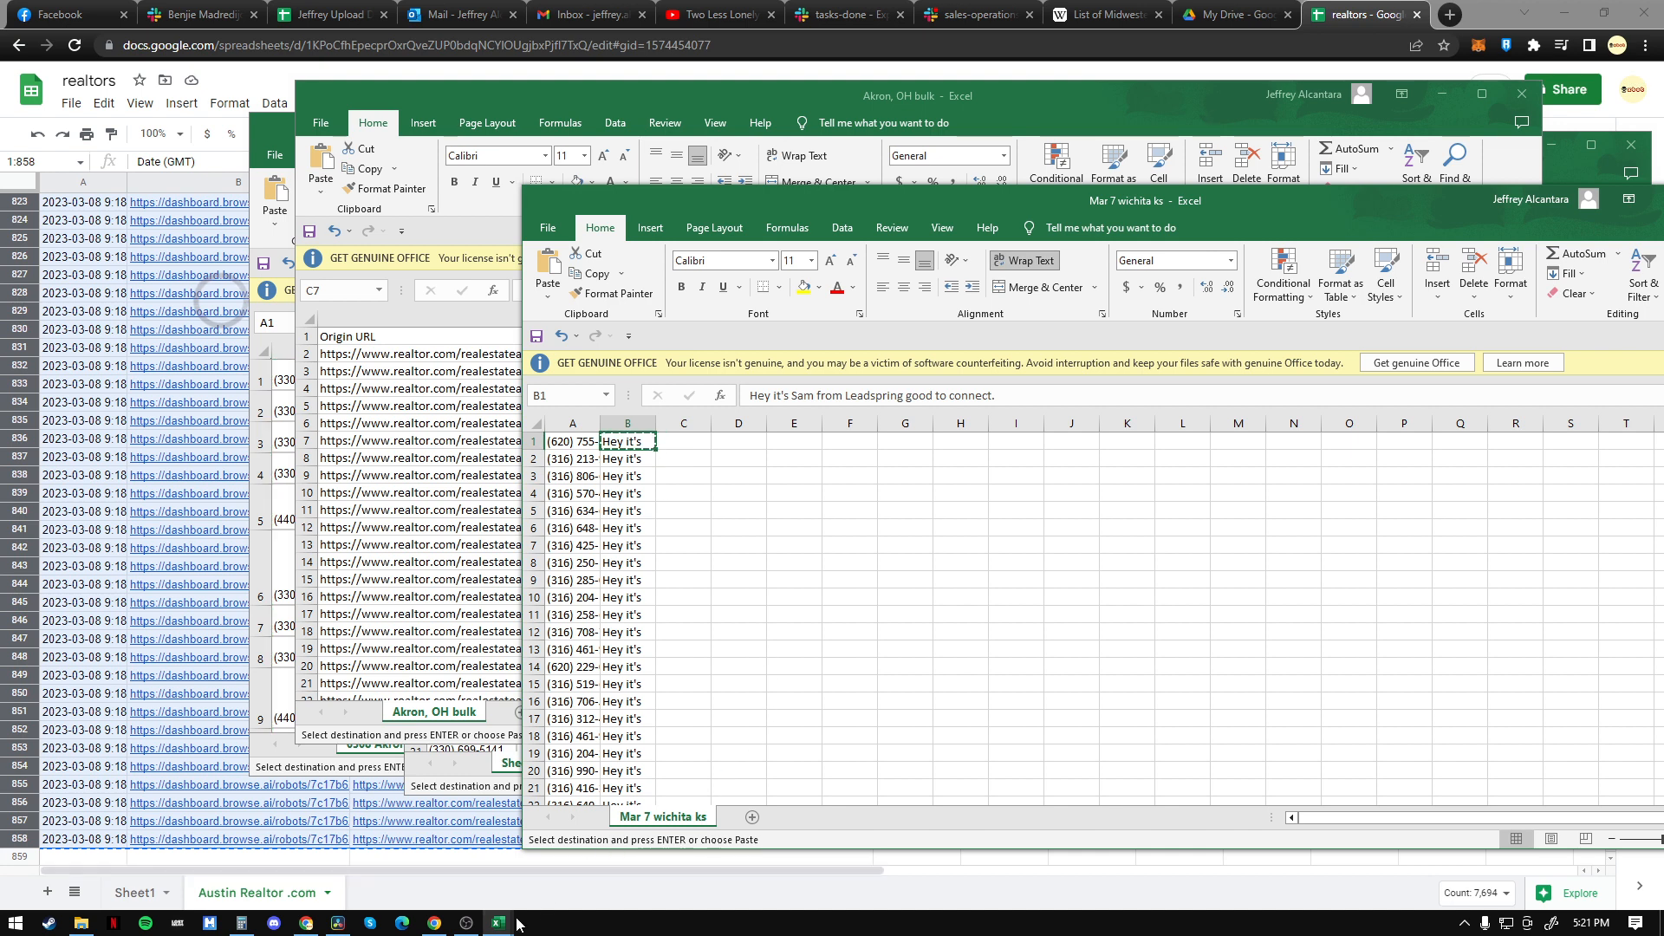
pyautogui.moveTo(498, 923)
pyautogui.click(1202, 852)
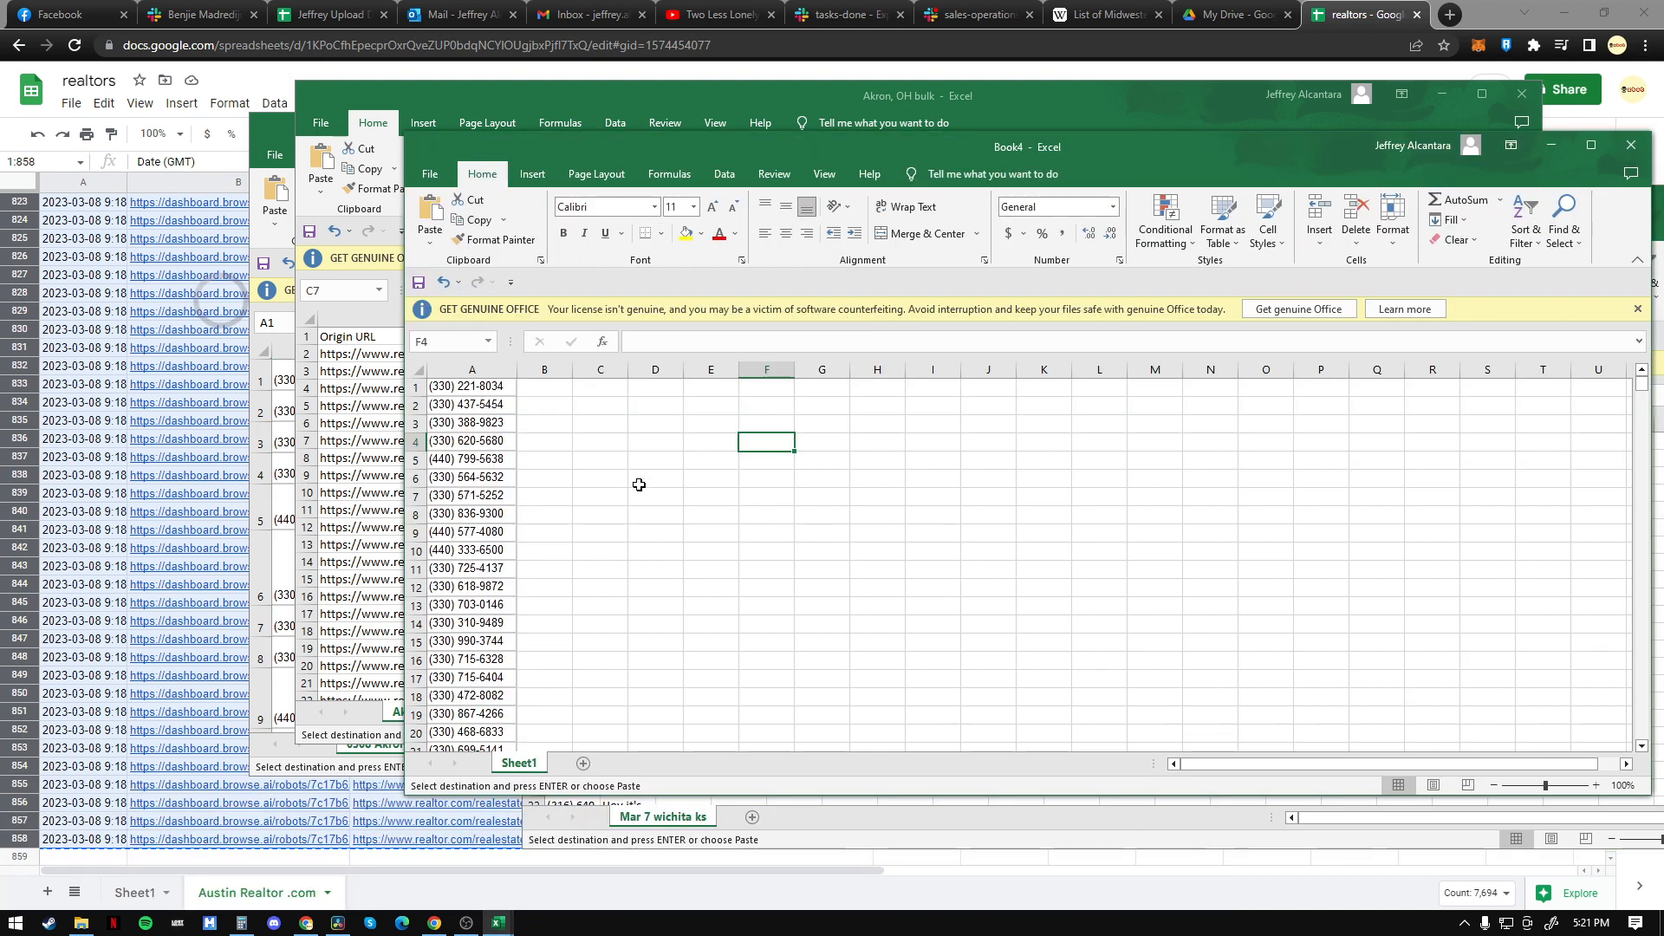
pyautogui.click(545, 408)
pyautogui.click(542, 385)
pyautogui.hotkey('ctrl', 'v')
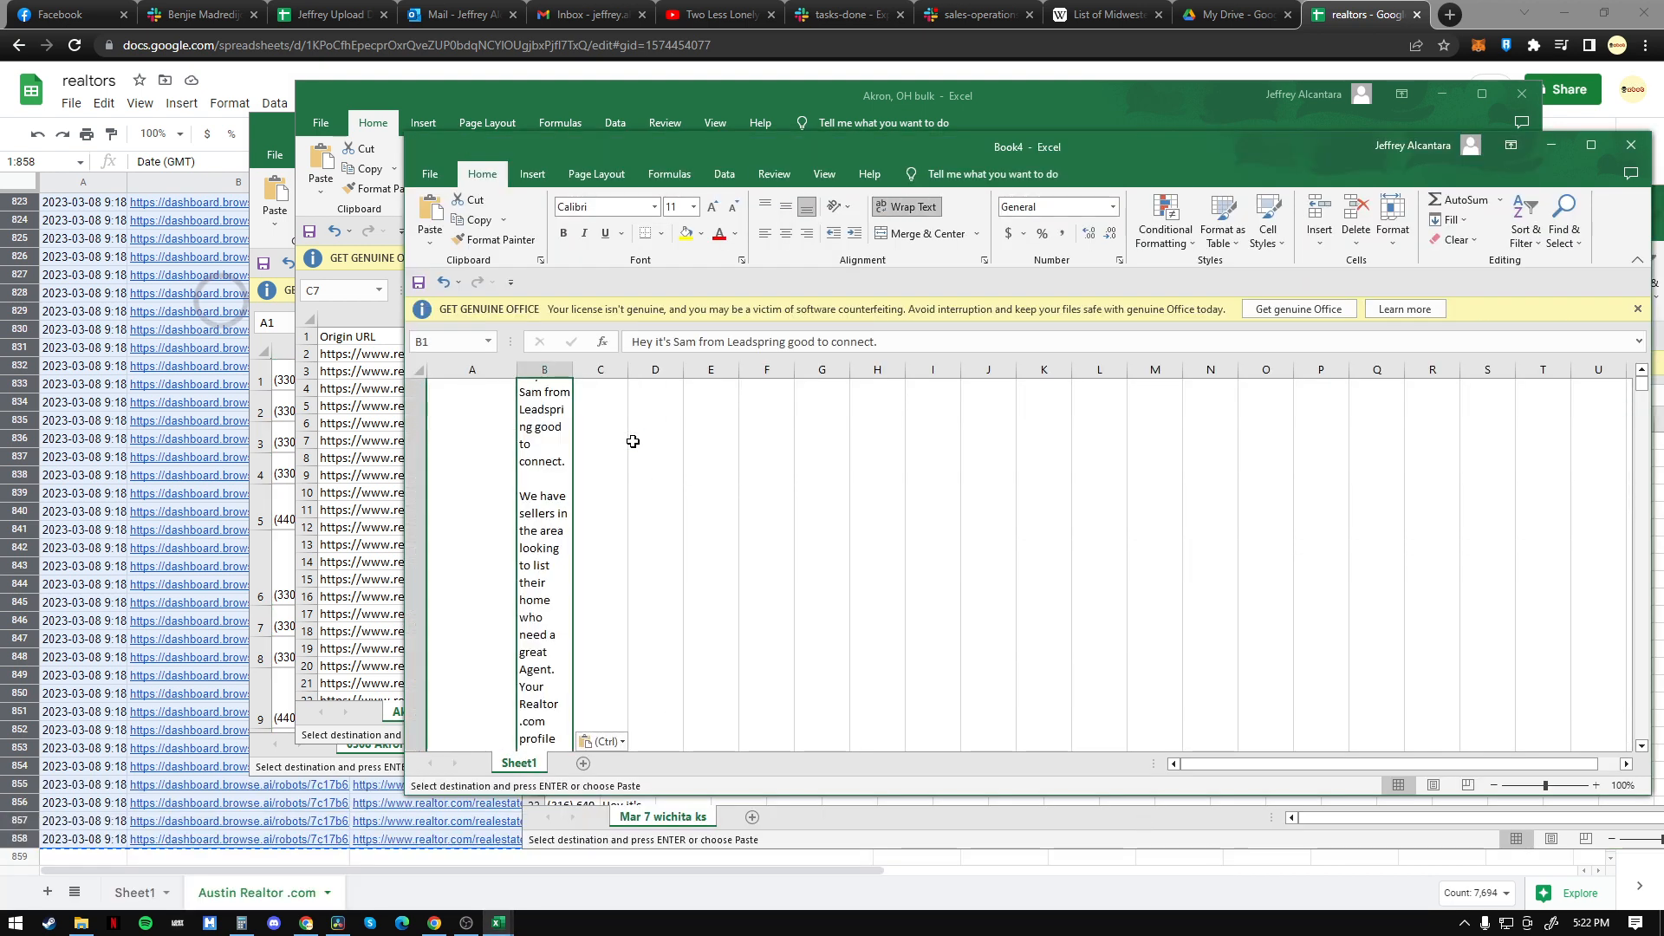
# Step: Widen column B for the message text and turn on text wrapping in cell F1
pyautogui.moveTo(576, 374); pyautogui.dragTo(772, 374)
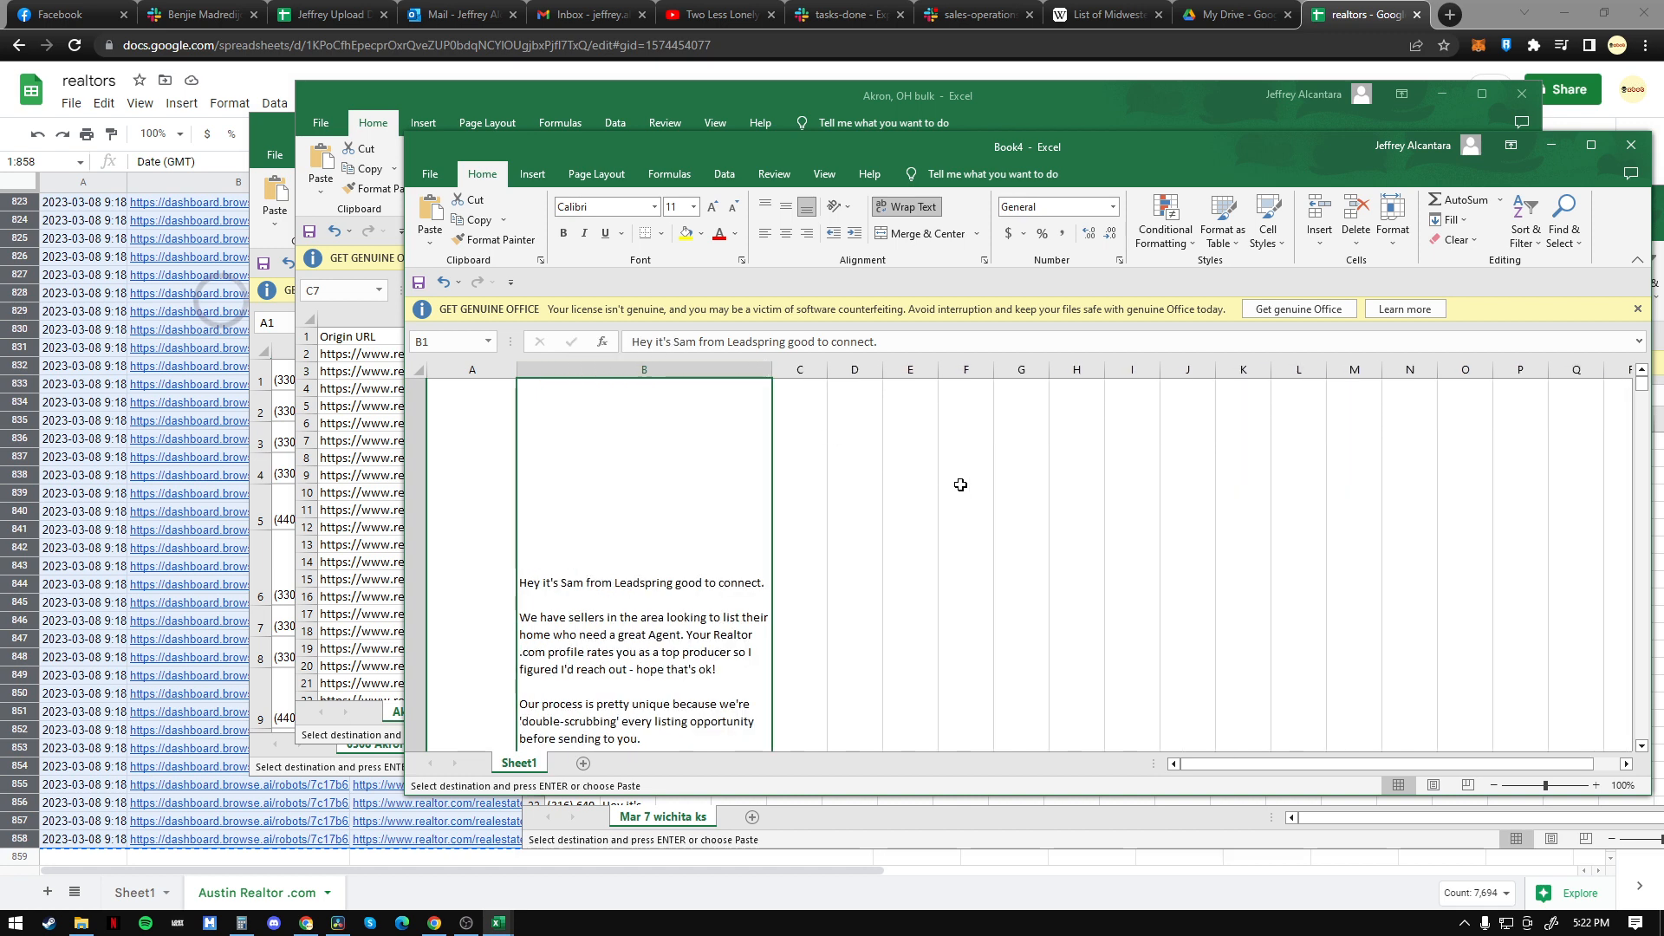
pyautogui.click(958, 483)
pyautogui.click(911, 206)
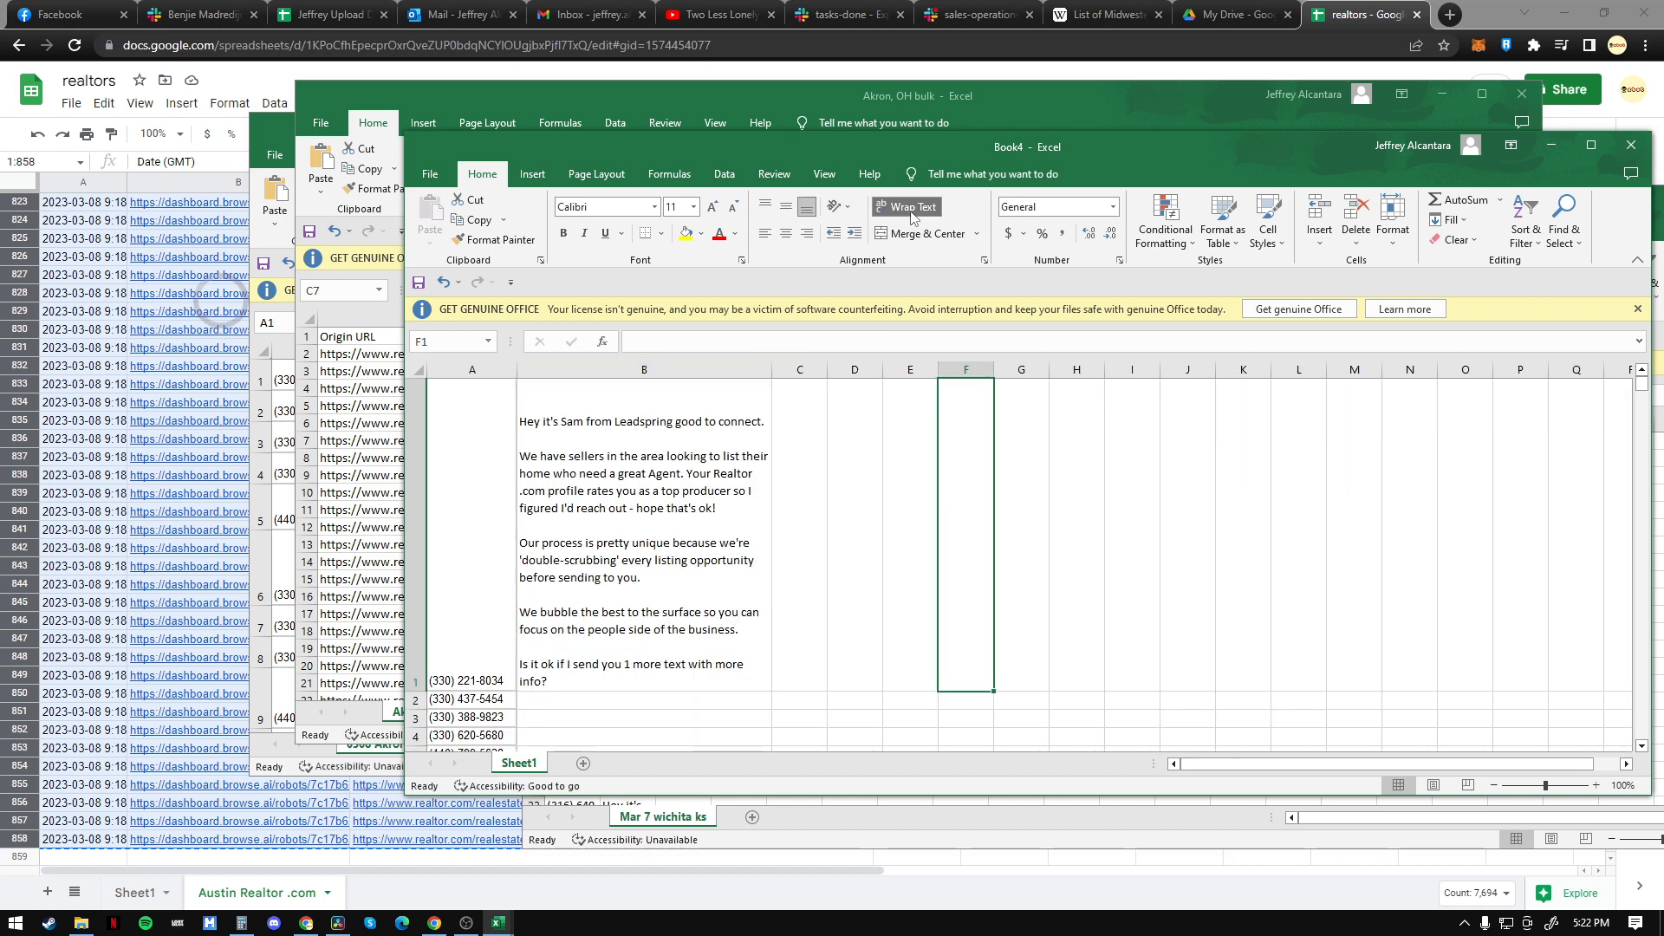
# Step: Fill the message from B1 down column B beside every phone number and check the last filled row
pyautogui.click(661, 678)
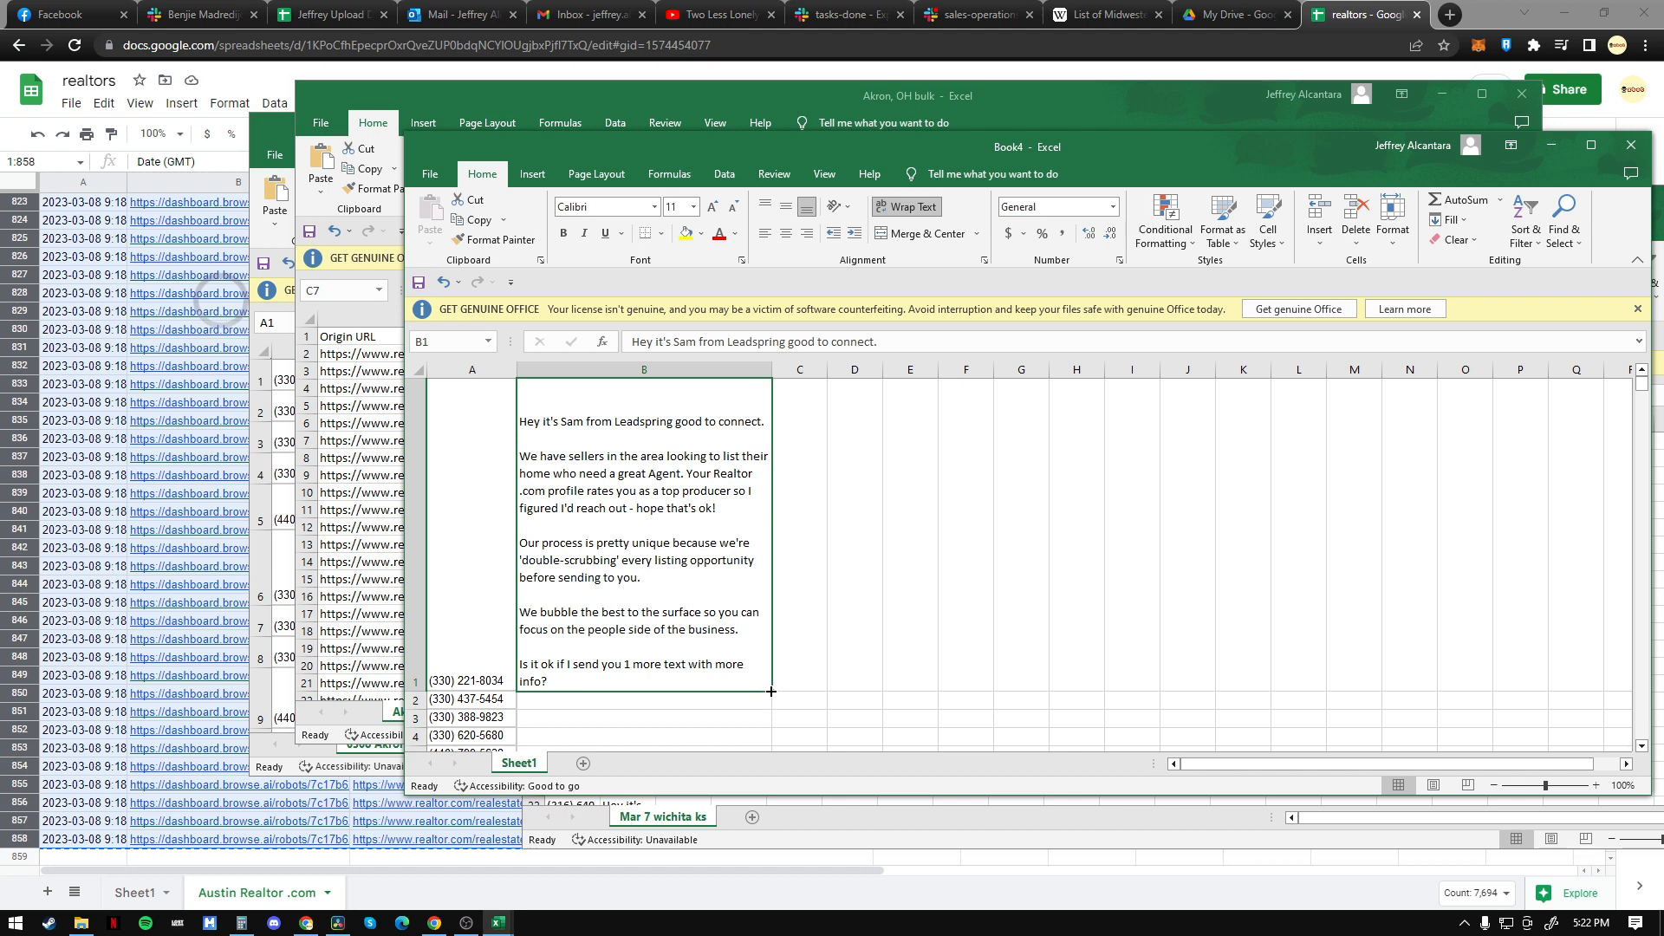
pyautogui.moveTo(772, 692); pyautogui.dragTo(768, 706)
pyautogui.click(865, 639)
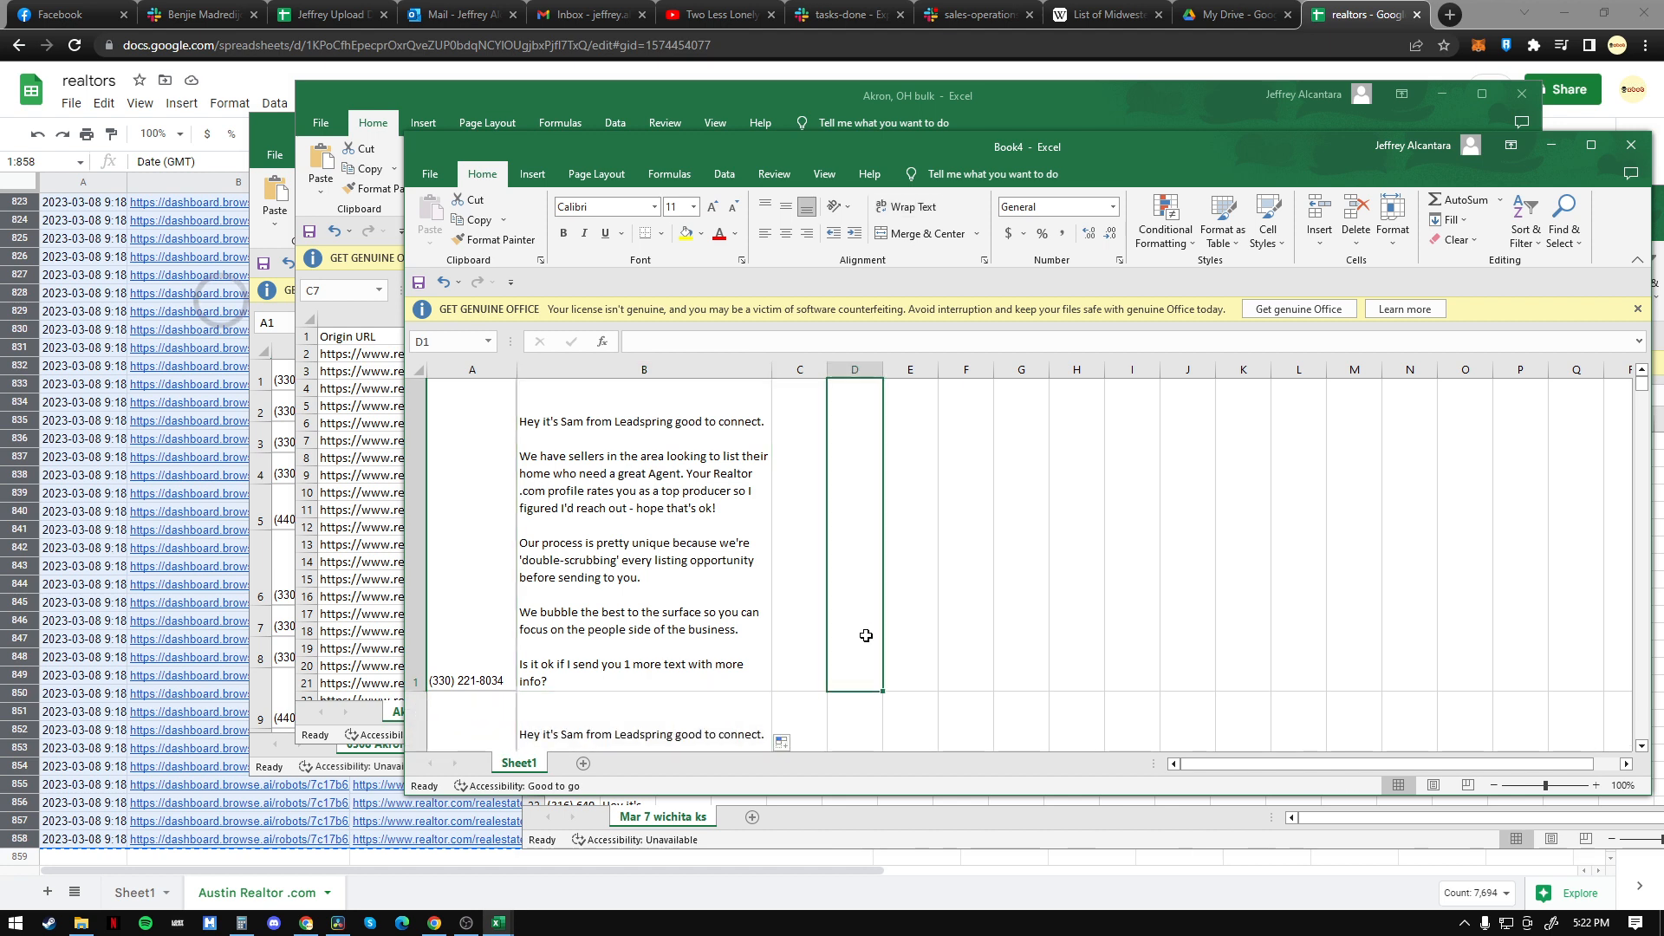
pyautogui.click(670, 698)
pyautogui.hotkey('ctrl', 'Down')
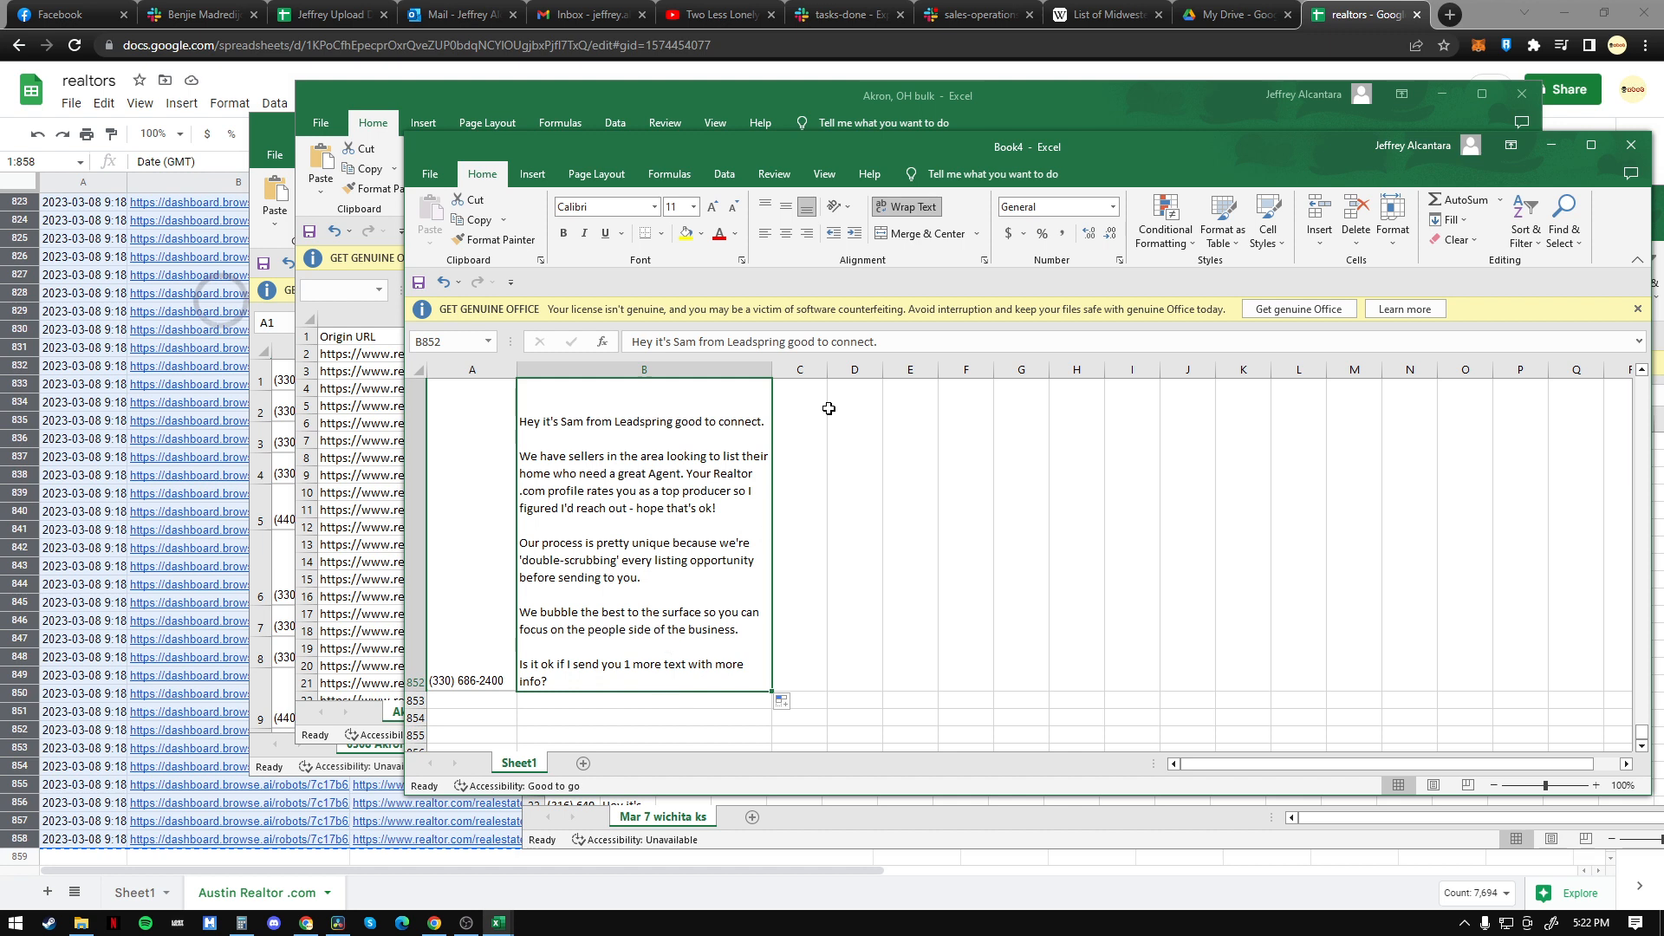
# Step: Save the new workbook in the Downloads folder as a CSV (Comma delimited) file named Akron OH Mar 8
pyautogui.click(430, 173)
pyautogui.click(458, 407)
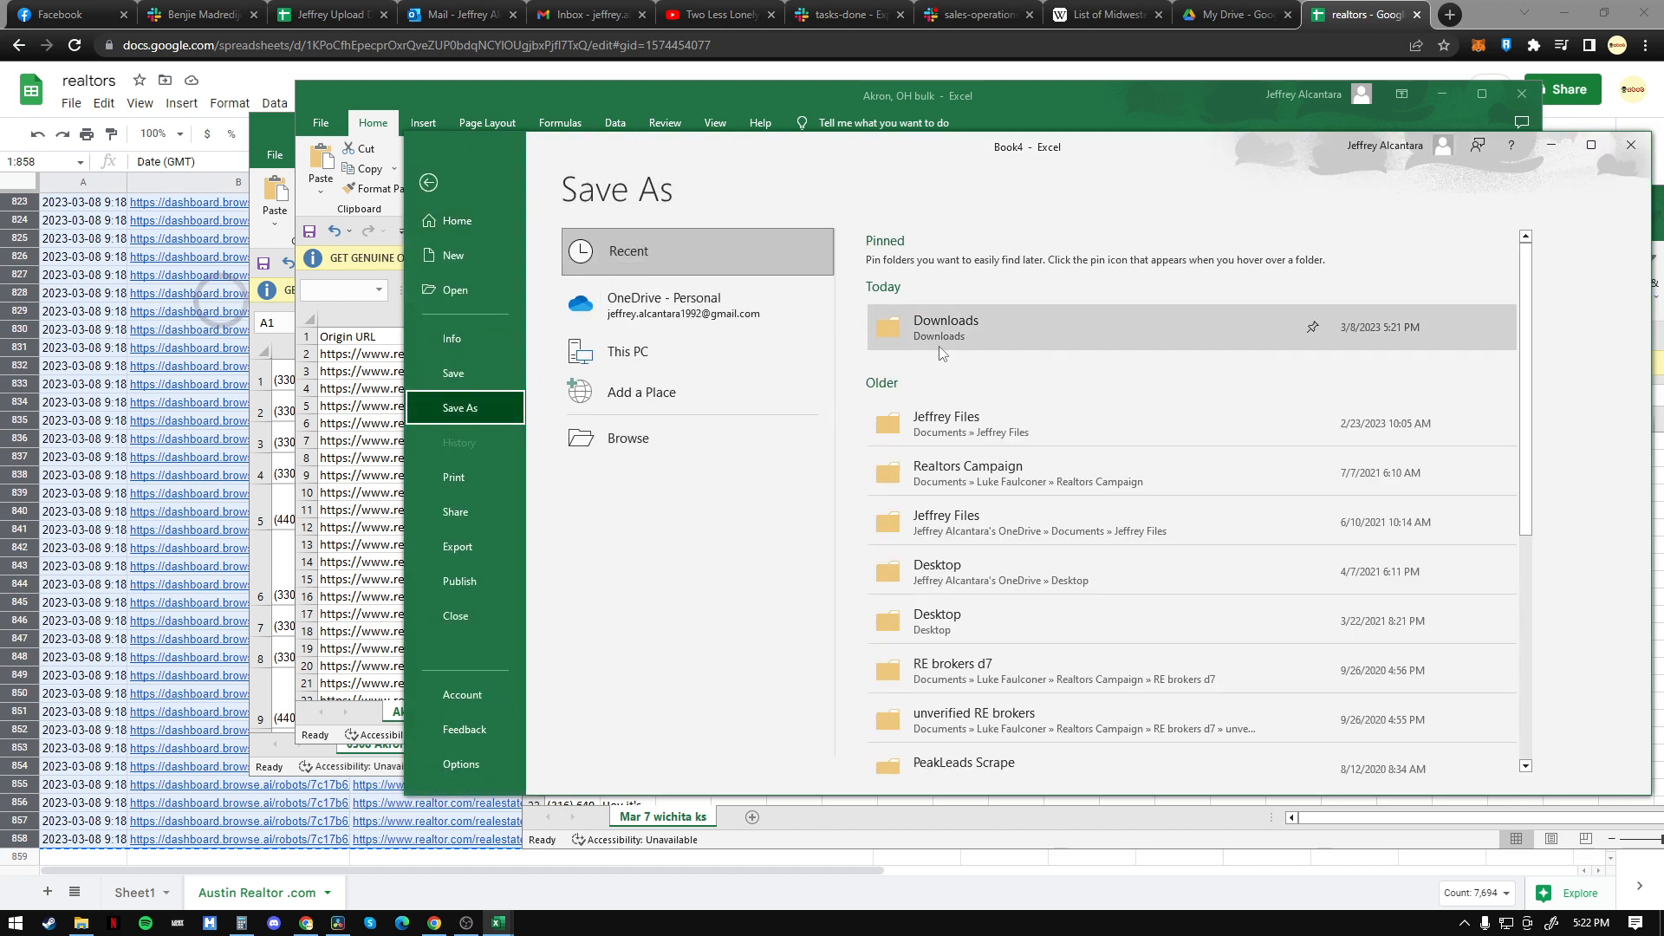
pyautogui.click(954, 358)
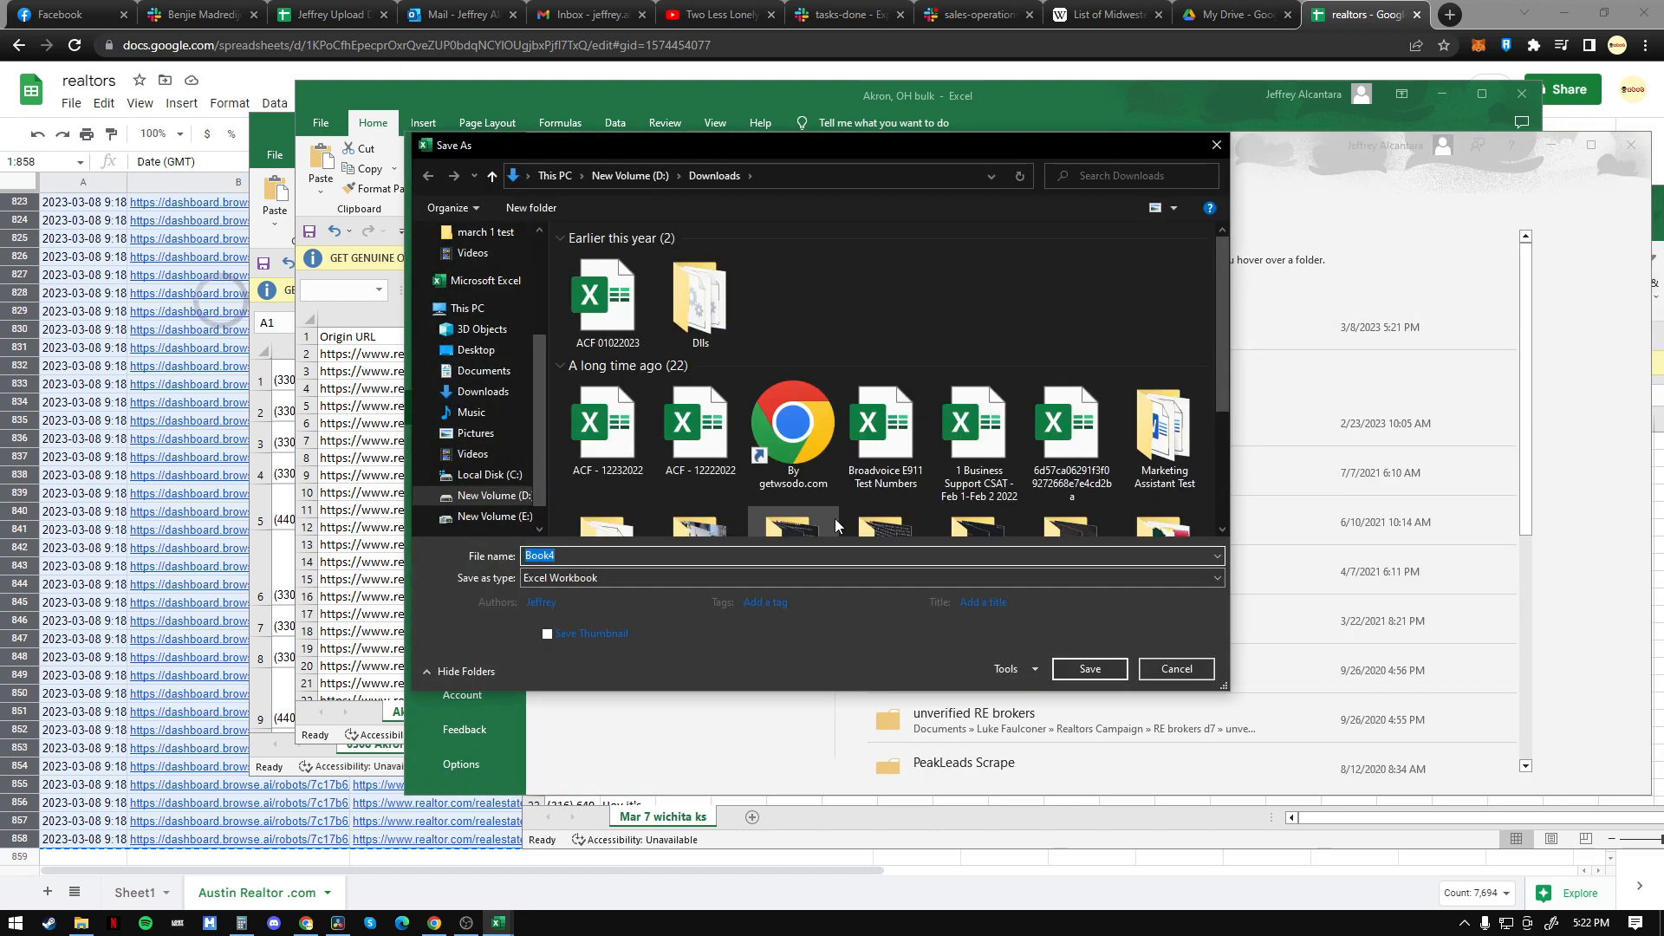
pyautogui.write('Akron Oh')
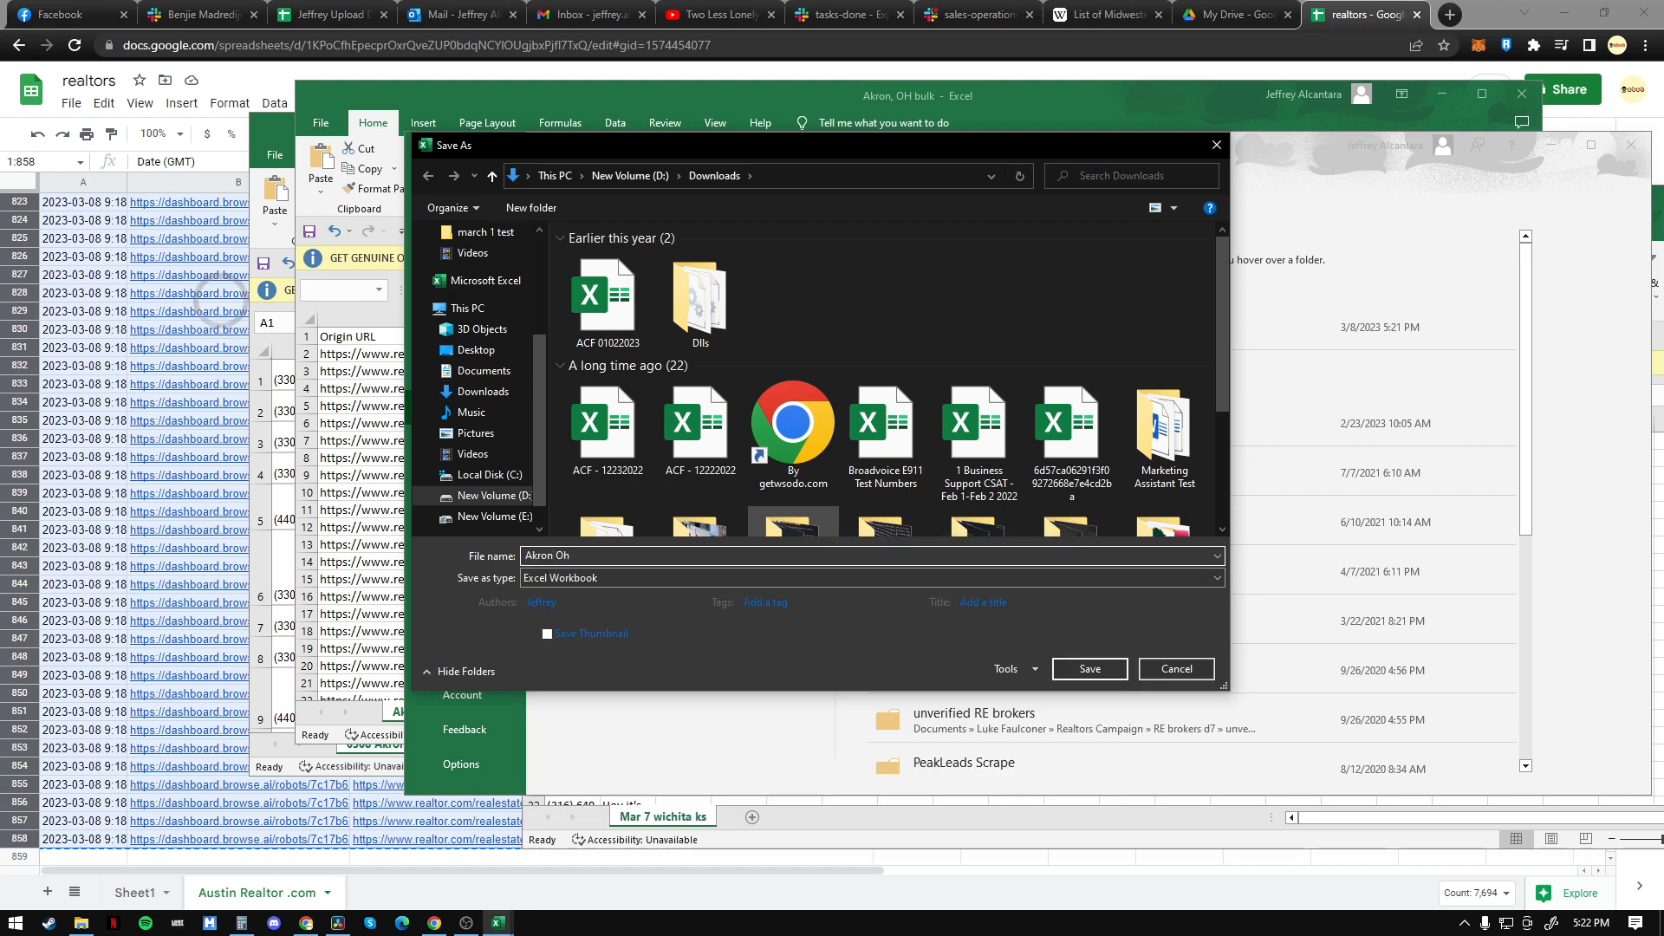
pyautogui.press('BackSpace')
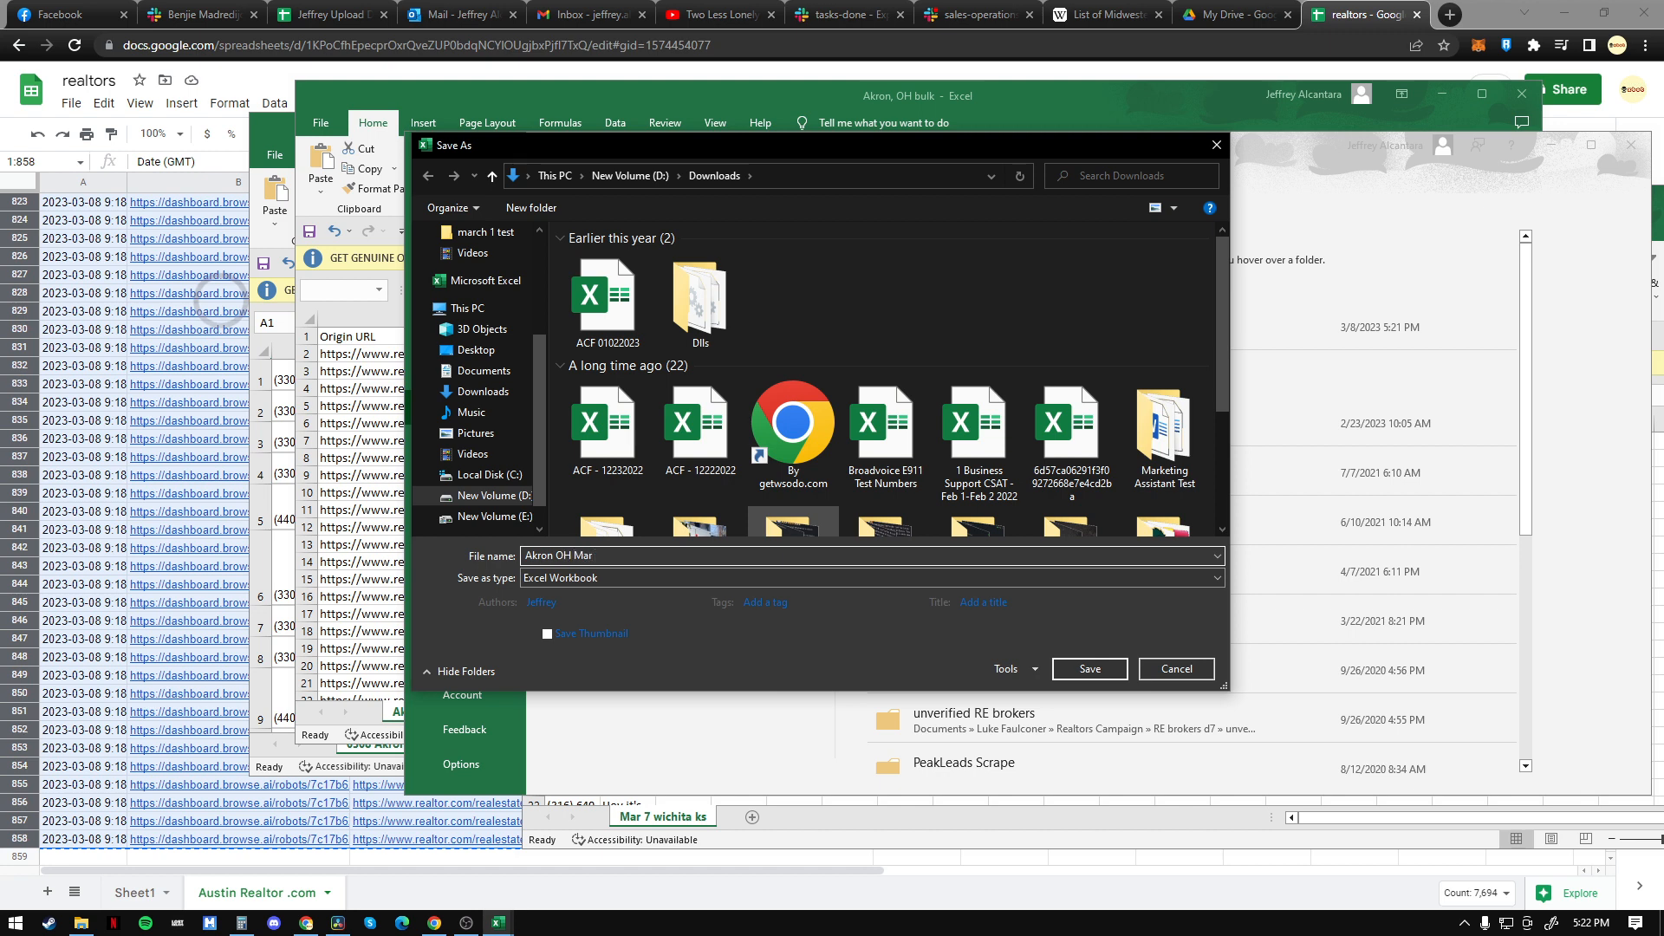
pyautogui.click(617, 585)
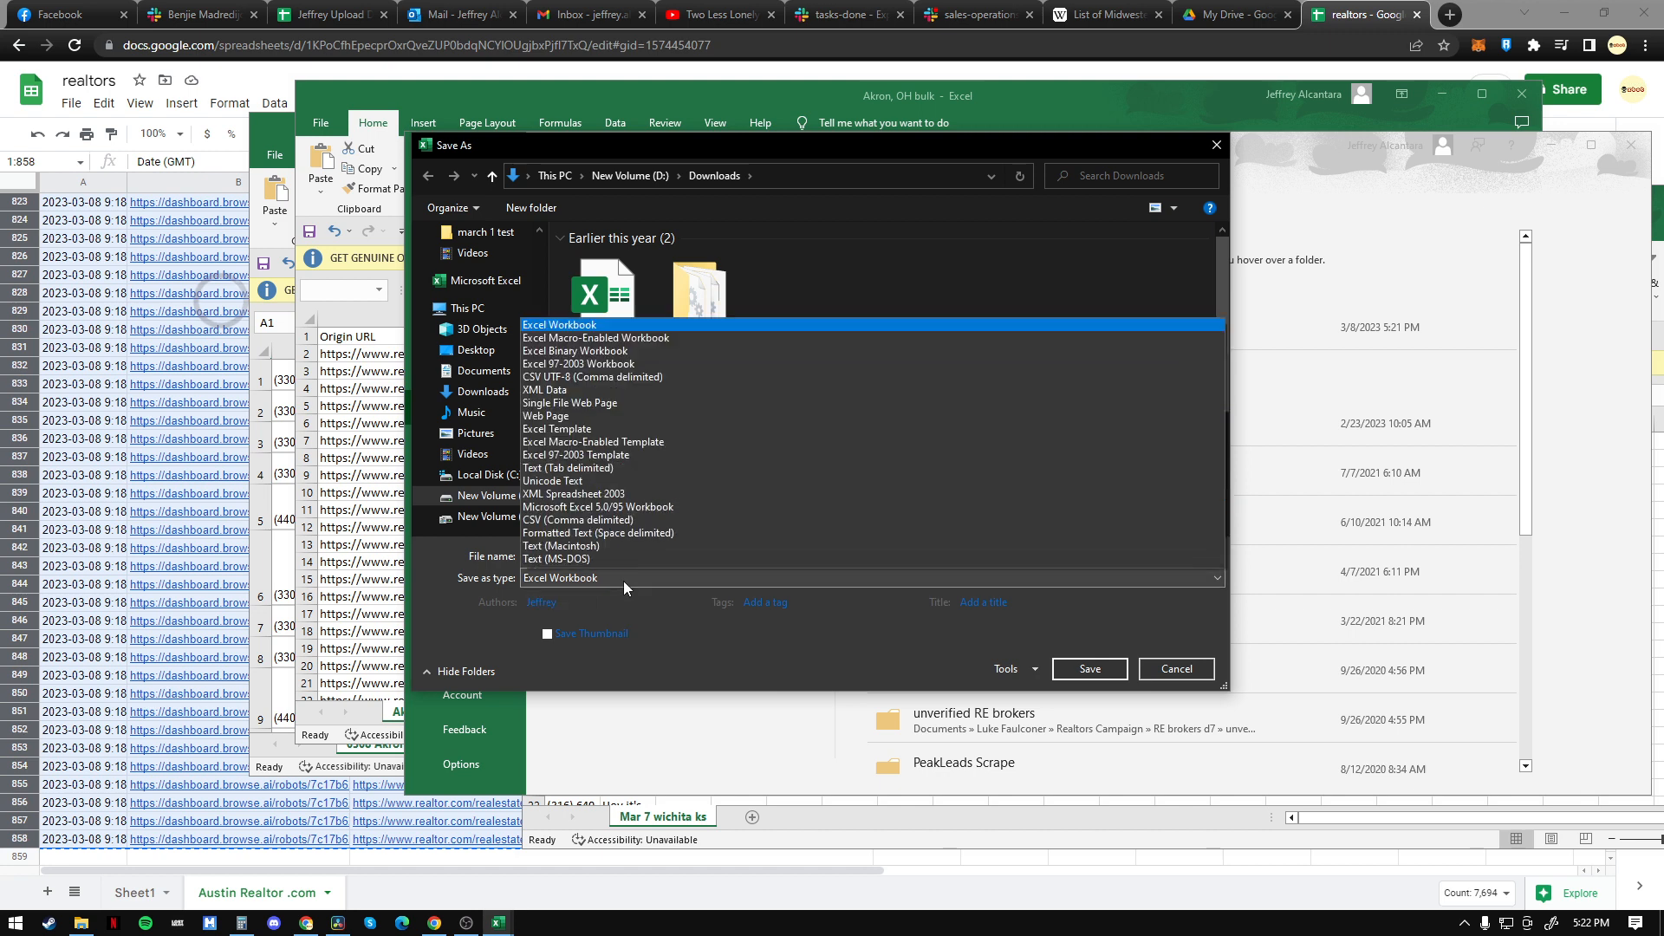
pyautogui.click(587, 392)
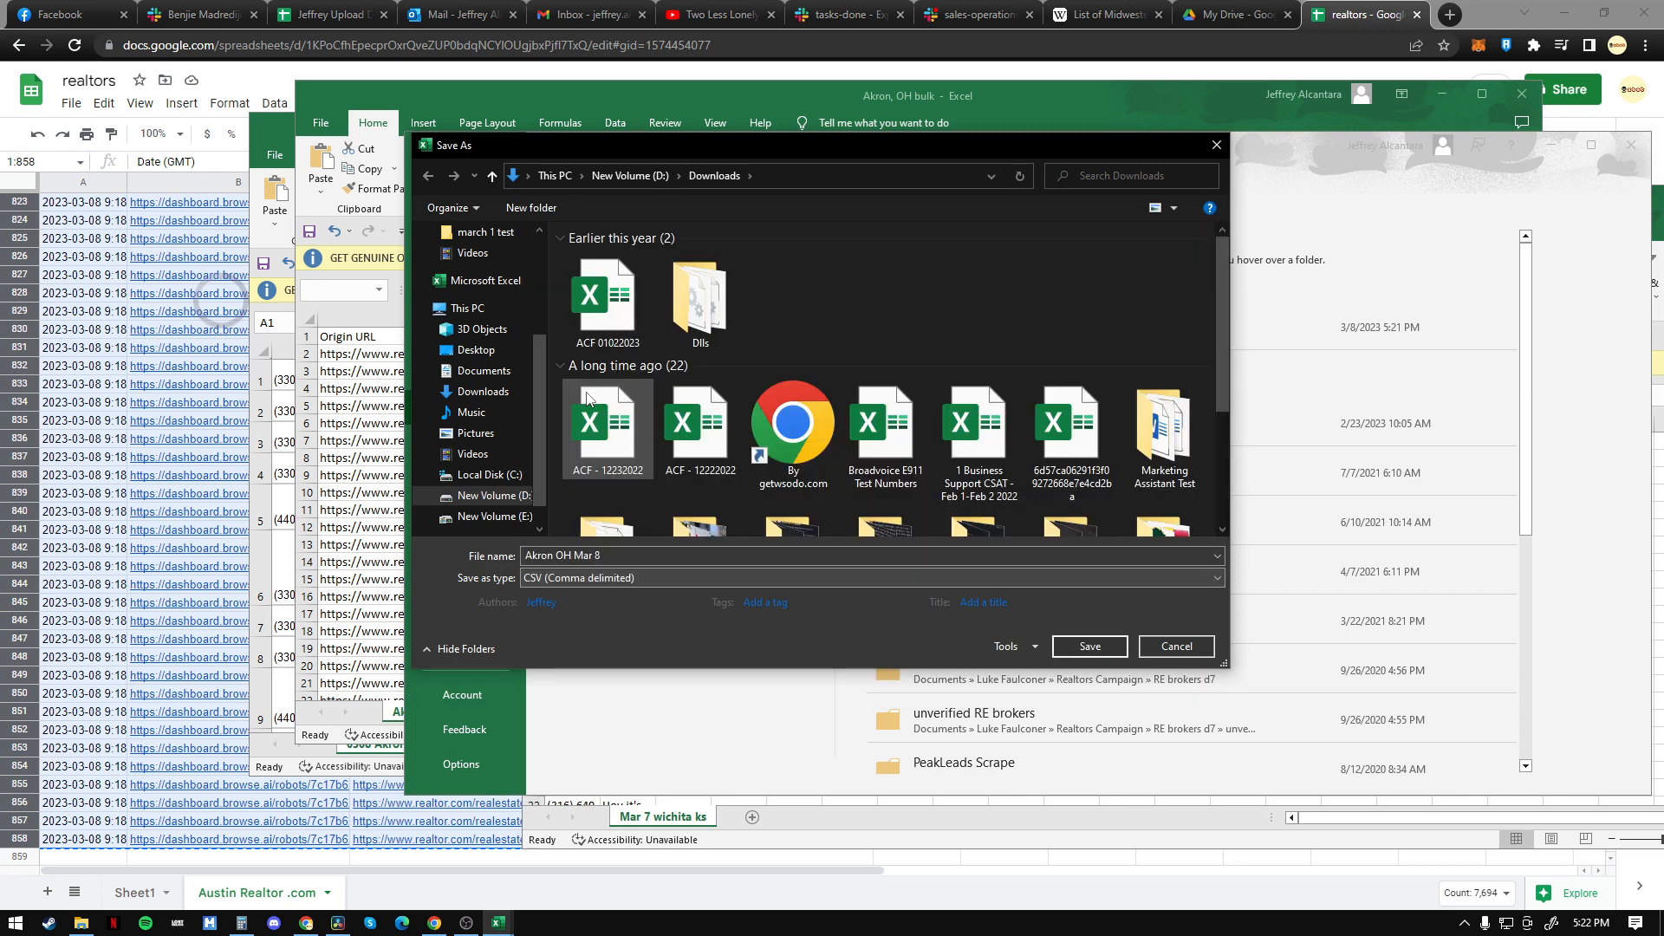
pyautogui.click(1092, 643)
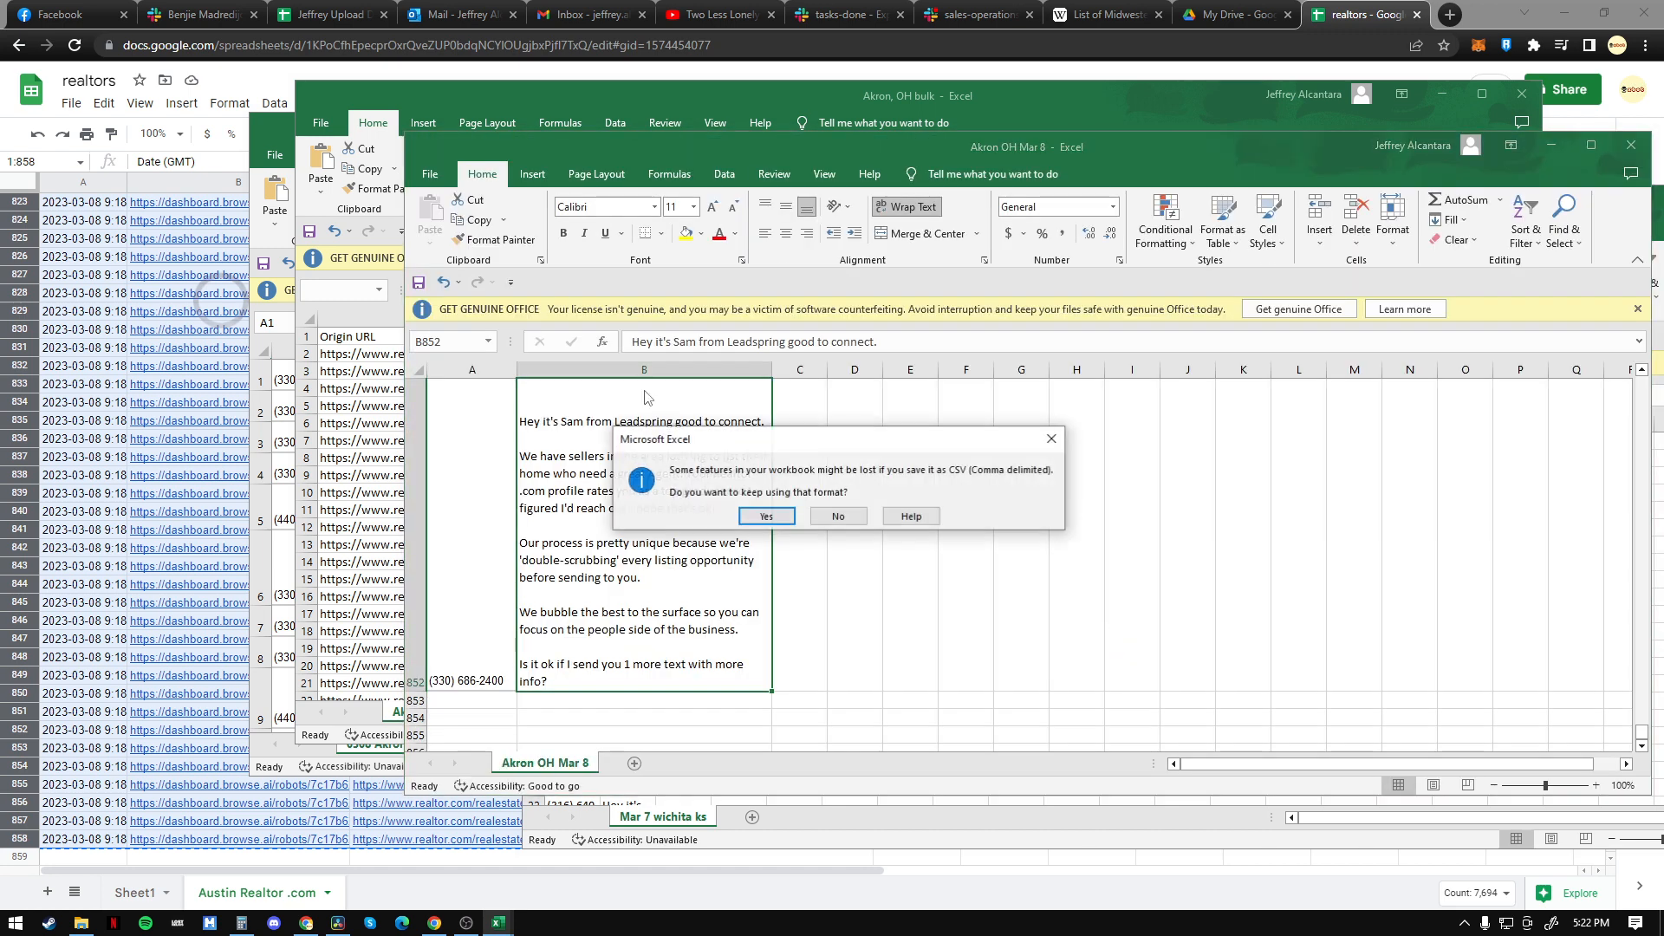
pyautogui.click(781, 515)
pyautogui.moveTo(876, 154); pyautogui.dragTo(865, 136)
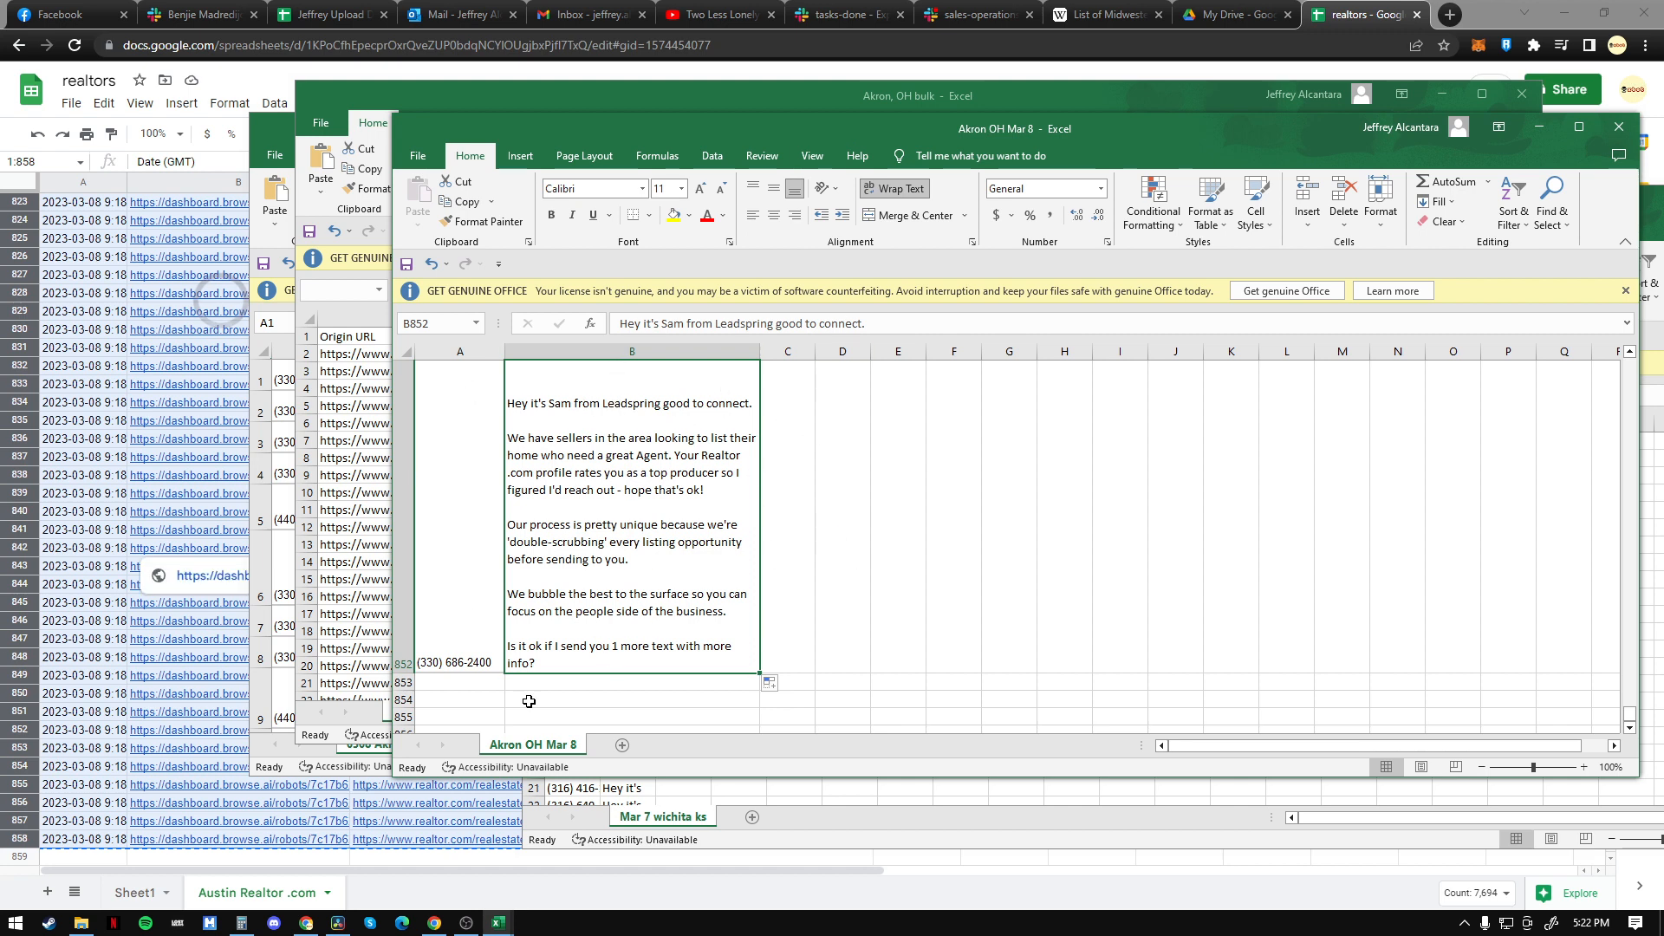
pyautogui.click(468, 828)
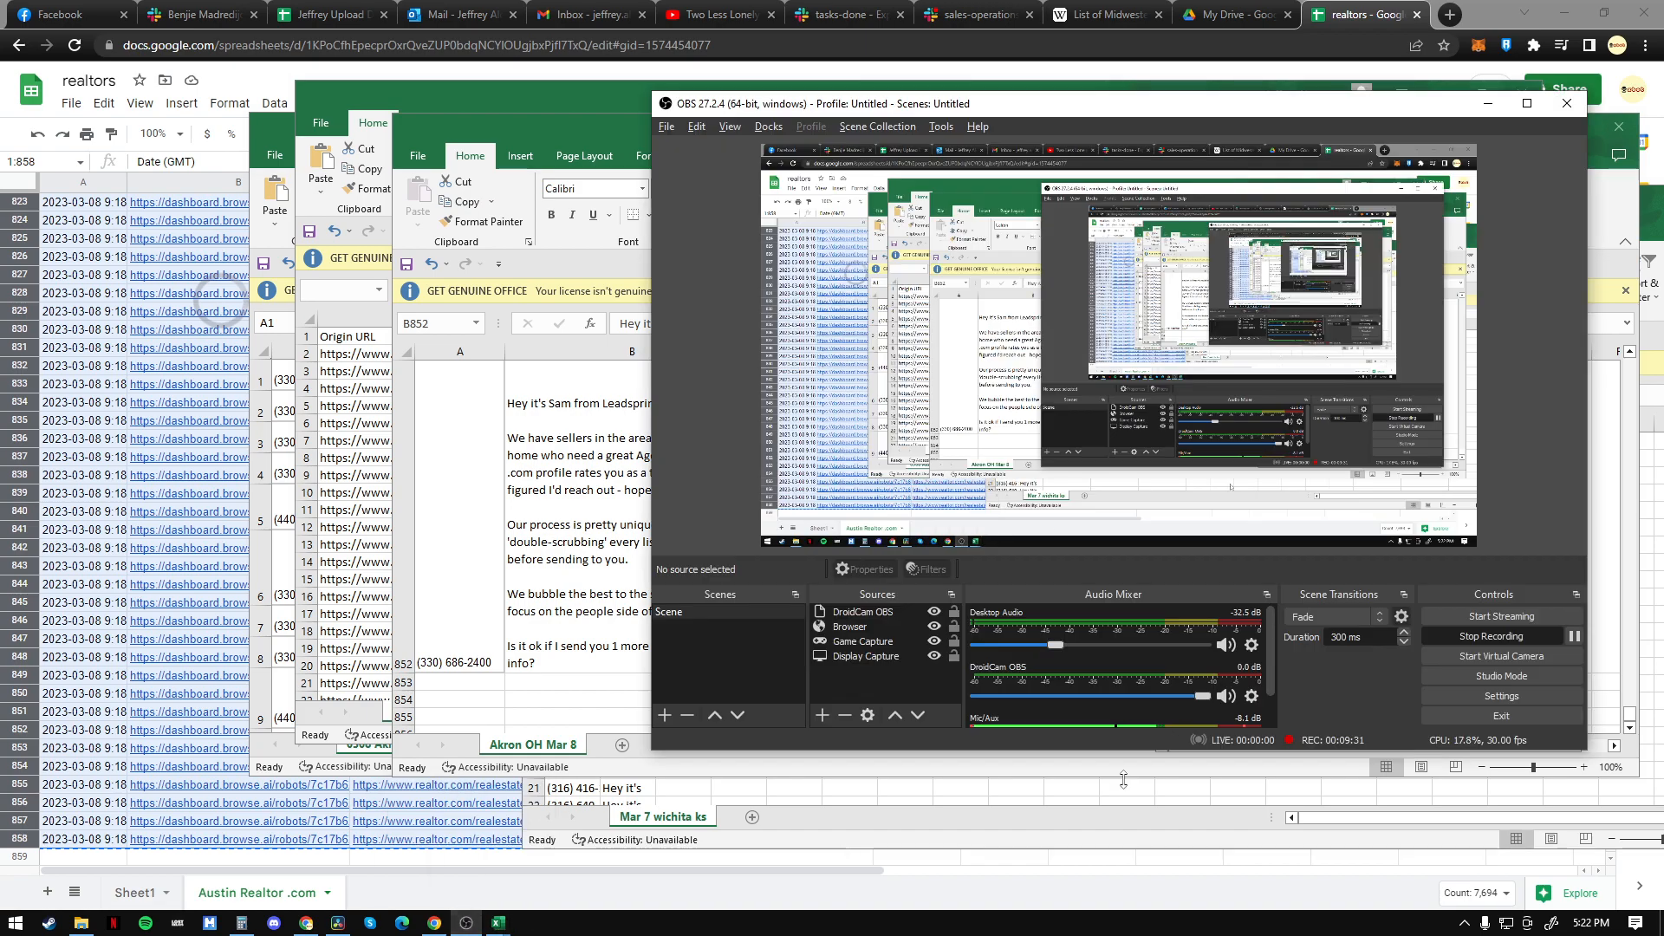